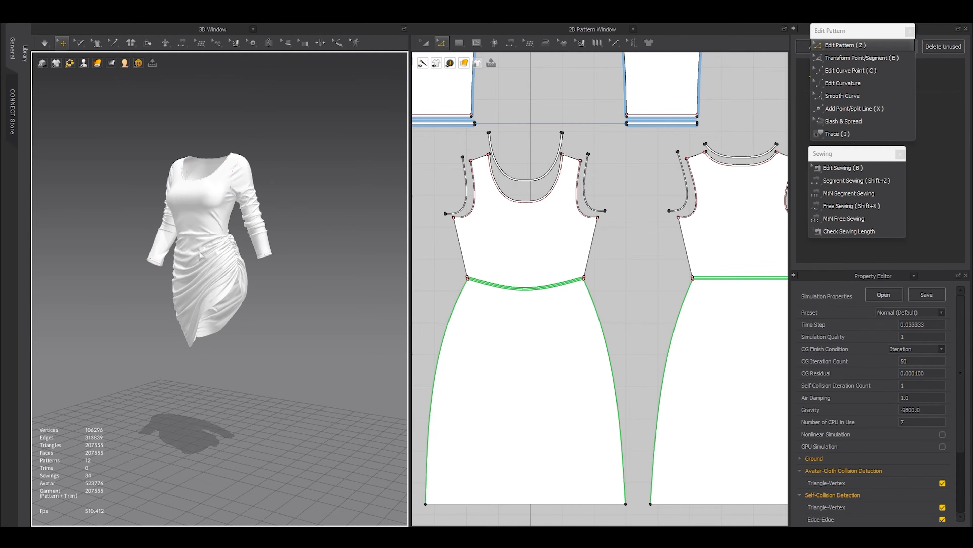
right_click_drag(201, 255, 267, 261)
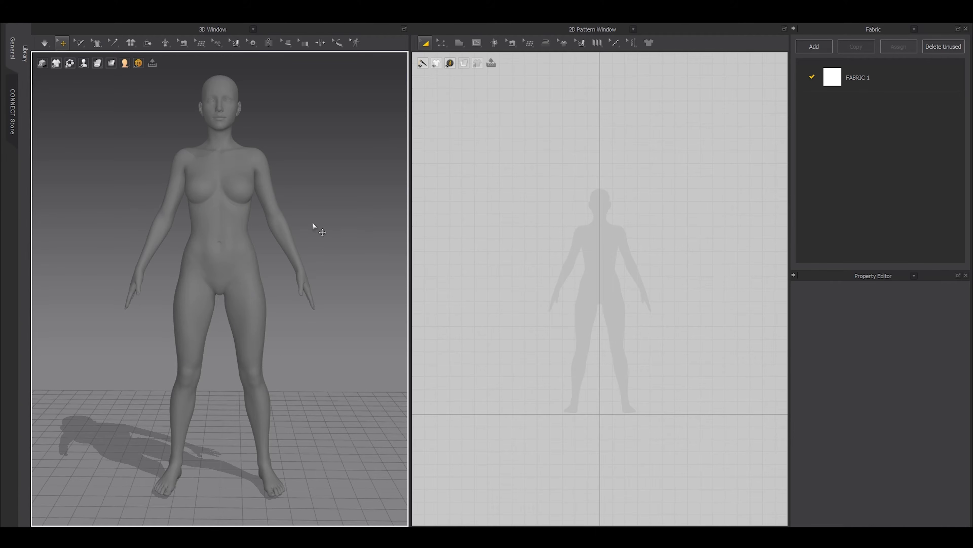
- Set the avatar's skin offset to 0 mm
left_click(206, 207)
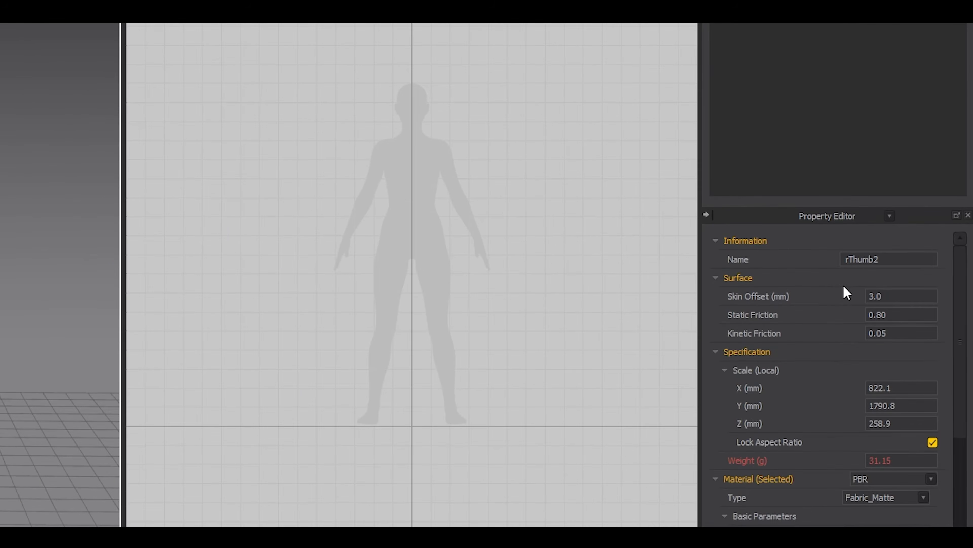
left_click(889, 292)
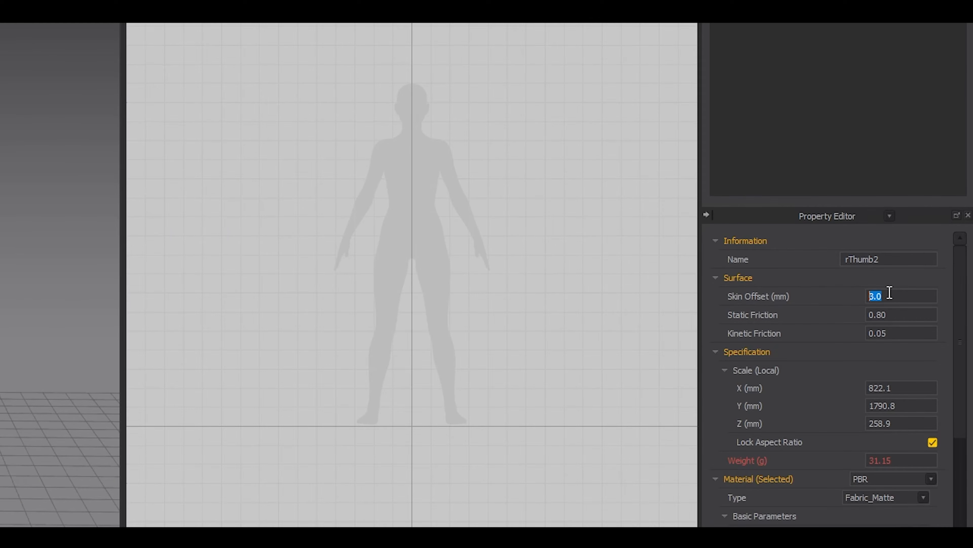
type("0")
key("Return")
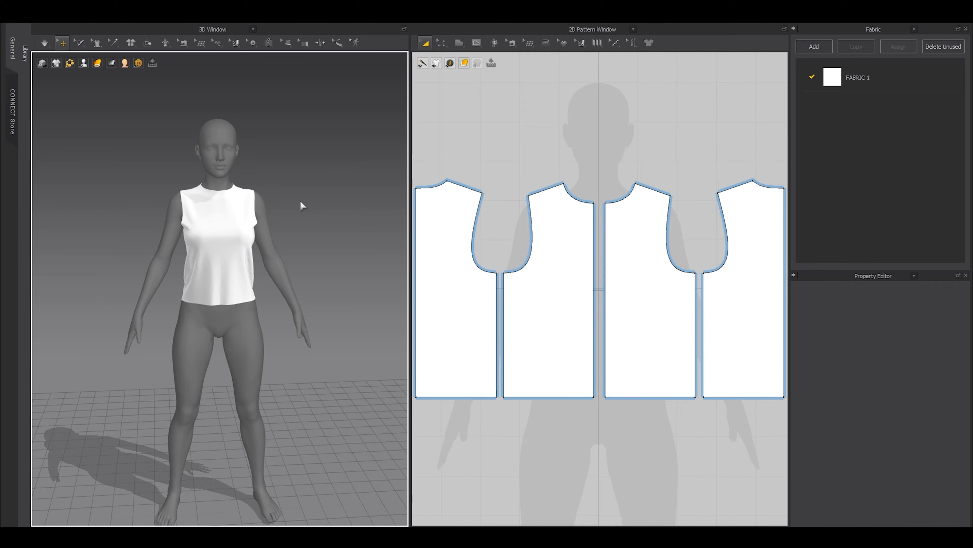
- Detach the Edit Pattern and Sewing tool lists and keep both floating over the fabric list
scroll(600, 176, "down", 3)
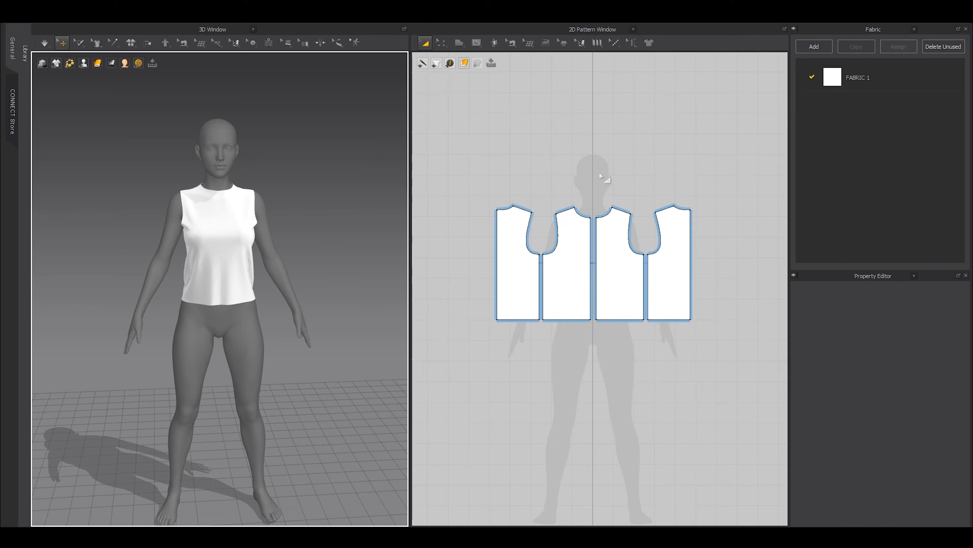
scroll(594, 184, "up", 3)
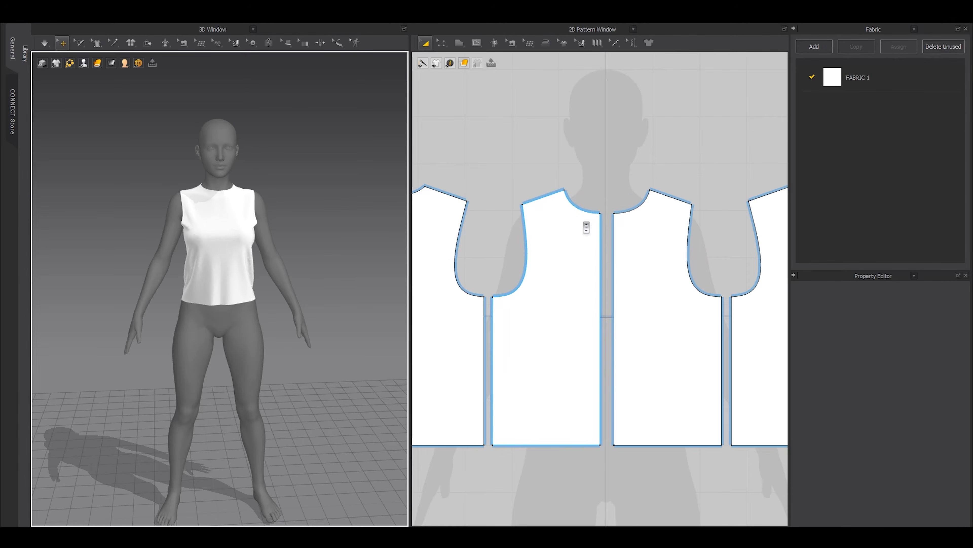
scroll(586, 252, "down", 2)
scroll(586, 252, "up", 3)
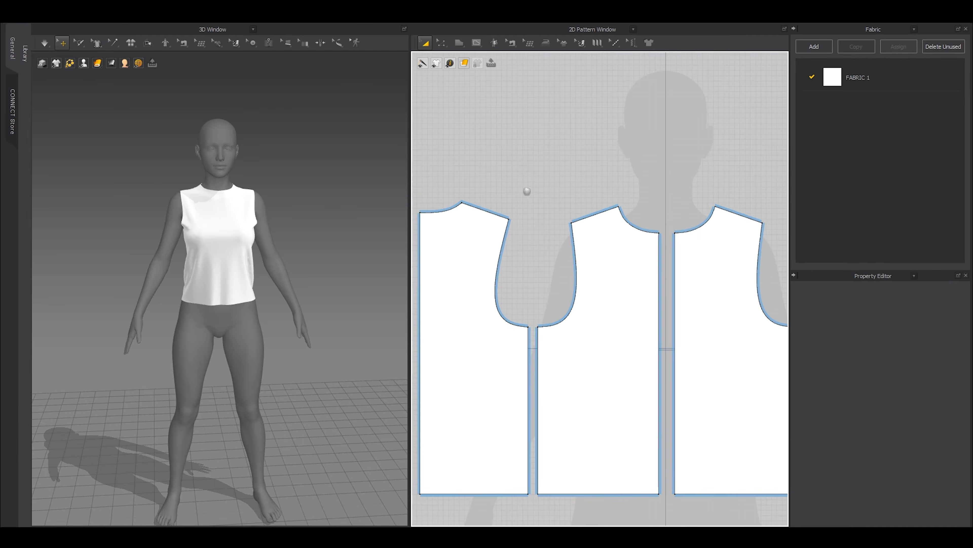
middle_click_drag(527, 192, 532, 224)
left_click(438, 44)
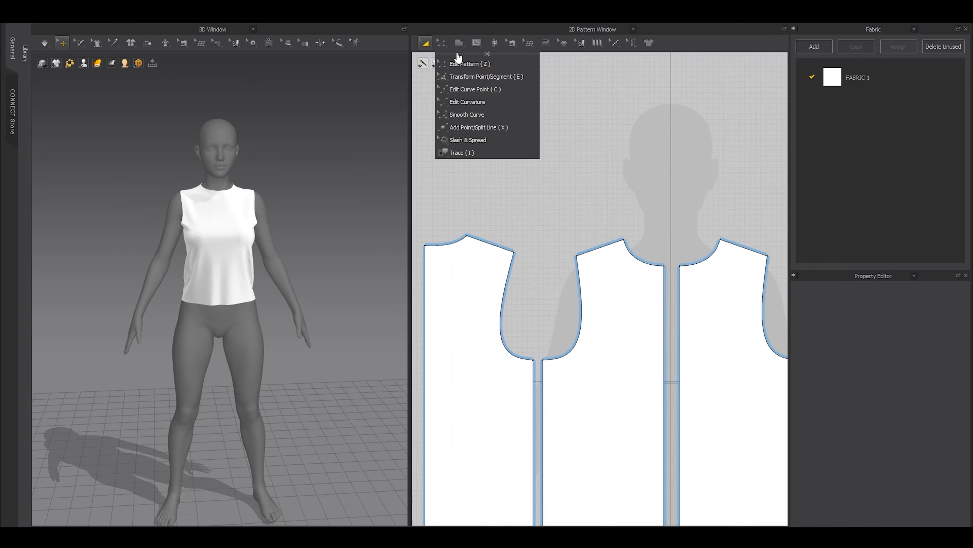
left_click_drag(457, 53, 823, 43)
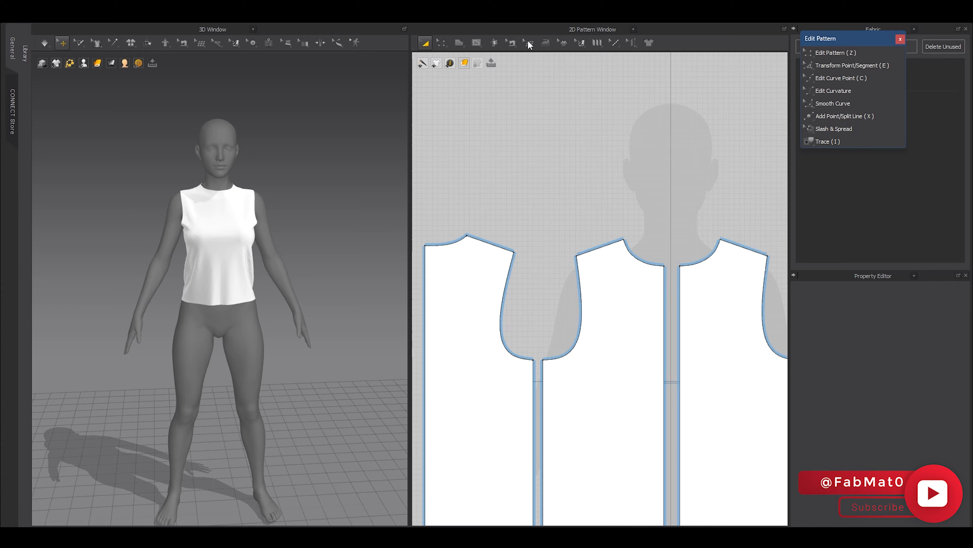
left_click(513, 42)
left_click(514, 45)
left_click_drag(523, 54, 823, 160)
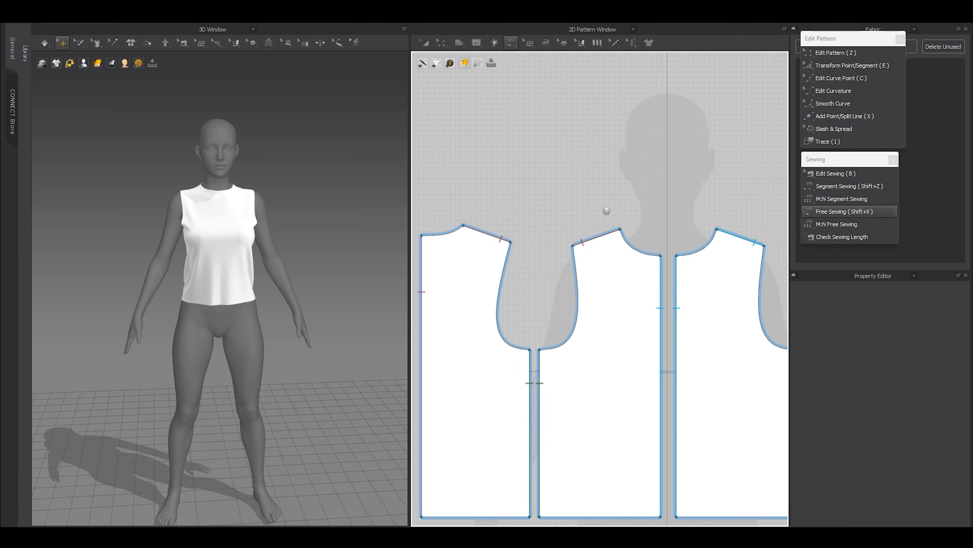
key("c")
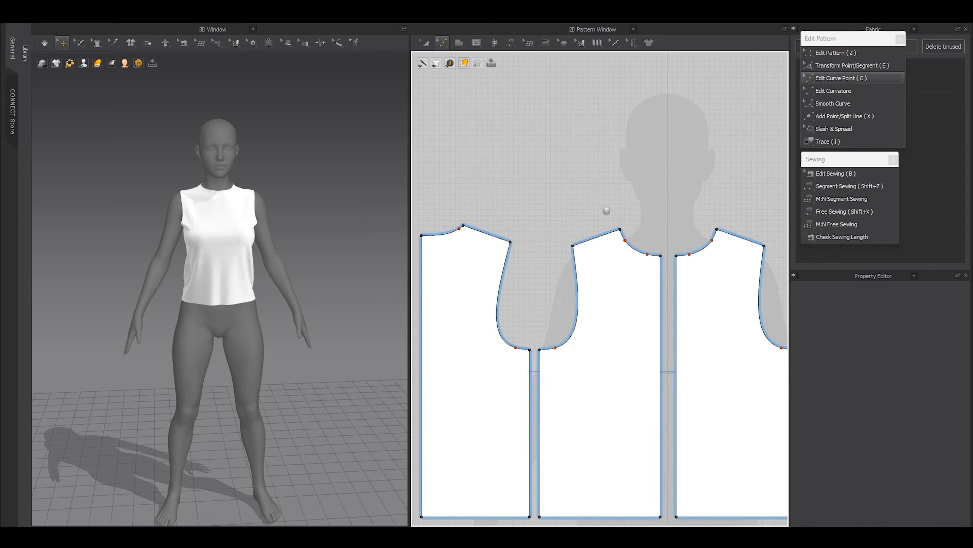
key("e")
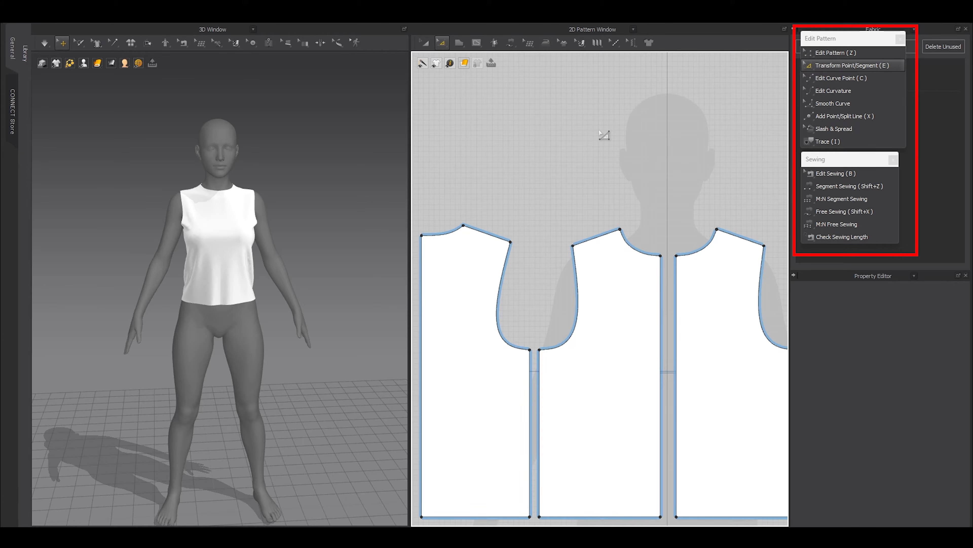
- Select the back and front shoulder lines with Edit Pattern and examine where they meet on the garment in 3D
key("z")
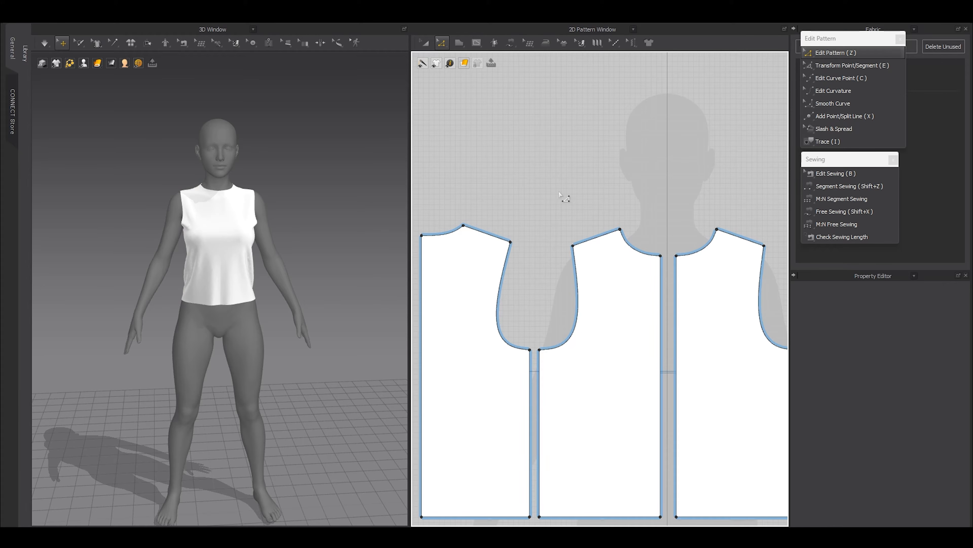
left_click_drag(446, 191, 536, 260)
left_click(605, 235, "shift")
right_click_drag(179, 186, 262, 257)
scroll(262, 257, "up", 4)
scroll(261, 257, "up", 6)
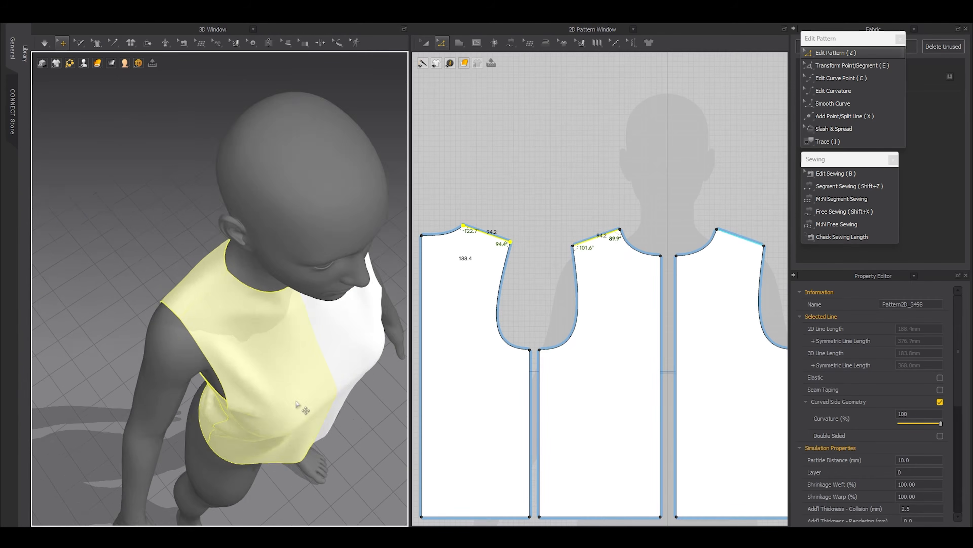
left_click(217, 293)
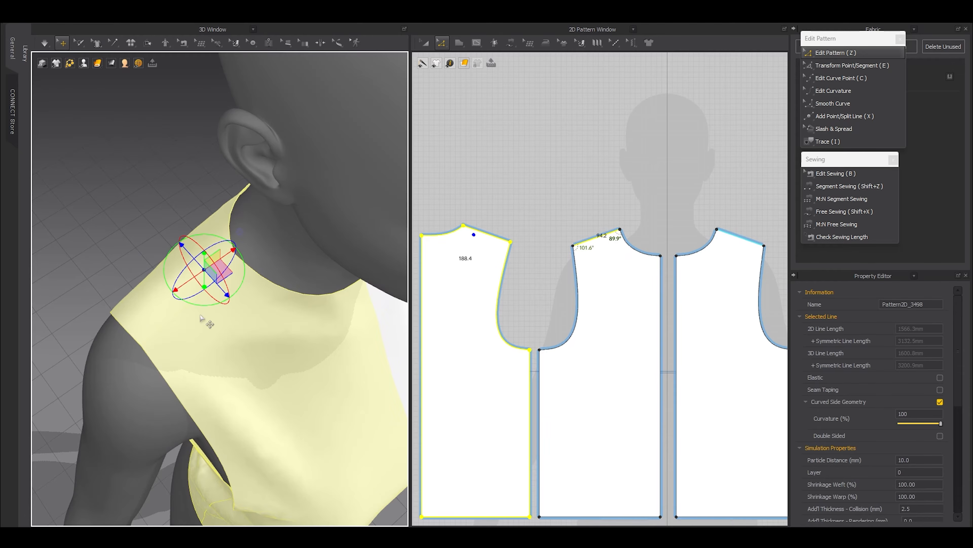
left_click(204, 300, "shift")
- Match up the back and front shoulder lines so both panels are joined at the shoulder for editing
left_click(512, 241)
left_click(592, 240, "shift")
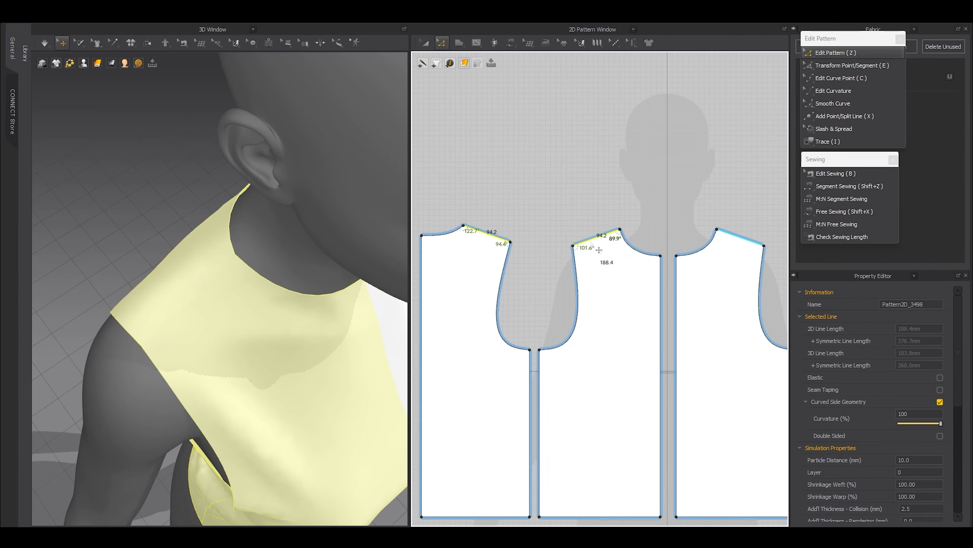
right_click(591, 243)
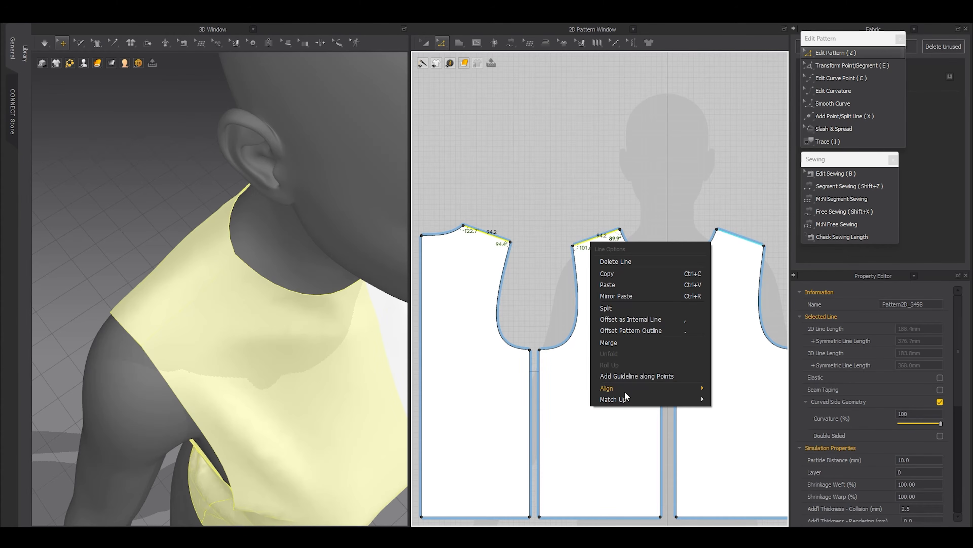
mouse_move(622, 395)
left_click(730, 399)
- Widen the neck opening by moving the neckline corner of the joined panels outward along the shoulder line
scroll(630, 365, "up", 5)
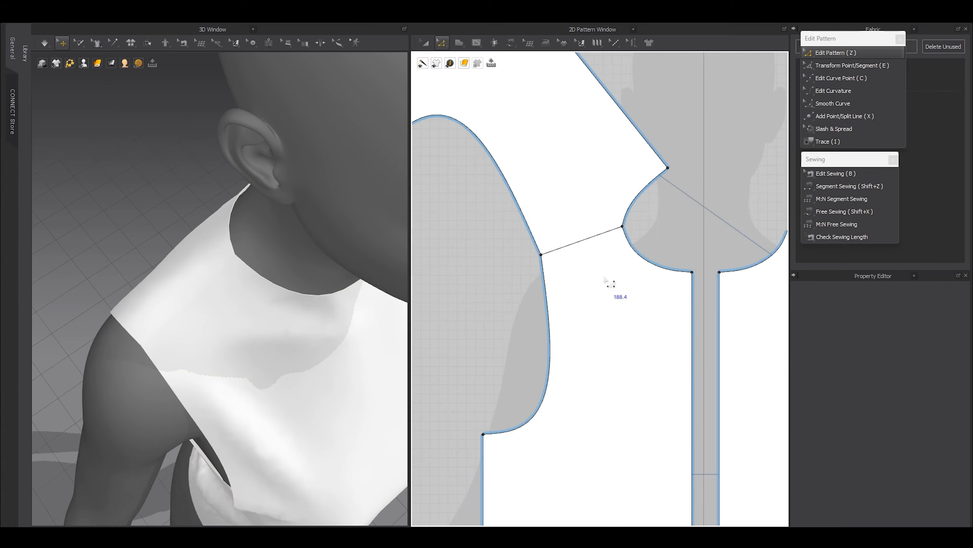
left_click_drag(676, 206, 598, 245)
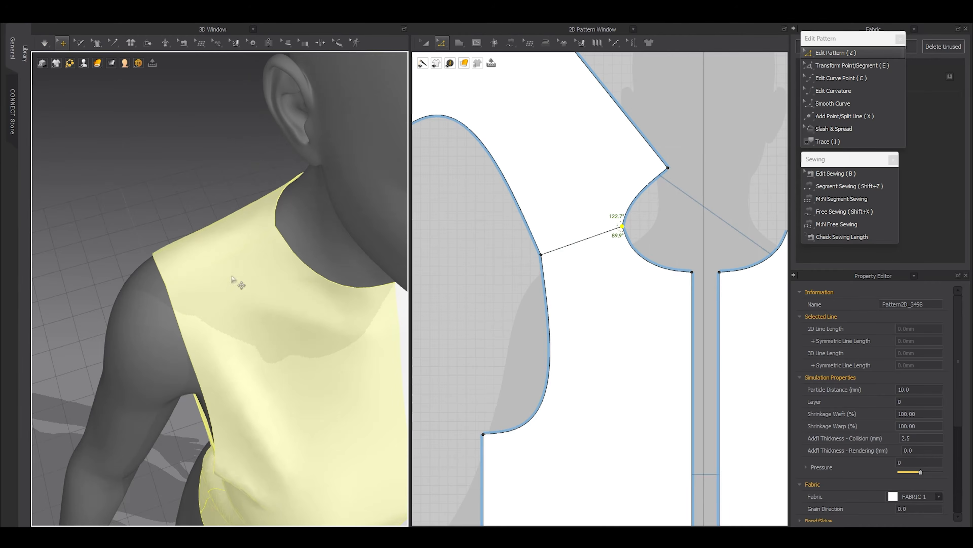
key("2")
scroll(209, 255, "up", 5)
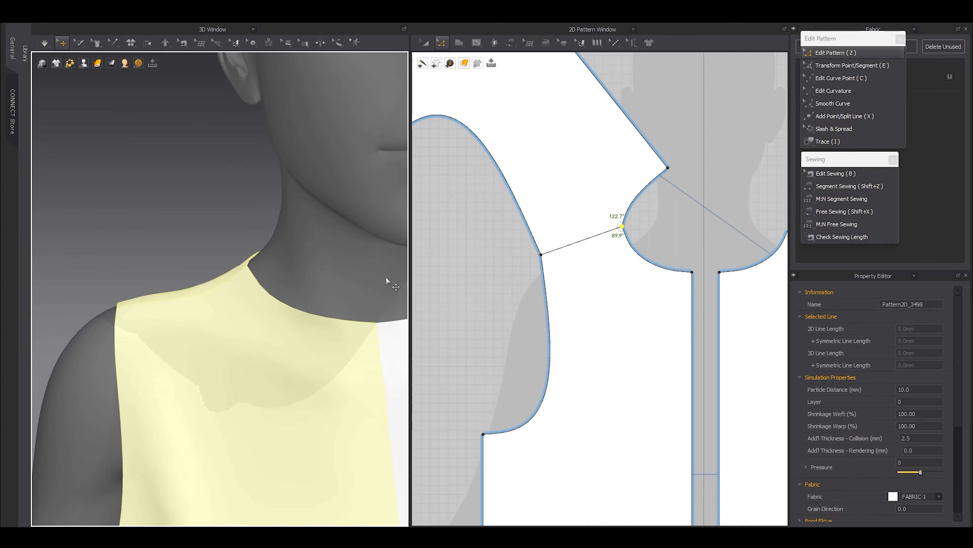
scroll(644, 205, "up", 3)
left_click_drag(614, 253, 572, 255)
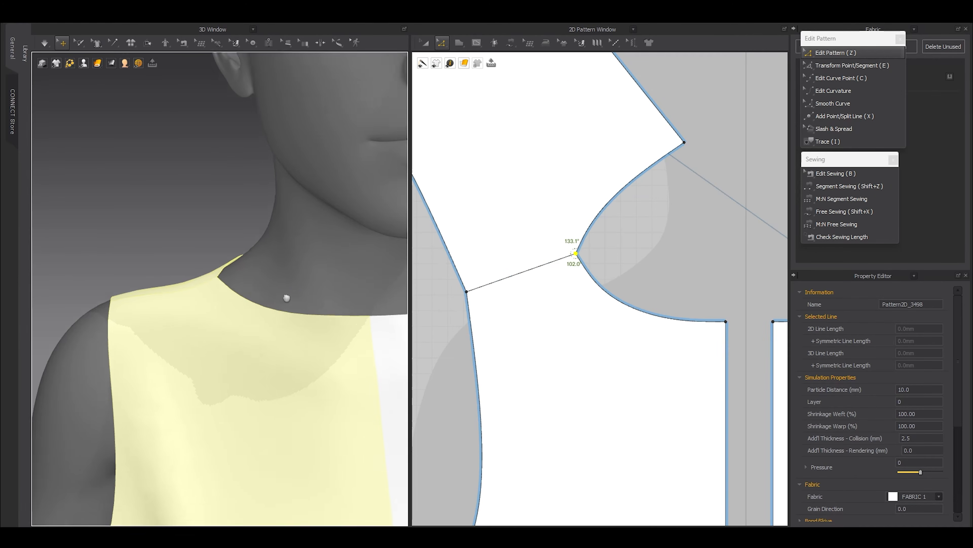
middle_click_drag(228, 302, 206, 257)
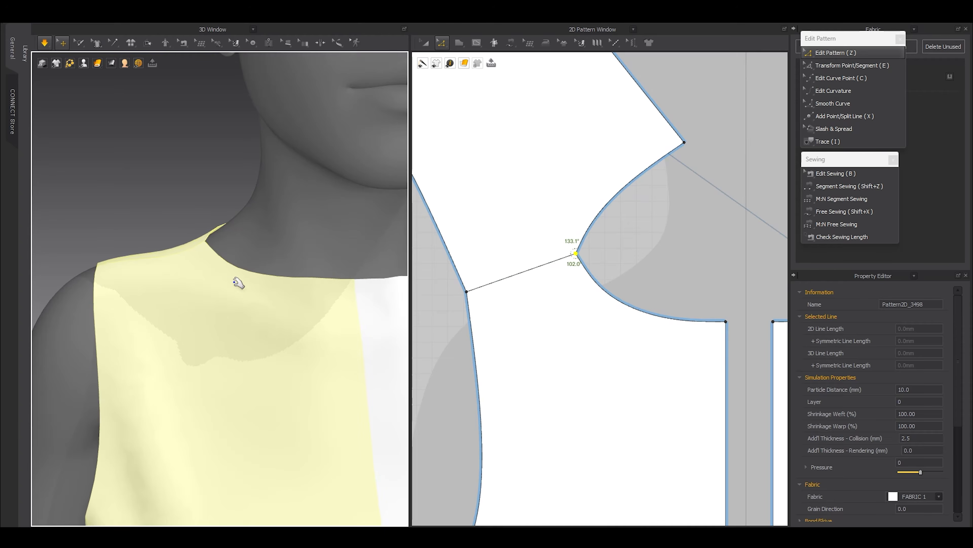
- Lower the centre-front neckline point well down the chest and simulate the drape
scroll(651, 253, "down", 2)
left_click_drag(670, 200, 648, 243)
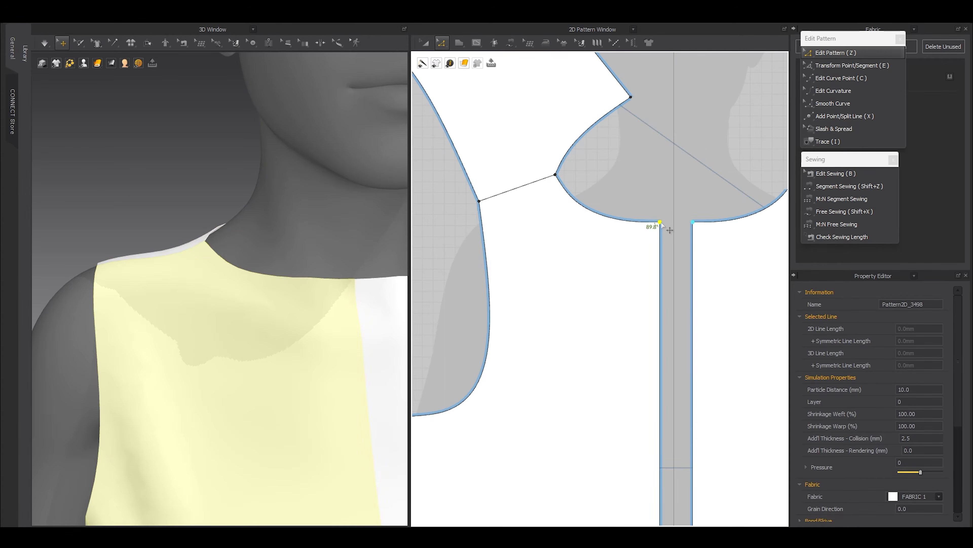
middle_click_drag(661, 245, 610, 254)
left_click_drag(620, 207, 657, 252)
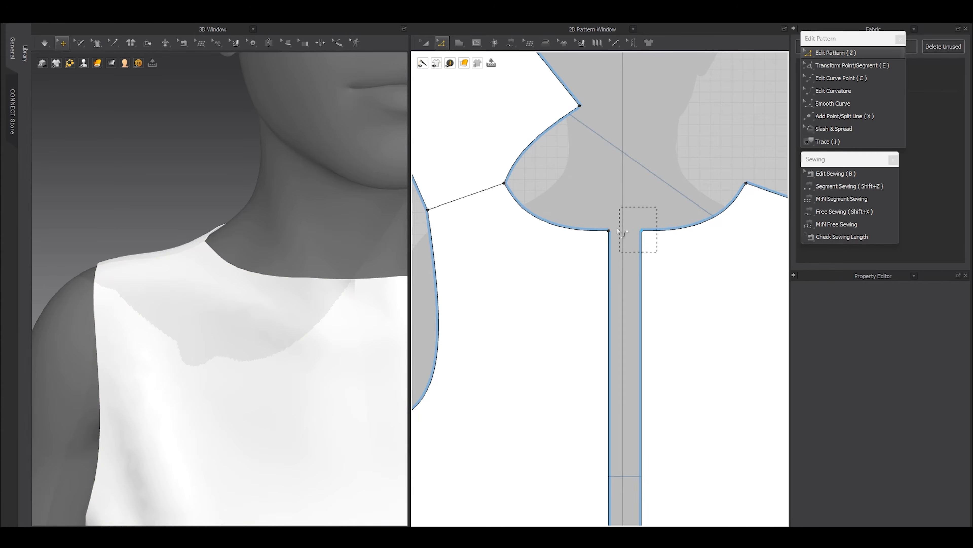
left_click_drag(609, 232, 611, 372)
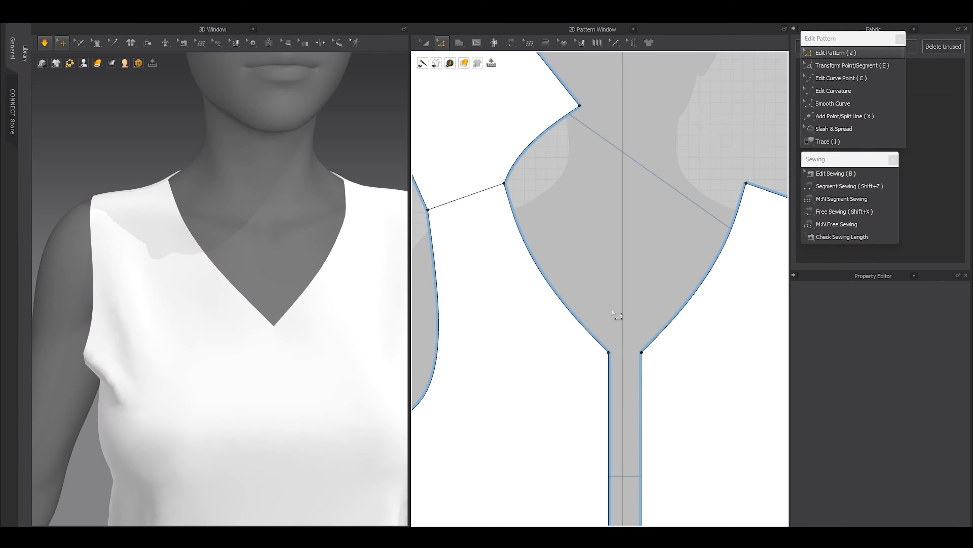
key("space")
- Reshape the front neckline into a deep rounded scoop by moving its two curve points with Edit Curve Point
key("c")
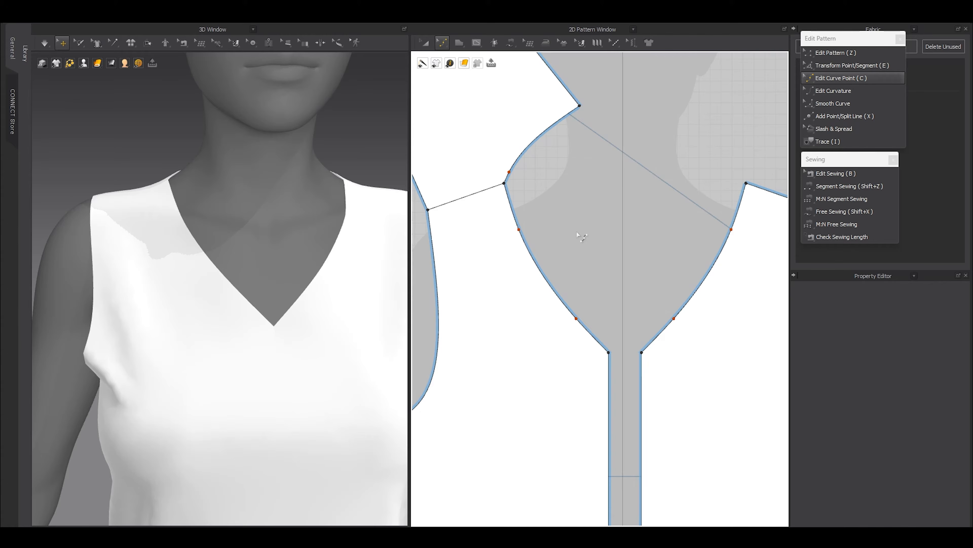
left_click_drag(518, 232, 517, 260)
scroll(545, 306, "up", 3)
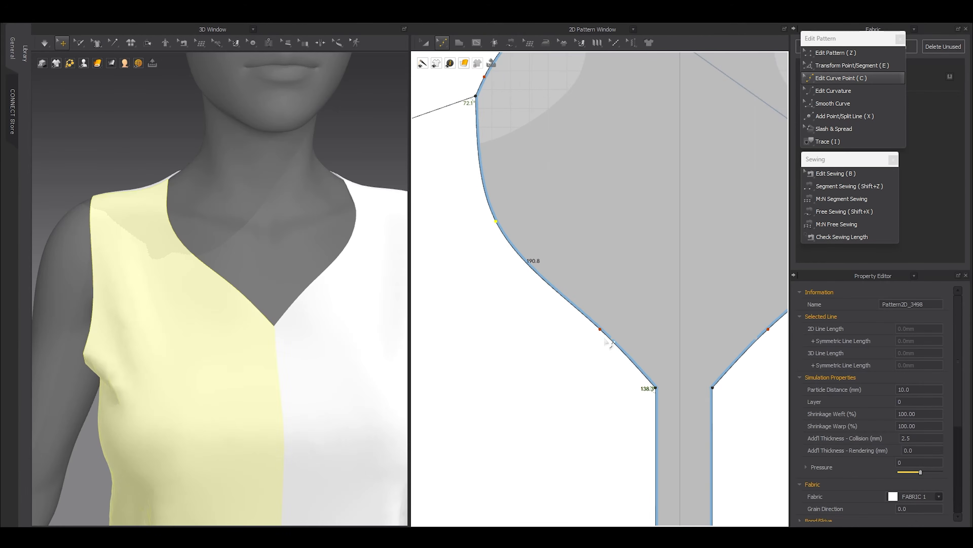
left_click_drag(600, 330, 576, 375)
scroll(517, 276, "down", 4)
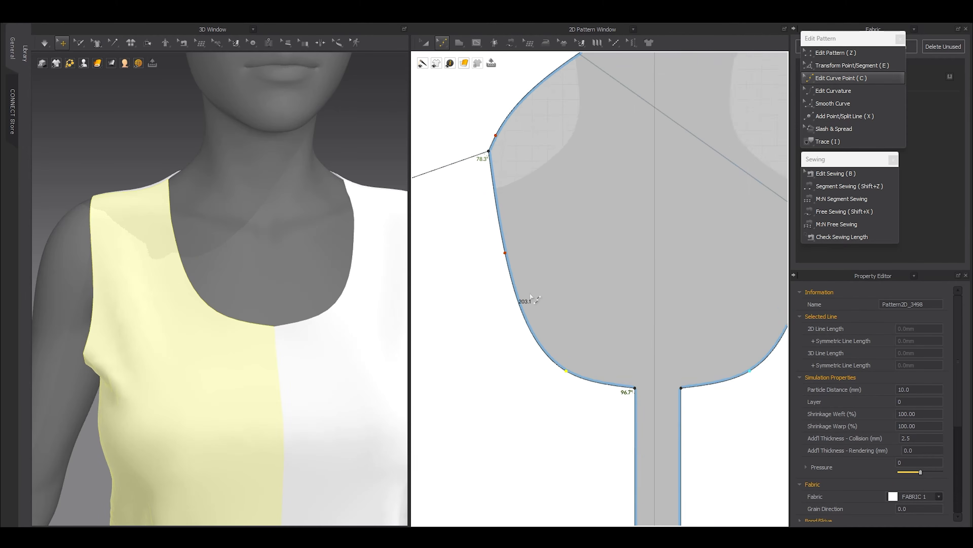
left_click_drag(517, 275, 516, 276)
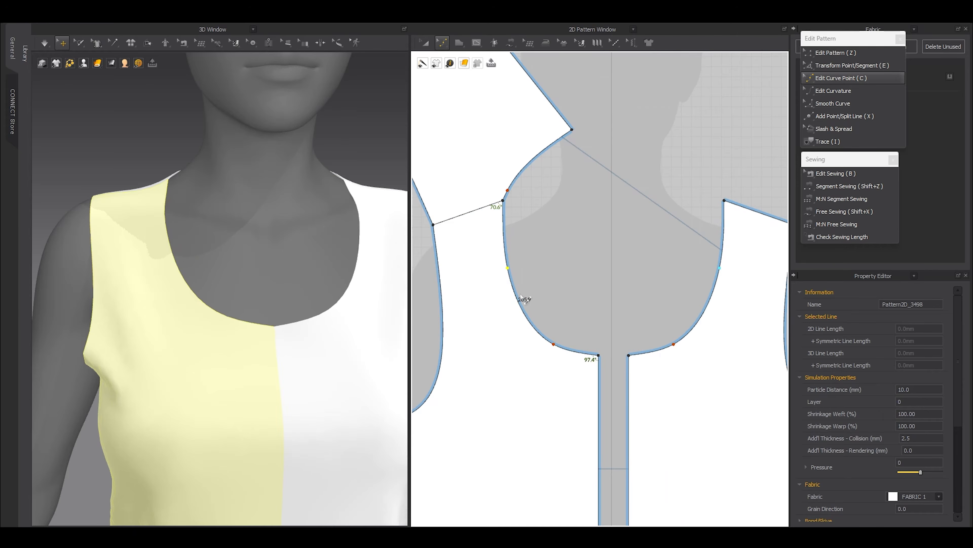
scroll(594, 354, "up", 4)
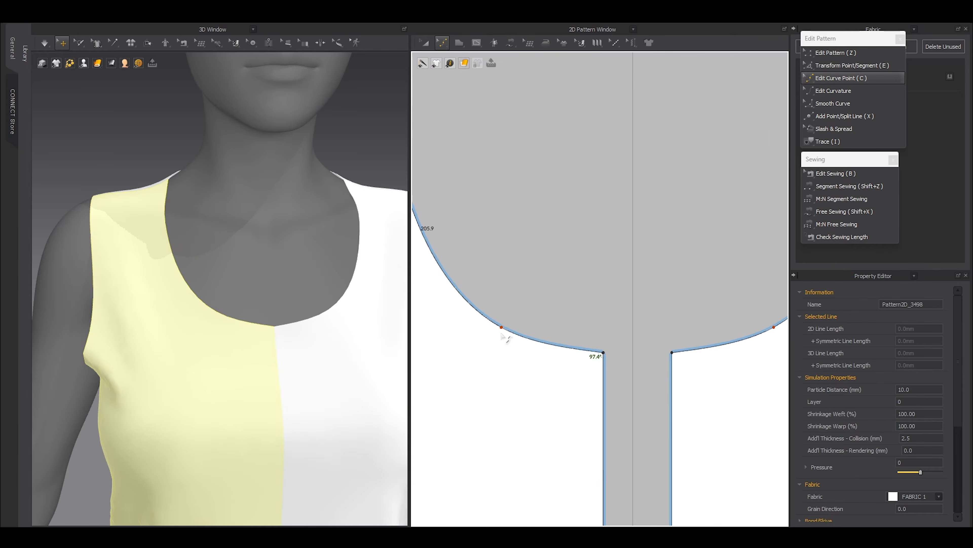
left_click_drag(509, 337, 522, 343)
scroll(522, 344, "down", 8)
- Slide the neckline's shoulder corner further outward with Edit Pattern to narrow the shoulder strap
key("z")
scroll(270, 306, "down", 1)
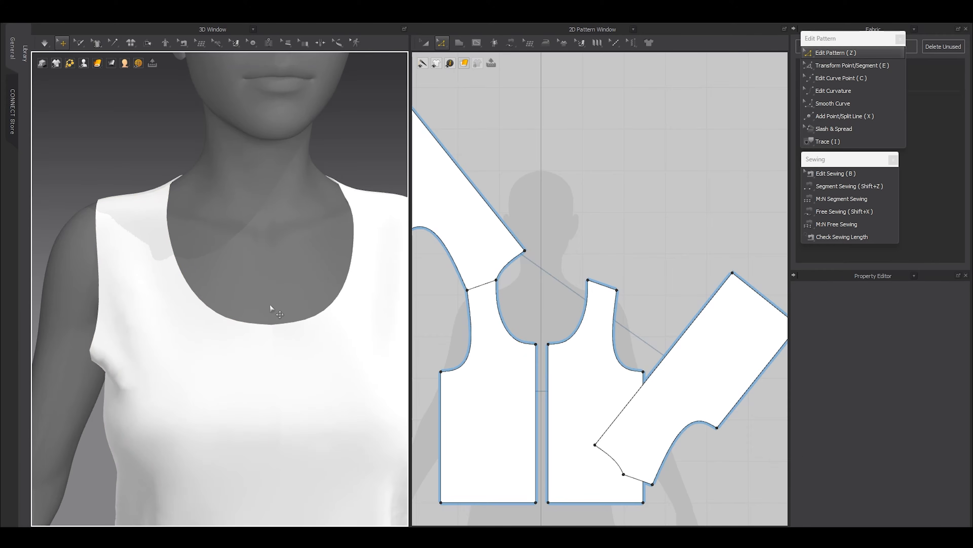
scroll(481, 299, "up", 4)
left_click_drag(569, 307, 507, 226)
left_click_drag(537, 270, 480, 213)
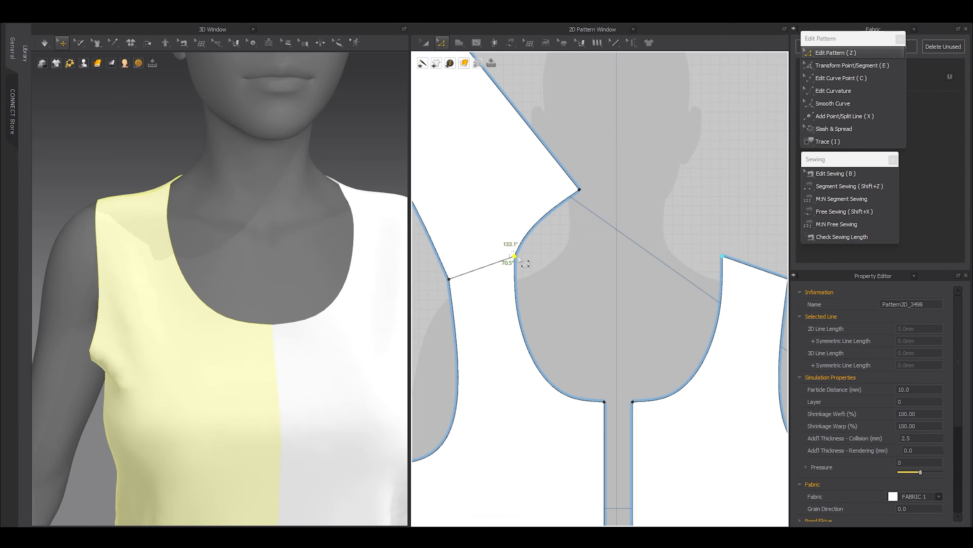
left_click_drag(517, 257, 500, 263)
scroll(207, 278, "down", 5)
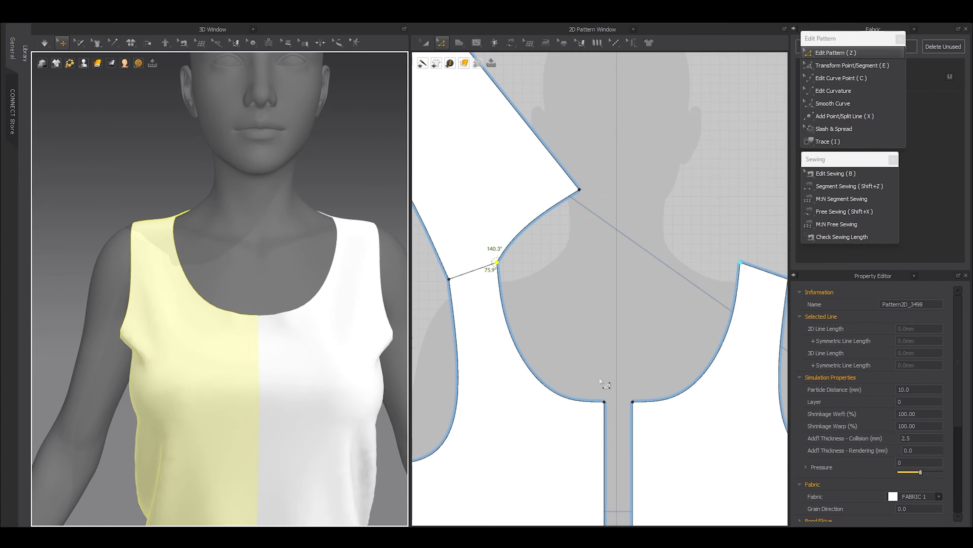
- Move the shoulder line's armhole corner on the joined panels outward with Edit Pattern to widen the shoulder strap
scroll(602, 383, "up", 5)
left_click(633, 326)
key("c")
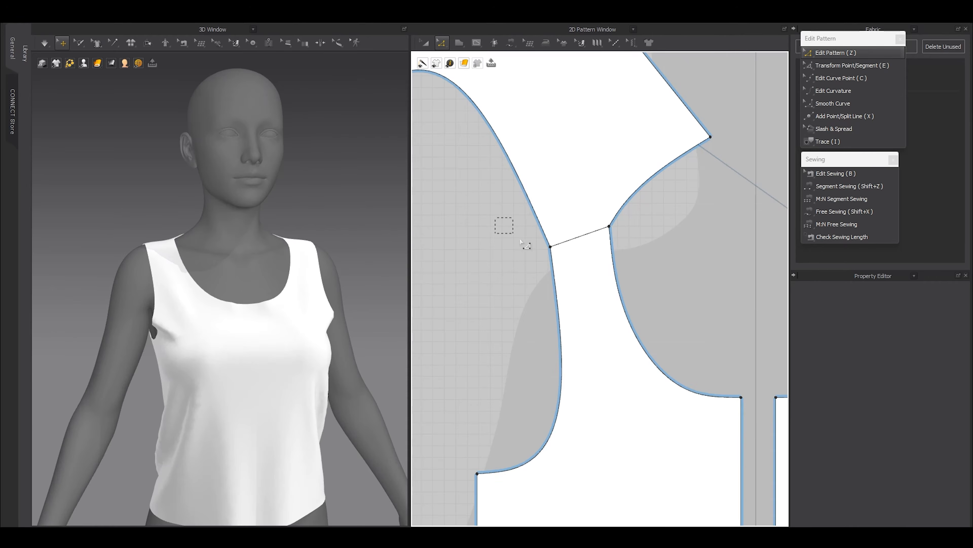
left_click(551, 247)
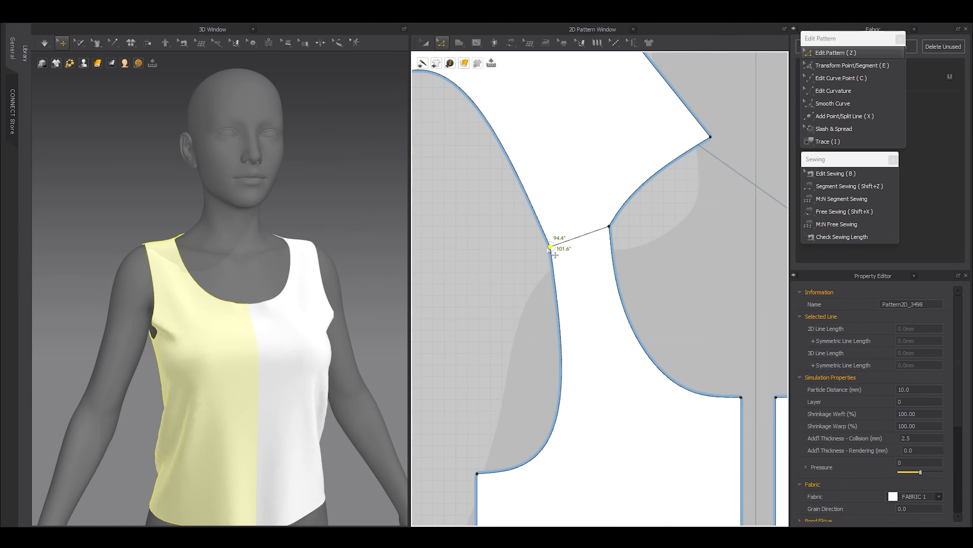
left_click_drag(550, 247, 538, 251)
middle_click_drag(252, 255, 285, 287)
scroll(202, 293, "up", 5)
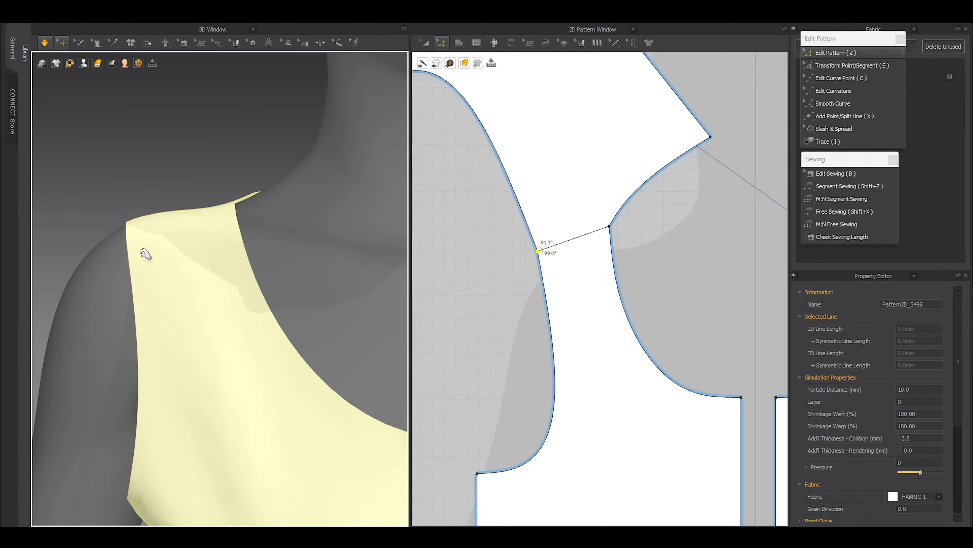
scroll(261, 283, "down", 5)
right_click_drag(261, 282, 299, 265)
scroll(198, 324, "down", 5)
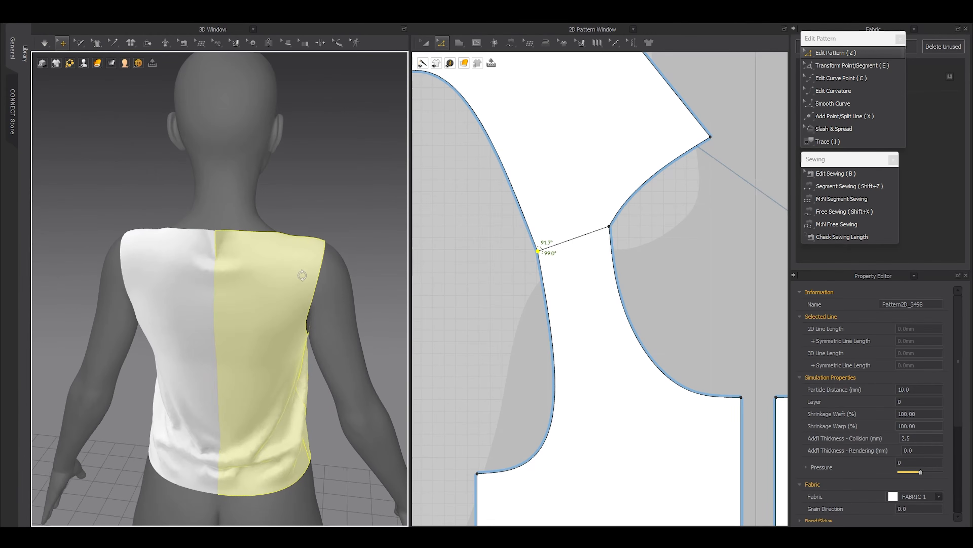
- Hide the avatar and examine the side seam between the front and back panels on the garment
scroll(732, 241, "down", 6)
right_click_drag(720, 244, 636, 246)
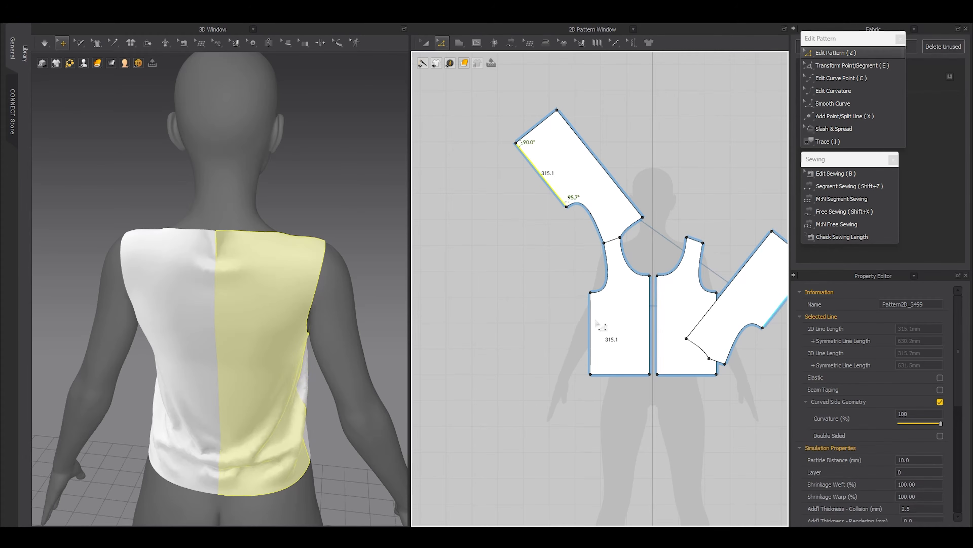
left_click(599, 329)
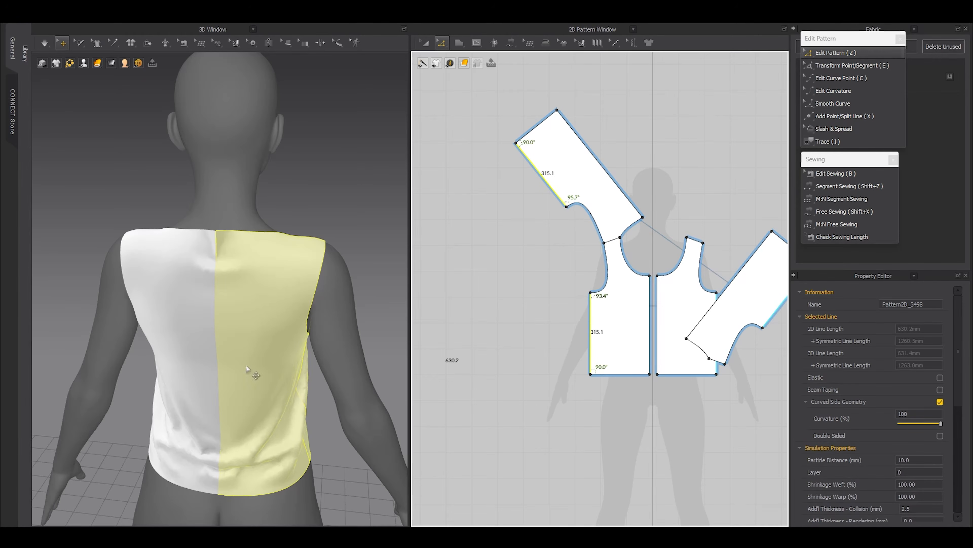
right_click_drag(254, 372, 246, 382)
key("shift+a")
middle_click_drag(249, 381, 226, 339)
left_click(225, 338)
left_click(250, 382, "shift")
left_click(221, 383, "shift")
left_click(349, 358)
left_click(552, 179)
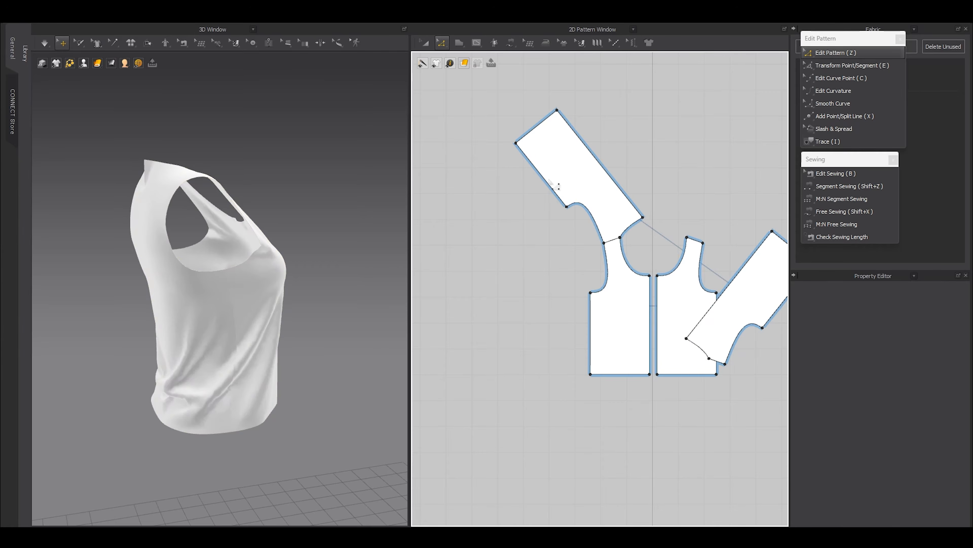
- Match up the back panel to the front panel along their side seams, leaving a small gap between them
left_click(554, 188)
left_click(592, 335, "shift")
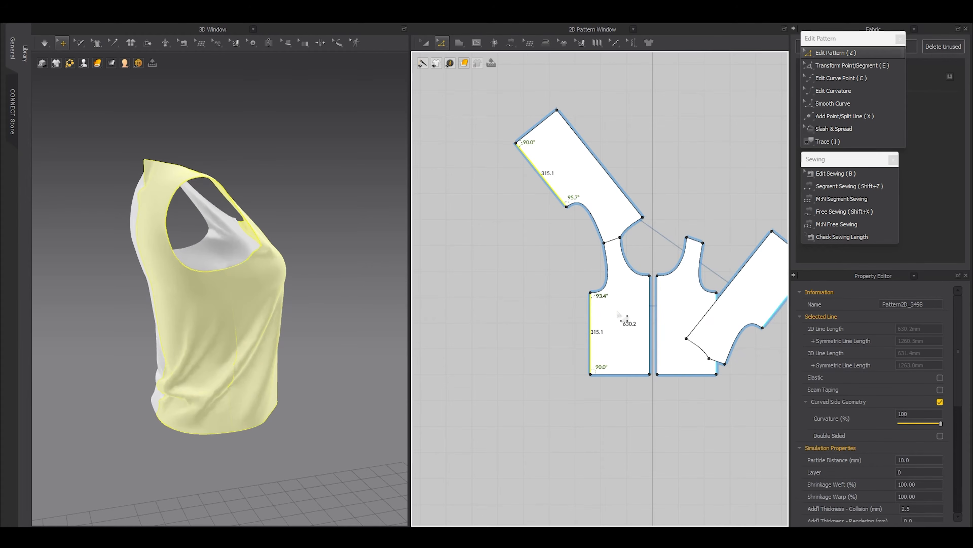
right_click(600, 334)
mouse_move(622, 483)
left_click(761, 484)
key("a")
left_click_drag(563, 352, 552, 352)
middle_click_drag(632, 352, 592, 367)
left_click_drag(702, 336, 706, 356)
left_click(571, 153)
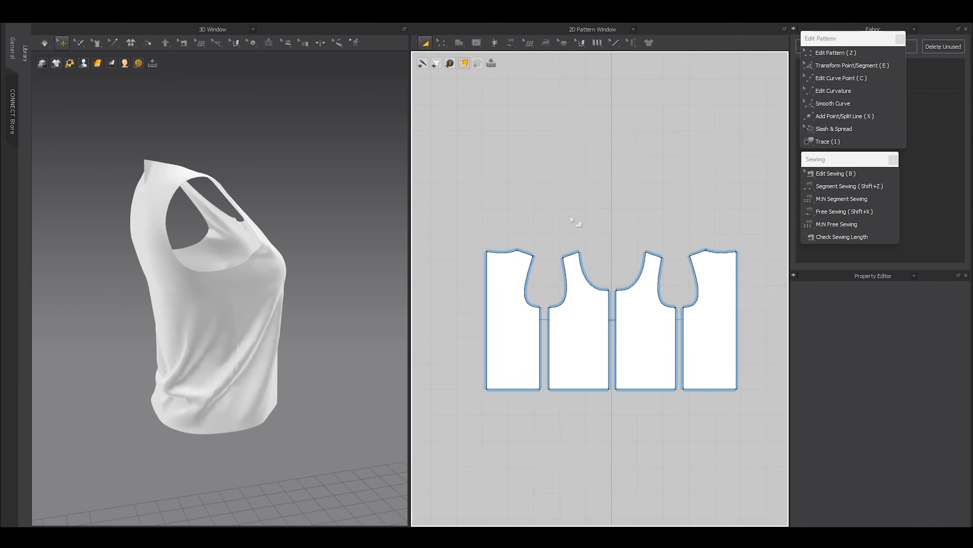
scroll(570, 216, "down", 4)
left_click_drag(533, 300, 561, 187)
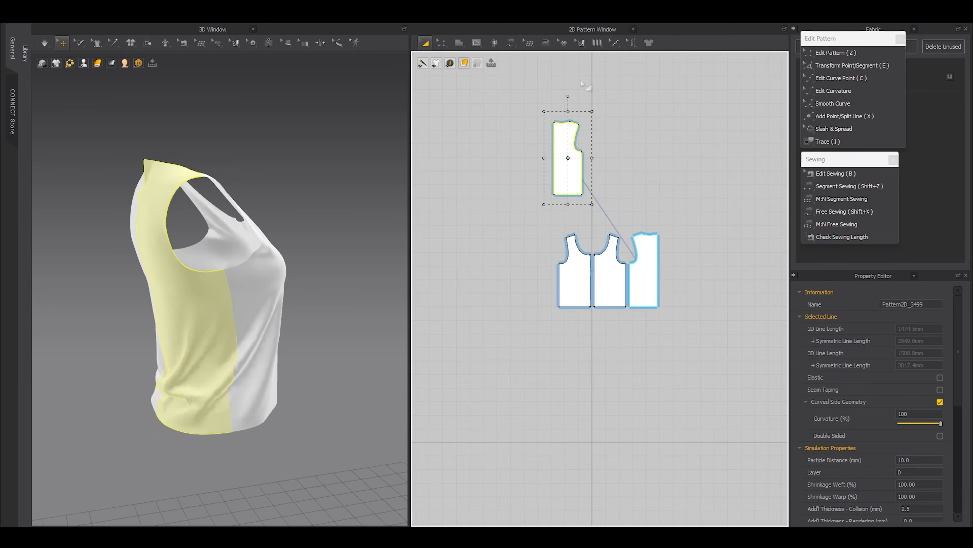
left_click_drag(566, 95, 552, 158)
left_click_drag(570, 278, 388, 201)
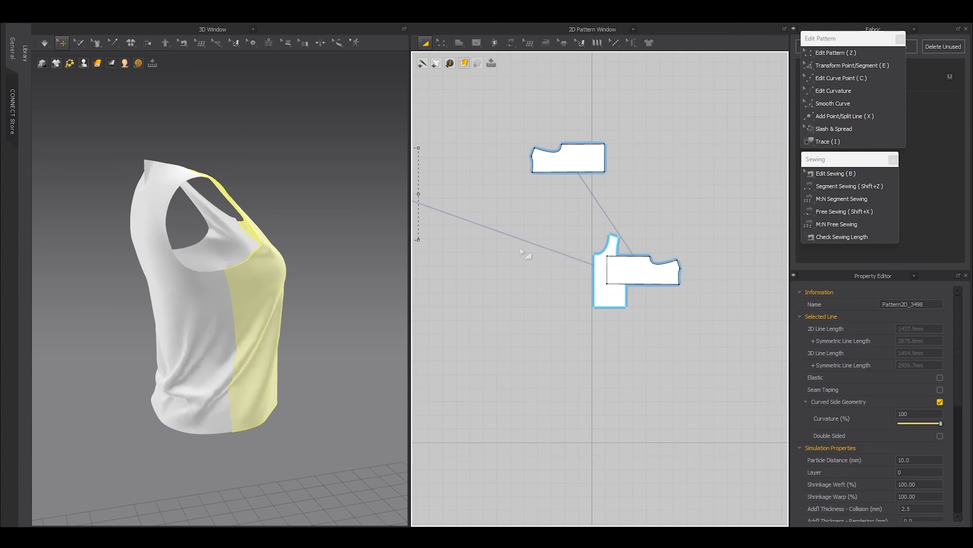
key("ctrl+z")
key("ctrl+z")
key("ctrl+z")
key("ctrl+z")
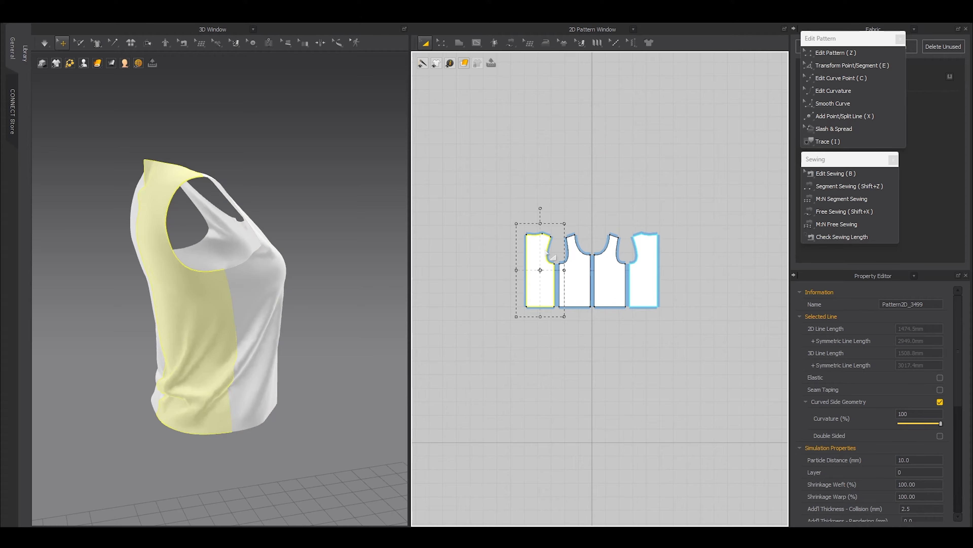
scroll(552, 258, "up", 3)
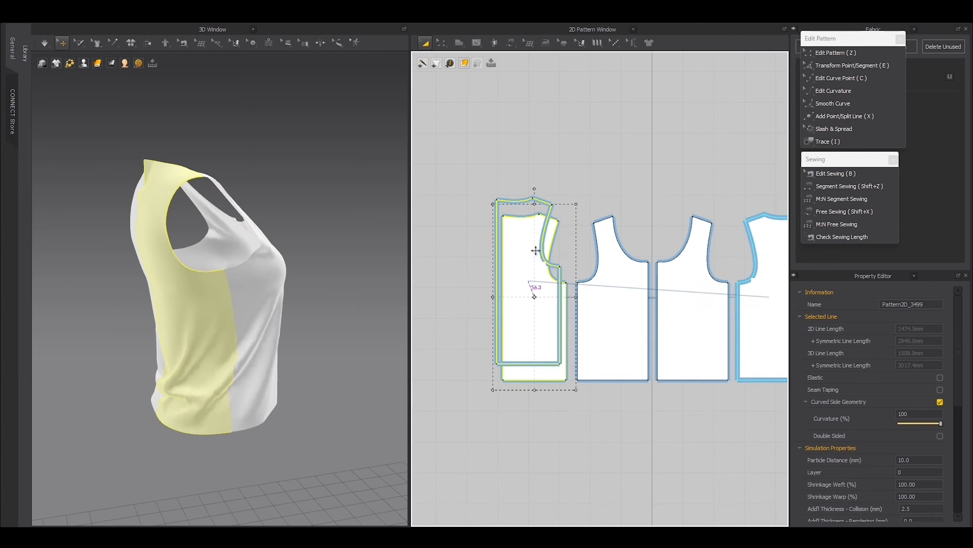
left_click_drag(526, 172, 573, 234)
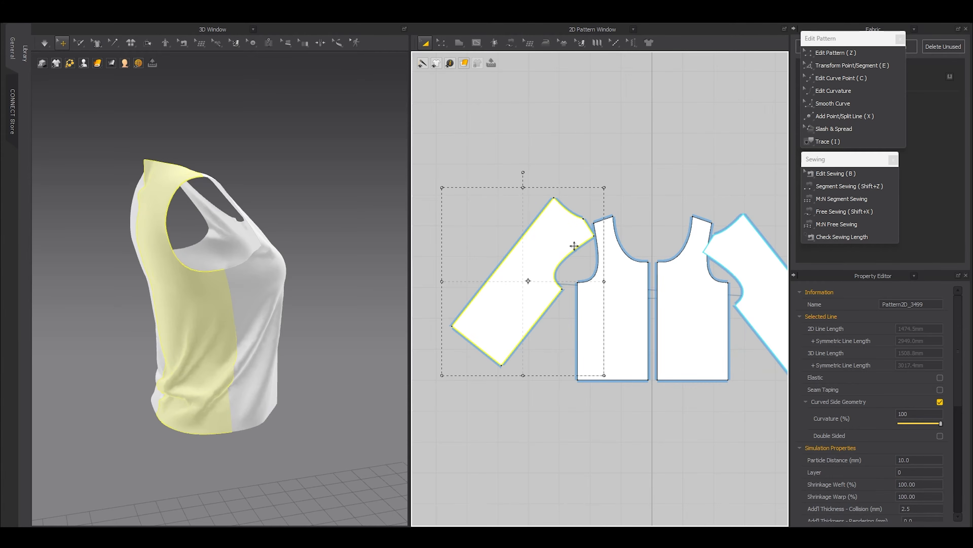
key("ctrl+z")
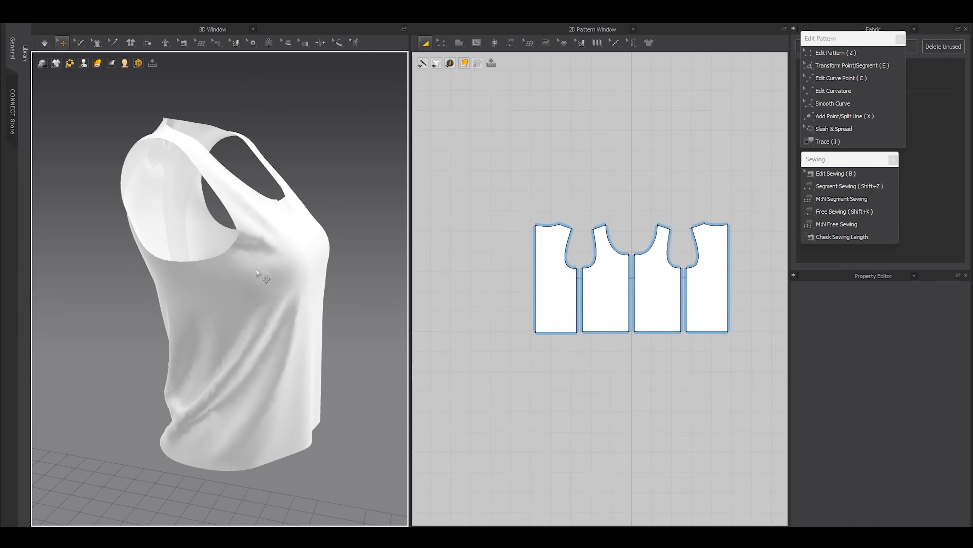
- Simulate the drape briefly and show the avatar again
key("space")
key("space")
key("shift+a")
scroll(249, 242, "up", 3)
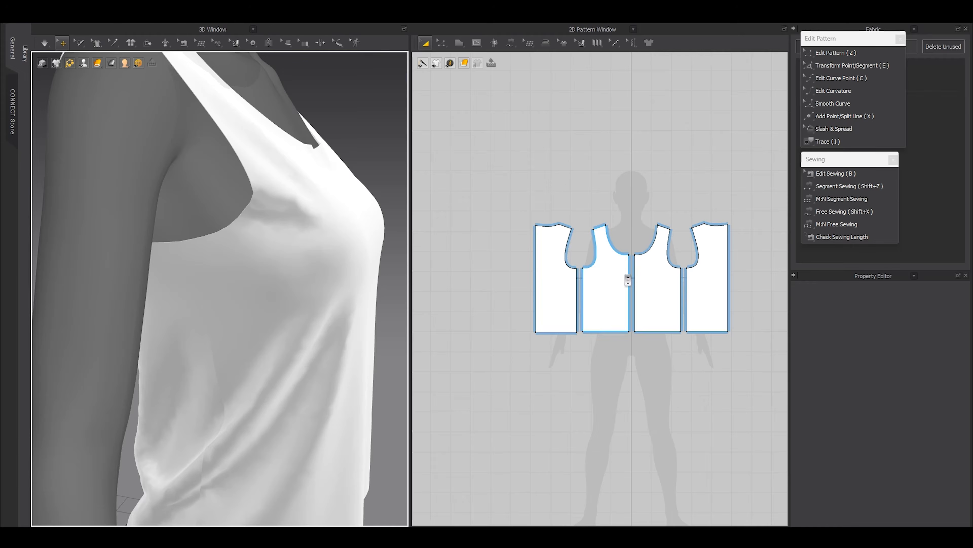
- Join the back and front panels at their side seam edges using Match Up with the To Start option
scroll(619, 274, "up", 3)
key("z")
left_click(516, 297)
left_click(530, 299, "shift")
right_click(531, 295)
mouse_move(587, 451)
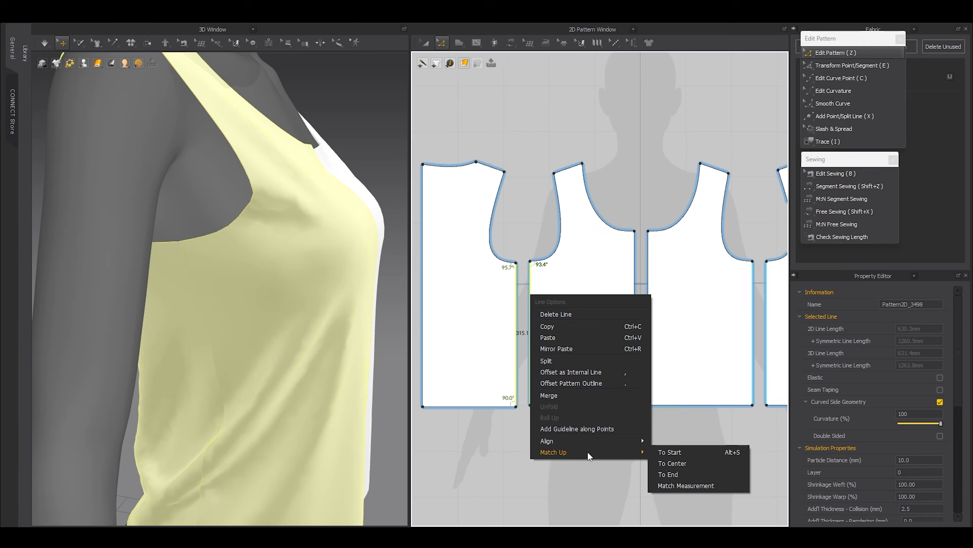
left_click(658, 452)
scroll(563, 268, "up", 5)
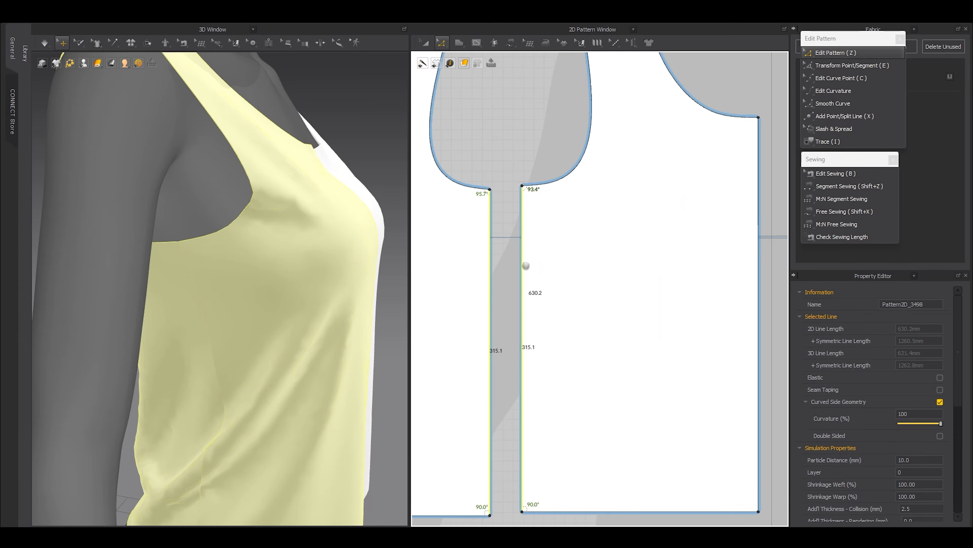
middle_click_drag(524, 266, 528, 255)
left_click(497, 279)
key("Return")
left_click(524, 281)
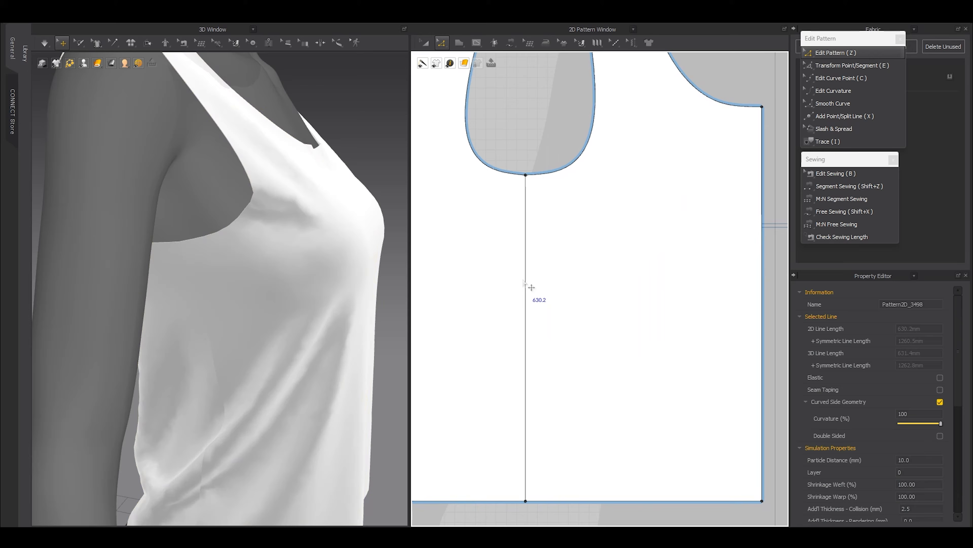
- Raise the underarm point shared by the joined front and back panels slightly and simulate the drape
scroll(291, 246, "up", 2)
middle_click_drag(335, 250, 404, 335)
left_click_drag(573, 300, 505, 155)
middle_click_drag(511, 156, 540, 294)
scroll(540, 296, "up", 2)
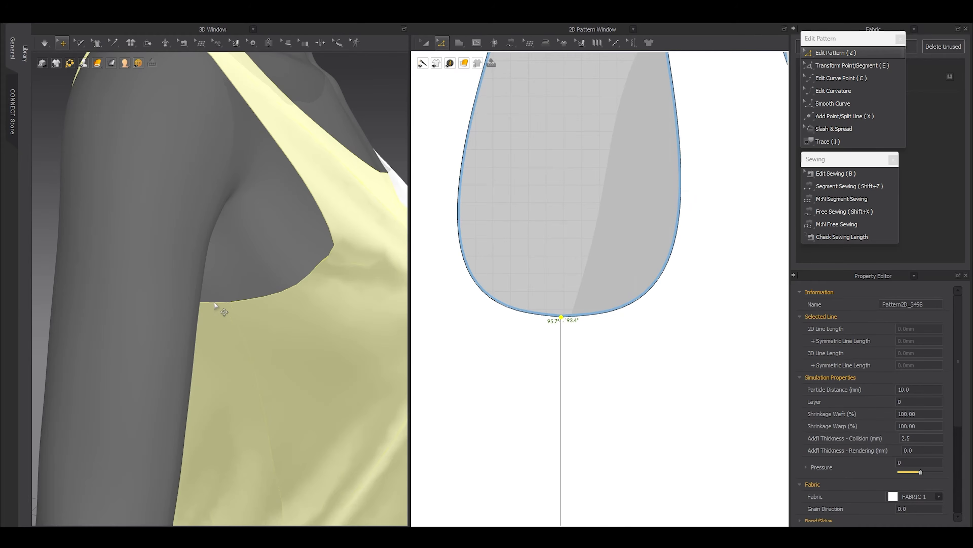
left_click_drag(571, 325, 574, 296)
key("space")
scroll(324, 281, "down", 4)
right_click_drag(277, 279, 214, 273)
key("space")
- Examine the armhole and the fit of the top from the front, side and back
scroll(245, 299, "up", 6)
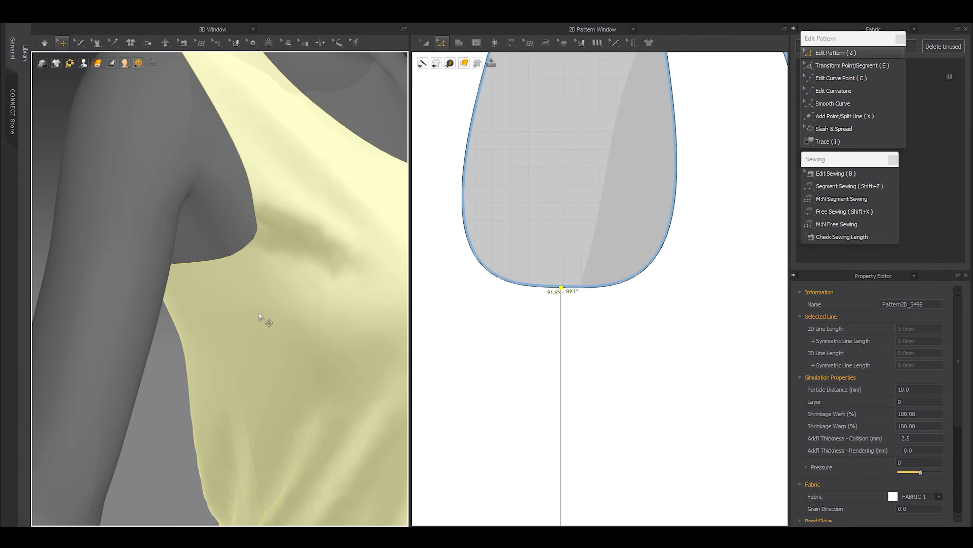
right_click_drag(261, 314, 268, 271)
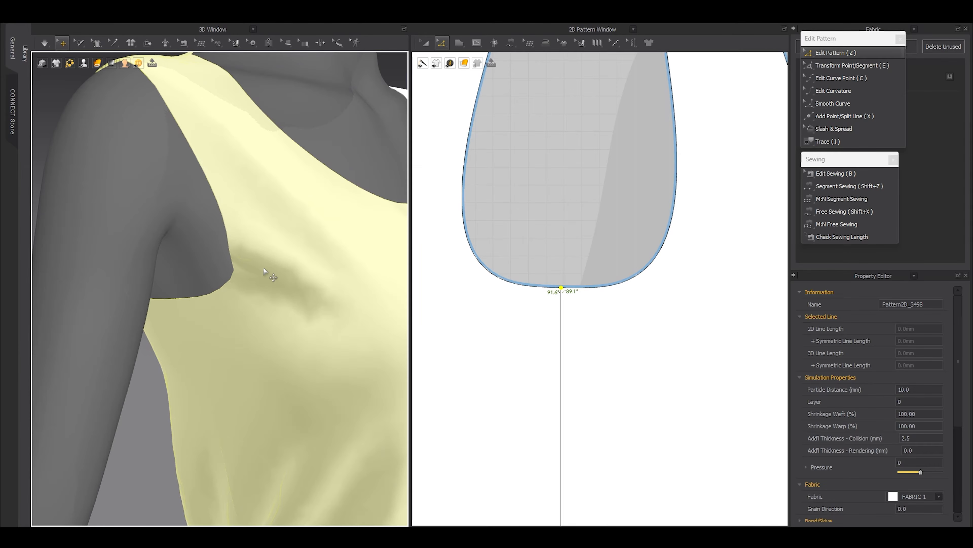
scroll(223, 316, "down", 5)
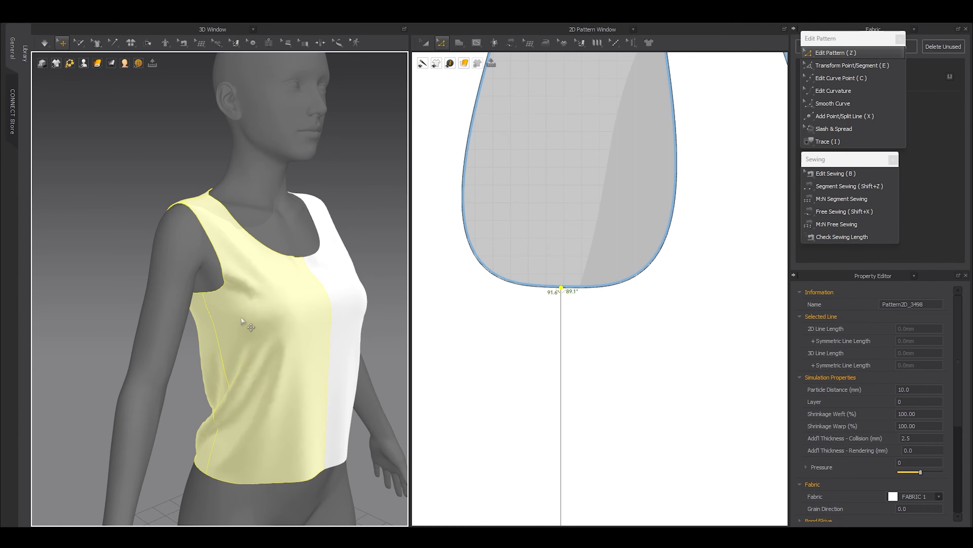
right_click_drag(242, 321, 213, 318)
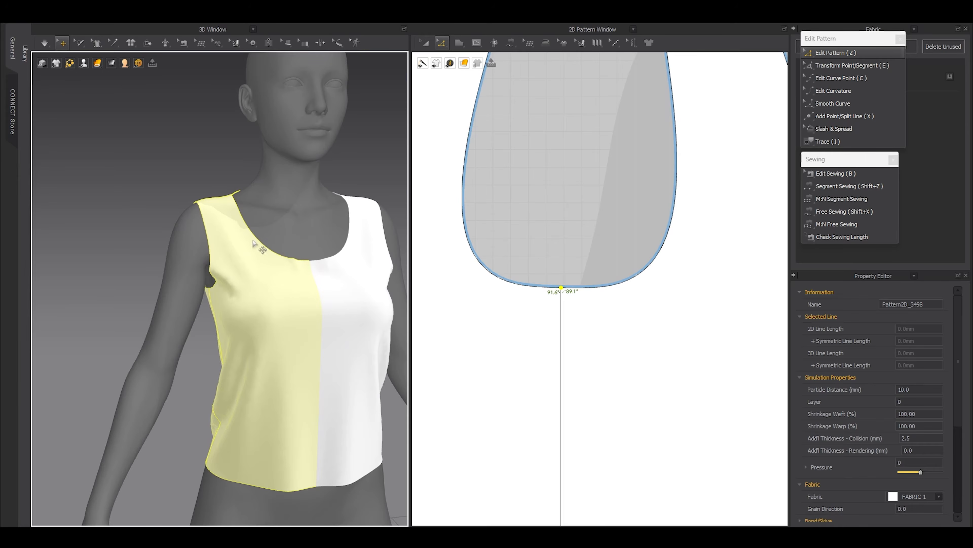
right_click_drag(175, 295, 238, 319)
scroll(249, 319, "up", 4)
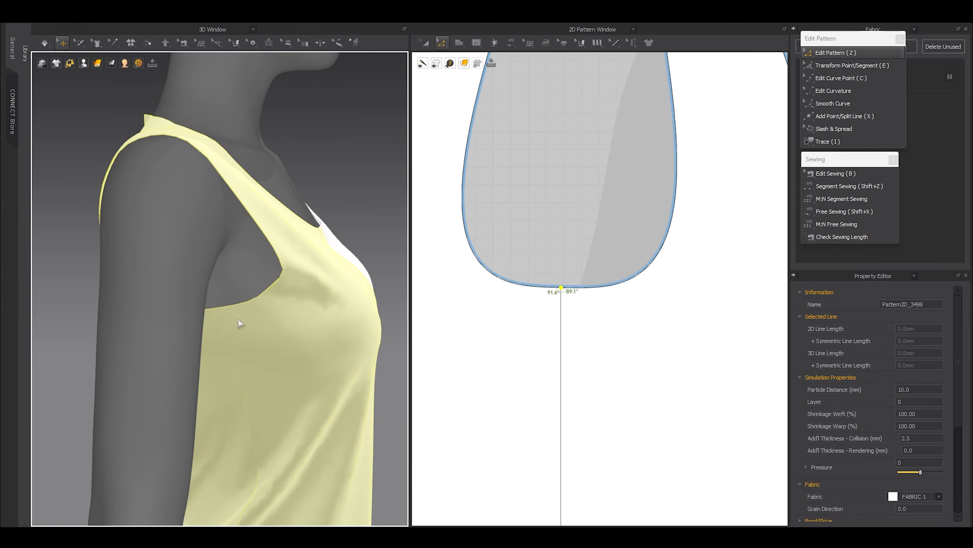
scroll(212, 312, "down", 2)
right_click_drag(111, 297, 207, 297)
scroll(491, 279, "down", 4)
- Lower the centre-back neckline point on the back panel, fine-tuning its height with a slight raise
middle_click_drag(261, 208, 284, 242)
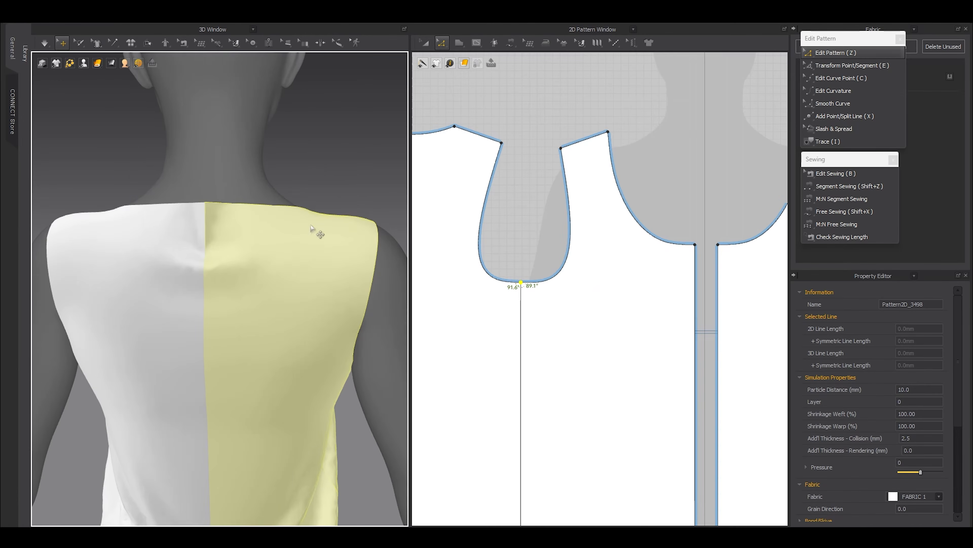
middle_click_drag(477, 231, 596, 303)
scroll(468, 174, "up", 3)
left_click_drag(452, 175, 555, 321)
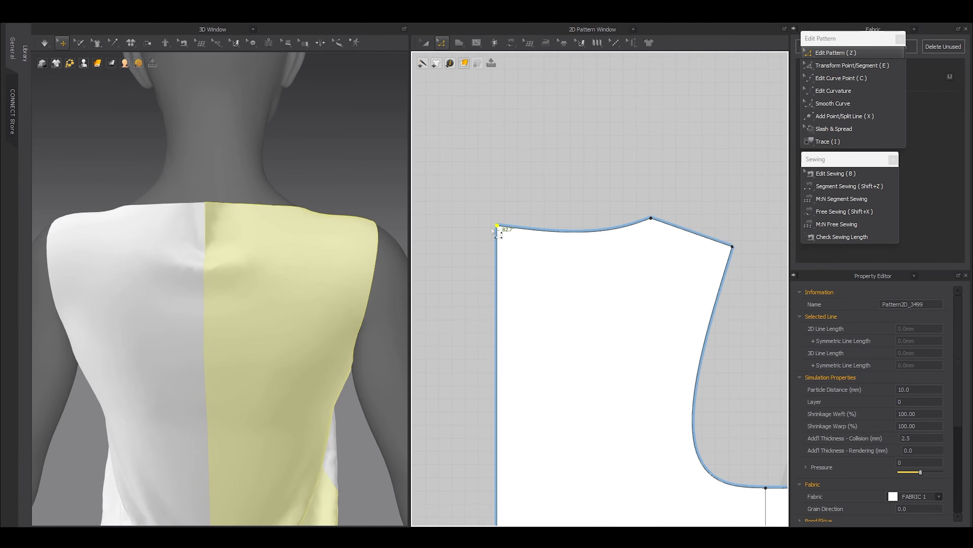
left_click_drag(498, 228, 502, 291)
scroll(502, 292, "down", 6)
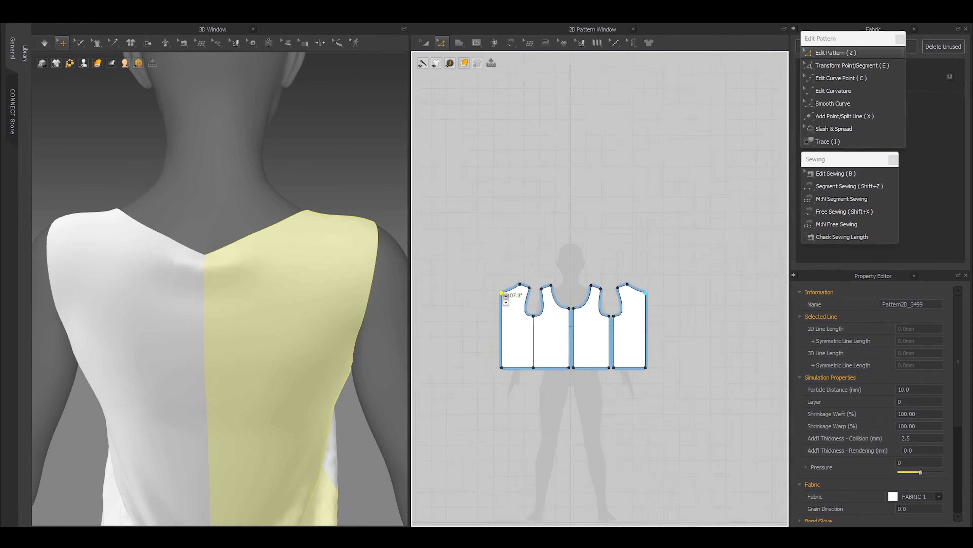
scroll(499, 311, "up", 3)
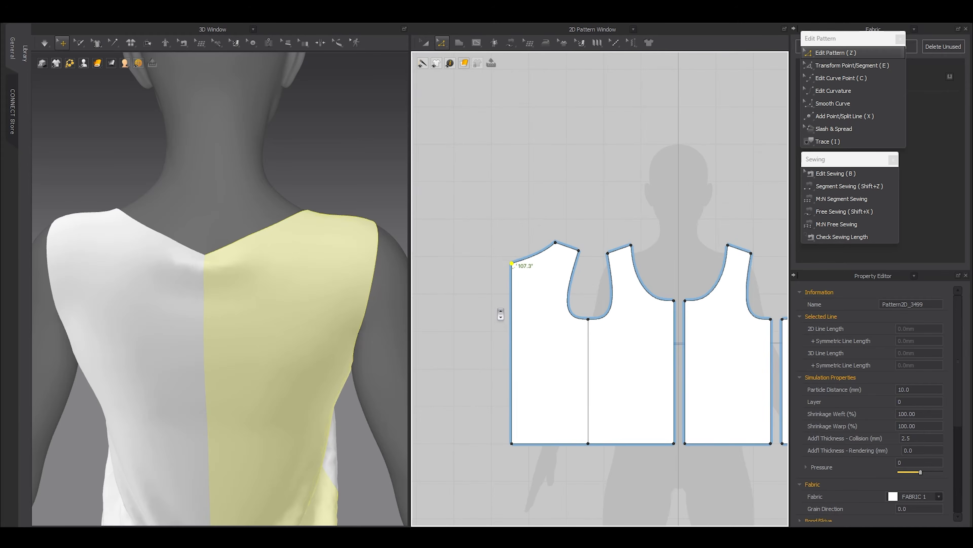
scroll(478, 247, "down", 2)
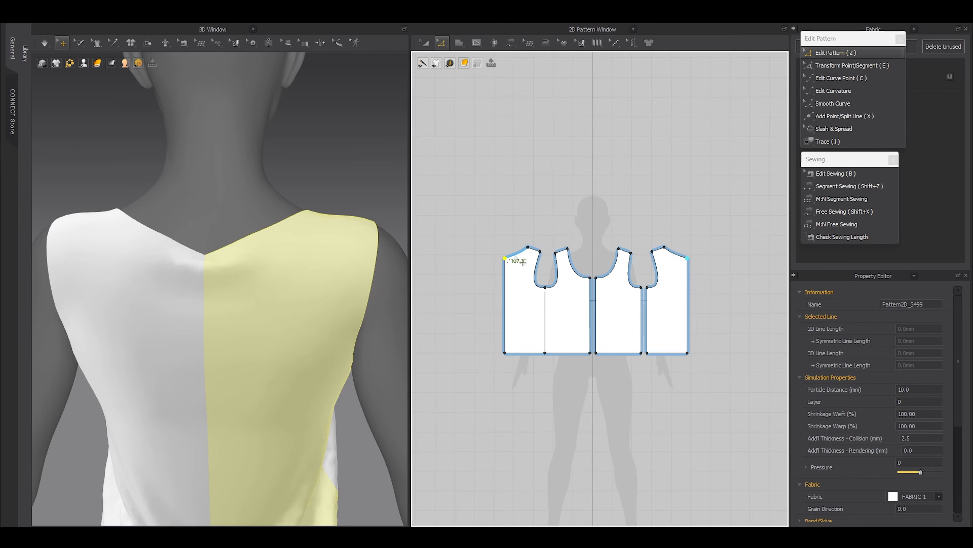
scroll(506, 260, "up", 5)
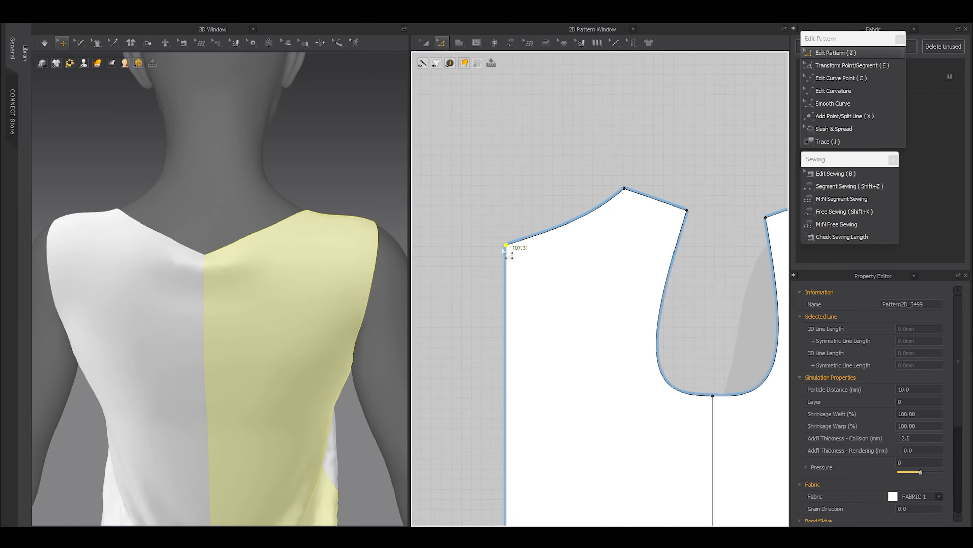
left_click_drag(507, 245, 506, 230)
- Deepen the back neckline into a smooth rounded curve by moving its curve point with Edit Curve Point
left_click(536, 239)
scroll(536, 238, "up", 2)
key("c")
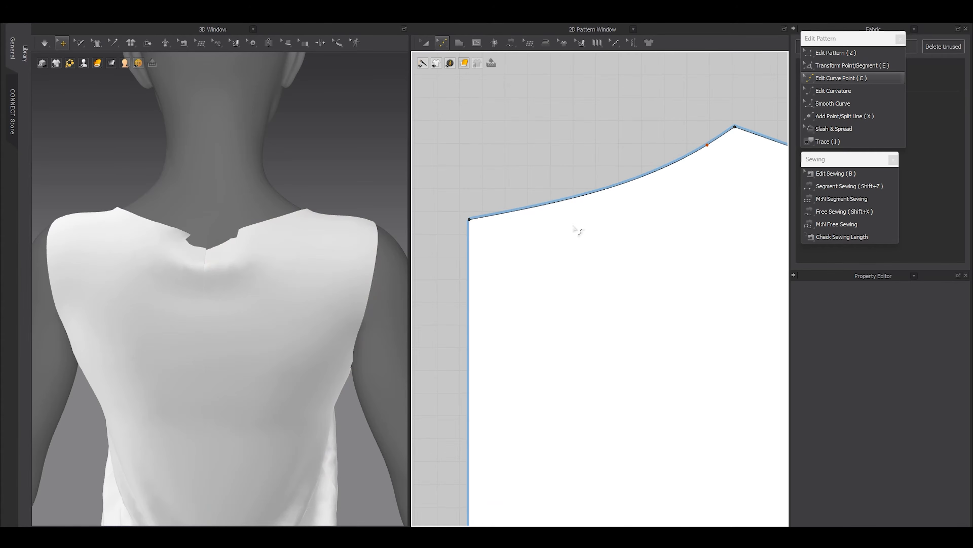
left_click_drag(707, 145, 698, 167)
key("a")
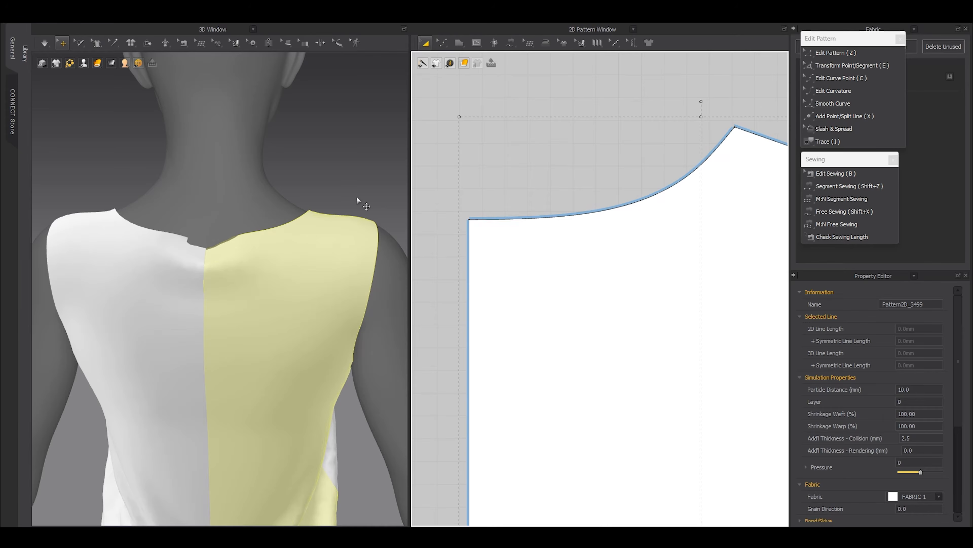
- Hide the avatar and inspect the back neckline from above where it meets the centre-back seam
right_click_drag(294, 210, 282, 234)
scroll(247, 345, "up", 4)
key("shift+a")
right_click_drag(247, 346, 280, 338)
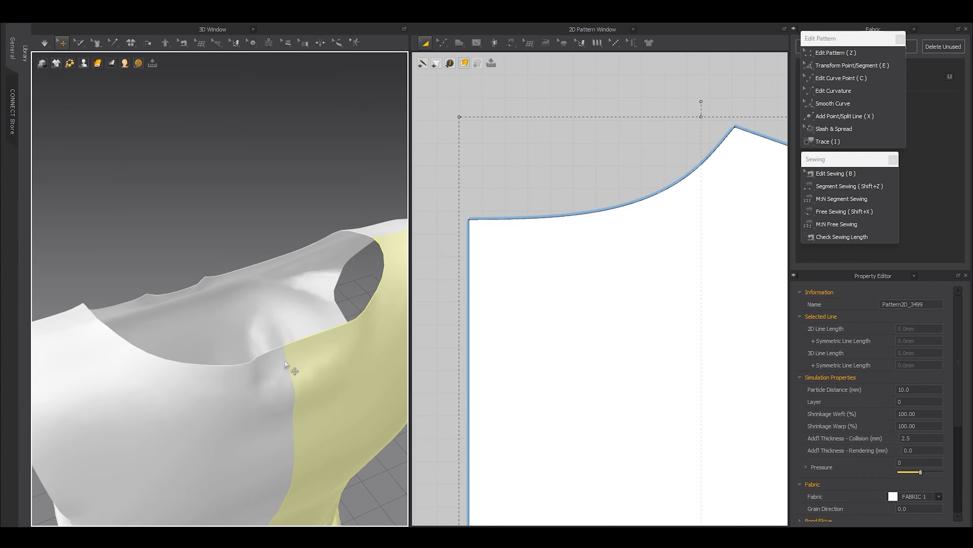
- Shift the back panel's centre-back edge slightly inward with Edit Pattern to take up the excess width at the back
scroll(541, 344, "down", 3)
scroll(541, 344, "up", 3)
key("z")
left_click(508, 296)
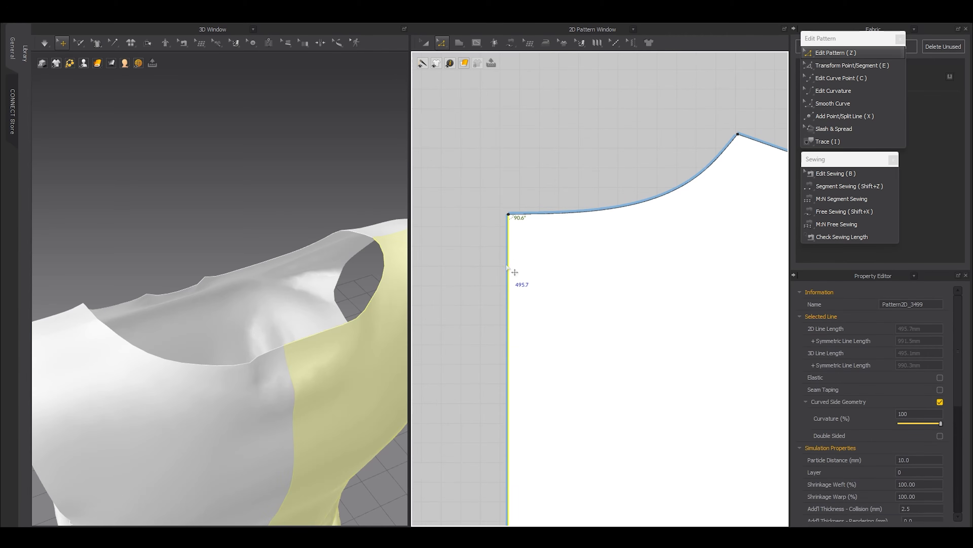
left_click_drag(516, 272, 524, 300)
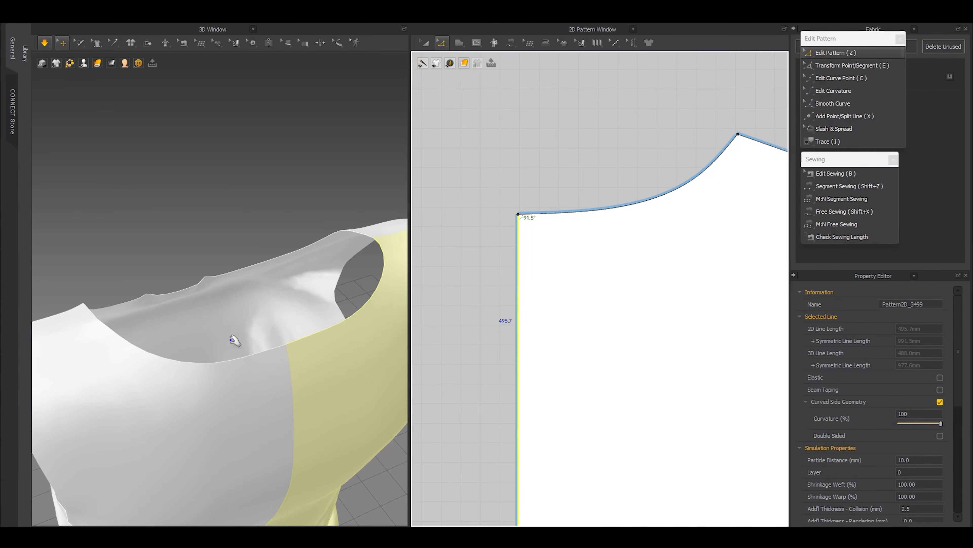
- Move the front panel's centre-front edge slightly inward to narrow the front, and run the drape simulation
right_click_drag(231, 337, 206, 275)
scroll(245, 243, "down", 3)
right_click_drag(244, 245, 319, 284)
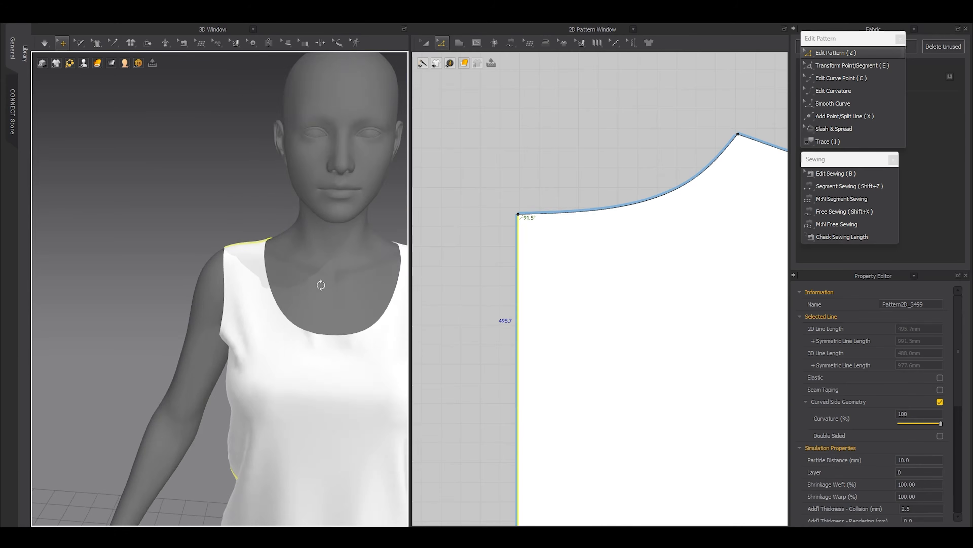
scroll(302, 276, "up", 2)
middle_click_drag(280, 266, 233, 220)
scroll(447, 290, "down", 6)
scroll(590, 328, "up", 5)
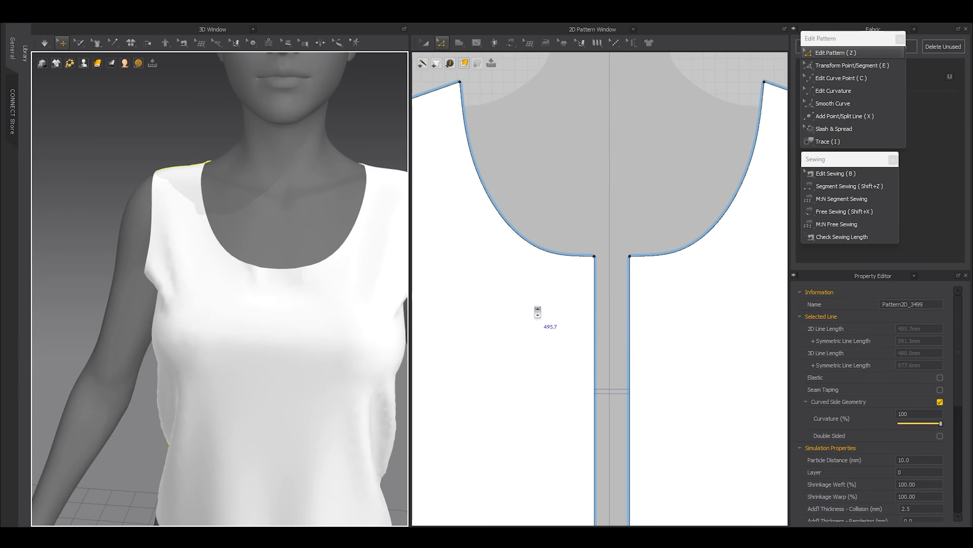
left_click(596, 285)
left_click_drag(598, 285, 594, 285)
left_click(612, 138)
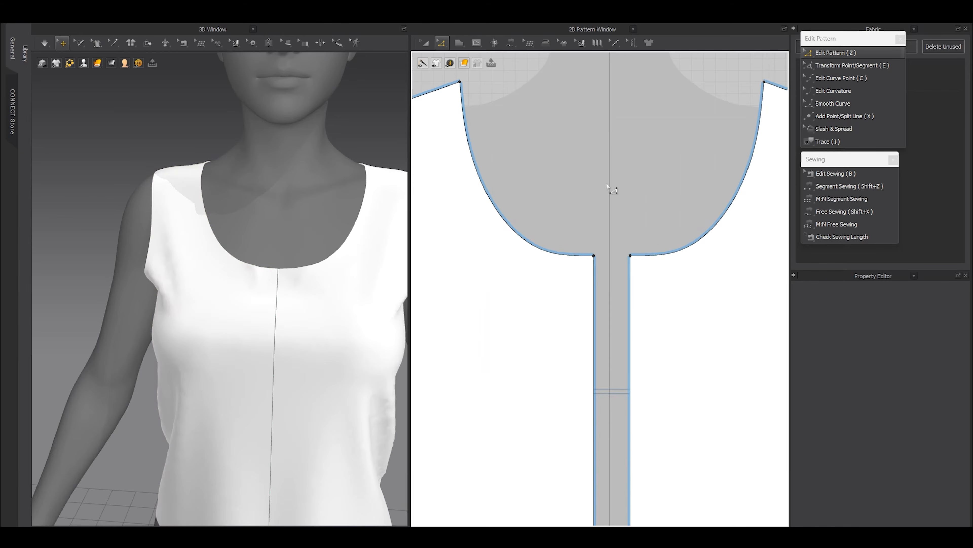
scroll(587, 283, "up", 3)
left_click_drag(619, 279, 609, 278)
key("space")
key("space")
- Examine the front neckline and overall fit of the top in close-up, from above and at full length
scroll(282, 323, "down", 5)
scroll(285, 307, "up", 8)
scroll(314, 321, "down", 5)
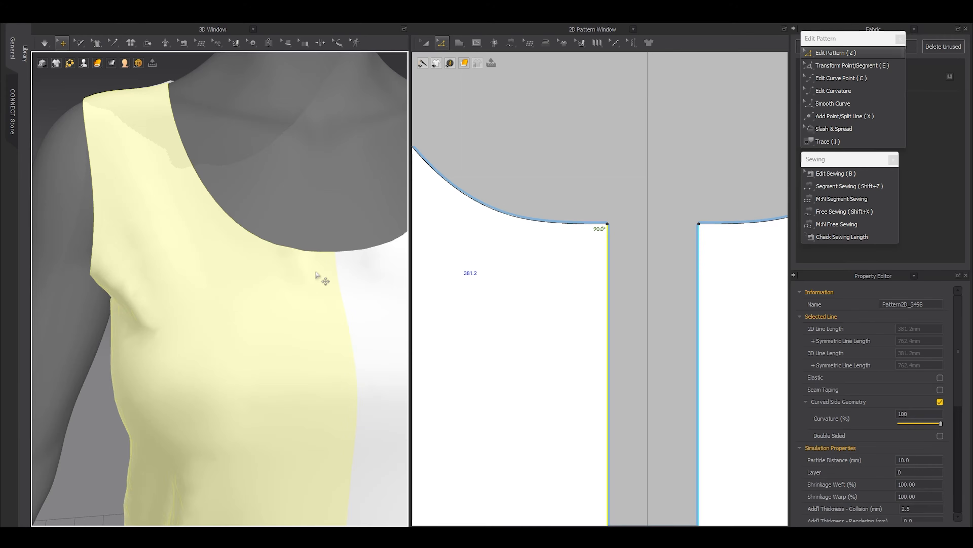
scroll(316, 274, "down", 5)
right_click_drag(316, 274, 295, 319)
scroll(294, 320, "up", 6)
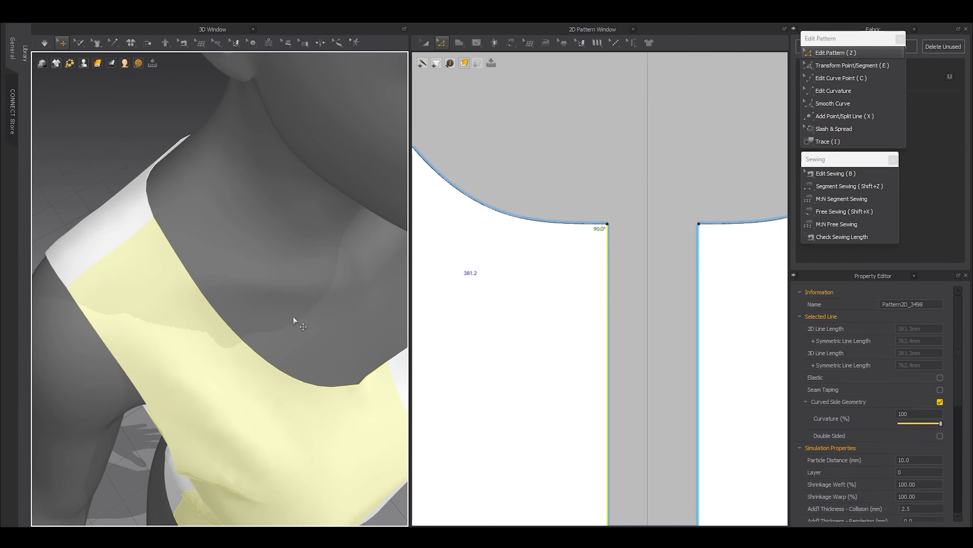
scroll(293, 320, "down", 5)
right_click_drag(294, 320, 383, 287)
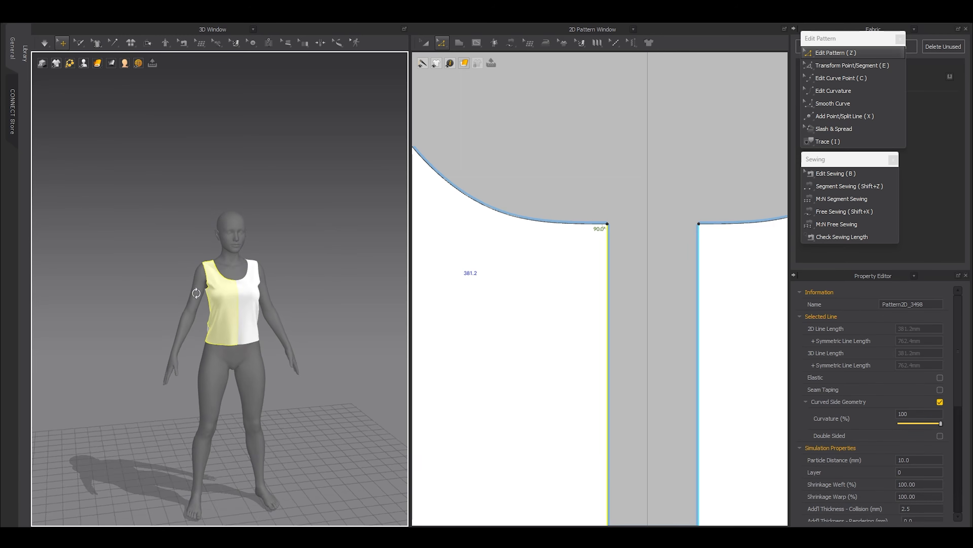
- Lengthen the top into a short dress by selecting all front and back hem edges and lowering them in stages
scroll(554, 338, "down", 8)
scroll(564, 303, "up", 2)
key("a")
left_click(556, 301)
key("z")
left_click_drag(465, 315, 646, 395)
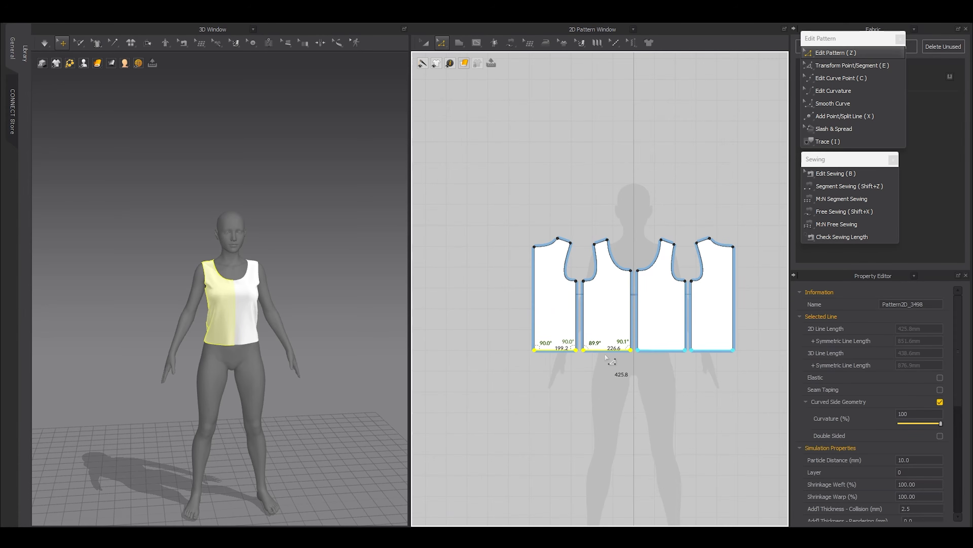
left_click_drag(603, 369, 599, 406)
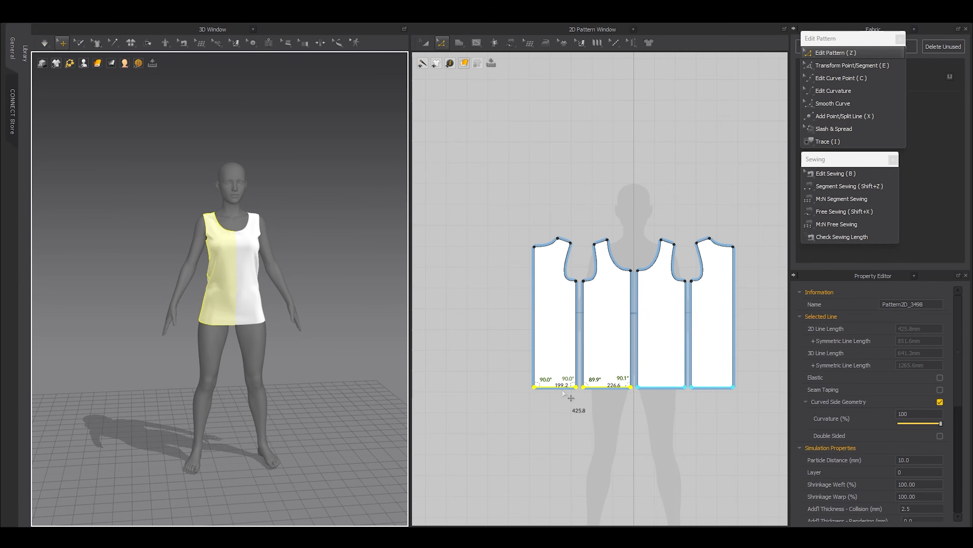
left_click_drag(560, 386, 544, 418)
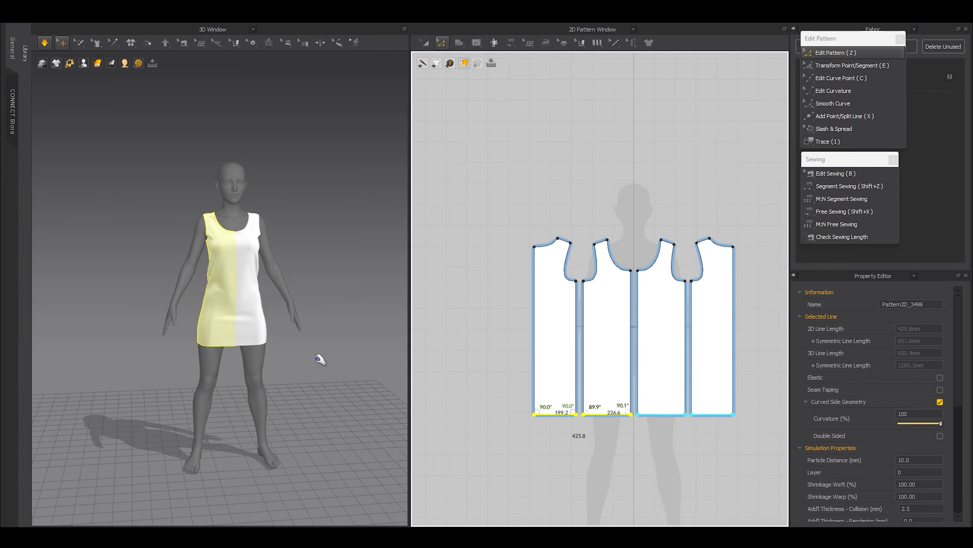
scroll(204, 337, "up", 6)
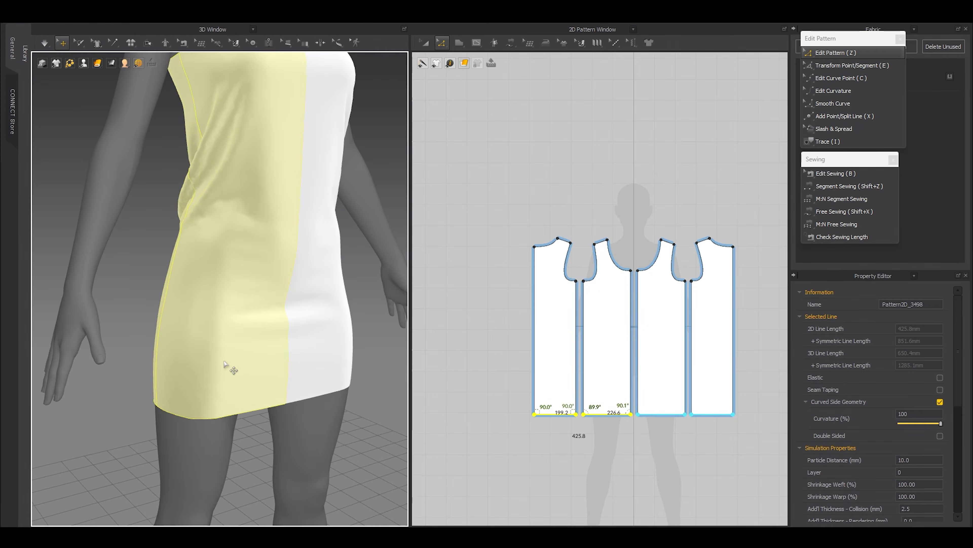
left_click_drag(549, 415, 559, 434)
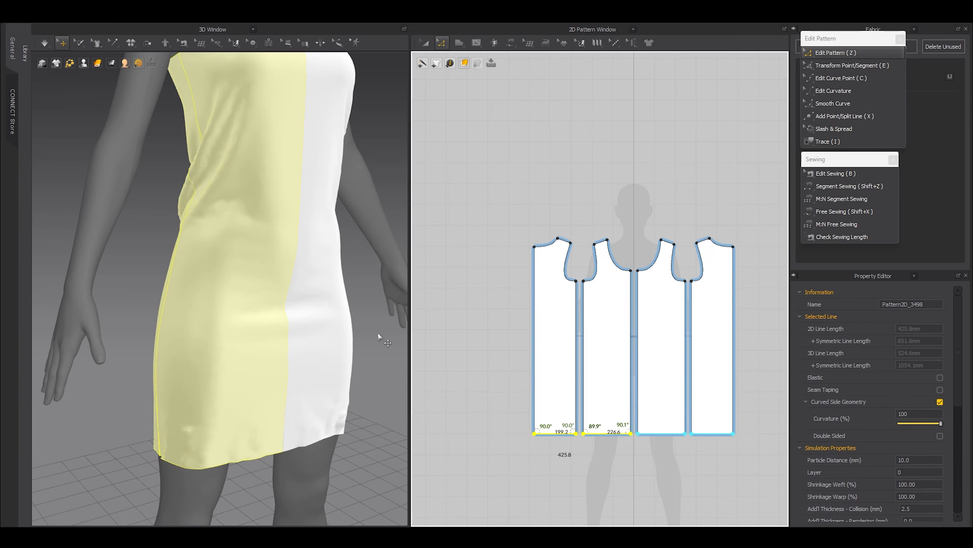
- Add a point at about waist level on the facing side seams of the front and back panels
right_click_drag(232, 341, 266, 352)
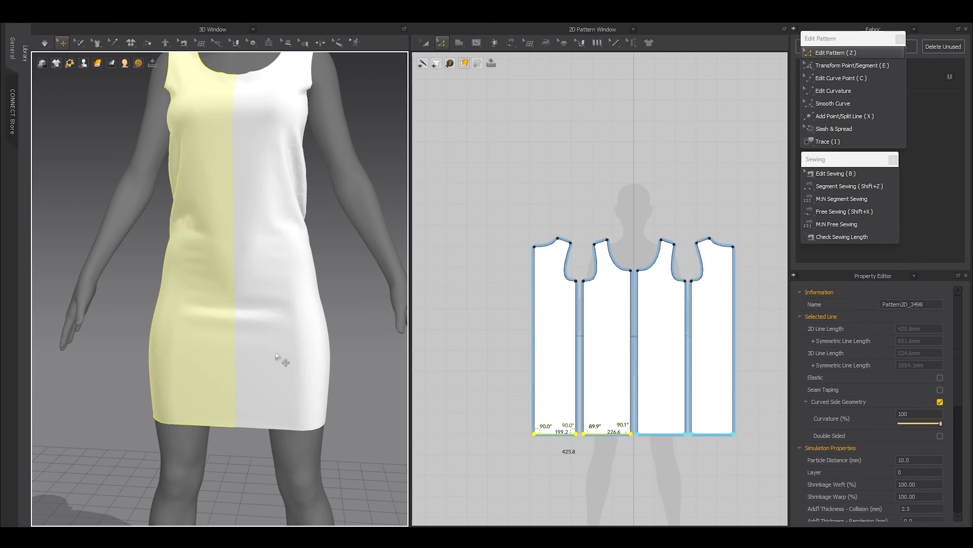
scroll(543, 426, "up", 3)
key("a")
middle_click_drag(544, 424, 547, 382)
right_click_drag(305, 250, 320, 281)
left_click(286, 260)
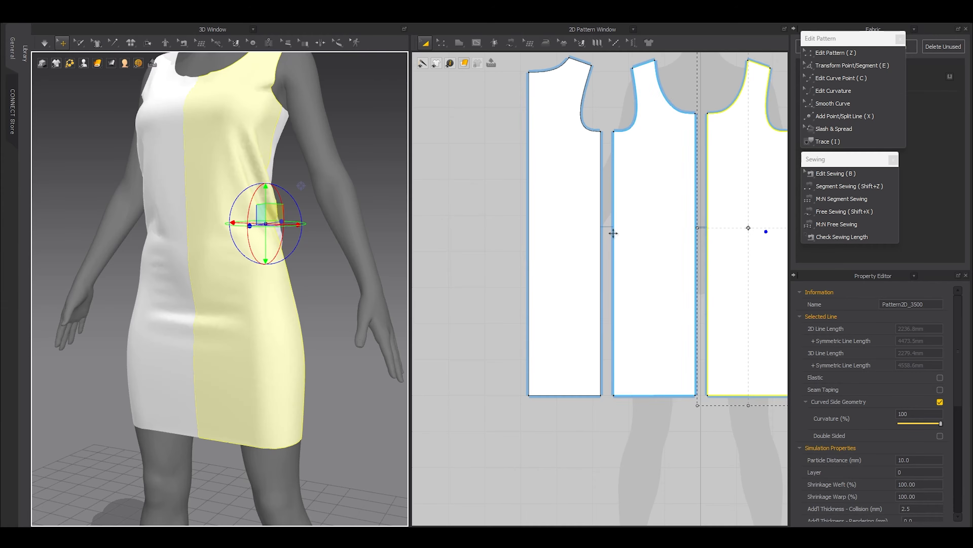
middle_click_drag(729, 235, 652, 264)
scroll(710, 260, "up", 5)
key("x")
left_click(708, 277)
left_click(734, 277)
- Slide the back panel straight sideways to widen the gap between it and the front panel
key("z")
scroll(657, 291, "down", 4)
middle_click_drag(713, 396, 613, 325)
left_click_drag(617, 328, 650, 274, "shift")
- Flare the skirt by moving both side-seam hem corners outward symmetrically with Transform Point/Segment, and simulate the drape
left_click_drag(630, 437, 560, 338)
middle_click_drag(149, 415, 142, 211)
scroll(142, 211, "up", 3)
right_click_drag(142, 211, 206, 321)
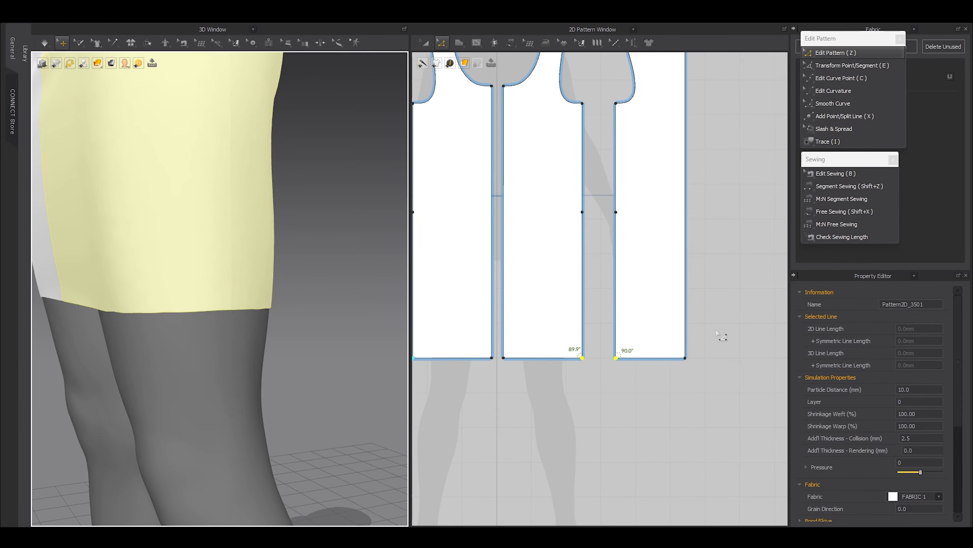
left_click(832, 64)
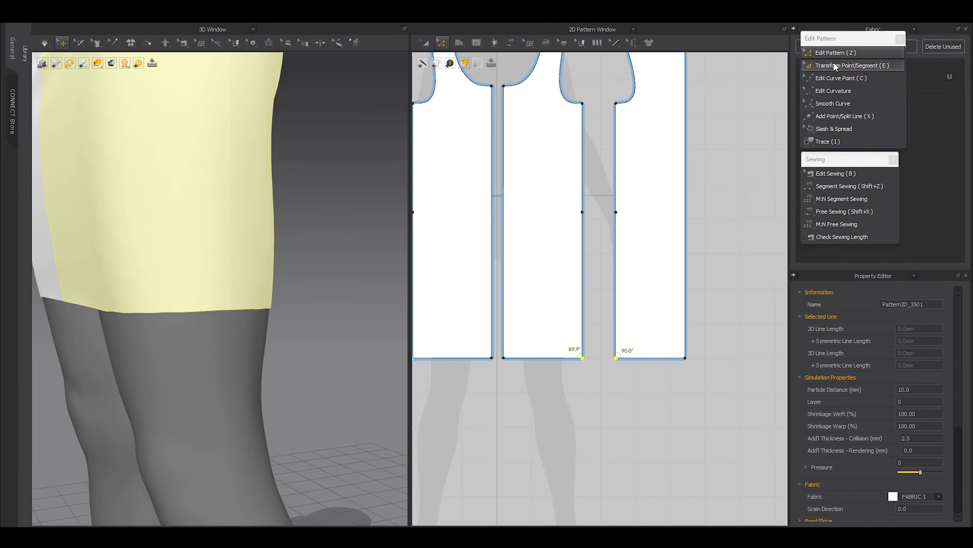
middle_click_drag(666, 301, 694, 274)
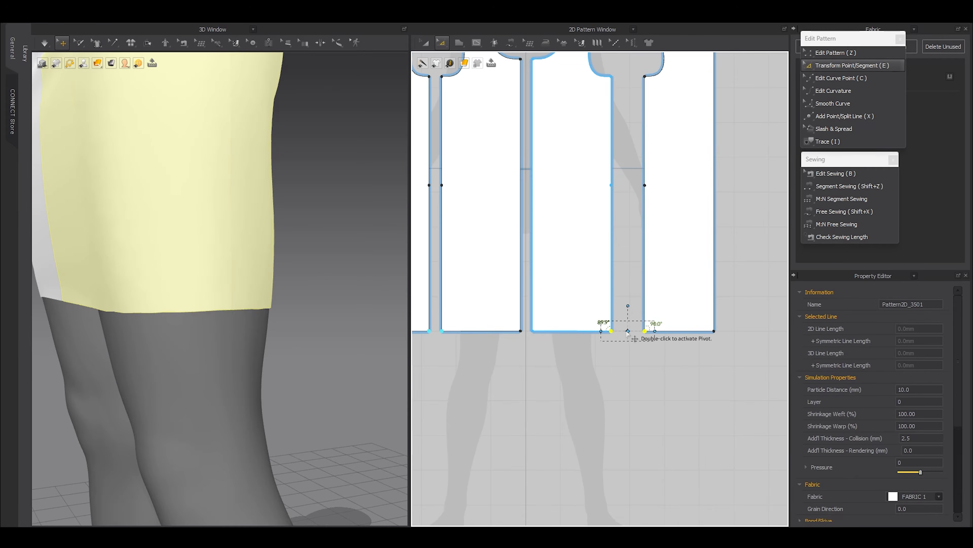
scroll(653, 344, "up", 3)
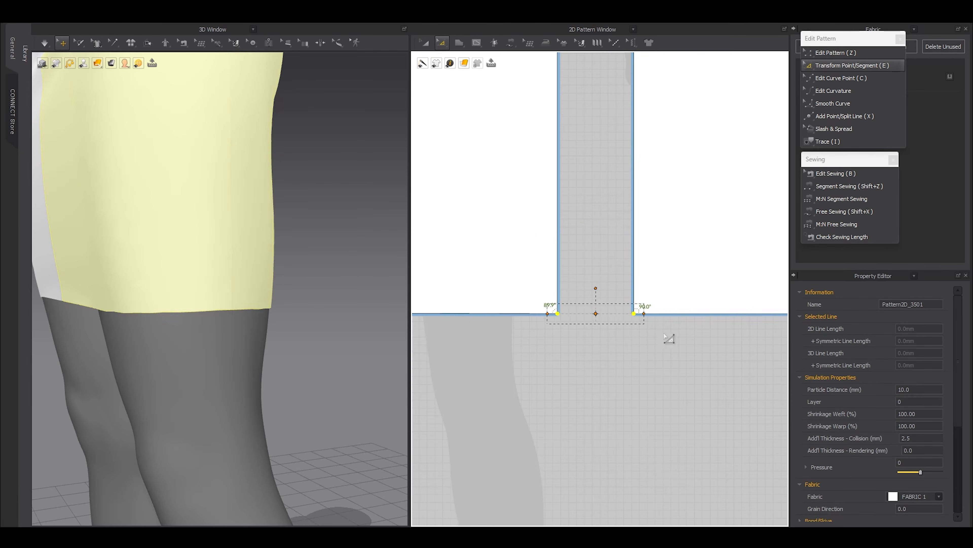
left_click_drag(547, 314, 584, 313)
scroll(238, 362, "down", 5)
right_click_drag(235, 354, 286, 346)
key("space")
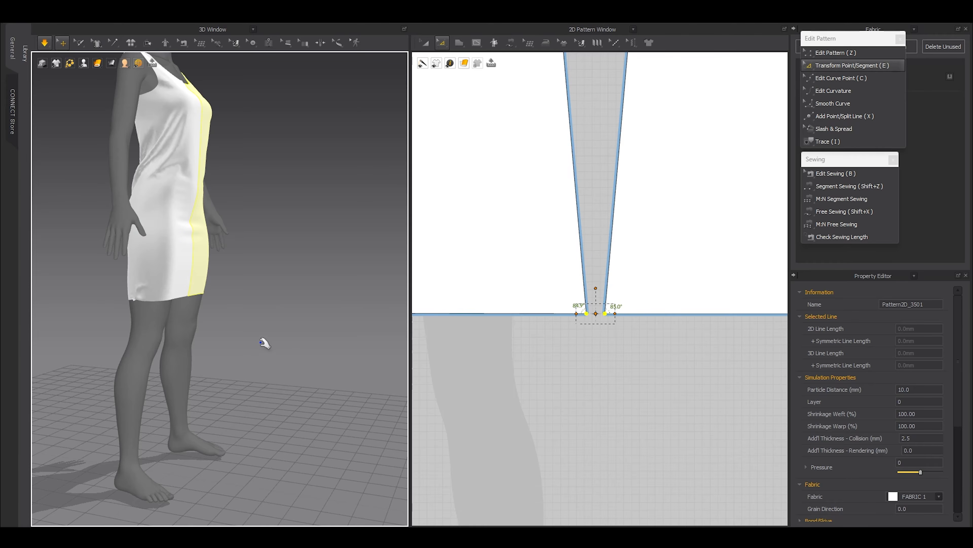
- Move the back panel further away from the front panel to make room for a wider skirt flare
right_click_drag(265, 343, 70, 283)
scroll(654, 307, "down", 1)
scroll(654, 307, "down", 2)
key("a")
left_click_drag(668, 226, 686, 225)
- Widen the side-seam flare at the hem further with Transform Point/Segment and simulate the dress with the avatar hidden
key("e")
left_click_drag(663, 335, 624, 309)
left_click(569, 396)
right_click_drag(215, 337, 318, 330)
scroll(192, 276, "up", 3)
key("space")
left_click_drag(171, 275, 187, 272)
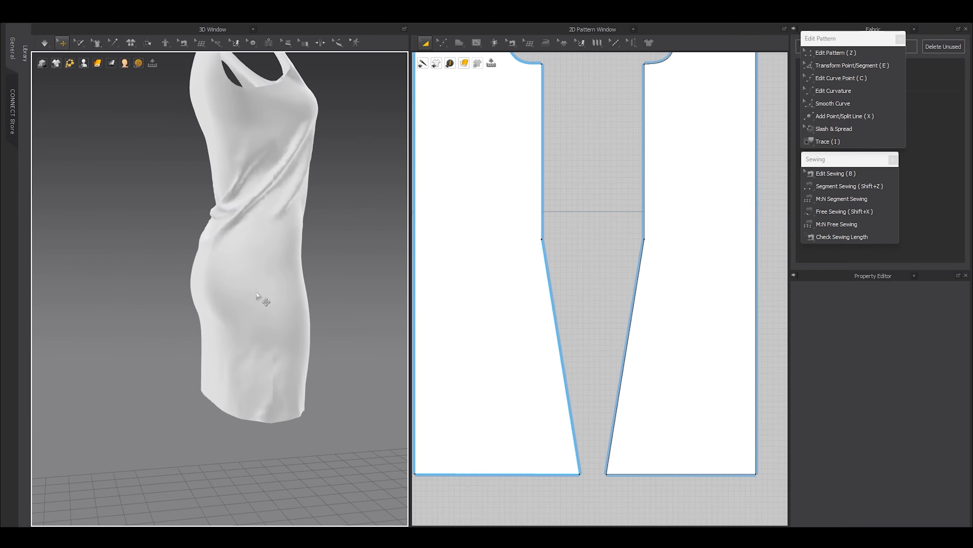
- Move the back panel further from the front and add hip points on both side seams, about 142 mm below the waist points
left_click(261, 292)
scroll(603, 290, "up", 2)
scroll(604, 290, "down", 5)
scroll(535, 308, "up", 6)
left_click_drag(568, 299, 527, 291)
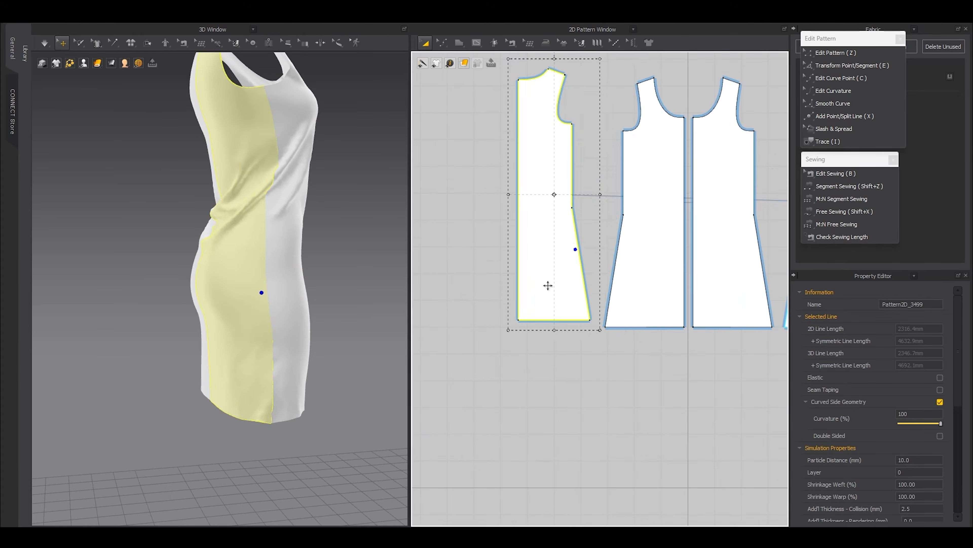
scroll(528, 291, "up", 3)
left_click(610, 224)
key("c")
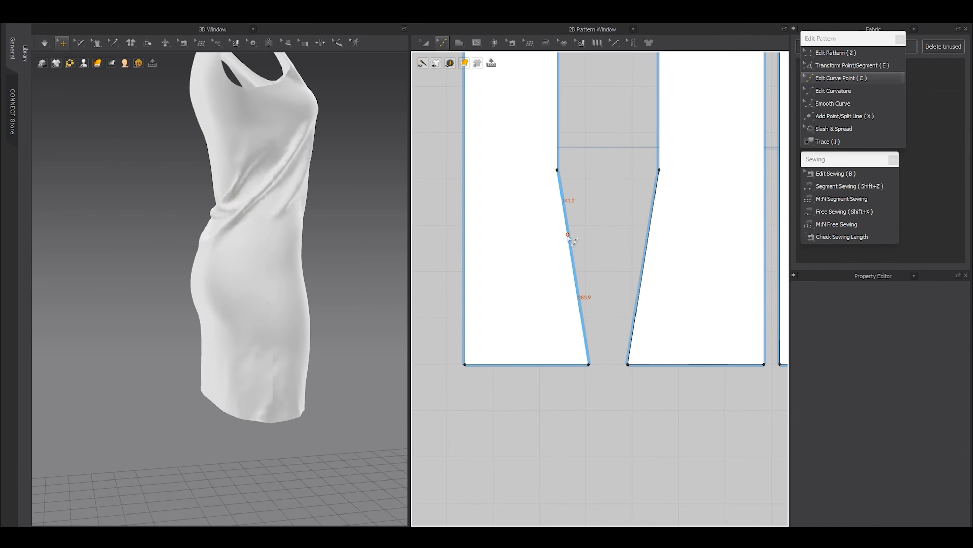
key("x")
left_click(568, 235)
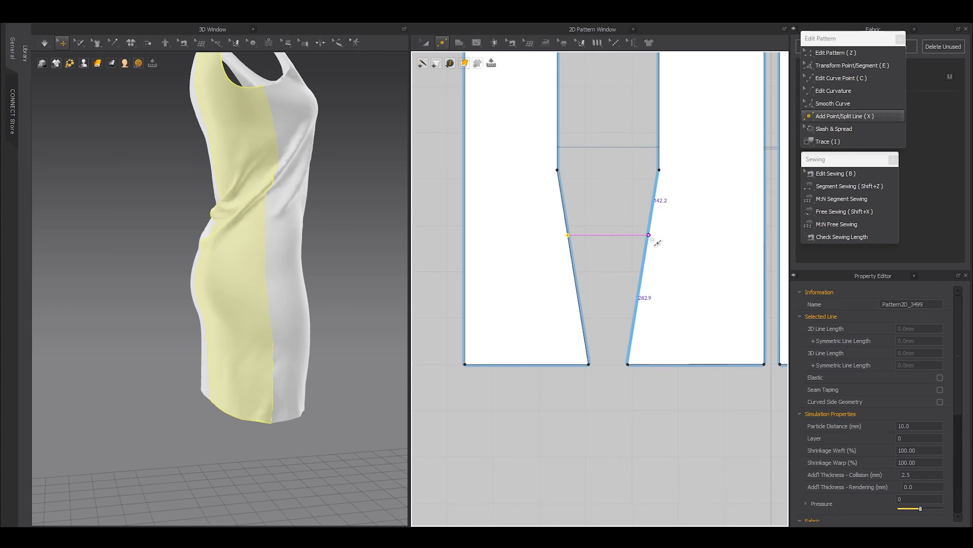
left_click(648, 235)
- Widen the hips by spreading the two hip points outward symmetrically with Transform Point/Segment, and simulate the side seam
key("e")
left_click_drag(678, 276, 520, 205)
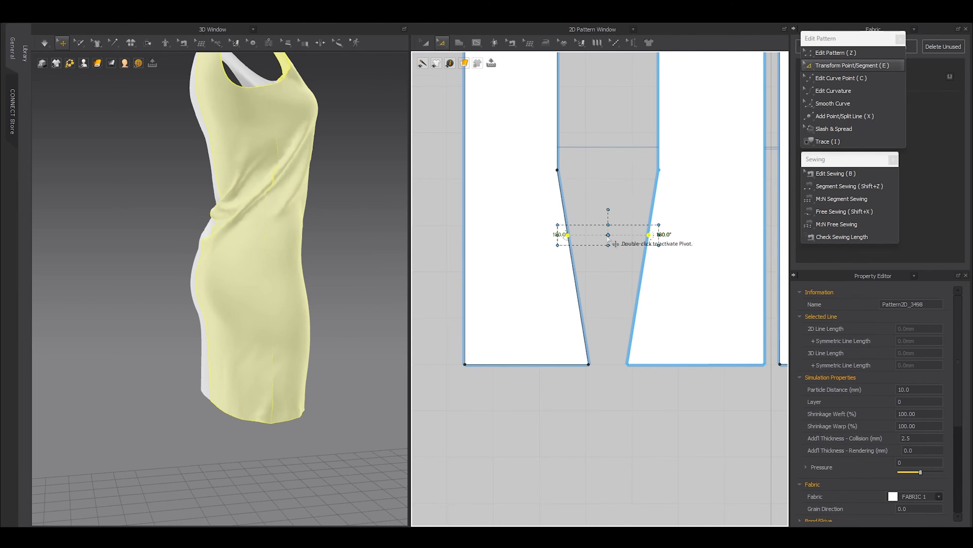
left_click_drag(650, 235, 637, 235)
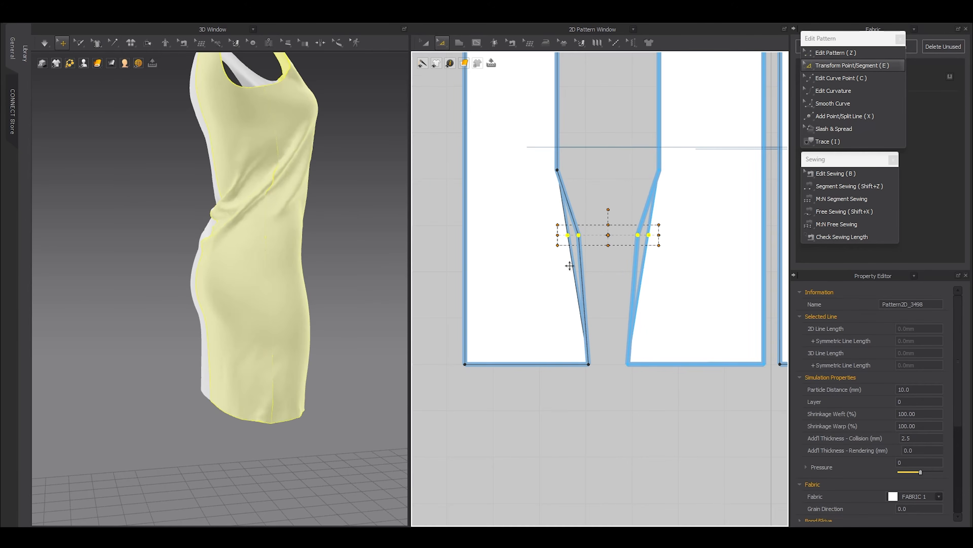
key("space")
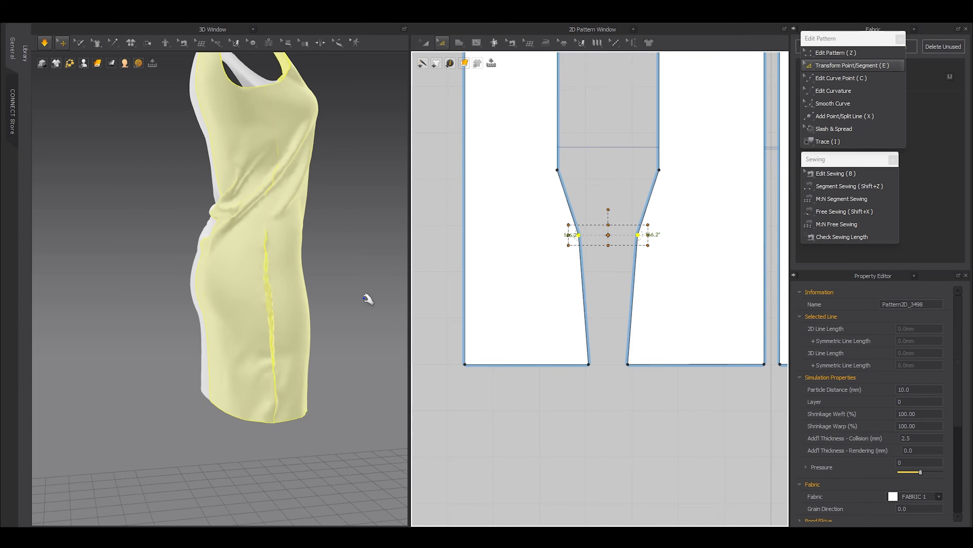
right_click_drag(330, 305, 262, 309)
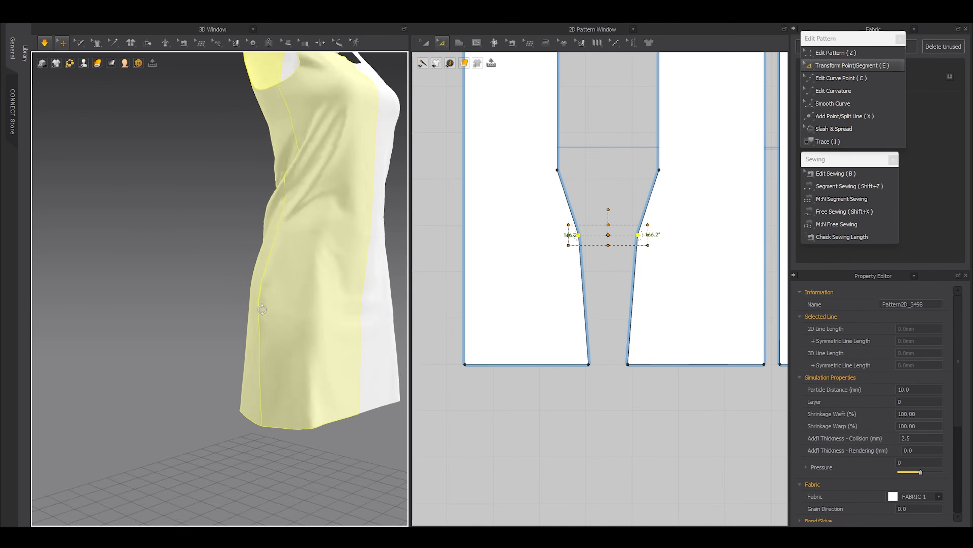
scroll(185, 289, "up", 2)
scroll(217, 308, "up", 2)
key("space")
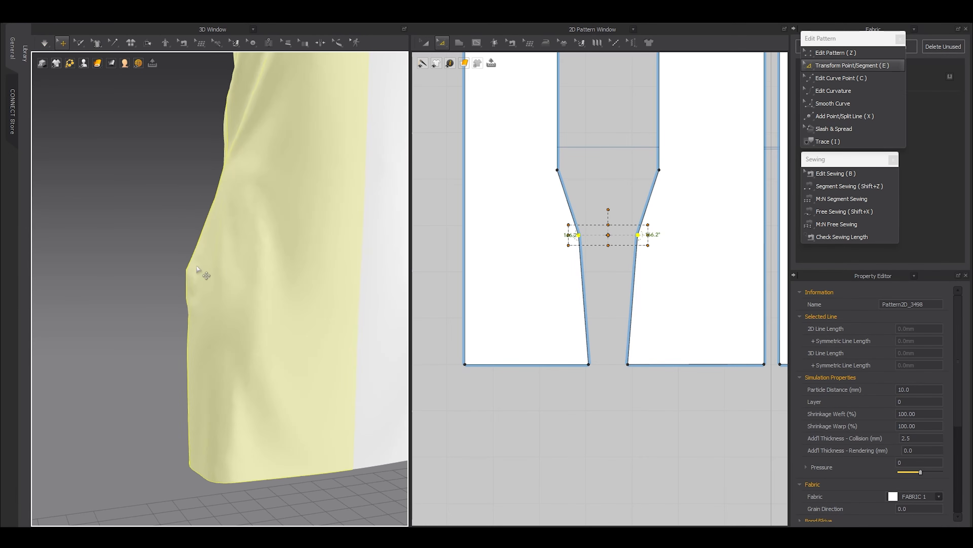
- Convert the hip points on the front and back side seams to curve points
key("z")
left_click_drag(670, 282, 558, 228)
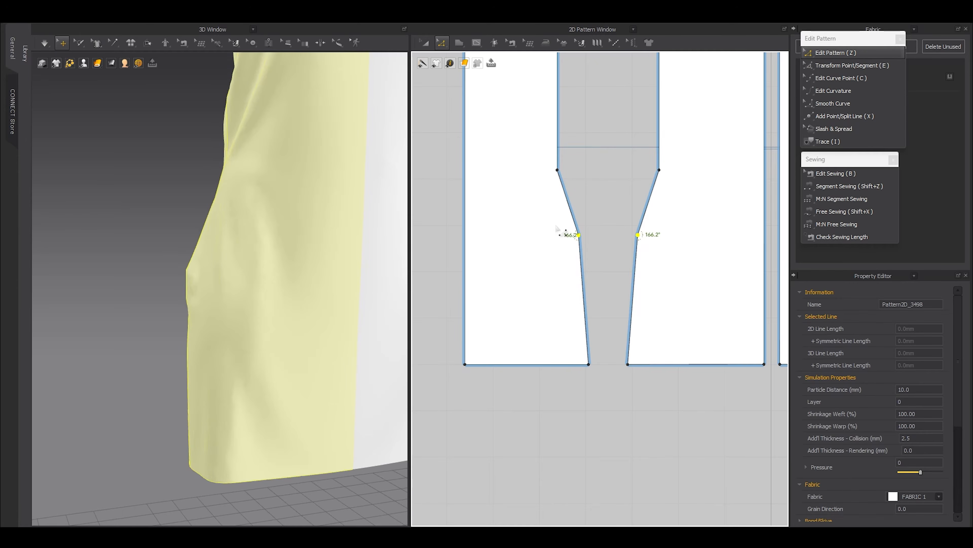
key("v")
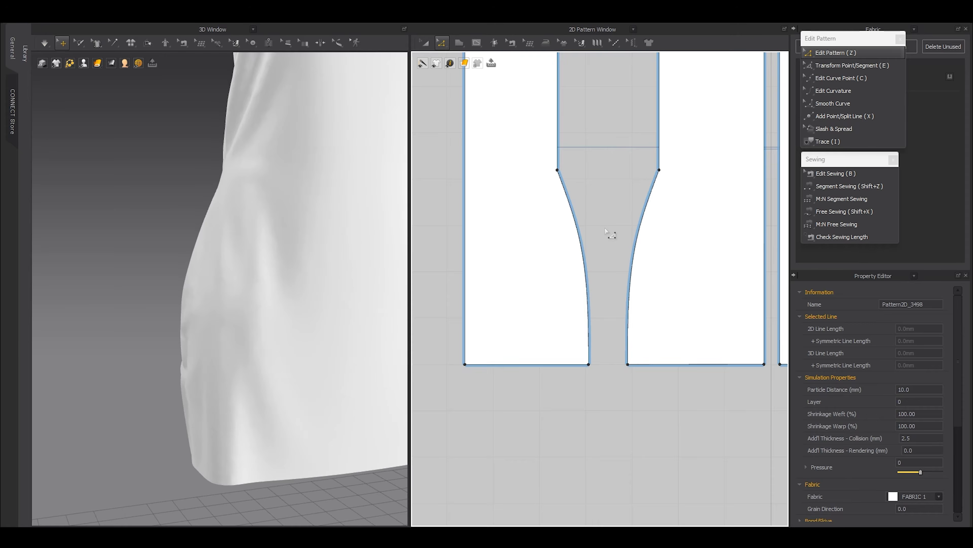
- Soften the hip curve by pulling the curve points on both side seams slightly inward with Edit Curve Point
scroll(609, 232, "up", 3)
key("c")
left_click_drag(561, 243, 554, 243)
left_click_drag(662, 241, 667, 248)
key("z")
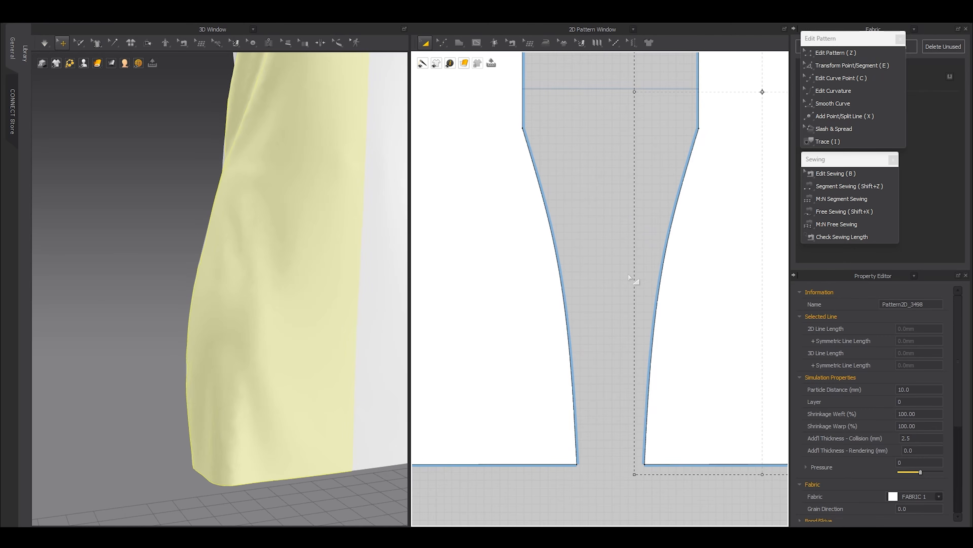
- Raise the hip curve points on the back and front side seams and compare the seam lengths with Edit Sewing
scroll(319, 276, "down", 5)
right_click_drag(281, 270, 161, 268)
scroll(585, 238, "down", 3)
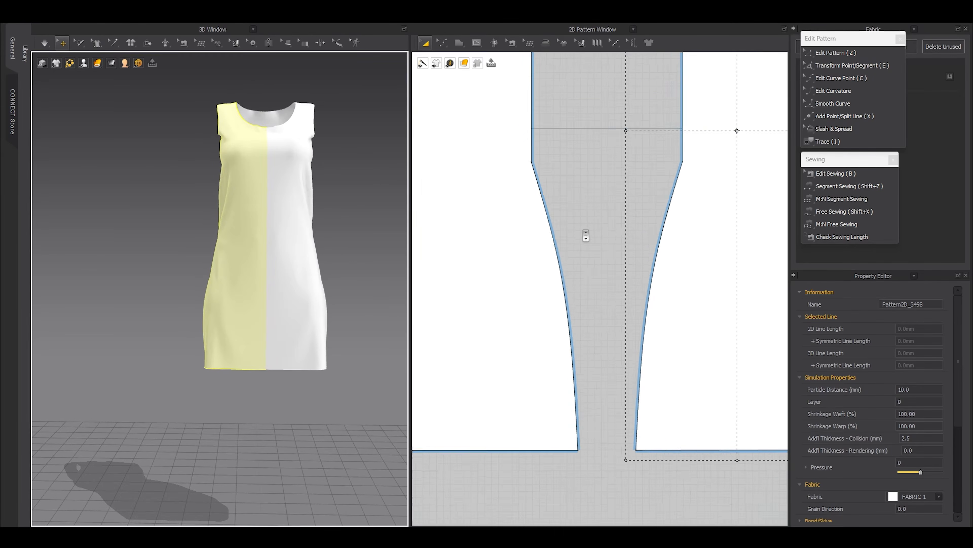
scroll(574, 257, "up", 3)
key("c")
left_click_drag(550, 269, 546, 226)
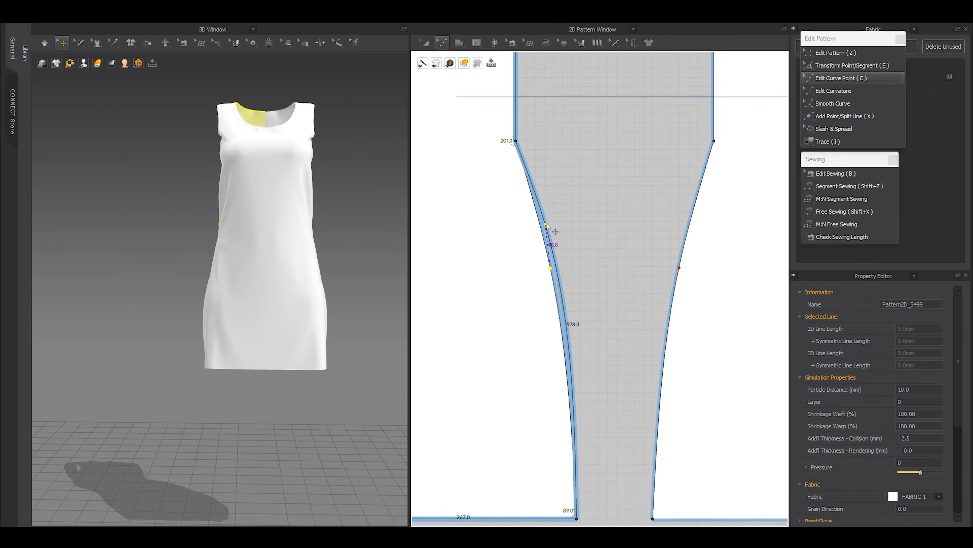
left_click_drag(679, 267, 686, 217)
key("b")
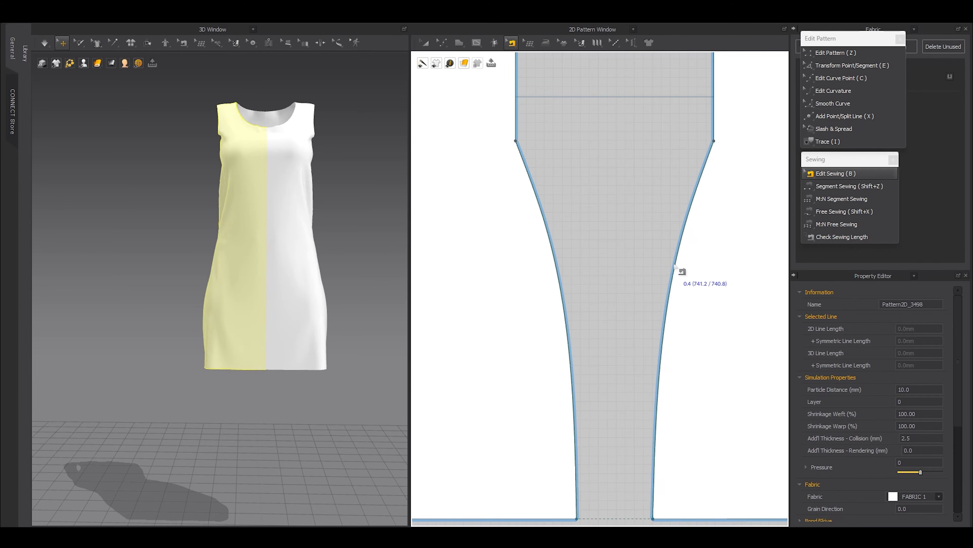
- Compare the sewn front and back hip seam lengths, simulate, and inspect the side seam's drape on the dress
left_click(675, 266)
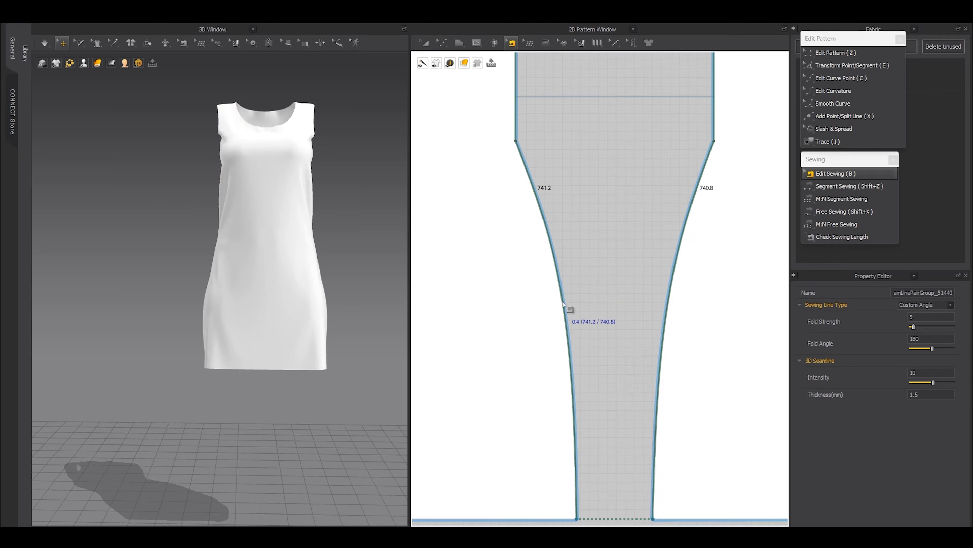
key("z")
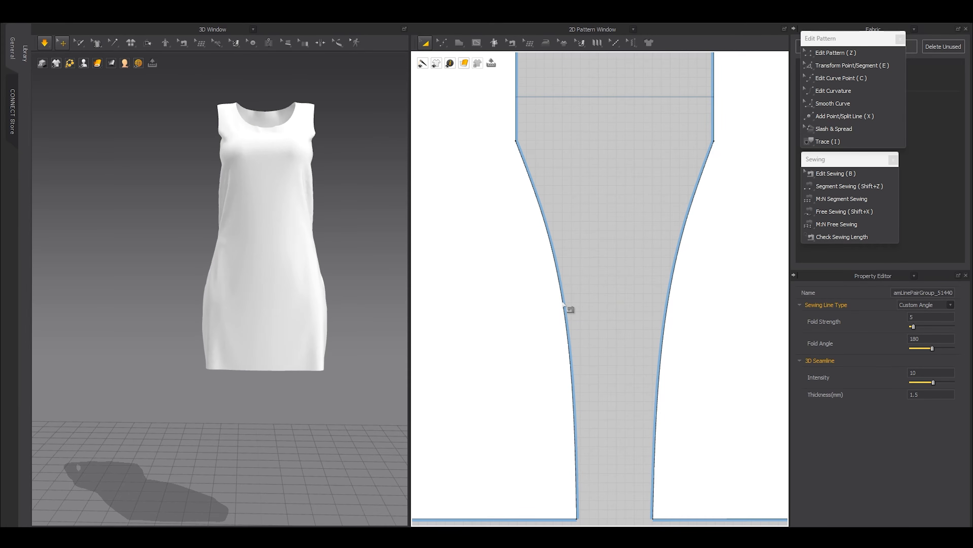
scroll(251, 351, "up", 8)
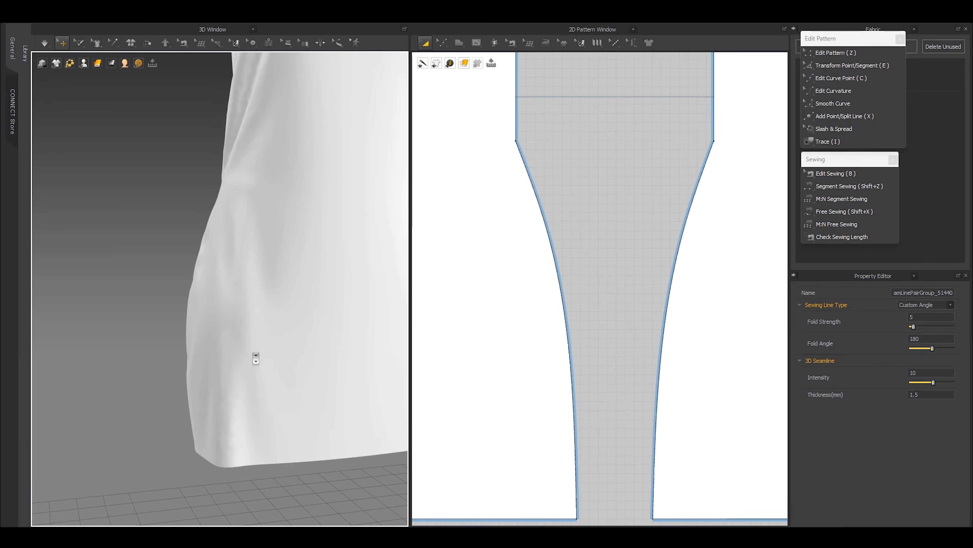
scroll(244, 349, "up", 6)
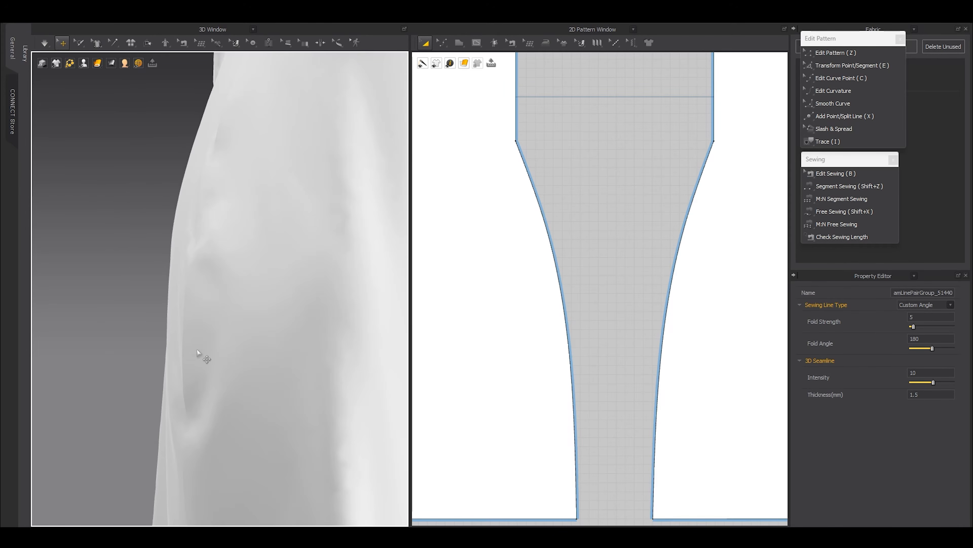
scroll(200, 357, "down", 10)
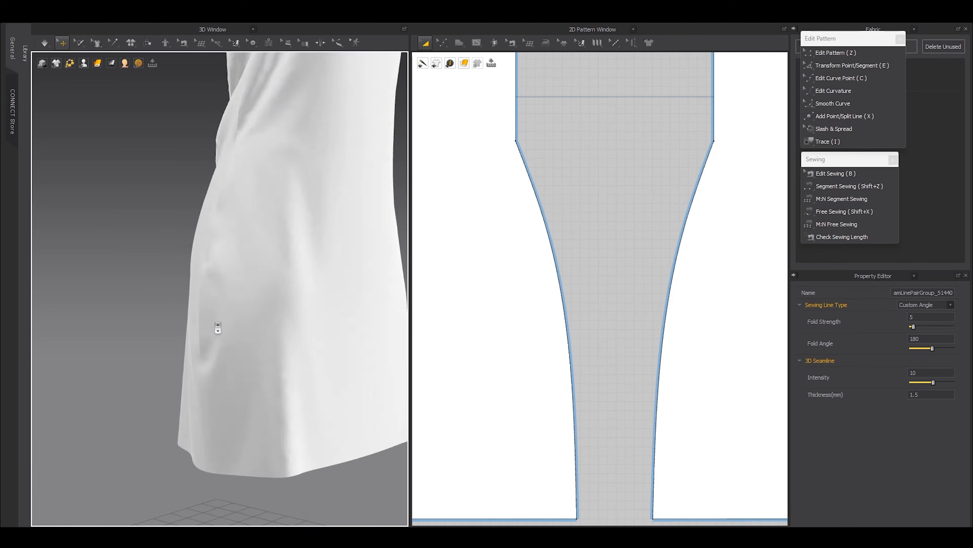
scroll(560, 299, "down", 8)
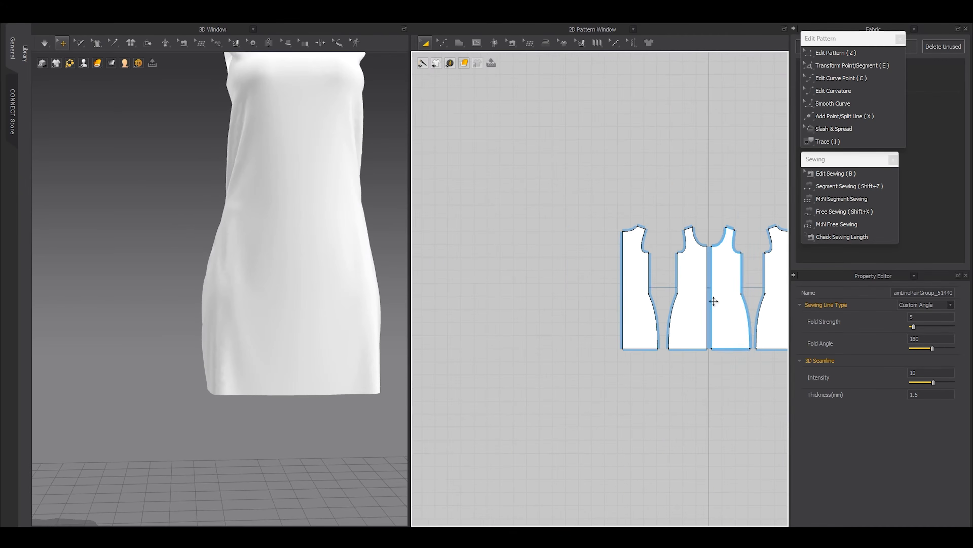
left_click(559, 295)
left_click(608, 402)
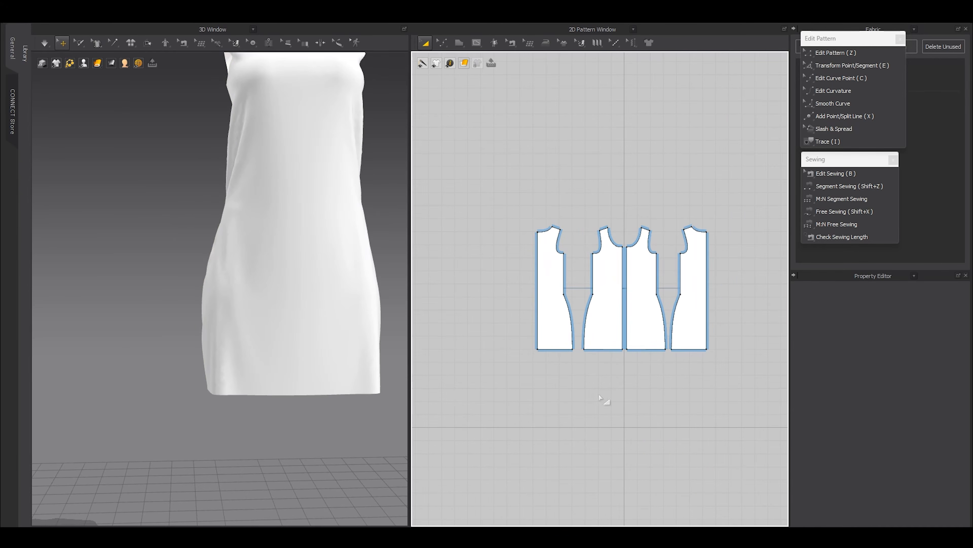
- Try Elastic at strength 10 and ratio 80 on the front and back hip side seams and simulate the gathering
scroll(271, 311, "up", 5)
scroll(594, 359, "up", 3)
key("z")
left_click(557, 311)
left_click(578, 309, "shift")
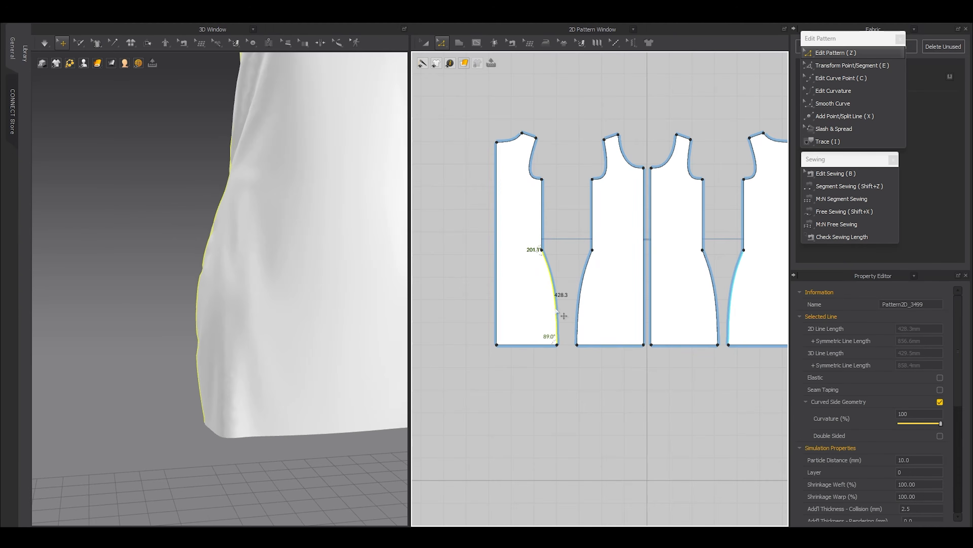
scroll(217, 300, "down", 5)
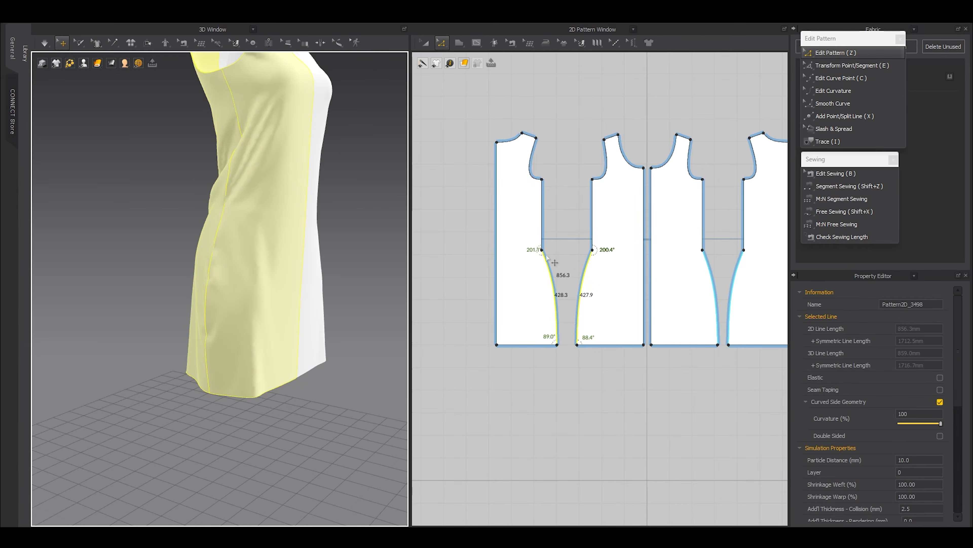
scroll(906, 451, "down", 3)
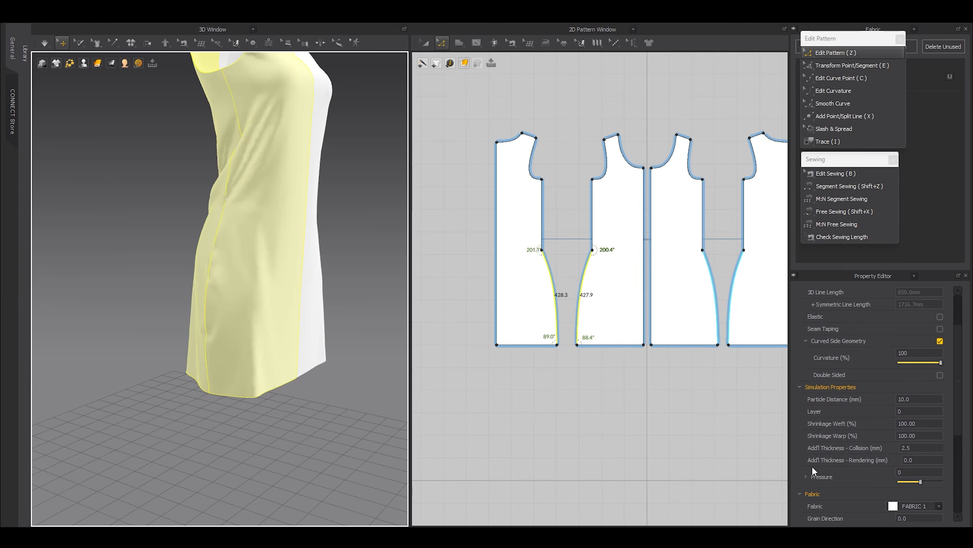
scroll(828, 463, "up", 2)
left_click(940, 316)
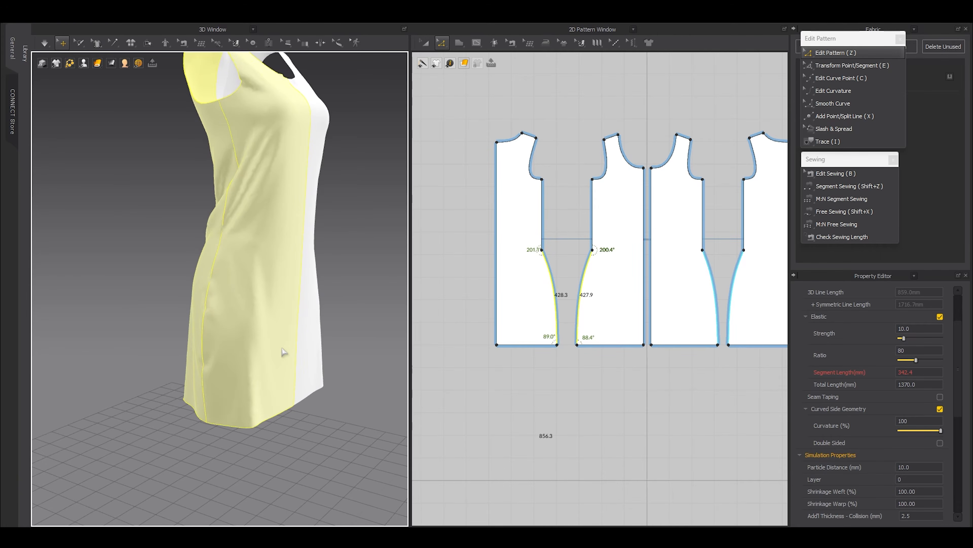
key("space")
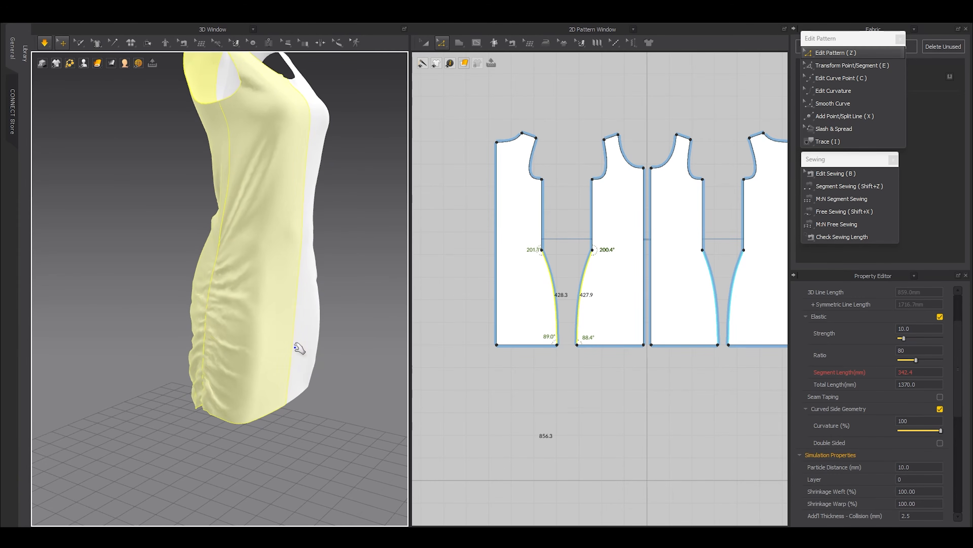
- Inspect the gathered side seams in 3D and undo the elastic setting
right_click_drag(261, 346, 255, 368)
key("space")
scroll(265, 384, "up", 4)
right_click_drag(276, 406, 354, 313)
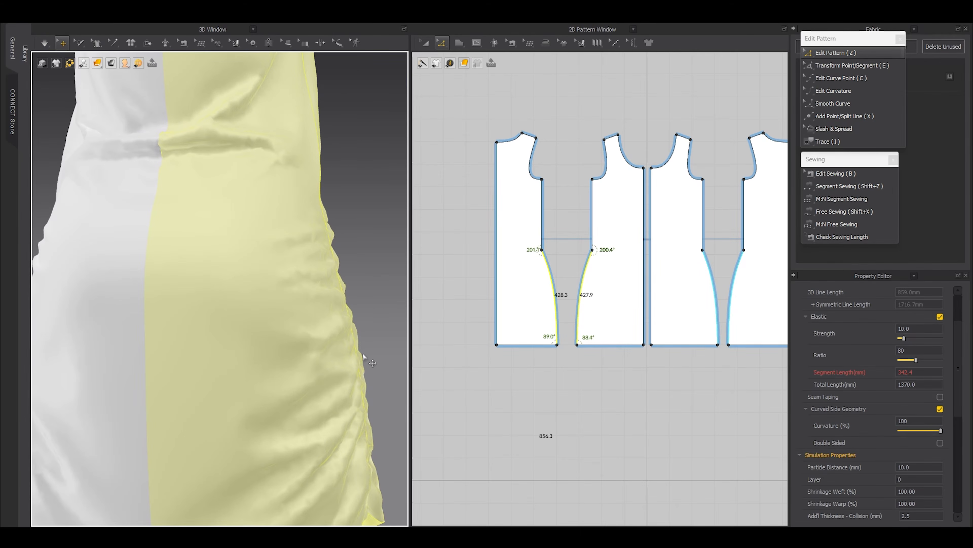
right_click_drag(363, 357, 330, 366)
key("ctrl+z")
key("ctrl+z")
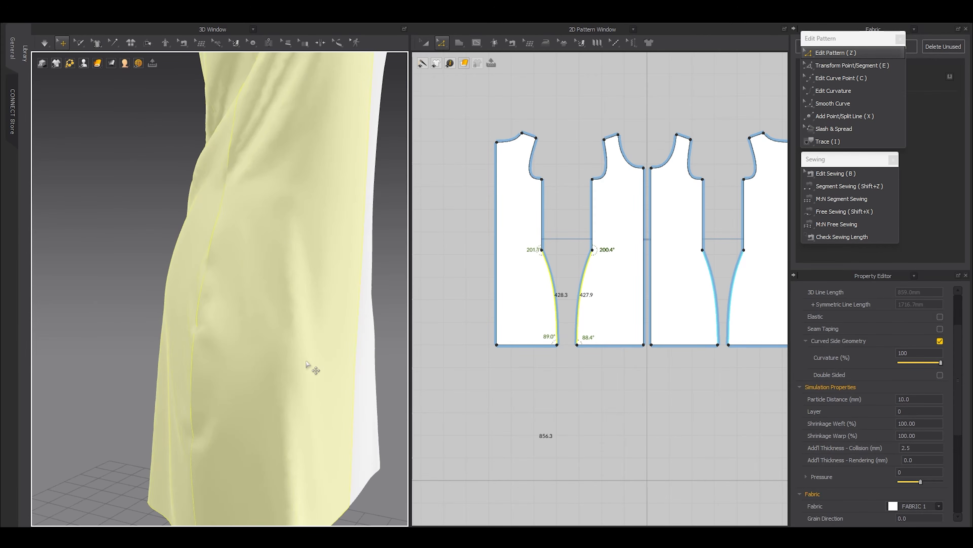
key("ctrl+z")
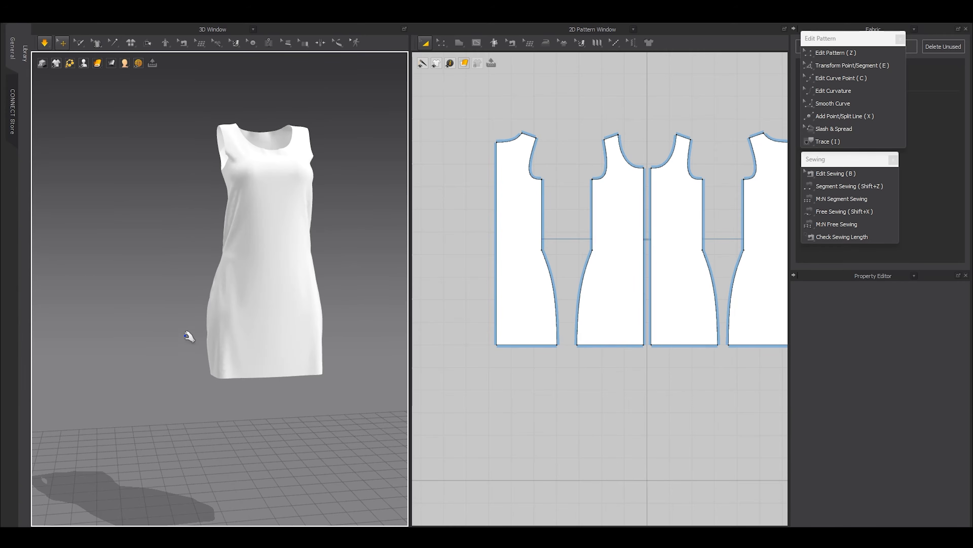
- Inspect the dress on the avatar from the back and the front, and hide the avatar
right_click_drag(247, 177, 193, 202)
middle_click_drag(246, 234, 204, 324)
scroll(204, 323, "up", 1)
scroll(204, 324, "up", 4)
key("shift+a")
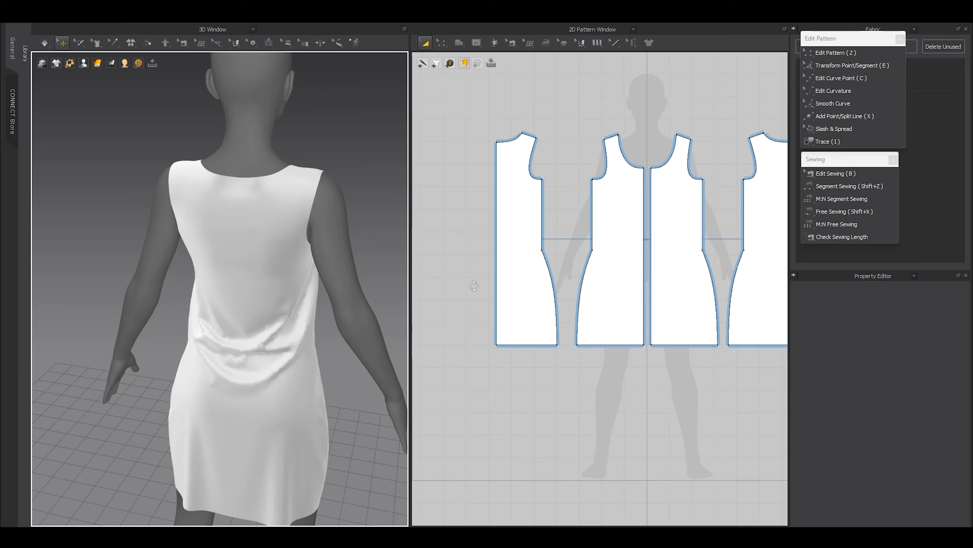
middle_click_drag(245, 180, 251, 309)
scroll(504, 168, "up", 6)
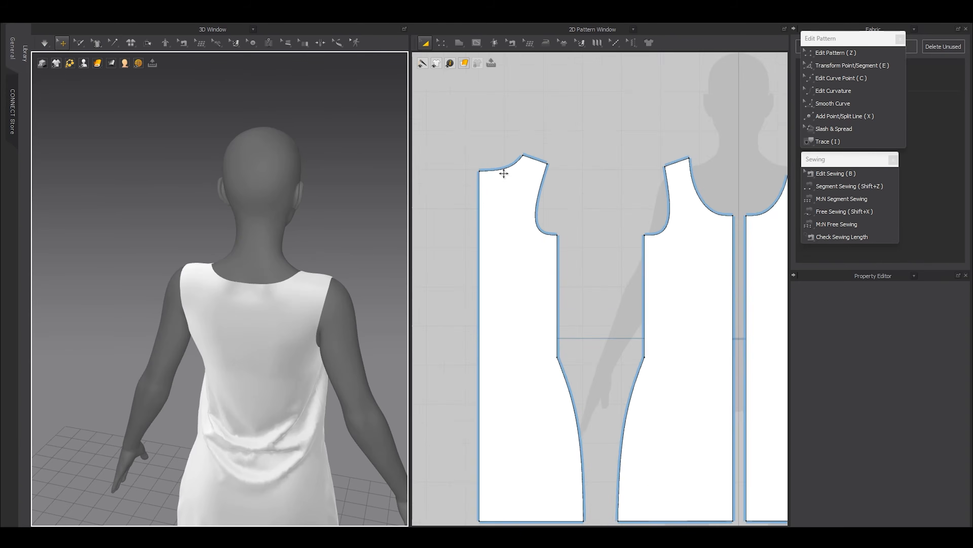
key("z")
key("2")
right_click_drag(212, 328, 204, 330)
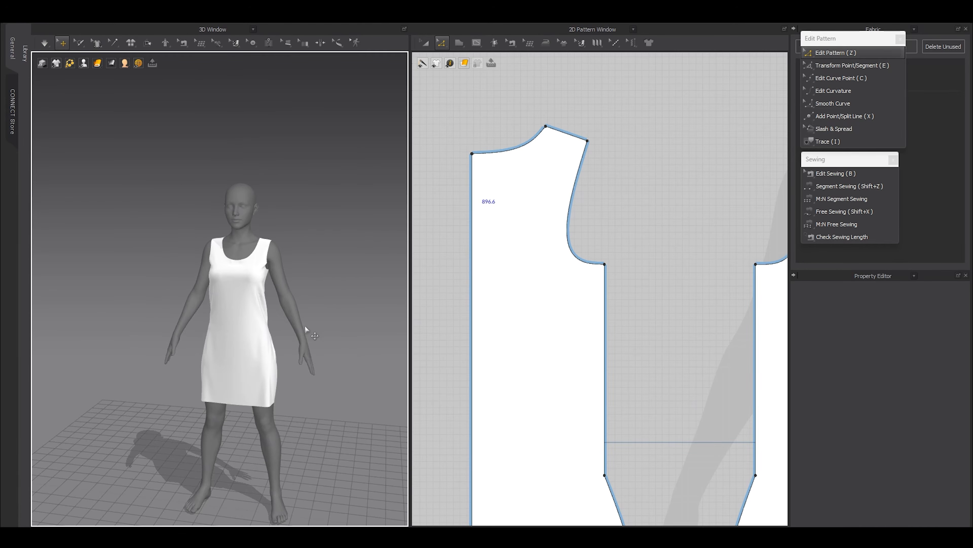
key("shift+a")
scroll(306, 318, "up", 3)
scroll(630, 299, "down", 4)
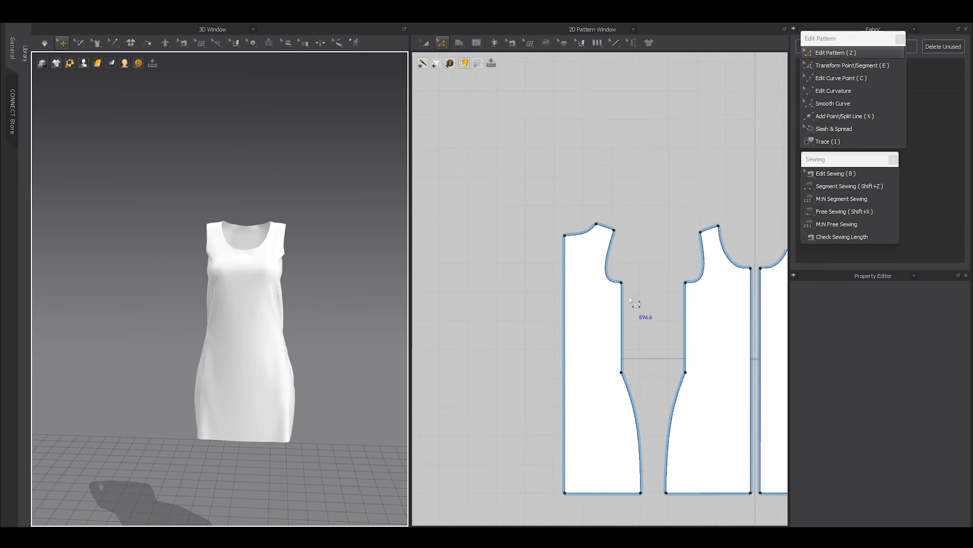
- Draw a rectangular sleeve pattern about 203 mm wide above the gap between the front and back armholes
scroll(629, 299, "down", 5)
middle_click_drag(680, 307, 652, 325)
scroll(691, 328, "up", 4)
key("a")
left_click_drag(700, 324, 693, 324)
middle_click_drag(666, 174, 575, 231)
left_click(641, 226)
scroll(627, 283, "up", 4)
key("s")
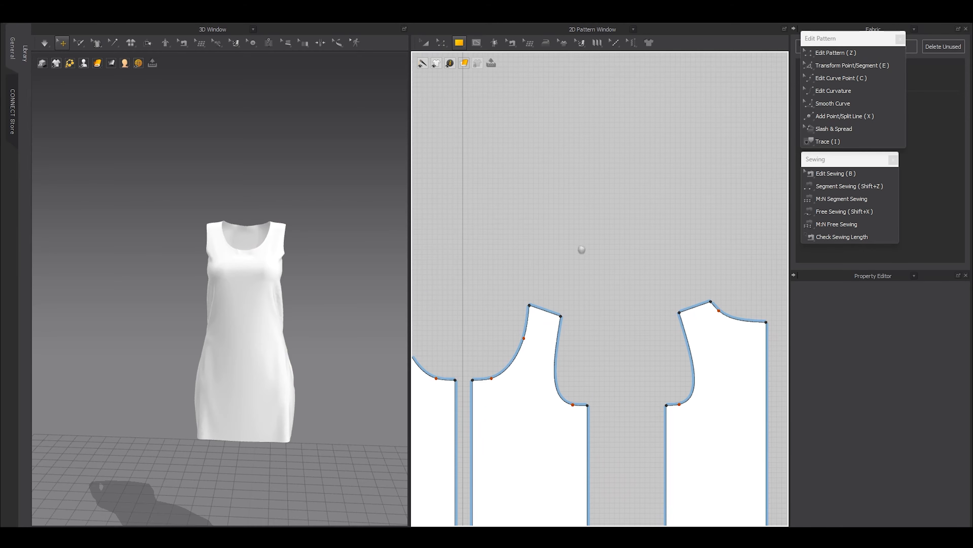
left_click_drag(567, 214, 670, 280)
left_click(462, 45)
left_click(597, 184)
scroll(607, 261, "up", 2)
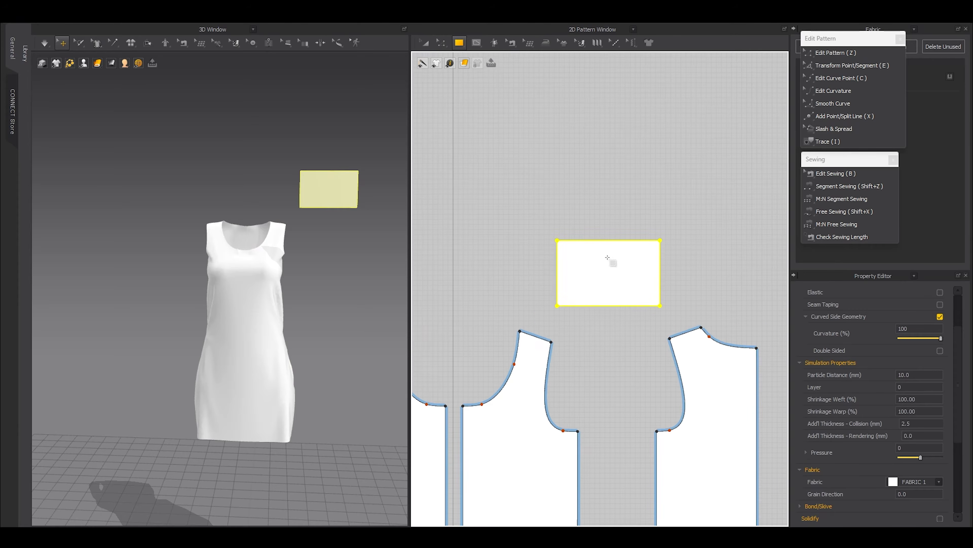
- Split the sleeve rectangle's upper edge at its midpoint, 101.6 mm from the corner, with Add Point/Split Line
key("z")
key("x")
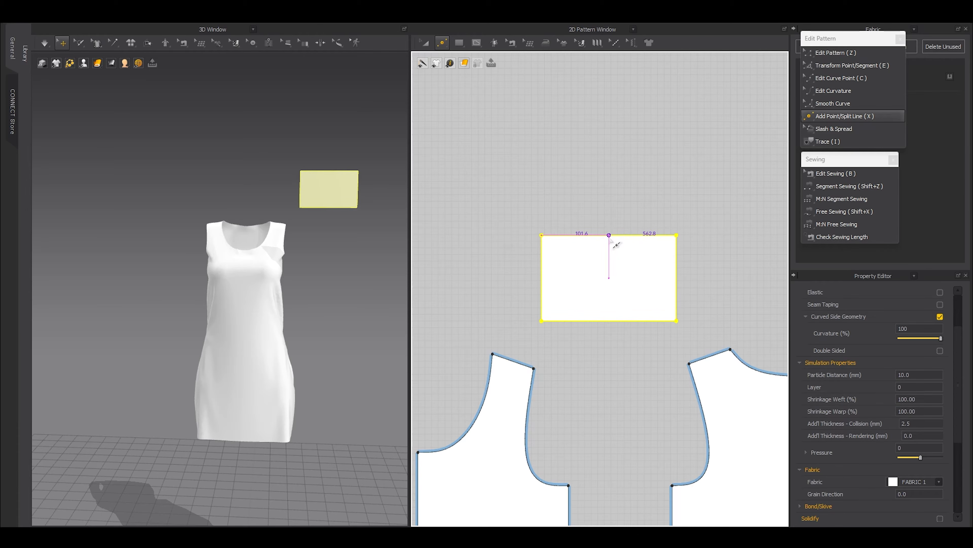
left_click(610, 236)
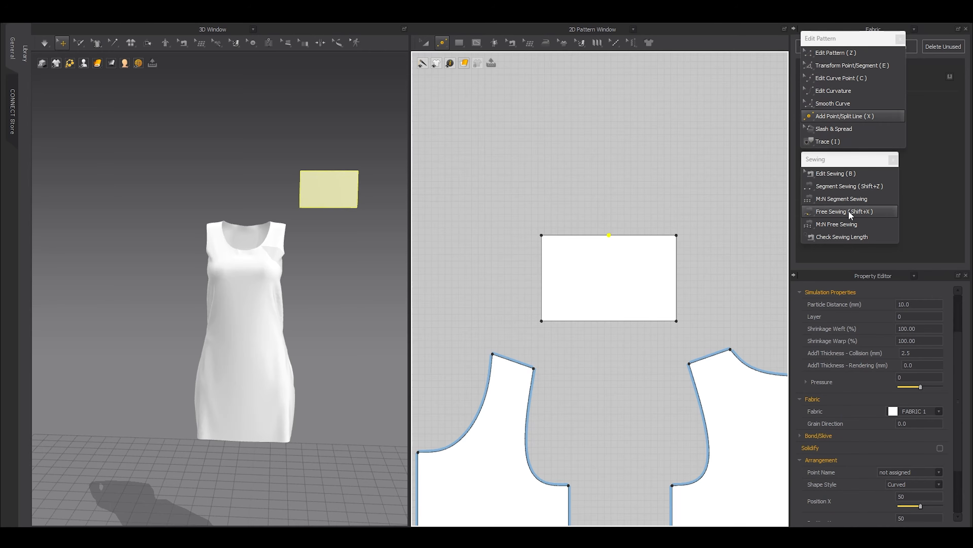
- Raise the midpoint of the sleeve's upper edge to form a peaked sleeve cap
scroll(579, 257, "up", 3)
key("z")
left_click_drag(650, 223, 560, 109)
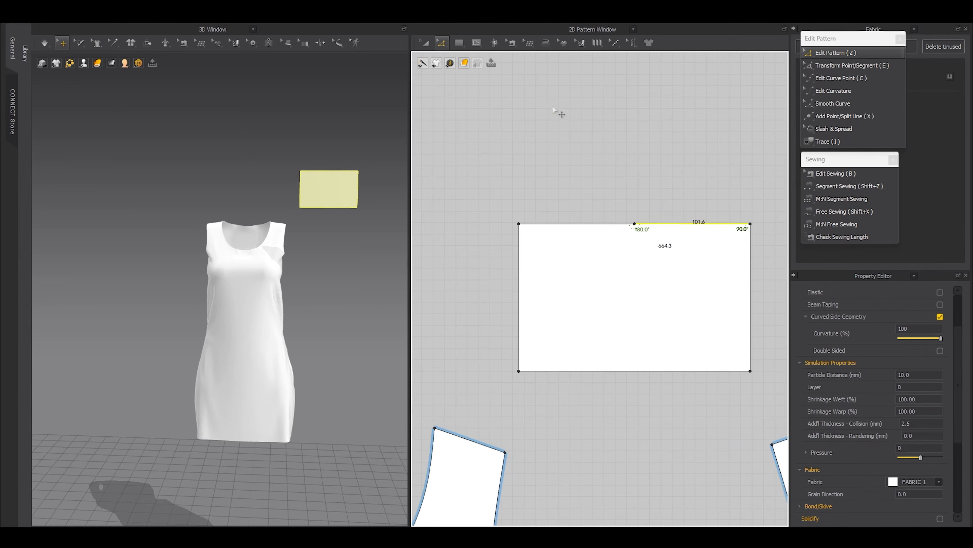
key("ctrl+z")
left_click_drag(663, 269, 609, 173)
middle_click_drag(647, 190, 638, 262)
left_click_drag(634, 307, 631, 212)
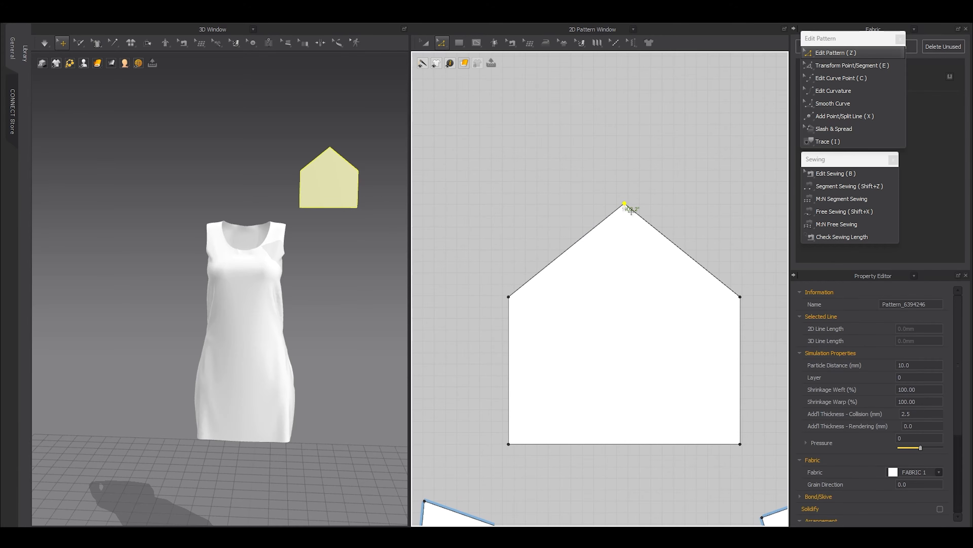
- Shift the sleeve cap's peak slightly to the left and convert it to a curve point
scroll(631, 211, "up", 1)
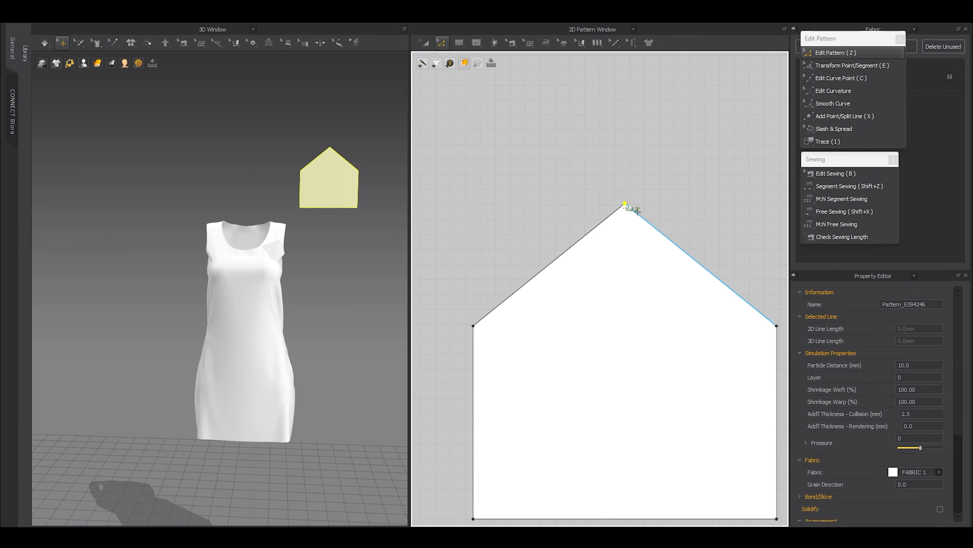
left_click_drag(624, 204, 596, 203)
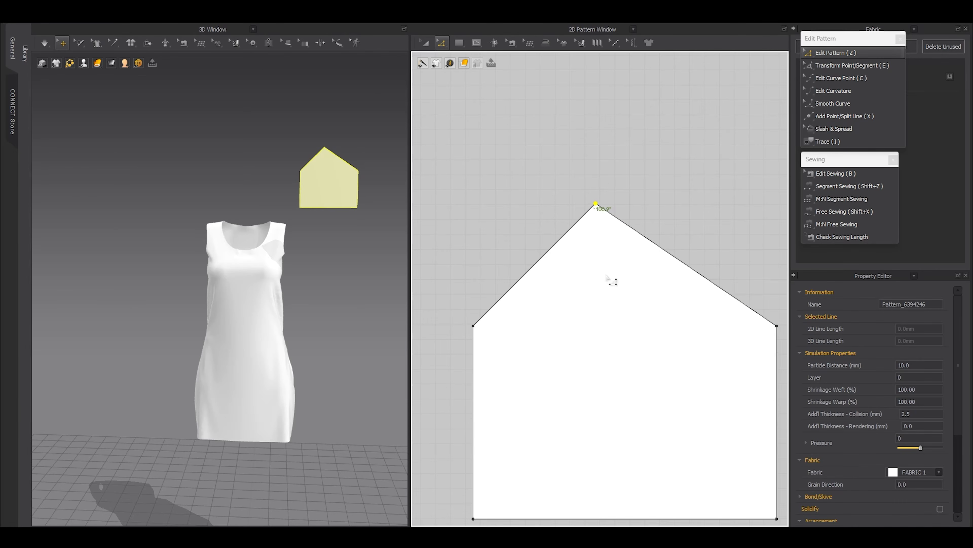
right_click(596, 205)
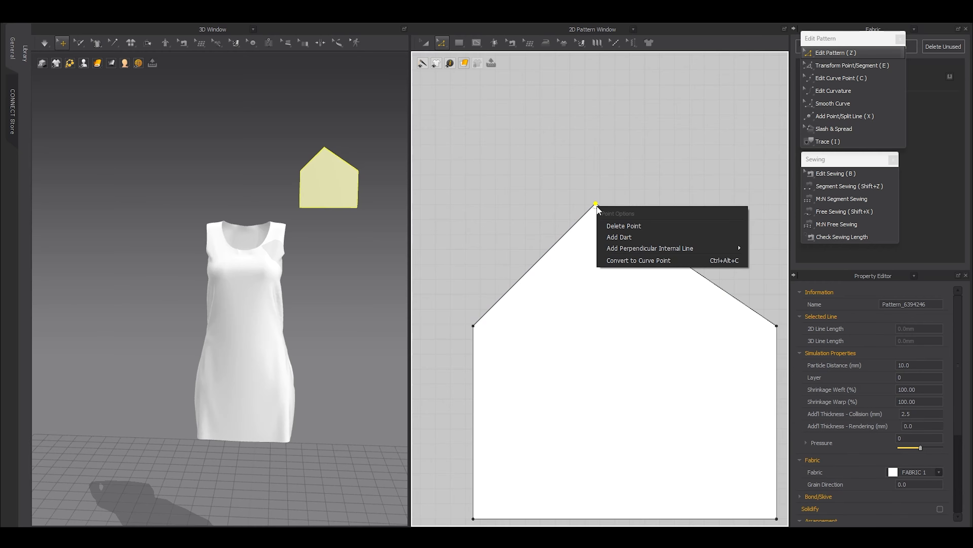
left_click(624, 257)
scroll(491, 327, "up", 2)
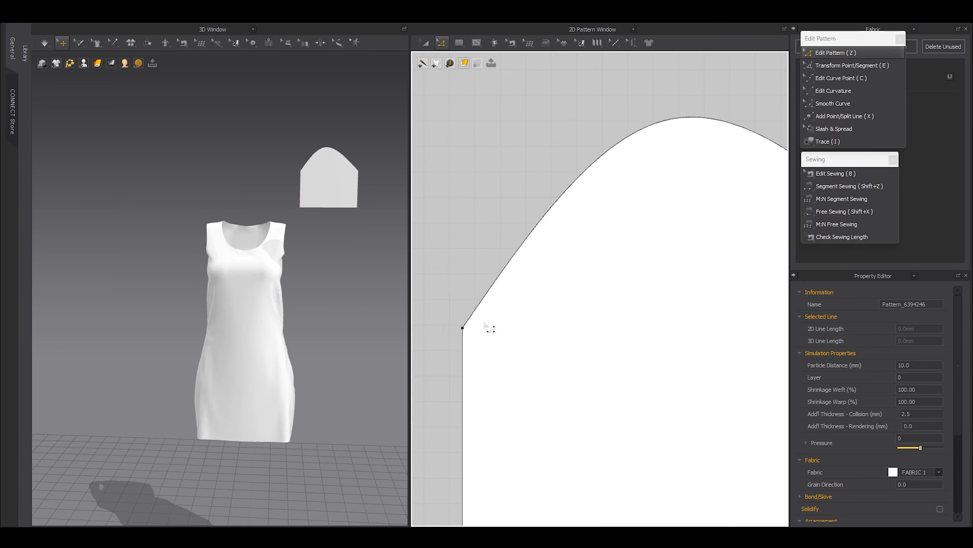
- Shape the sleeve cap with Edit Curve Point, hollowing it near both underarm corners and rounding it outward beside the crown
key("c")
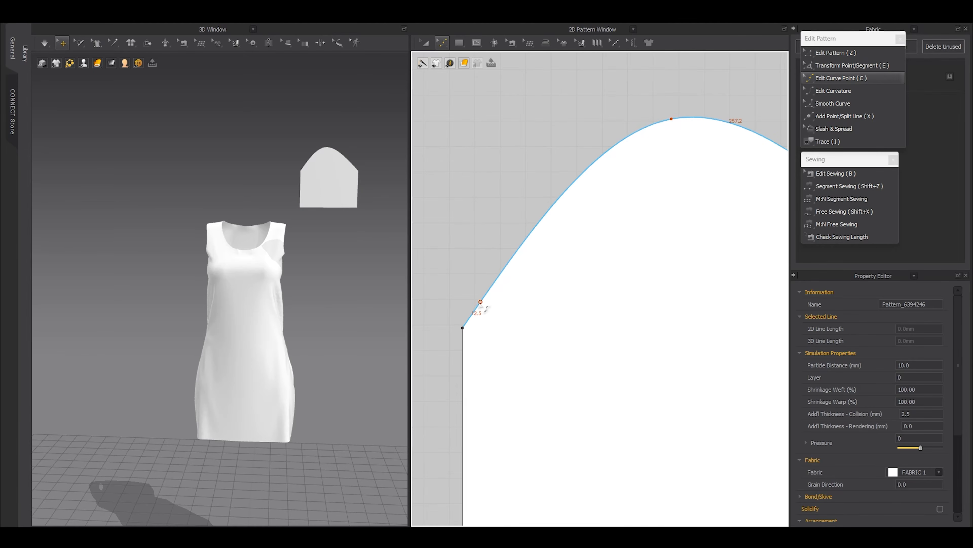
left_click_drag(483, 300, 487, 317)
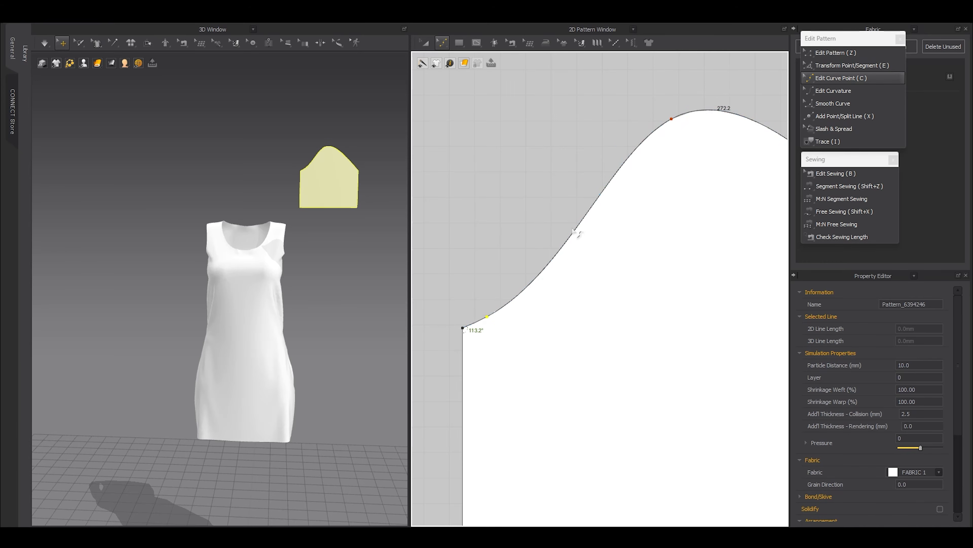
left_click_drag(575, 232, 547, 192)
scroll(690, 253, "down", 2)
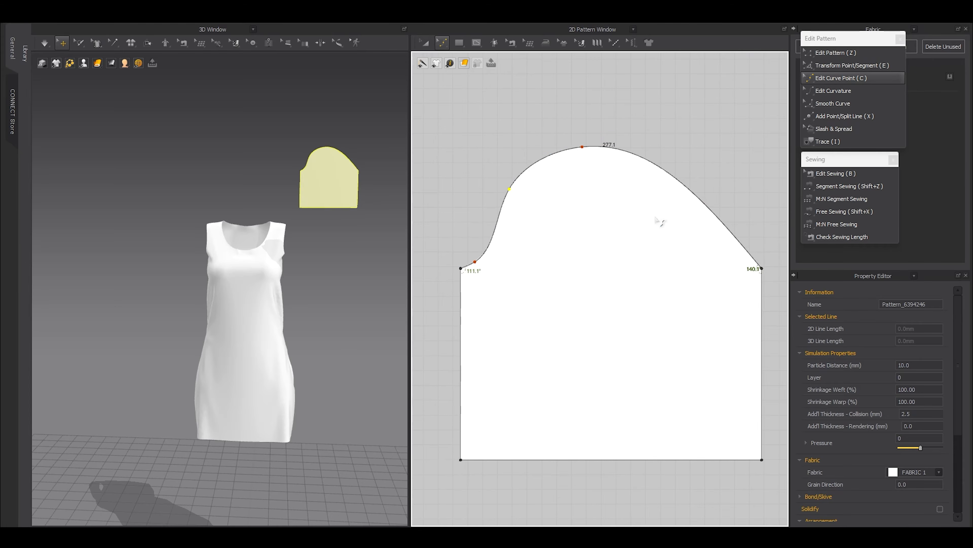
left_click_drag(728, 229, 723, 256)
left_click_drag(652, 191, 645, 168)
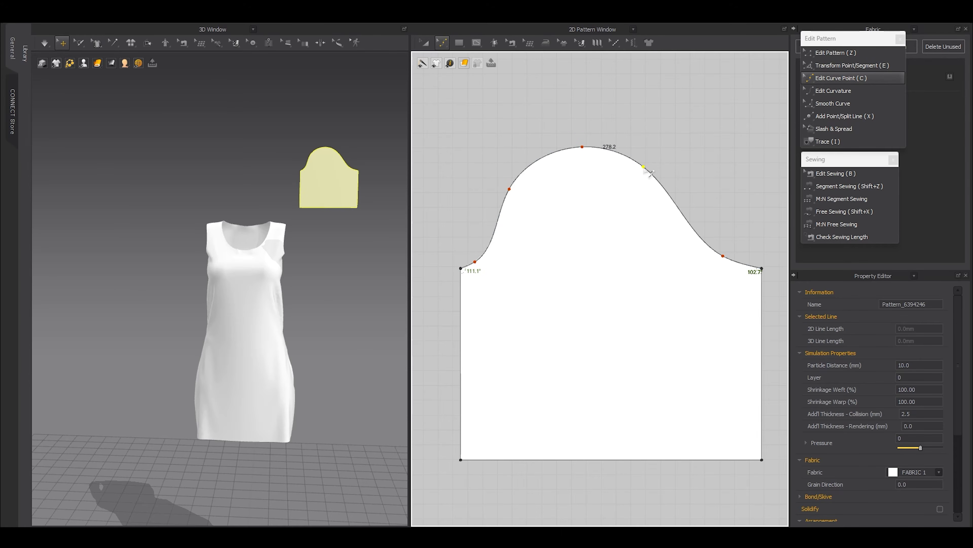
- Shorten the sleeve by raising its hem edge toward the cap
scroll(648, 173, "down", 3)
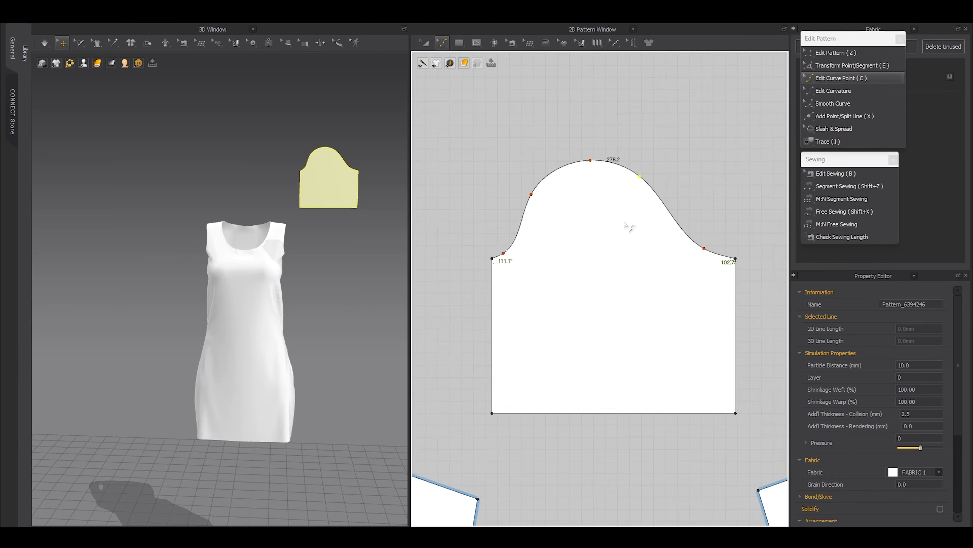
key("z")
left_click_drag(581, 345, 570, 286)
- Wrap the sleeve pattern around the avatar's upper arm using an arrangement point on the outer arm
key("a")
key("shift+a")
right_click_drag(300, 251, 264, 280)
scroll(293, 283, "up", 5)
key("shift+f")
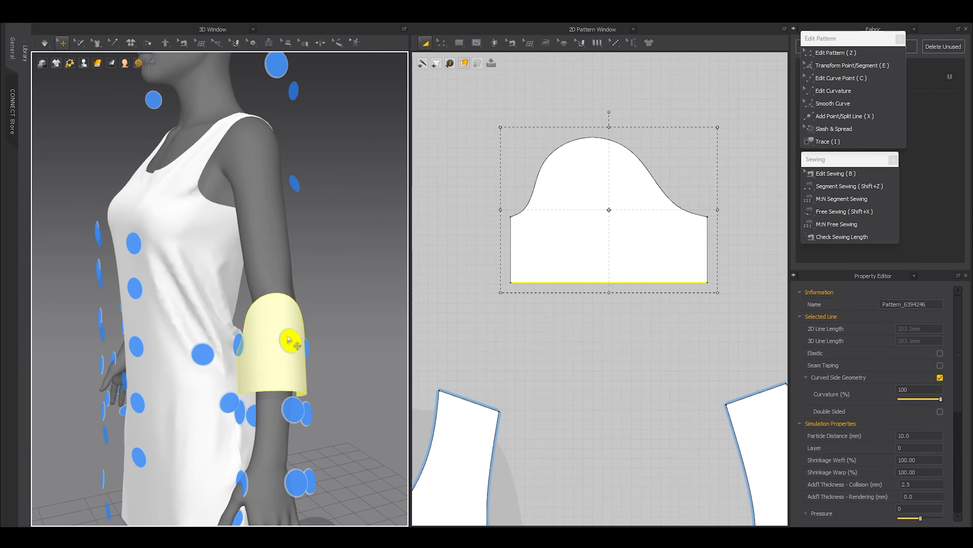
left_click(288, 341)
scroll(289, 267, "down", 4)
- Enlarge the whole sleeve pattern proportionally and place it between the front and back armholes
left_click(582, 226)
scroll(581, 228, "down", 5)
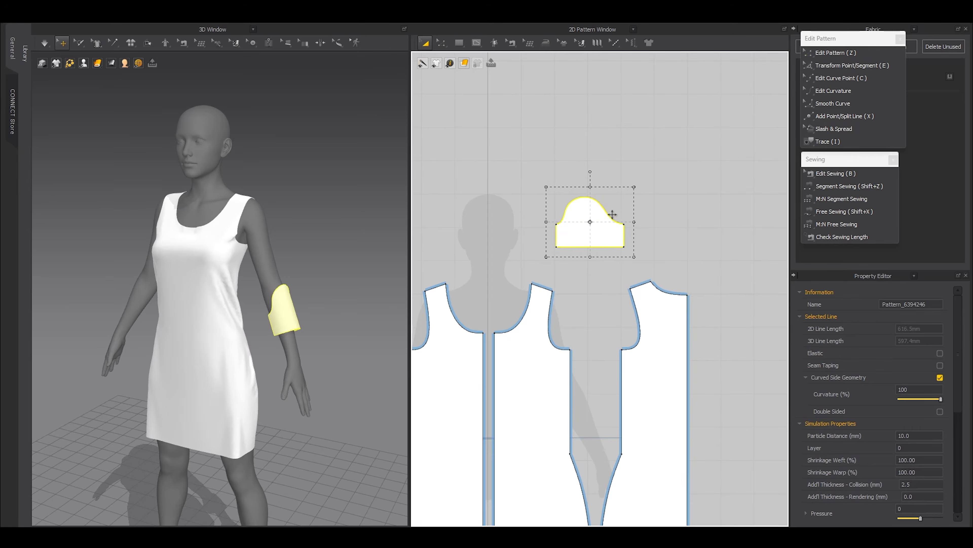
left_click_drag(632, 187, 670, 155)
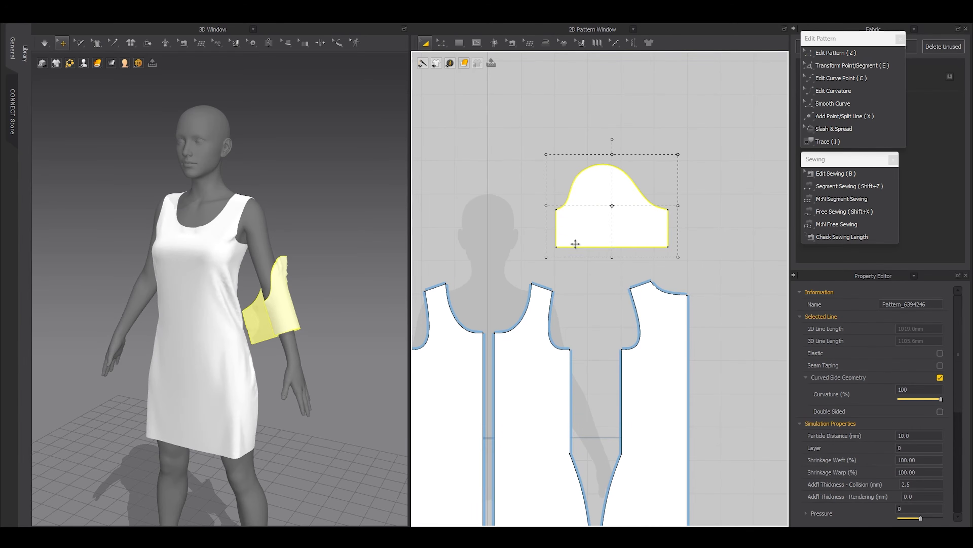
left_click_drag(574, 244, 562, 259)
left_click(581, 271)
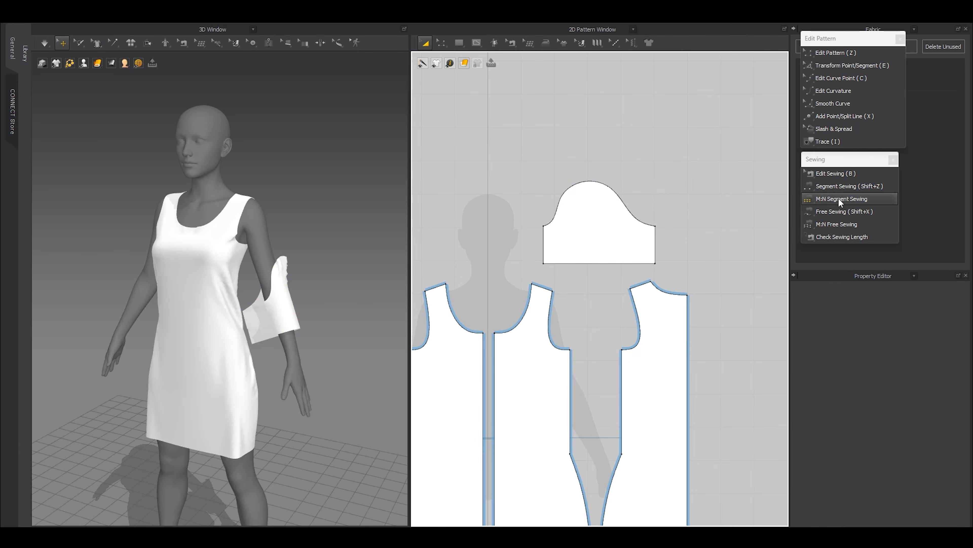
- Join the full sleeve cap to the front armhole and the back armhole together with Free Sewing
left_click(840, 210)
scroll(542, 274, "up", 2)
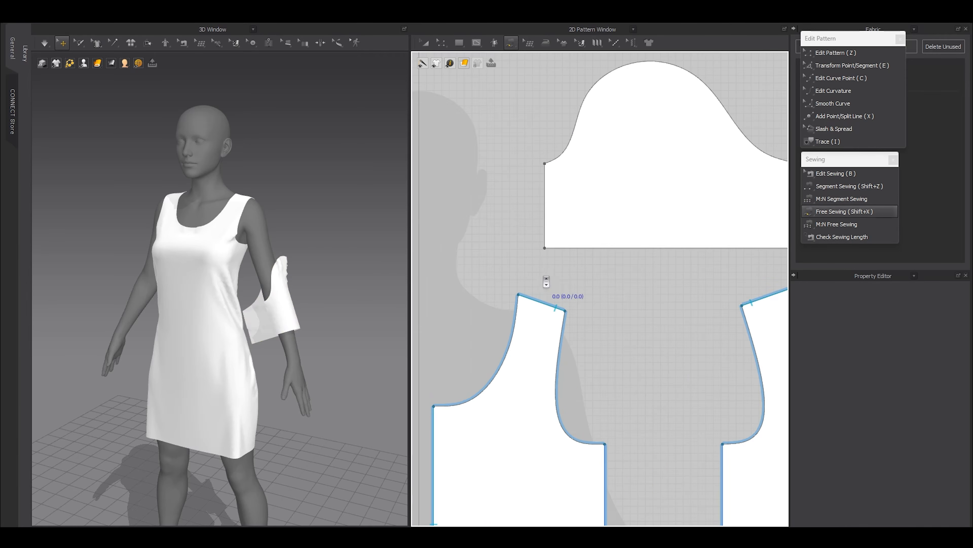
middle_click_drag(552, 270, 480, 223)
scroll(480, 223, "down", 1)
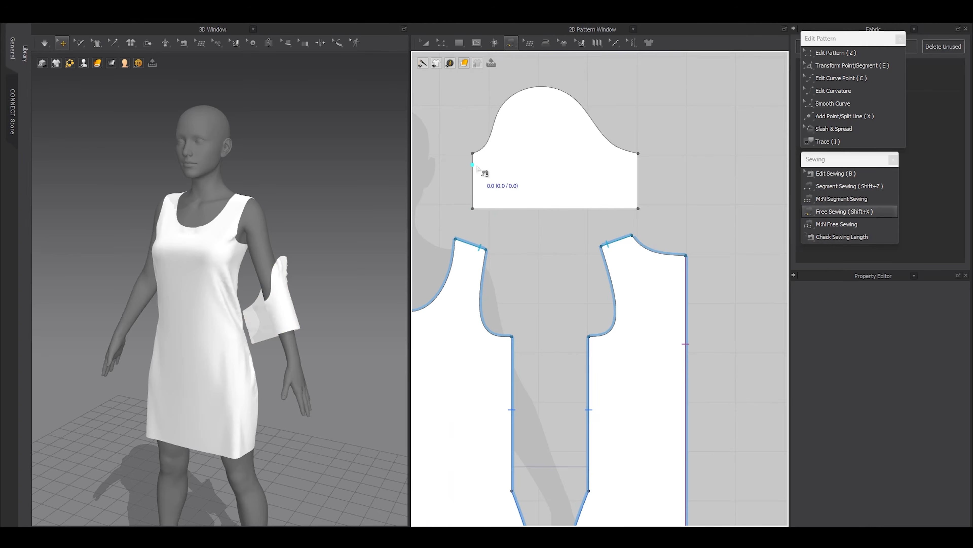
left_click(473, 153)
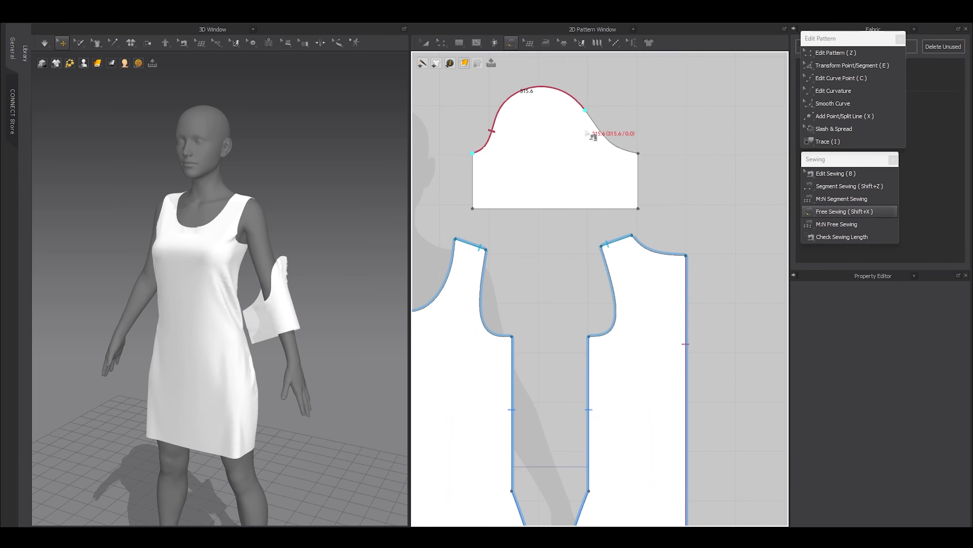
left_click(638, 154)
left_click(512, 337)
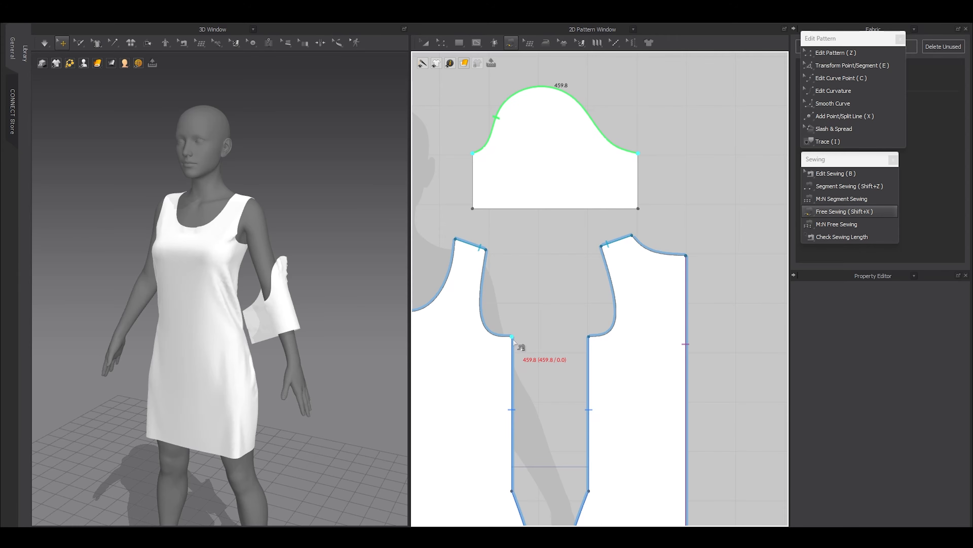
left_click(486, 250)
left_click(601, 246)
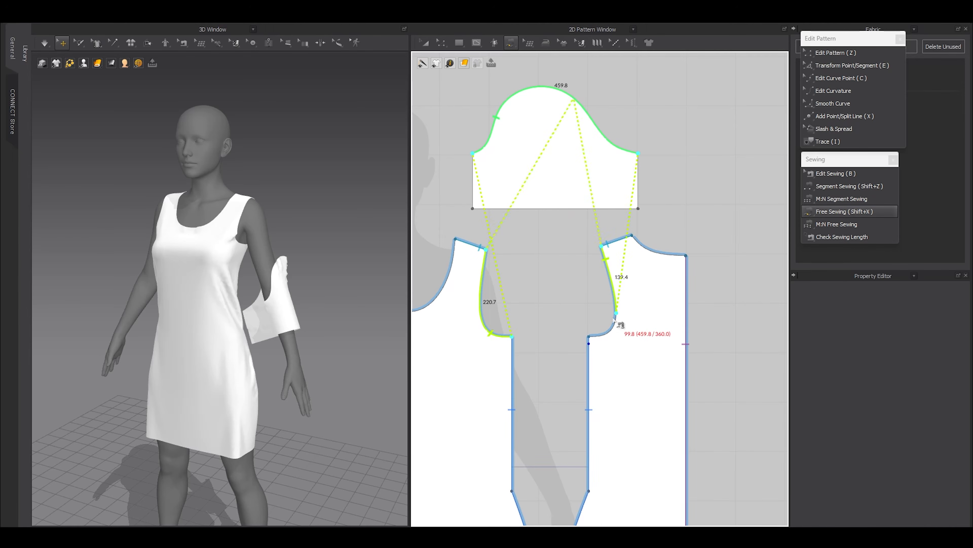
left_click(589, 336, "shift")
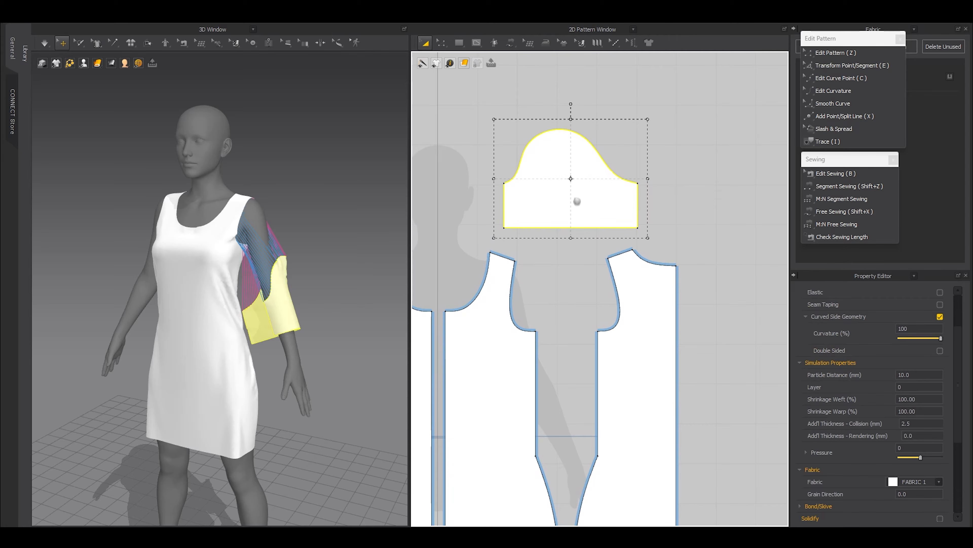
- Scale the sleeve down slightly, and compare its cap length with the combined length of the front and back armholes
left_click_drag(644, 120, 643, 122)
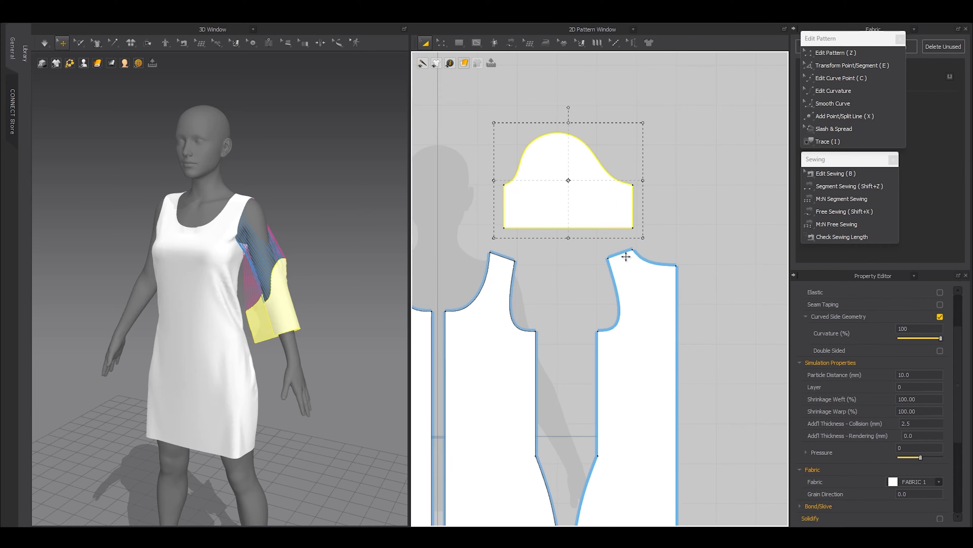
key("z")
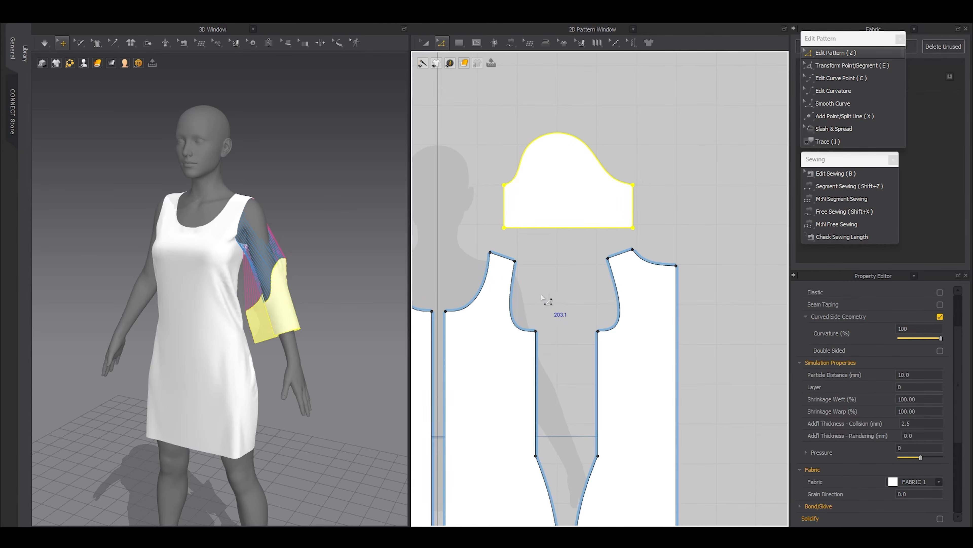
left_click(515, 302)
left_click(618, 282, "shift")
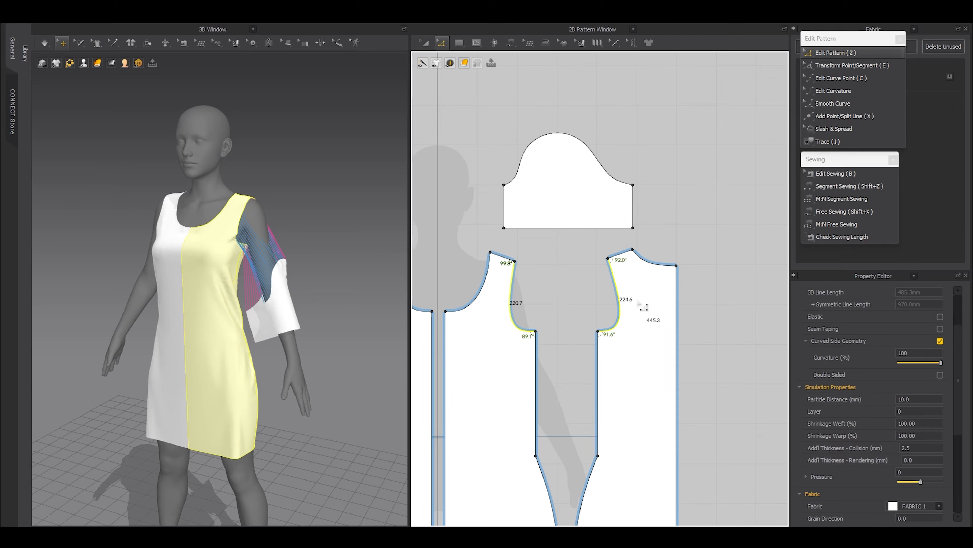
left_click(583, 143)
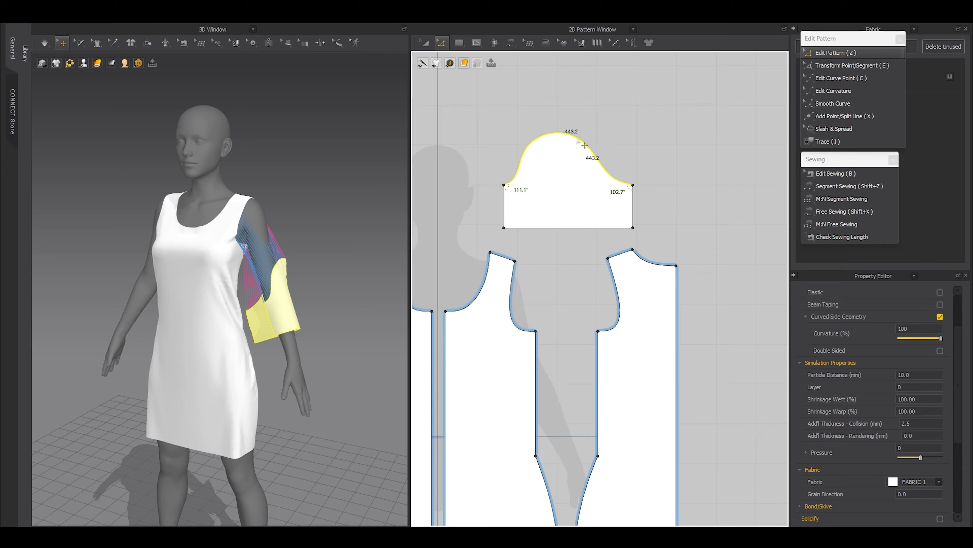
key("z")
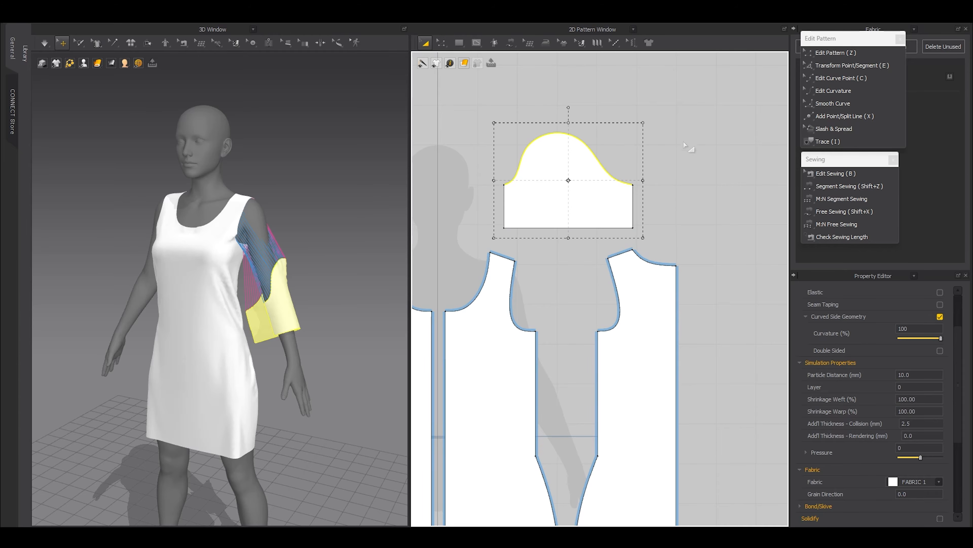
left_click(693, 138)
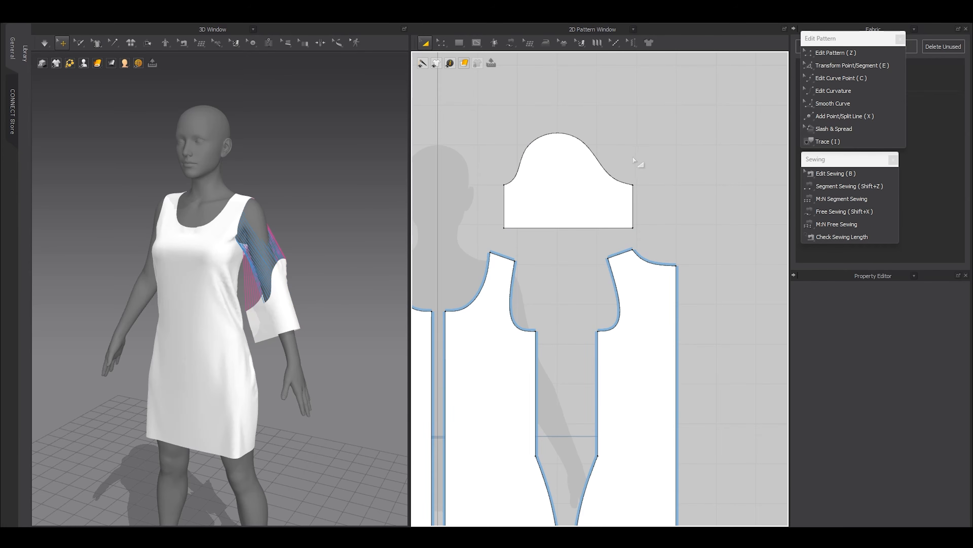
- Inspect the sewing lengths between the sleeve cap and both armholes with Edit Sewing
left_click(828, 175)
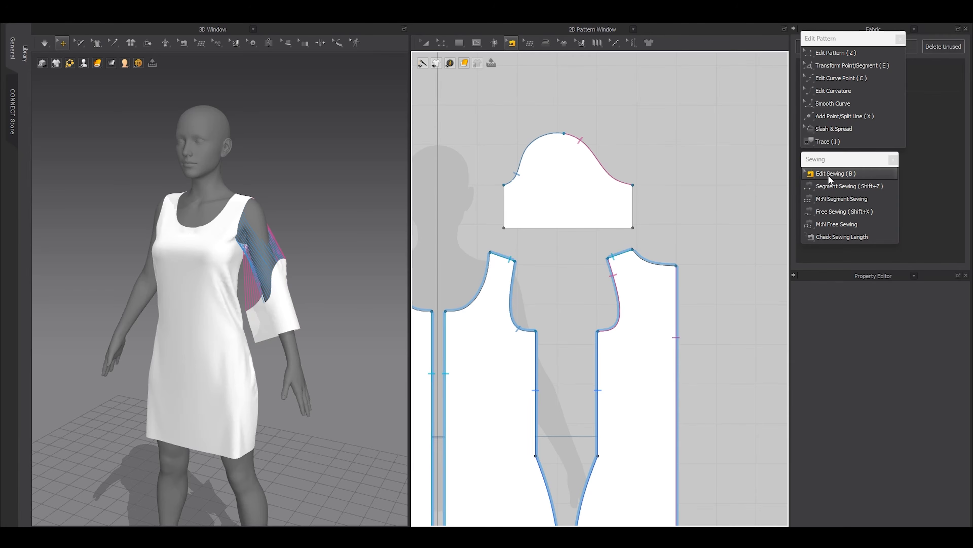
scroll(590, 148, "up", 5)
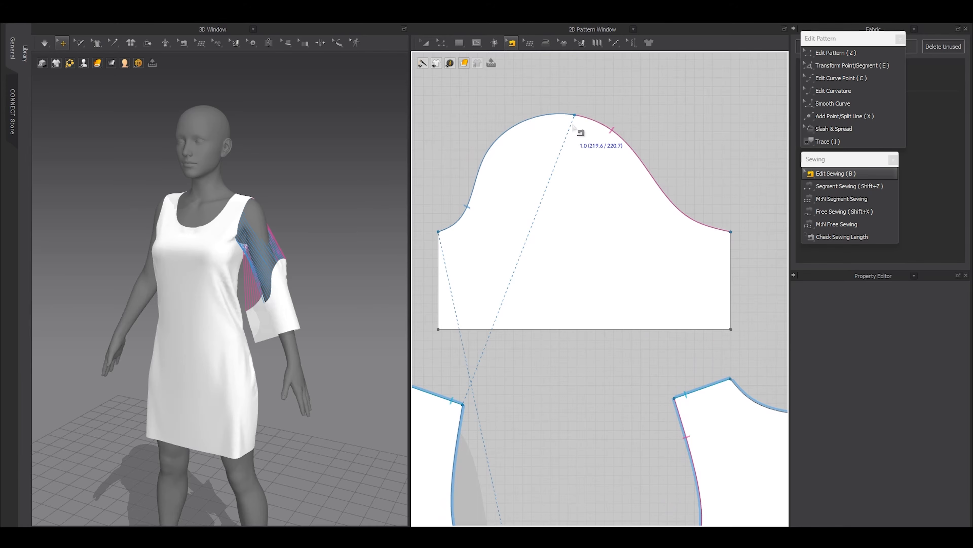
scroll(575, 135, "down", 5)
scroll(574, 136, "up", 6)
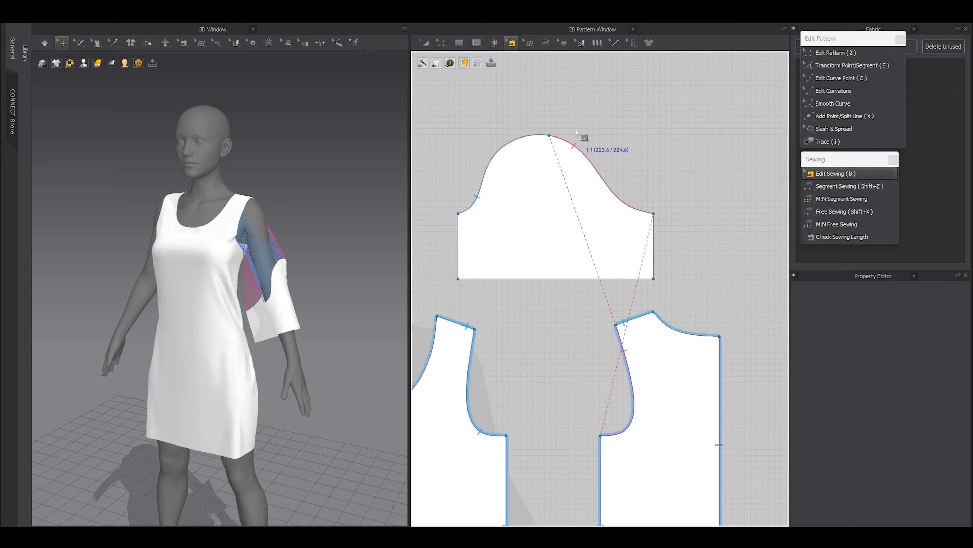
key("z")
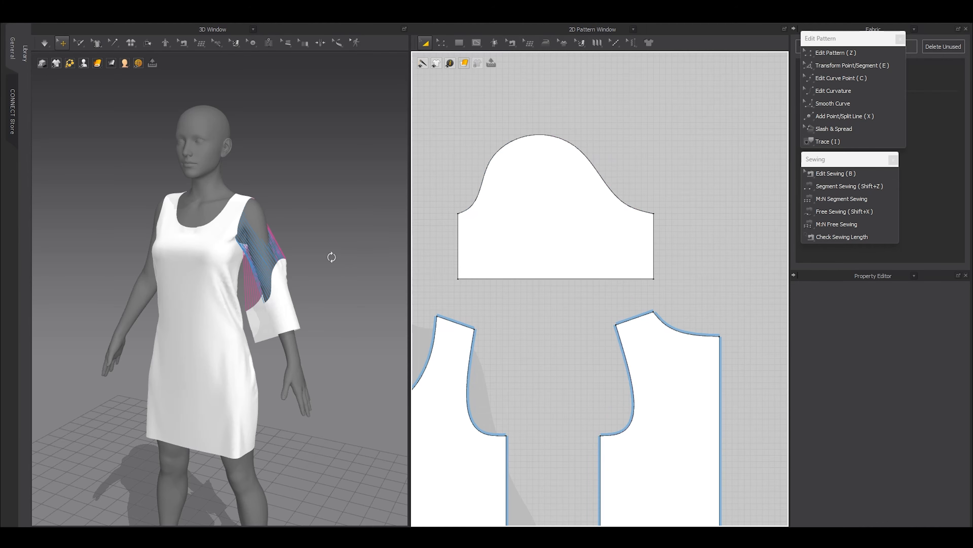
- Pull the sleeve away from the avatar and rearrange it around the upper arm with an arrangement point
right_click_drag(332, 257, 328, 275)
left_click_drag(283, 303, 377, 246)
middle_click_drag(305, 290, 295, 293)
scroll(297, 285, "up", 3)
key("shift+f")
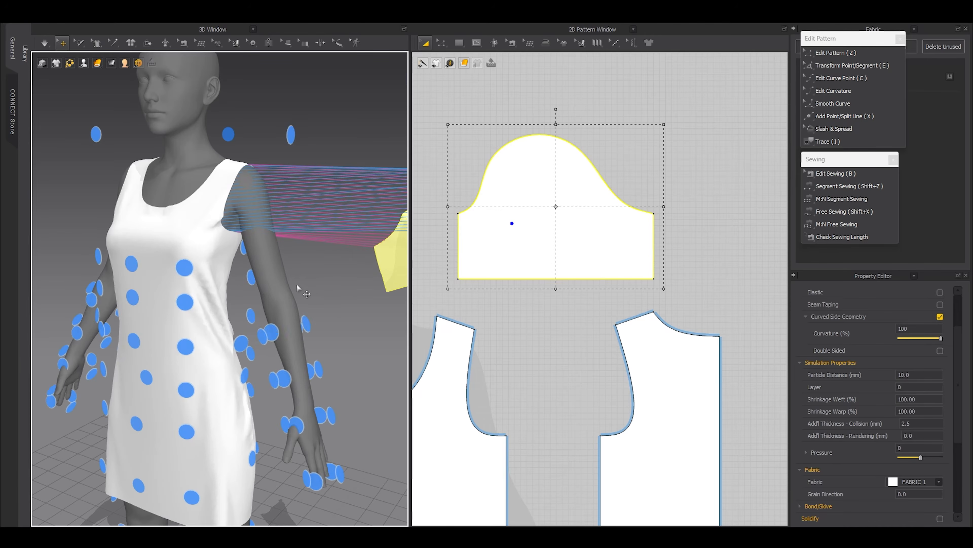
left_click(305, 321)
key("shift+f")
left_click(336, 244)
right_click_drag(336, 246, 347, 246)
- Slide the arranged sleeve up the arm until its cap sits close to the shoulder and armhole
left_click_drag(290, 318, 280, 225)
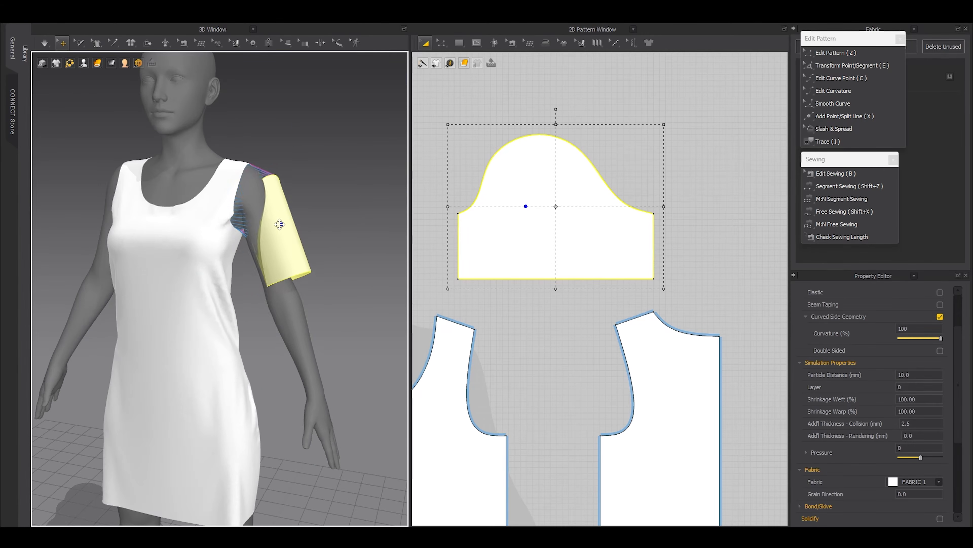
right_click_drag(317, 253, 271, 260)
left_click_drag(293, 242, 291, 240)
scroll(284, 252, "down", 3)
right_click_drag(229, 233, 278, 235)
scroll(278, 235, "up", 4)
scroll(573, 345, "down", 8)
- Freeze all the dress body patterns, leaving the sleeve free
left_click_drag(613, 436, 484, 293)
scroll(232, 347, "down", 3)
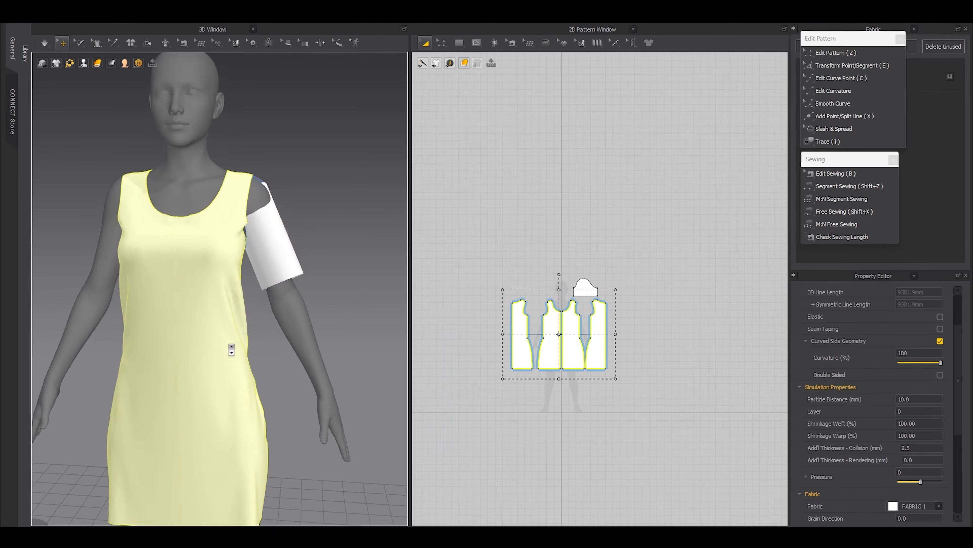
right_click(199, 318)
left_click(245, 198)
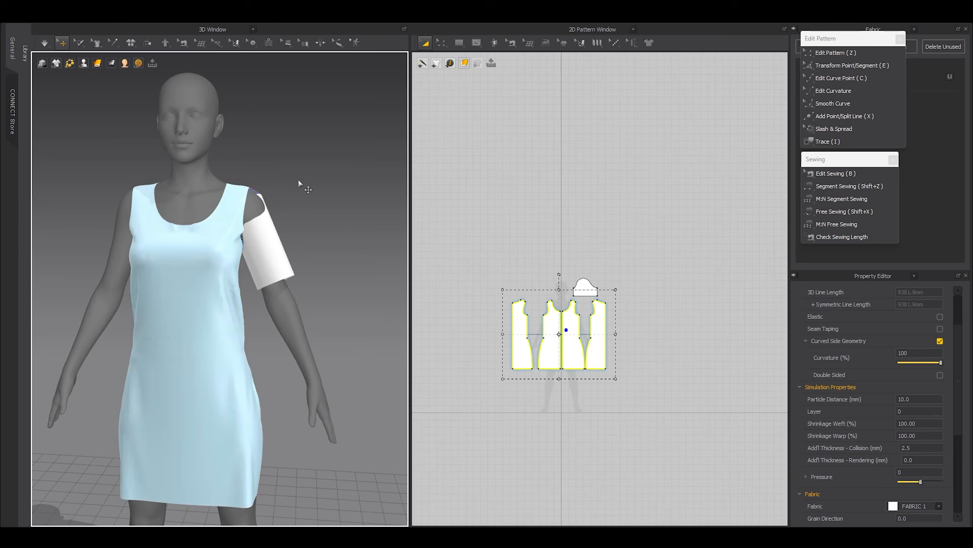
- Simulate the garment so the sleeve is sewn into the armhole and drapes over the arm
scroll(306, 192, "up", 4)
left_click(323, 208)
key("space")
key("space")
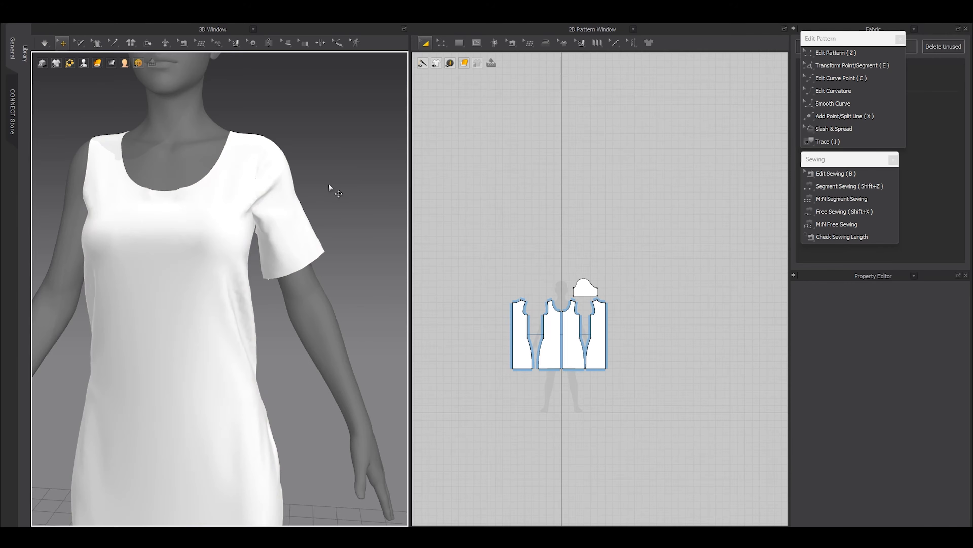
key("space")
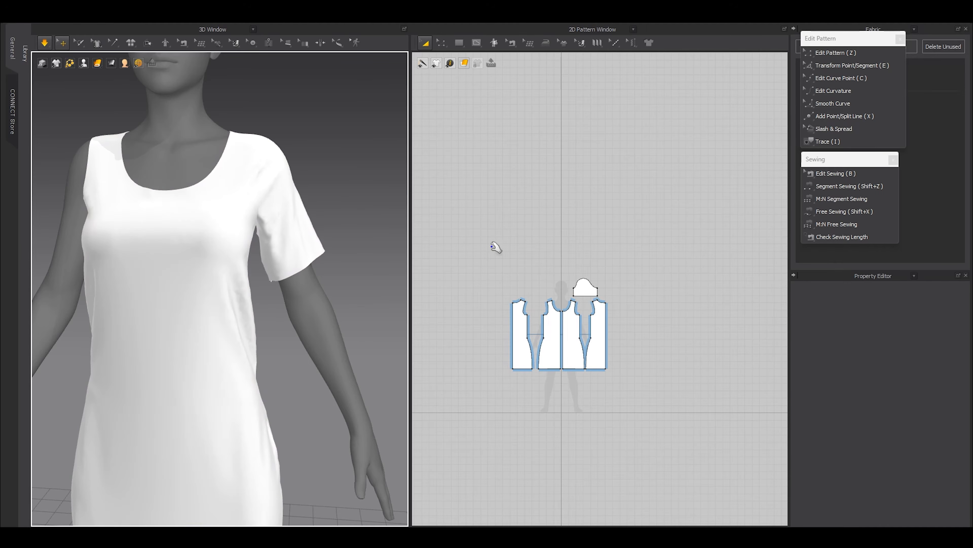
key("space")
- Move the sleeve pattern well above the body patterns, lower its hem to lengthen it, and simulate the drape
scroll(582, 281, "up", 3)
left_click_drag(584, 292, 590, 217)
scroll(598, 230, "up", 3)
key("z")
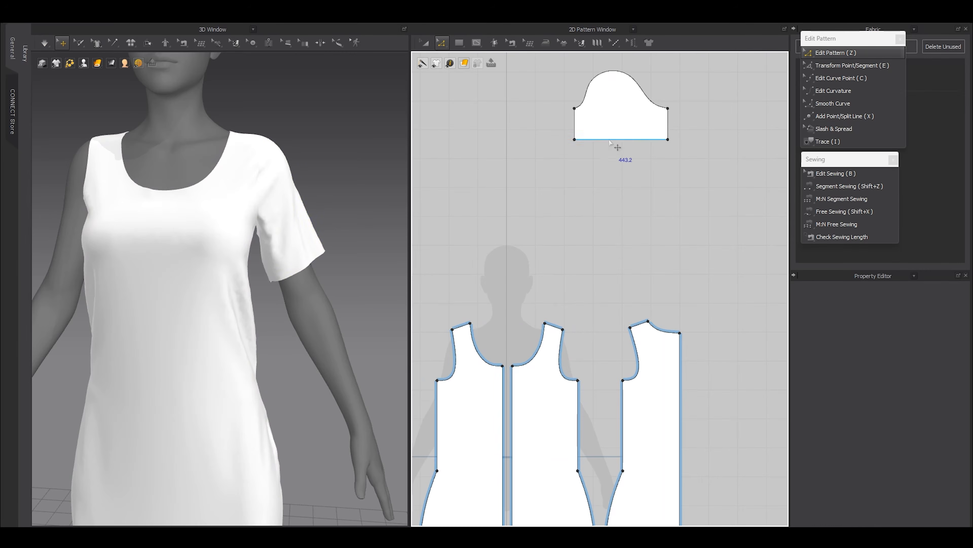
left_click_drag(610, 142, 614, 171)
key("space")
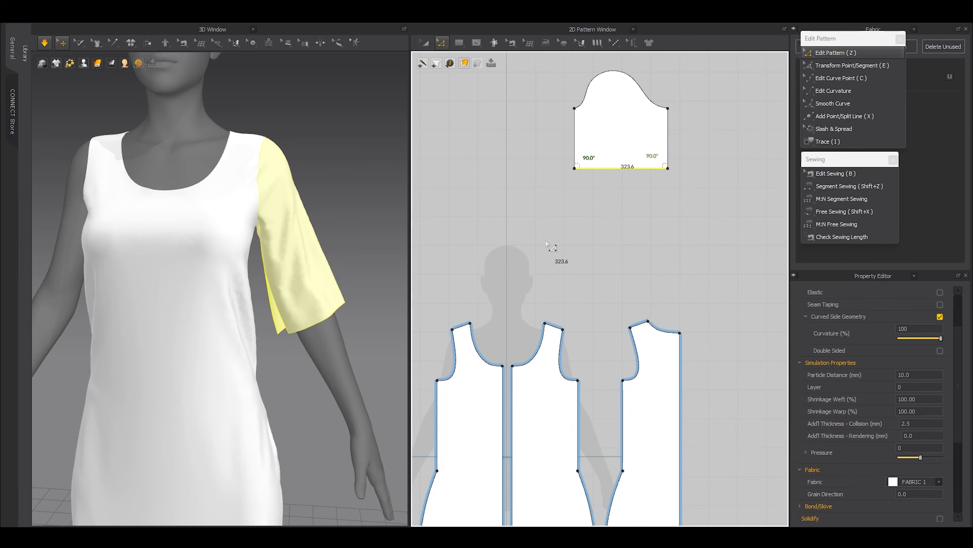
key("space")
- Extend the sleeve's hem down to near the wrist, and simulate while pulling the cloth into place around the forearm
left_click_drag(613, 171, 609, 227)
key("space")
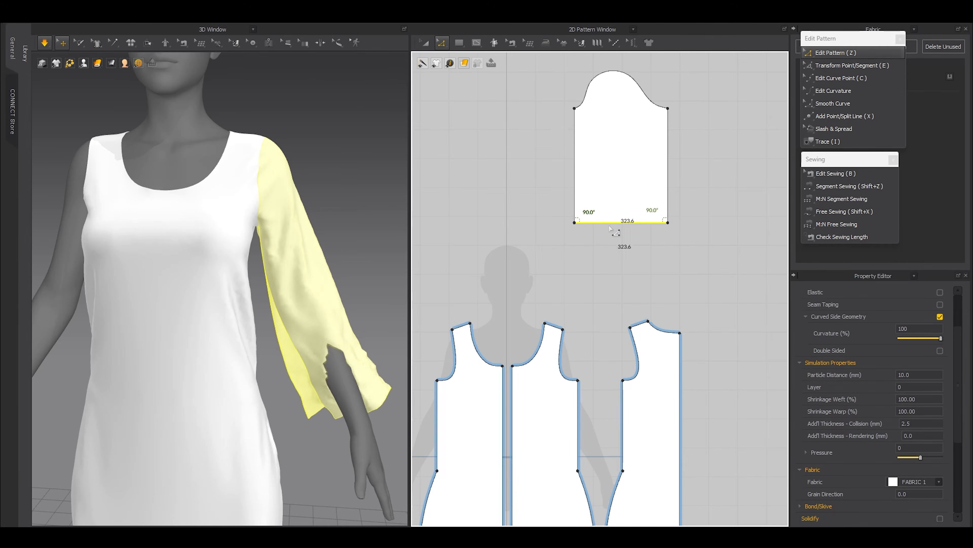
left_click_drag(328, 394, 356, 385)
right_click_drag(334, 386, 341, 382)
left_click_drag(334, 387, 365, 379)
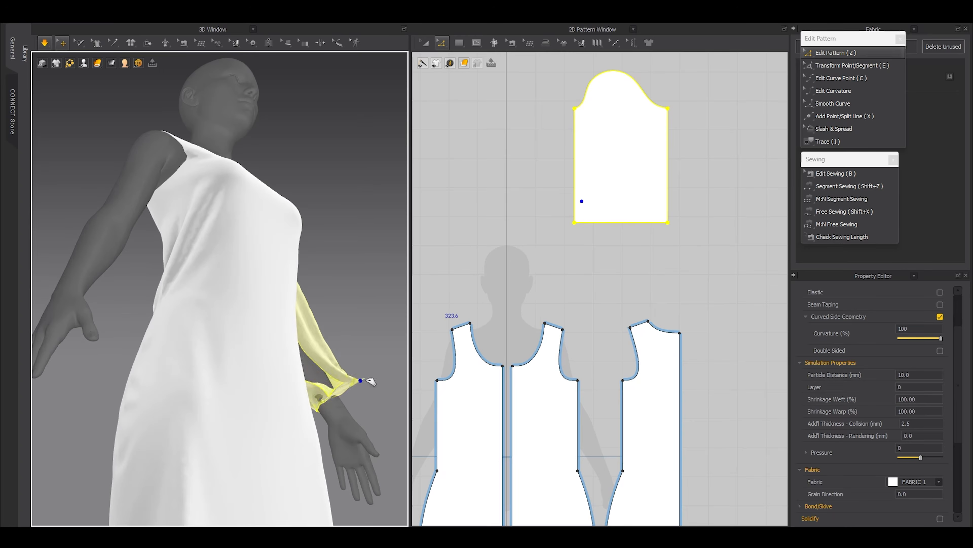
right_click_drag(365, 379, 278, 383)
left_click_drag(607, 223, 606, 232)
key("space")
- Try to narrow the sleeve's hem edge with Transform Point/Segment
left_click_drag(490, 226, 727, 286)
left_click(823, 64)
scroll(630, 216, "up", 4)
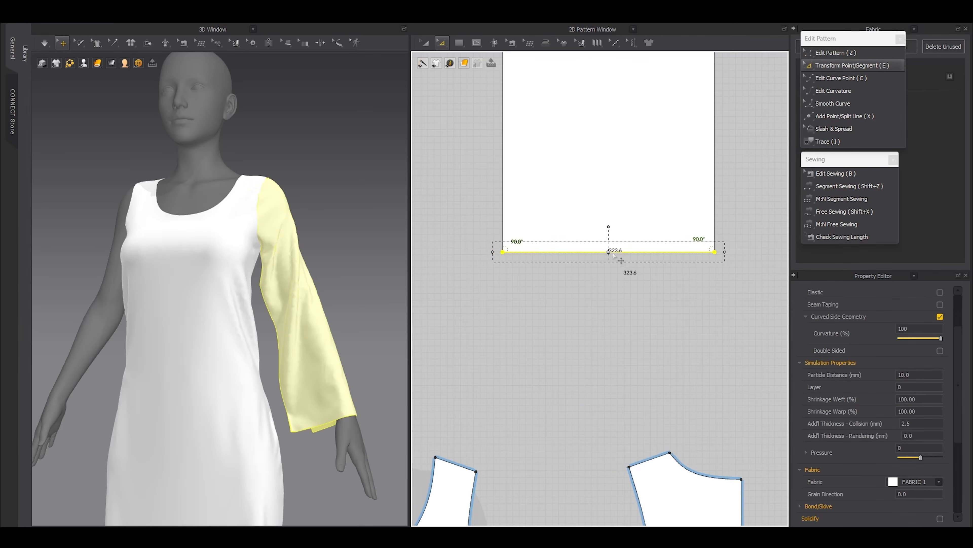
left_click_drag(725, 252, 674, 253)
key("ctrl+z")
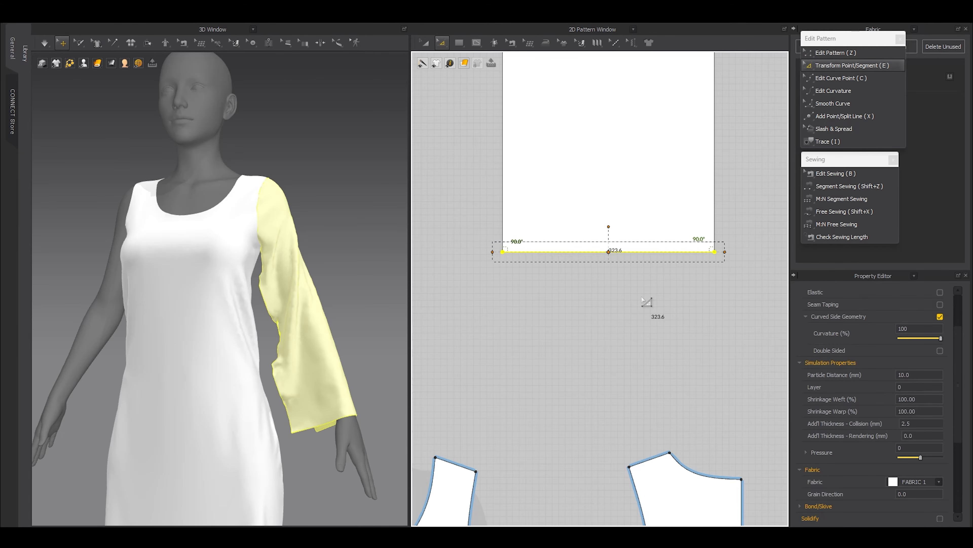
- Move the sleeve's right hem corner 20 mm inward along the hem line to taper that side
key("z")
left_click_drag(716, 310, 705, 252)
right_click(706, 252)
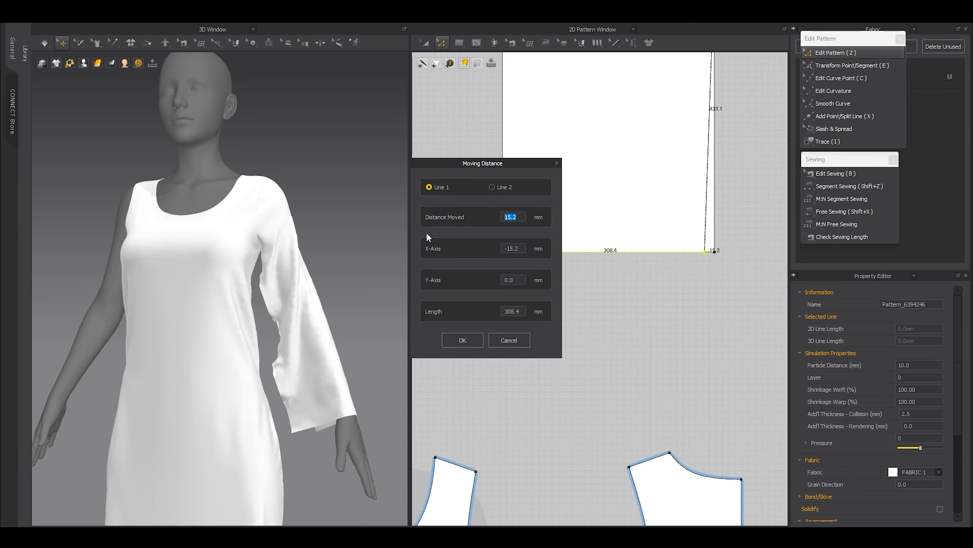
type("20")
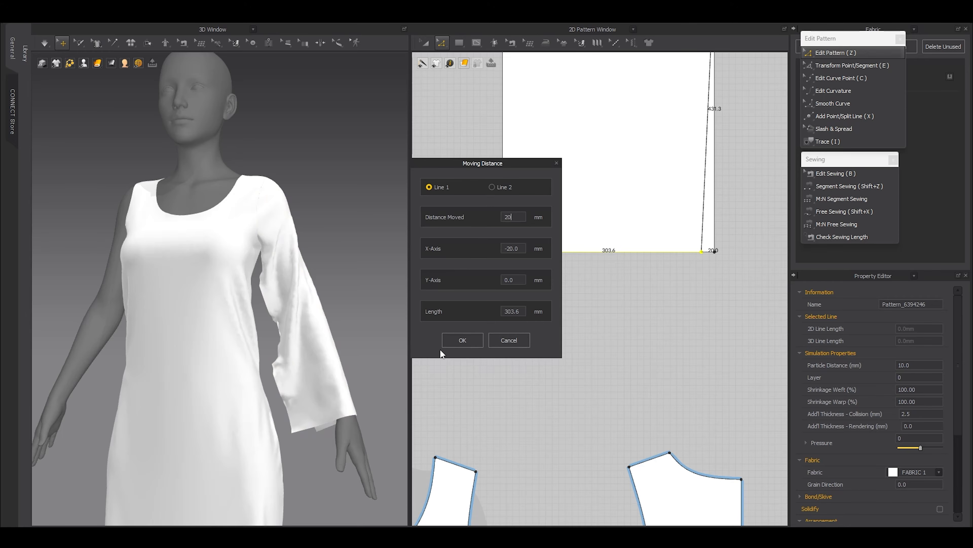
left_click(447, 344)
left_click_drag(503, 253, 514, 251)
right_click(514, 252)
left_click(511, 344)
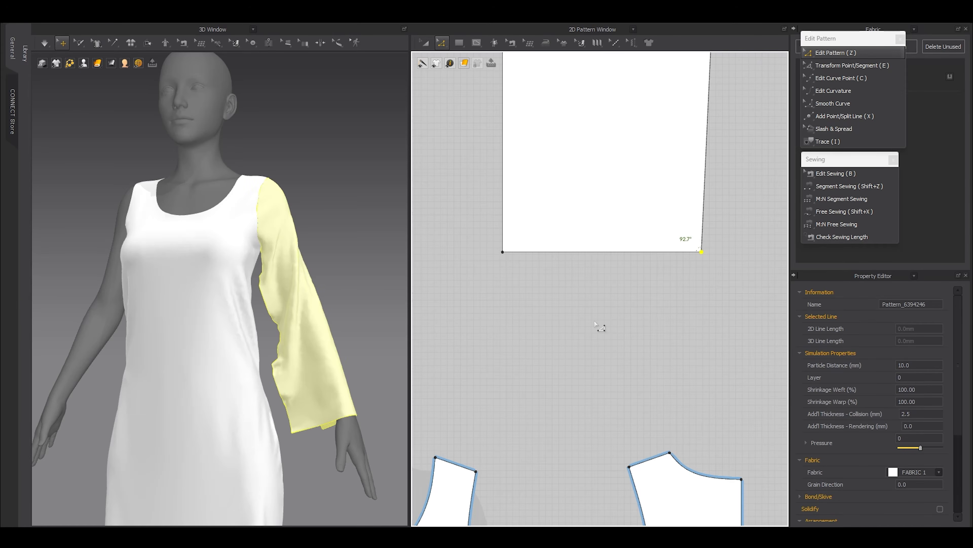
- Undo the hem corner move and narrow the sleeve's hem evenly from both sides with Transform Point/Segment
key("ctrl+z")
left_click_drag(741, 318, 513, 223)
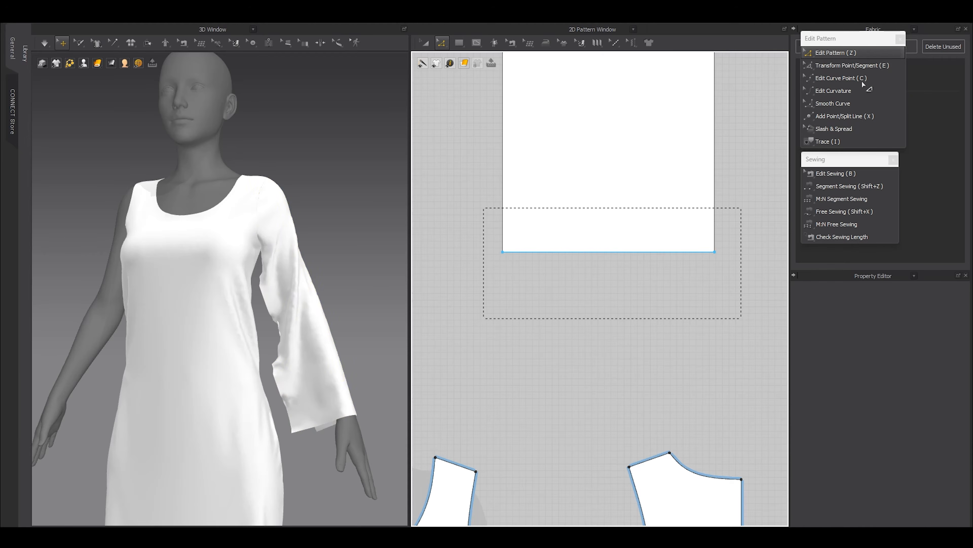
left_click(852, 65)
left_click_drag(725, 252, 677, 256)
left_click(670, 321)
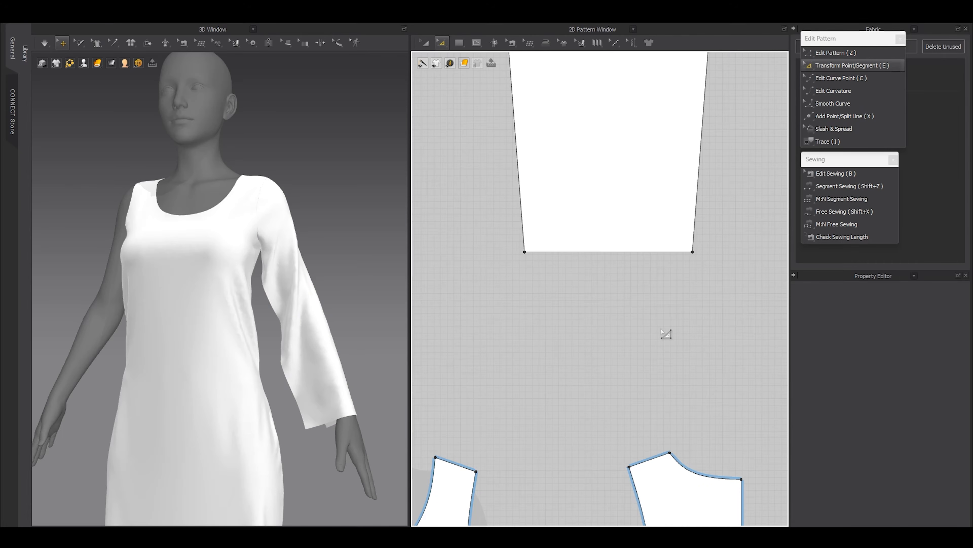
- Narrow the sleeve's hem further on both sides to fit closely around the wrist, and simulate the drape
scroll(557, 249, "down", 4)
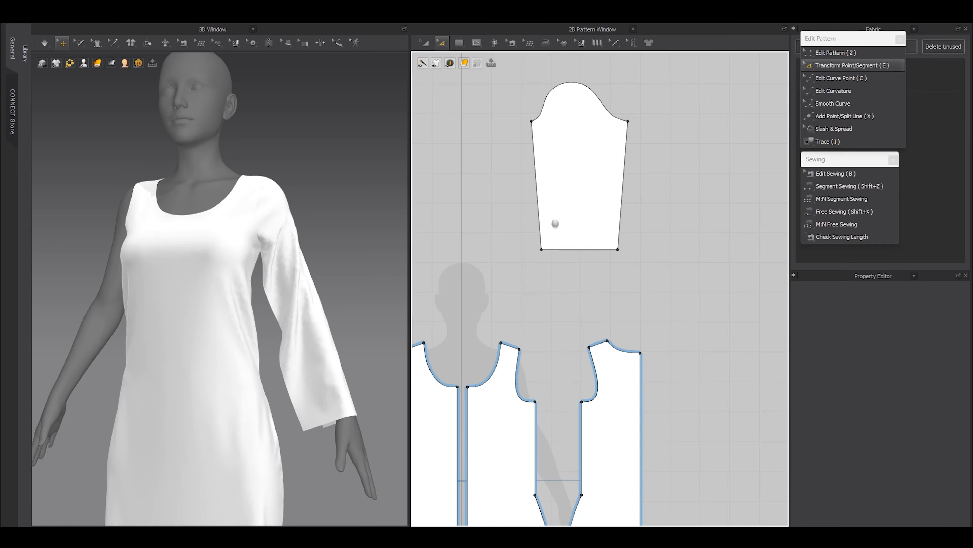
middle_click_drag(556, 223, 554, 245)
key("shift+z")
left_click(538, 192)
left_click(625, 194)
key("a")
middle_click_drag(314, 351, 273, 291)
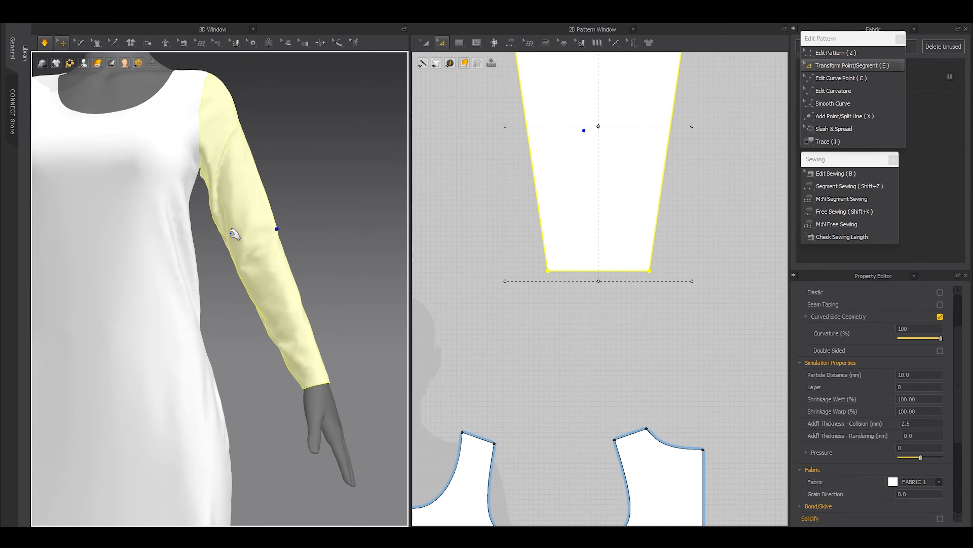
scroll(532, 155, "down", 3)
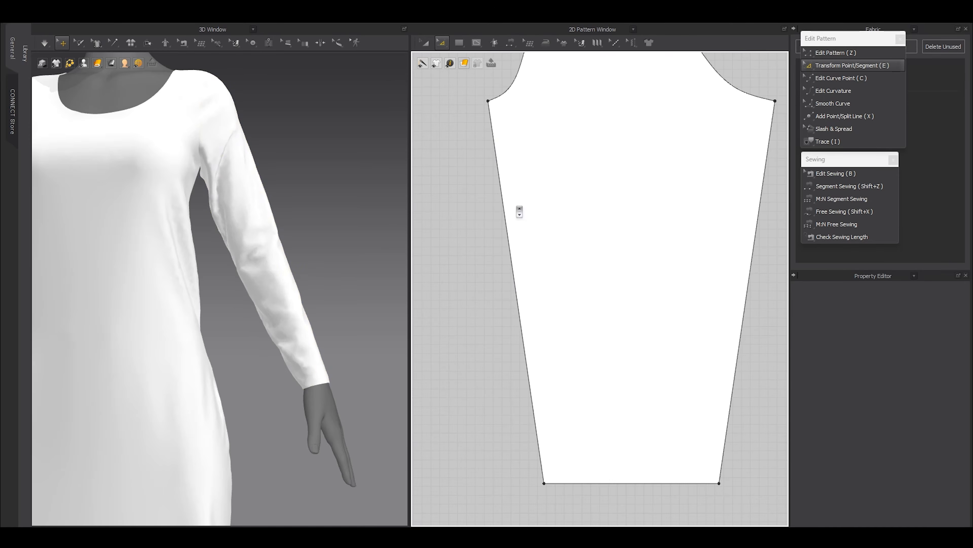
- Bend both long side edges of the sleeve slightly inward with Edit Curve Point
key("c")
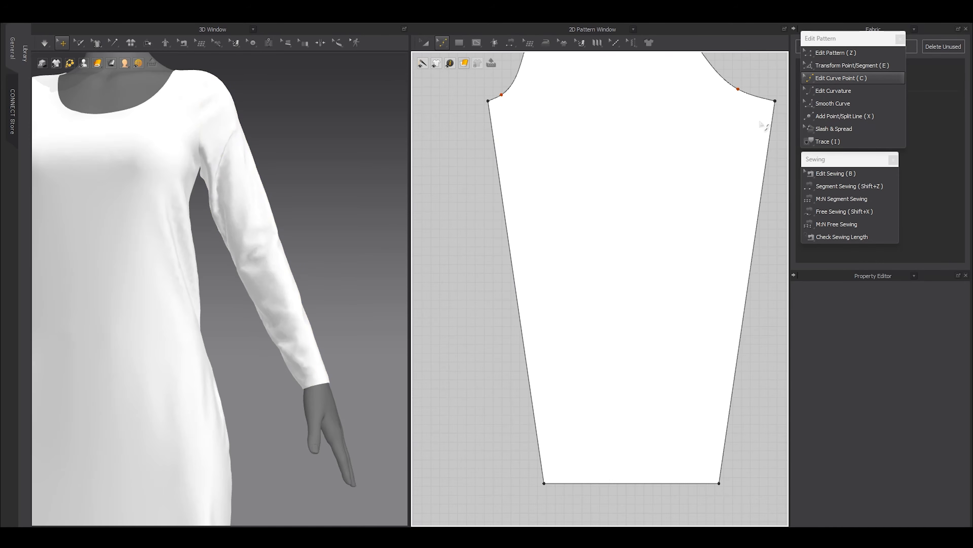
left_click_drag(502, 193, 508, 192)
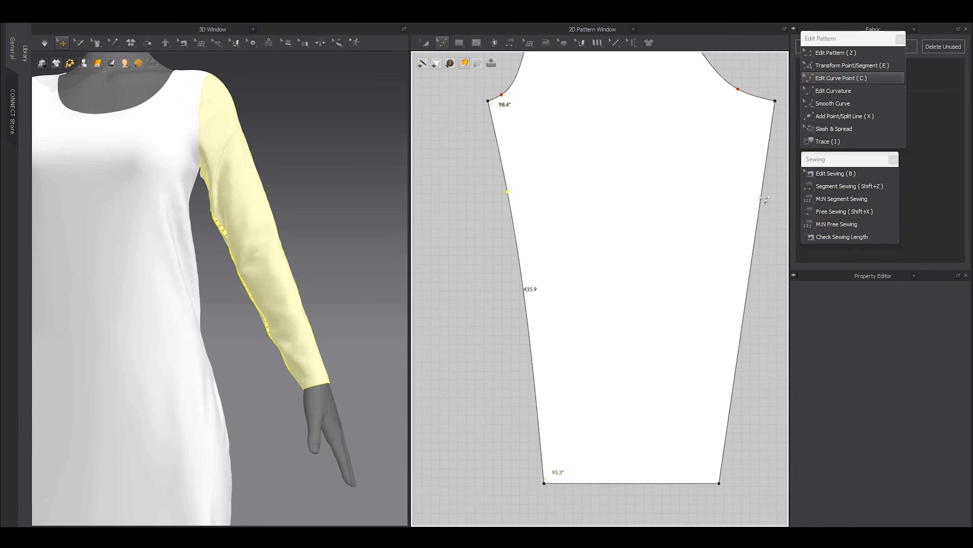
left_click_drag(761, 192, 763, 197)
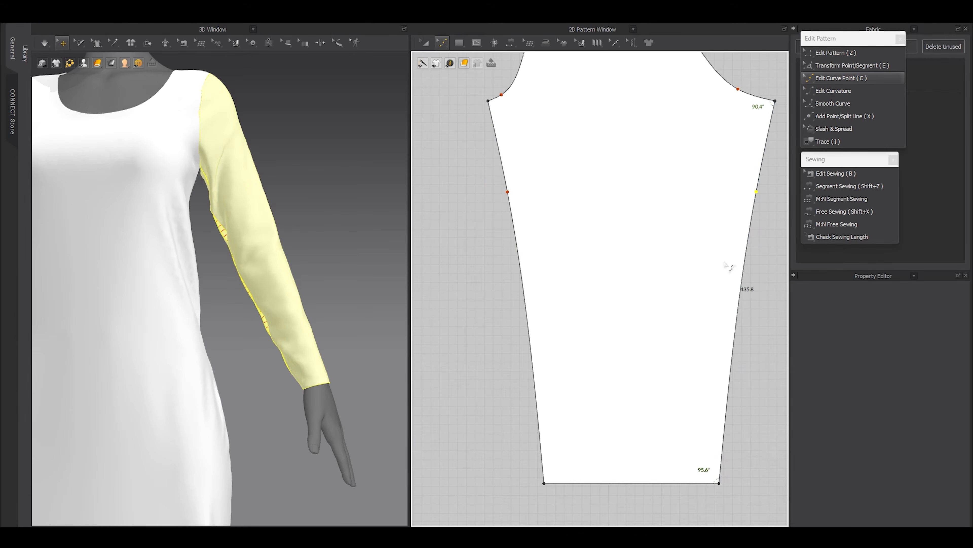
- Try a much deeper inward curve on only one side edge of the sleeve and inspect the seam gap
left_click_drag(507, 192, 531, 186)
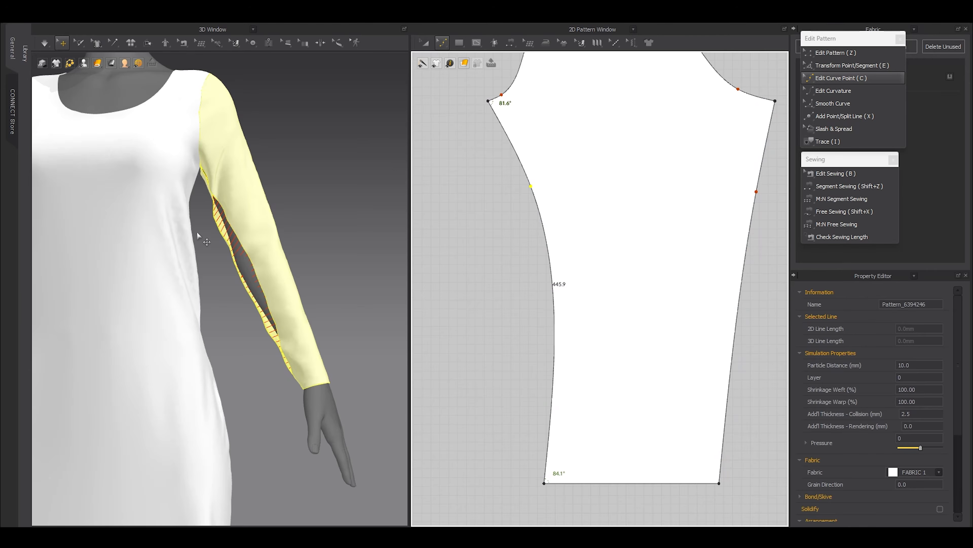
scroll(195, 236, "up", 5)
right_click_drag(200, 132, 193, 154)
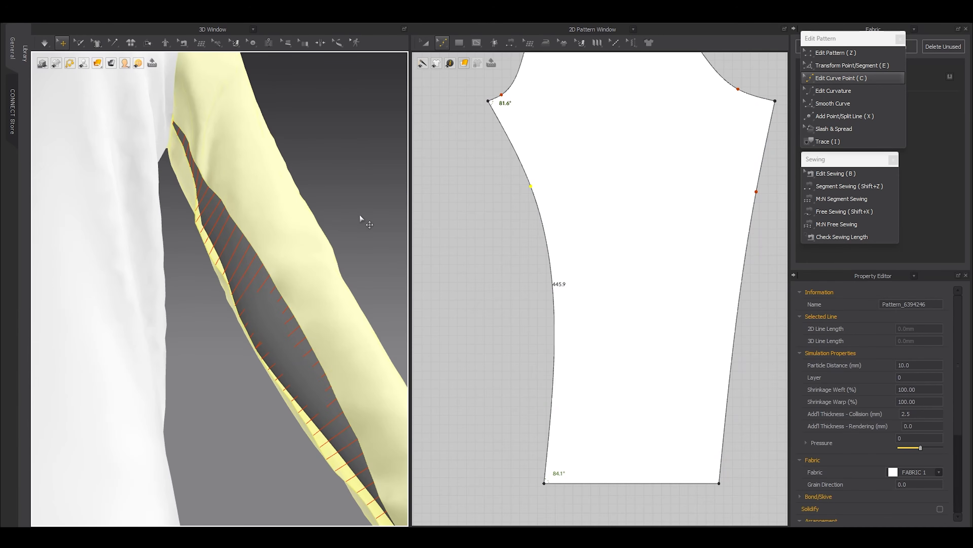
key("ctrl+z")
- Curve both side edges of the sleeve evenly a little further inward and simulate the drape
left_click_drag(508, 193, 511, 191)
left_click_drag(753, 192, 758, 199)
key("b")
scroll(746, 208, "down", 3)
key("z")
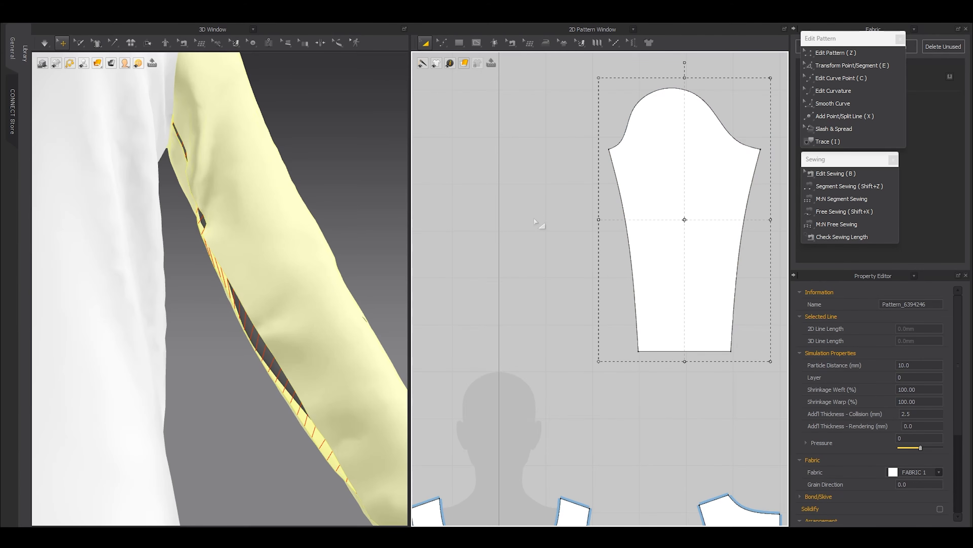
key("b")
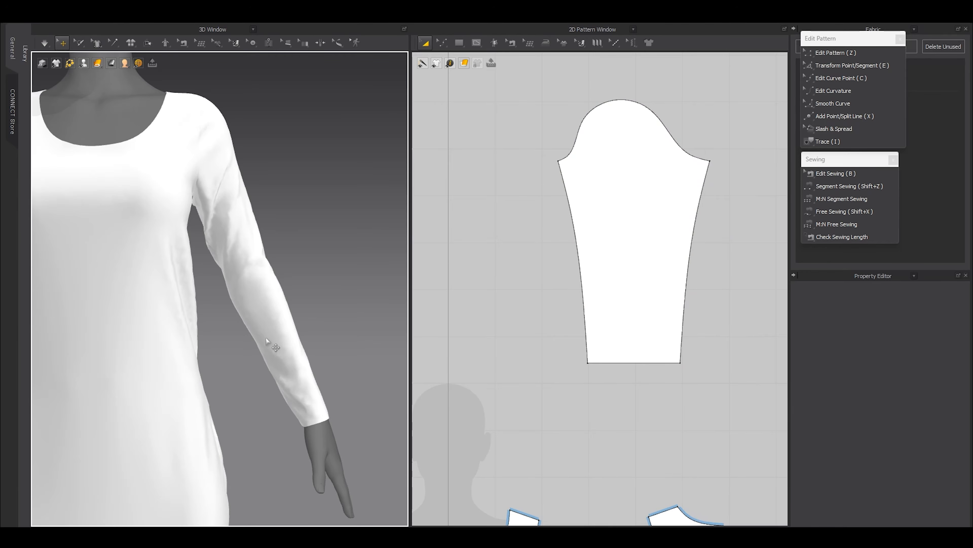
- Move the sleeve pattern down toward the body patterns and place a symmetric copy with sewing for the other arm, simulating the drape
scroll(284, 363, "down", 5)
middle_click_drag(248, 363, 310, 365)
left_click(631, 276)
scroll(634, 275, "down", 5)
left_click_drag(617, 290, 622, 337)
middle_click_drag(616, 354, 699, 333)
key("ctrl+d")
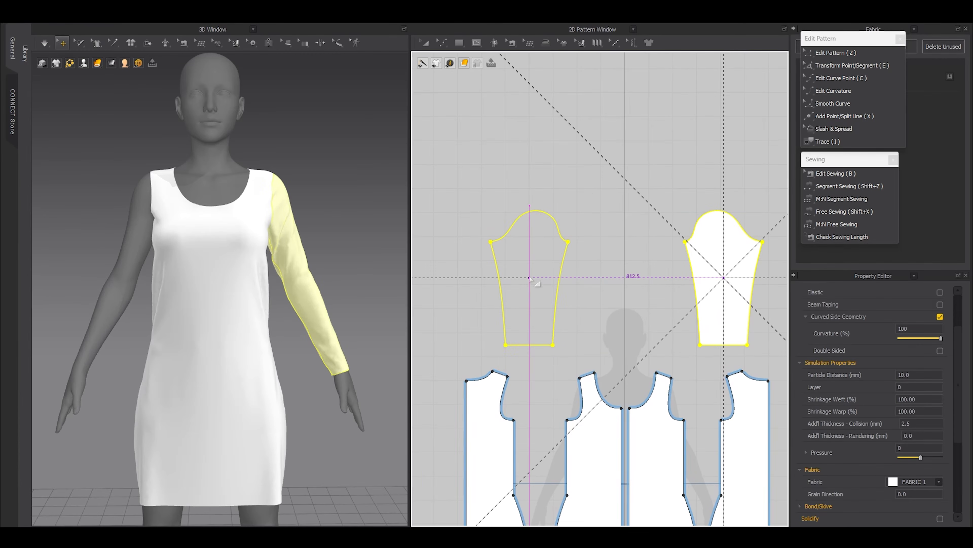
left_click(194, 297)
scroll(206, 303, "up", 3)
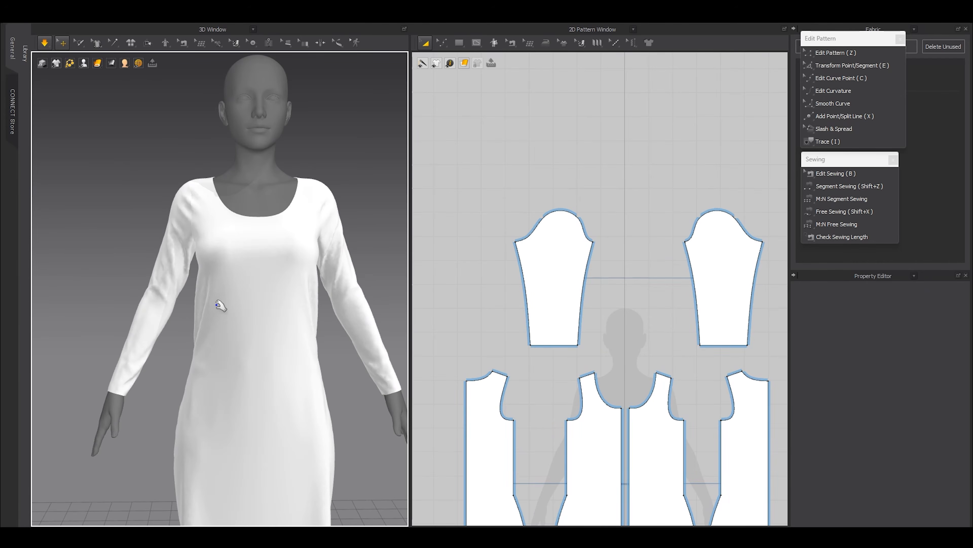
- Hide the avatar and examine the long-sleeved dress from several angles
key("shift+a")
right_click_drag(217, 305, 291, 384)
scroll(268, 382, "down", 4)
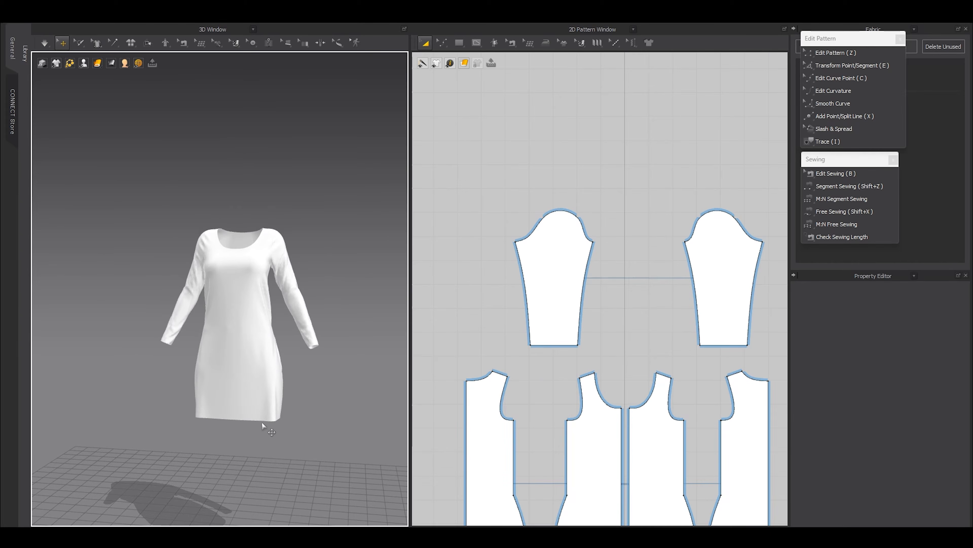
scroll(250, 406, "up", 3)
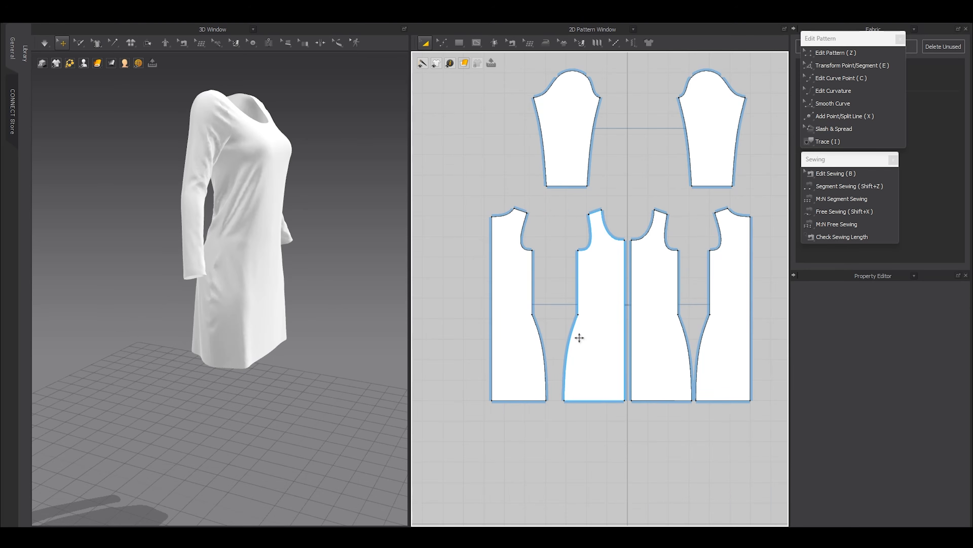
key("2")
right_click_drag(306, 252, 365, 252)
scroll(610, 375, "up", 5)
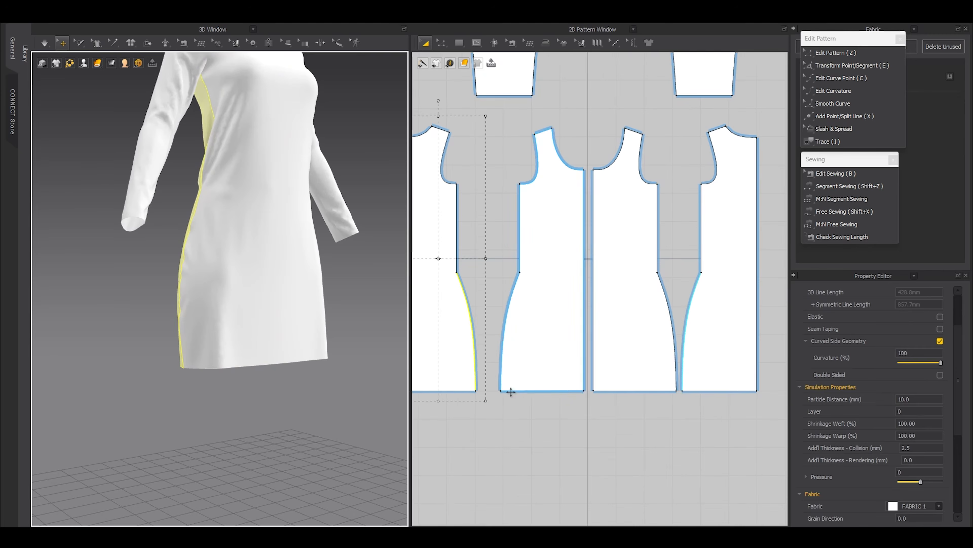
- Widen the dress hem by scaling the facing lower side-seam corners of the front and back patterns closer together
left_click_drag(465, 379, 510, 413)
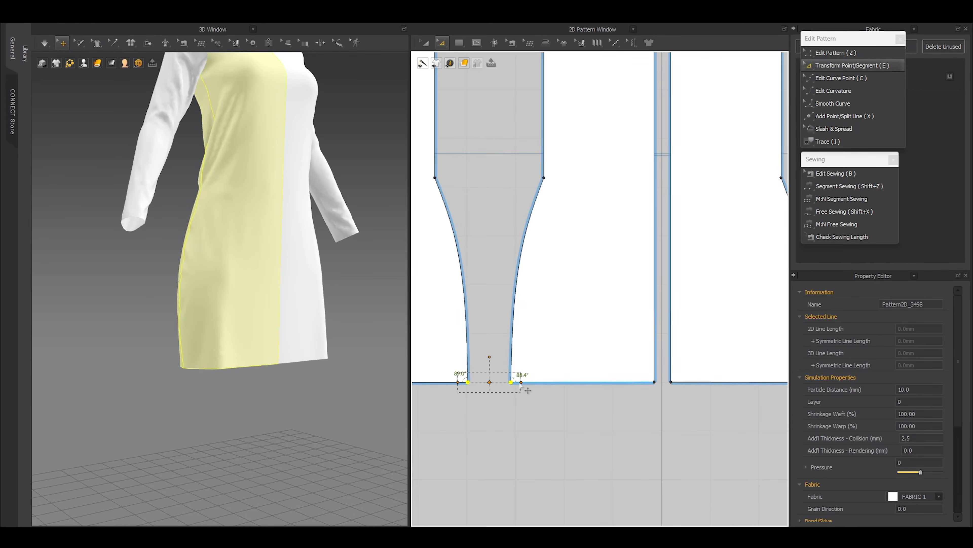
left_click_drag(512, 384, 503, 385)
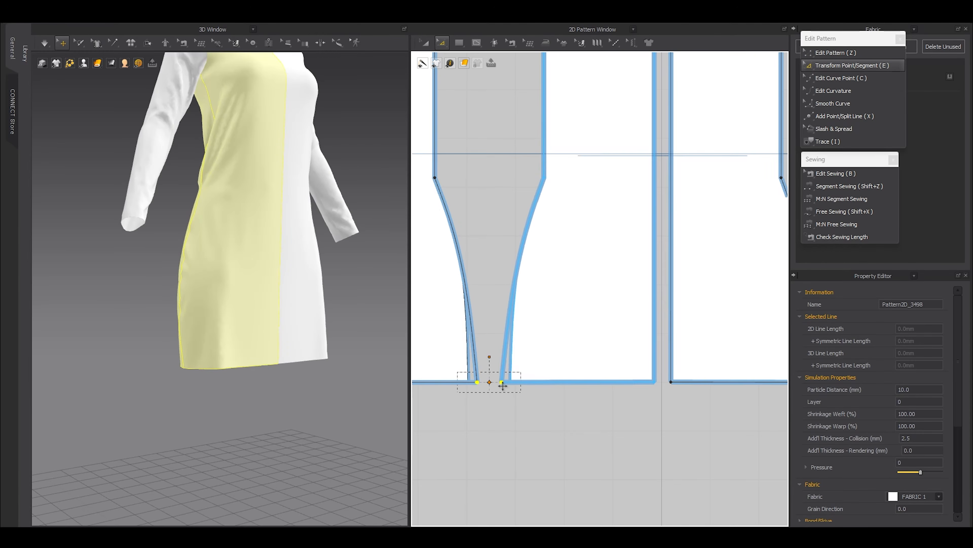
left_click(488, 284)
- Pull the curve points of both lower side seams toward each other for a rounder hip, simulate, and inspect the shape
scroll(486, 278, "up", 3)
middle_click_drag(486, 279, 524, 313)
key("c")
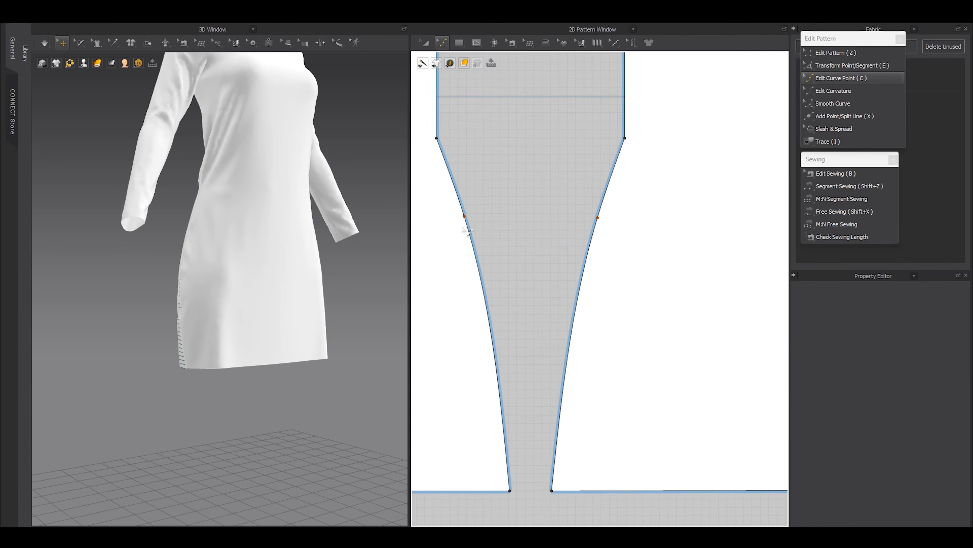
left_click_drag(465, 221, 473, 218)
left_click_drag(598, 218, 587, 223)
key("space")
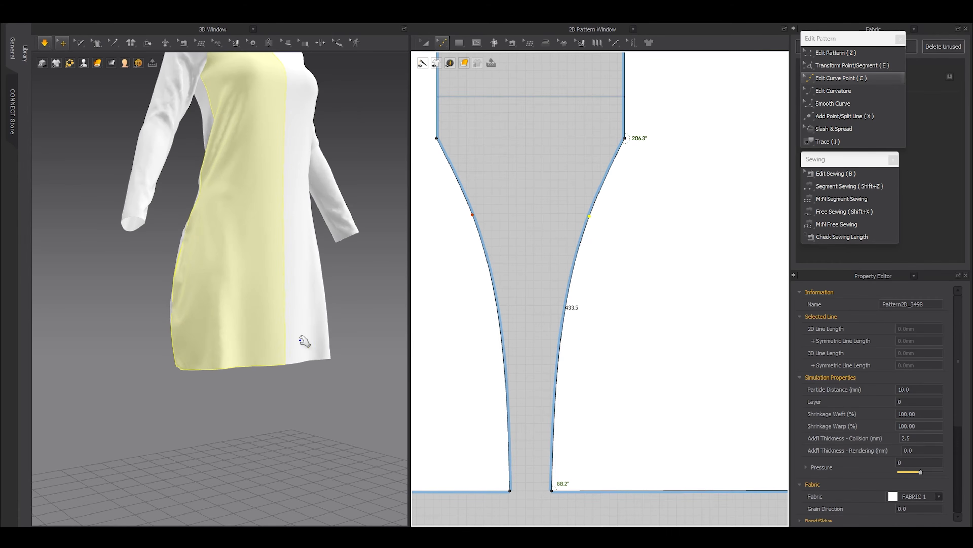
right_click_drag(300, 340, 274, 337)
key("space")
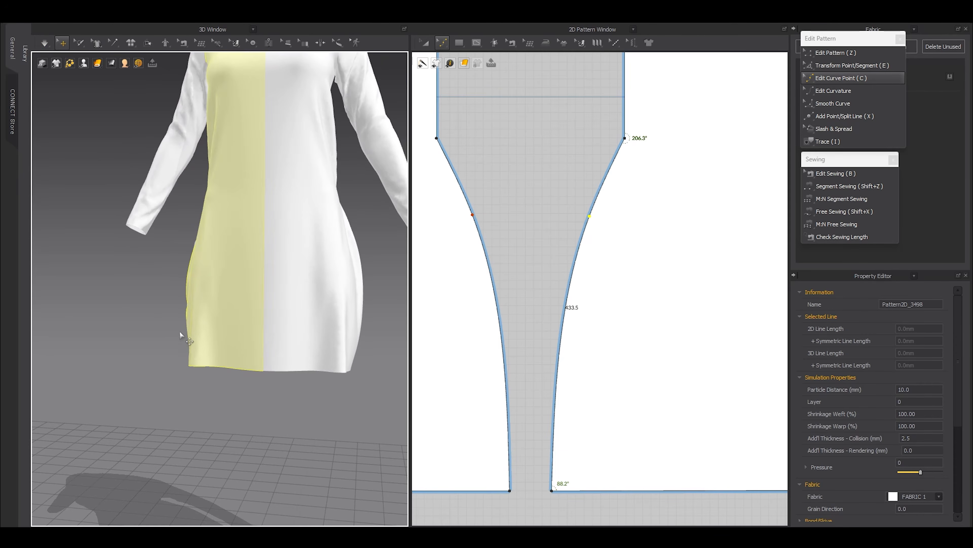
right_click_drag(189, 330, 198, 273)
- Remove the linked editing from all four body patterns
left_click_drag(686, 337, 500, 187)
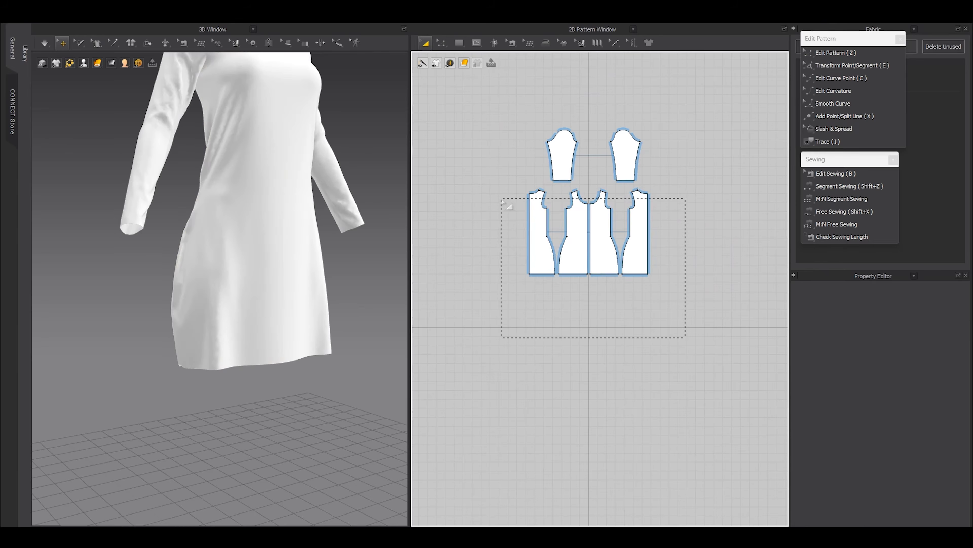
right_click(576, 224)
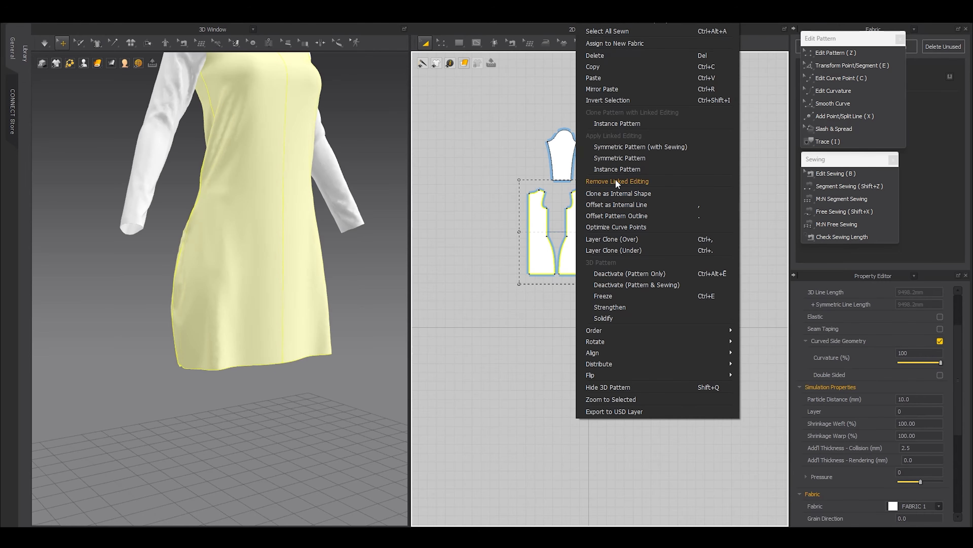
left_click(617, 181)
- Enable Elastic on the two curved lower side-seam segments of one side and simulate the gathering
scroll(552, 260, "up", 6)
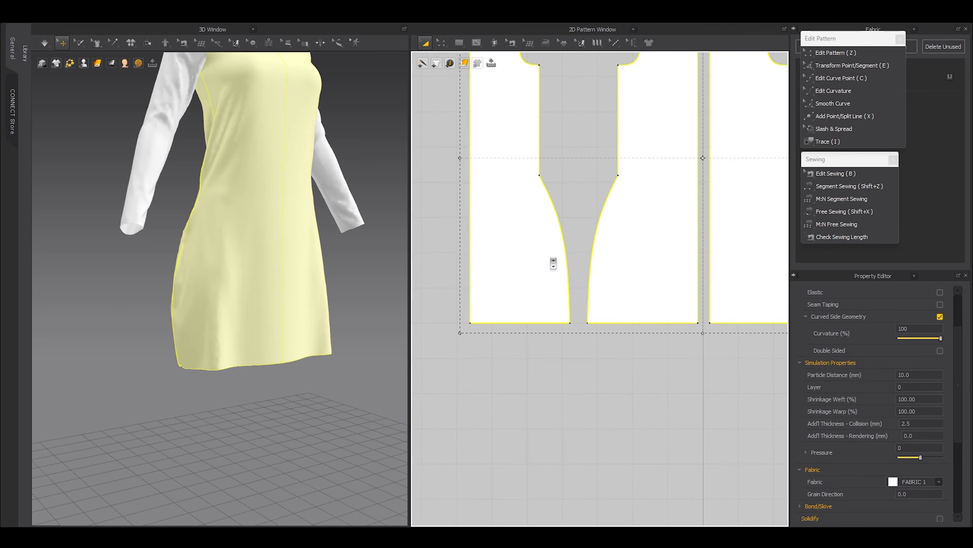
key("z")
left_click(575, 248)
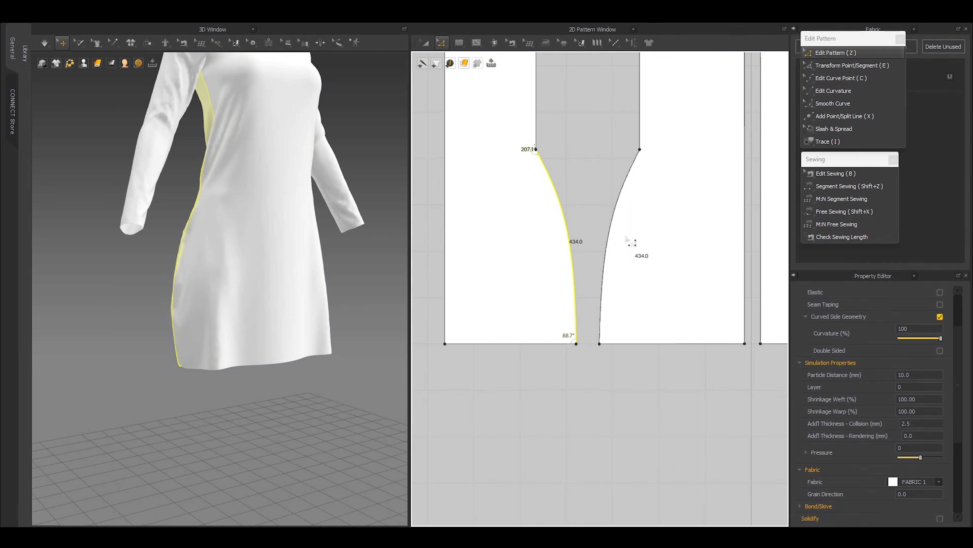
left_click(617, 243, "shift")
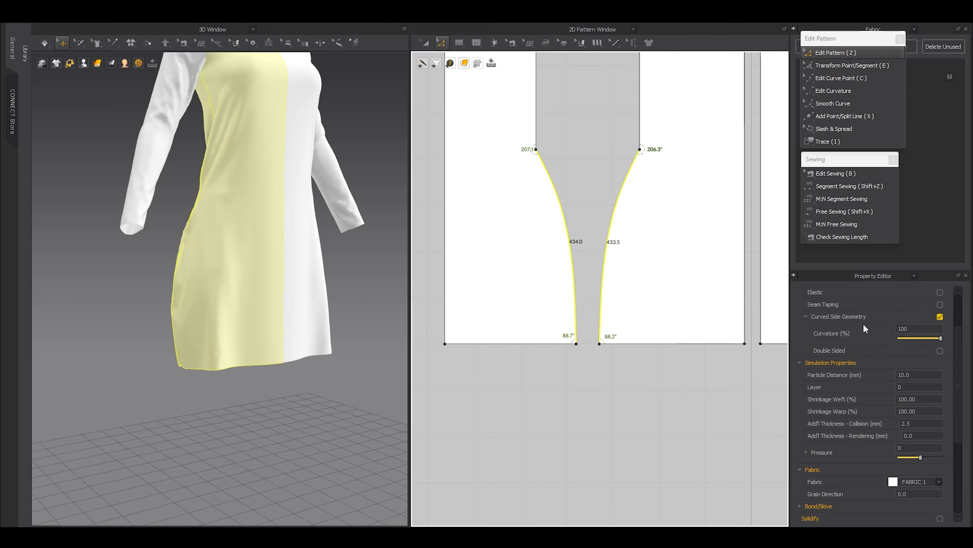
left_click(940, 292)
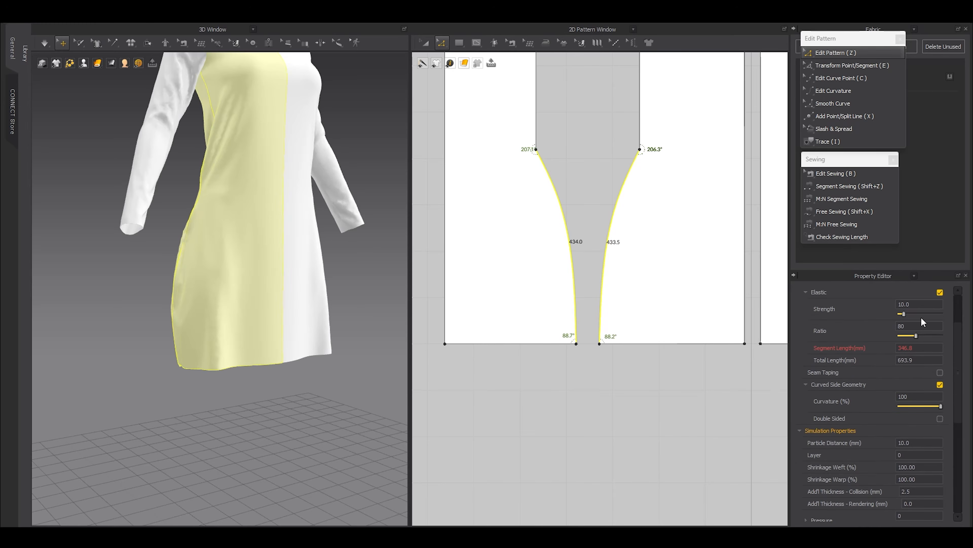
scroll(234, 243, "down", 3)
key("space")
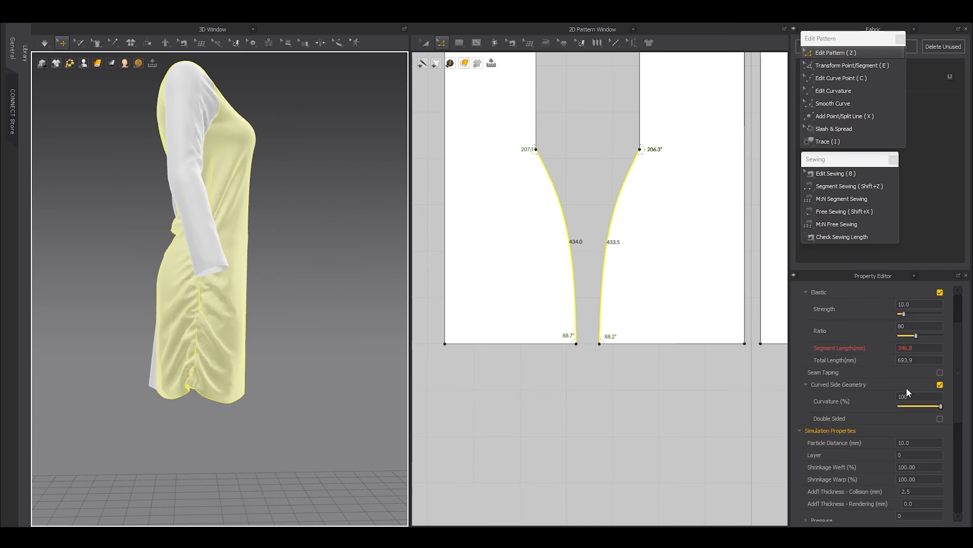
- Set the side seam's elastic ratio to 60, simulate the gathers, and view them from the front
double_click(916, 326)
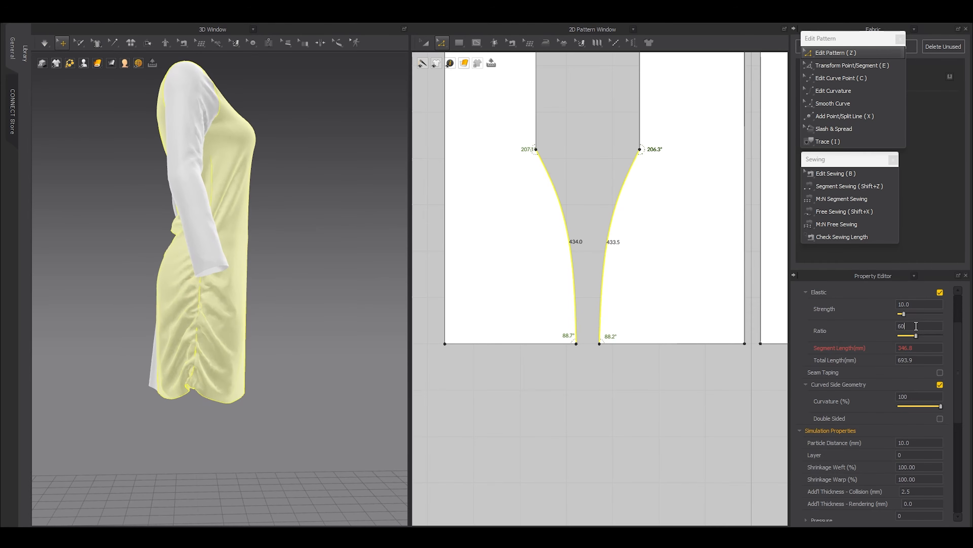
key("space")
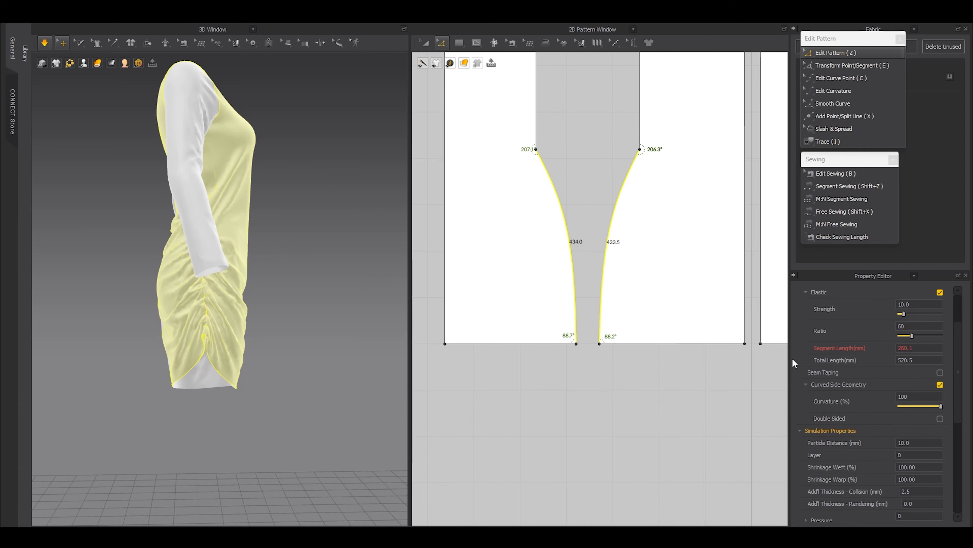
right_click_drag(254, 289, 177, 294)
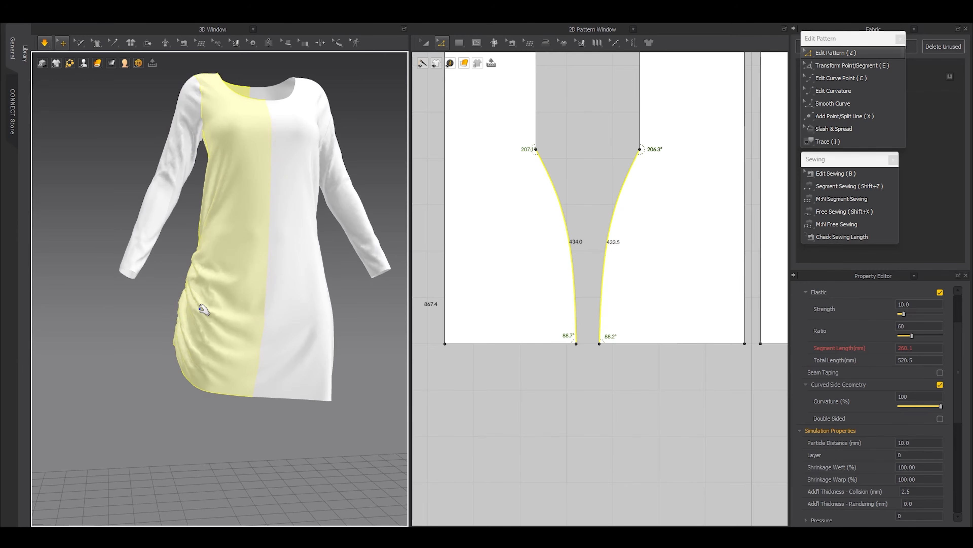
key("space")
- Set the side seam's elastic ratio to 70 and pull the gathered cloth down into place during simulation
double_click(912, 324)
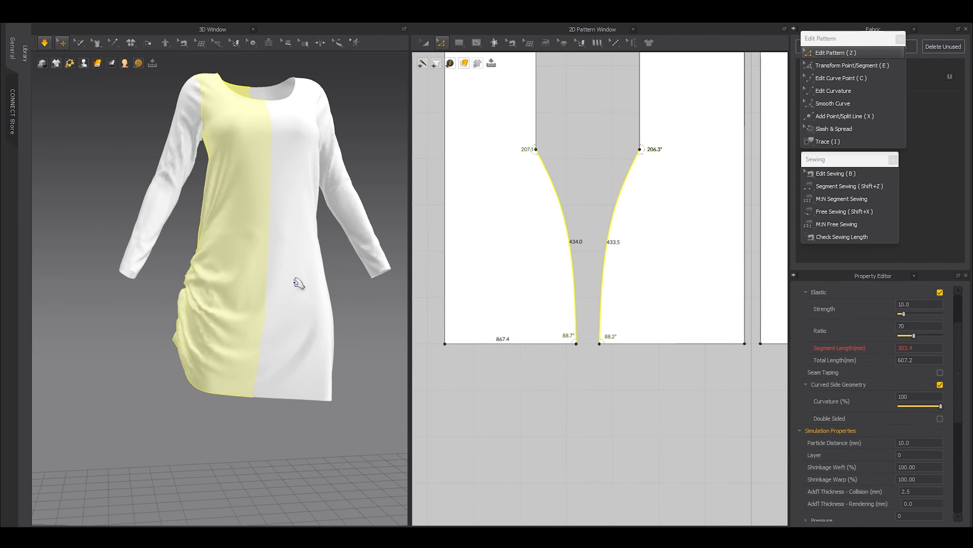
left_click_drag(215, 283, 217, 331)
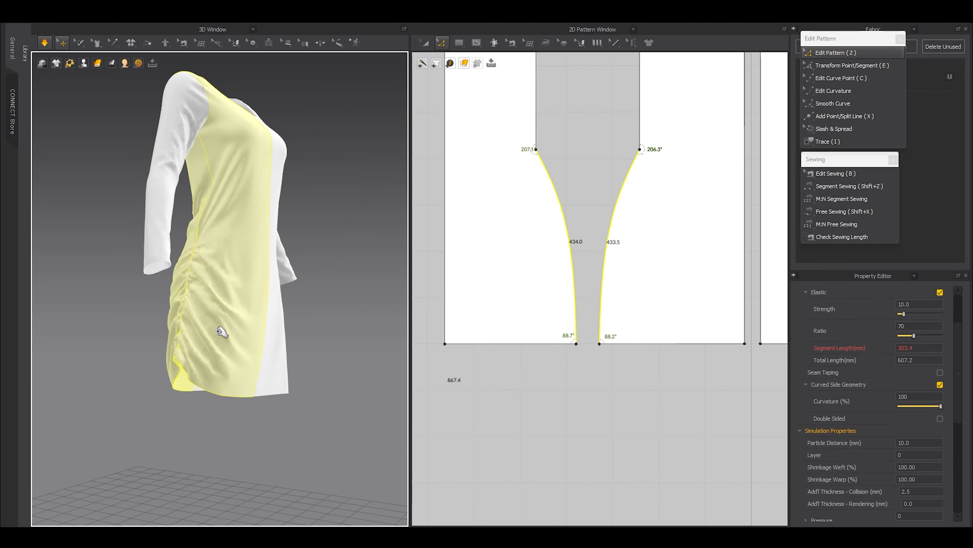
right_click_drag(252, 309, 184, 318)
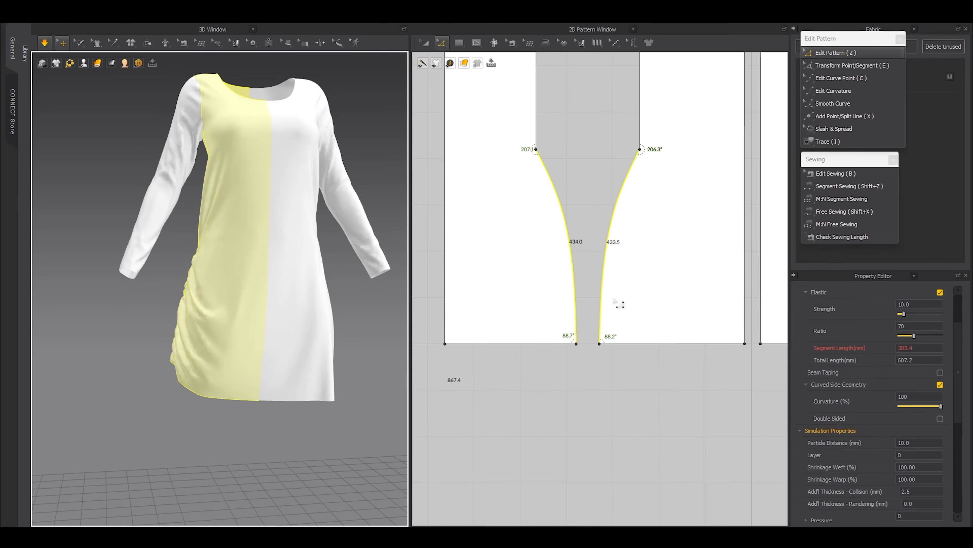
- Enable Elastic with a ratio of 80 on the opposite side's two curved lower side-seam segments and simulate the gathering
scroll(615, 304, "down", 3)
left_click(723, 262)
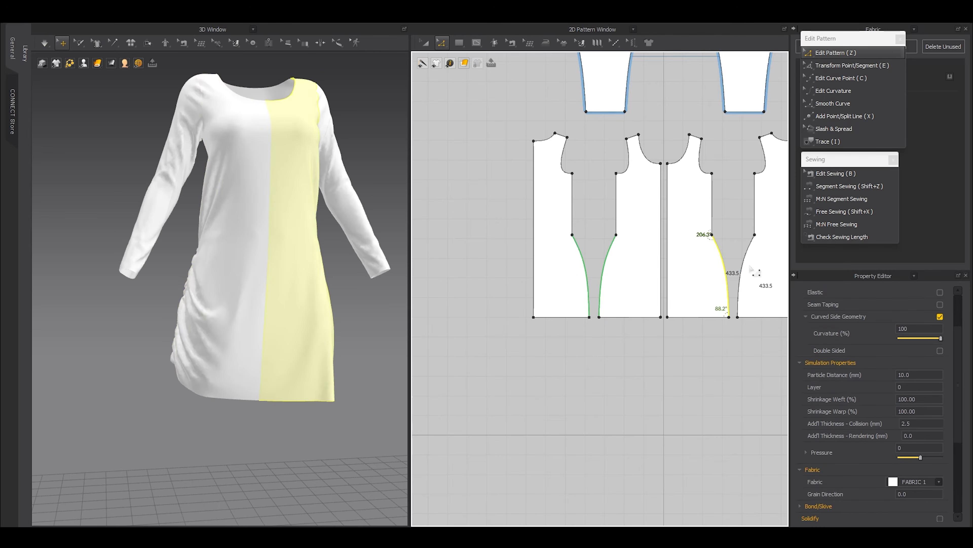
left_click(745, 267, "shift")
middle_click_drag(664, 345, 553, 369)
scroll(618, 355, "up", 3)
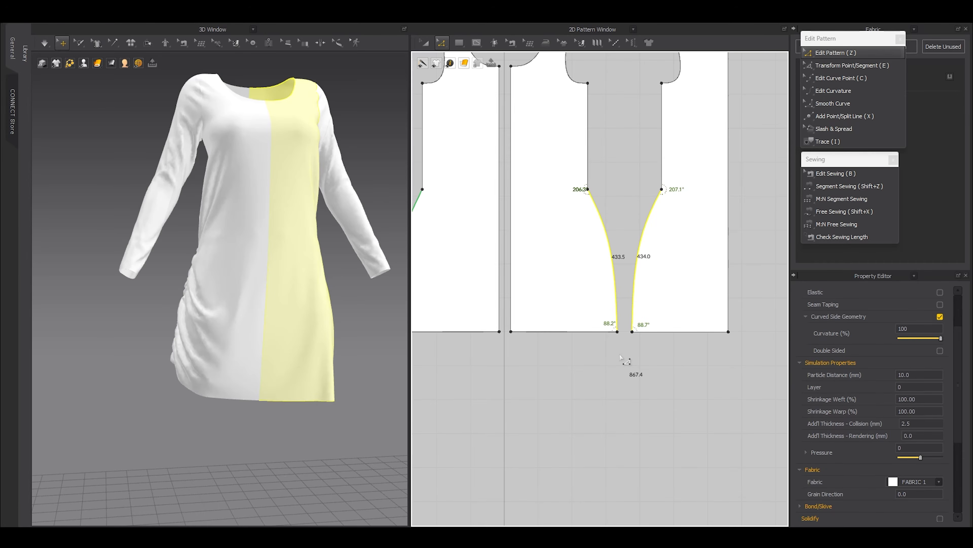
left_click(940, 292)
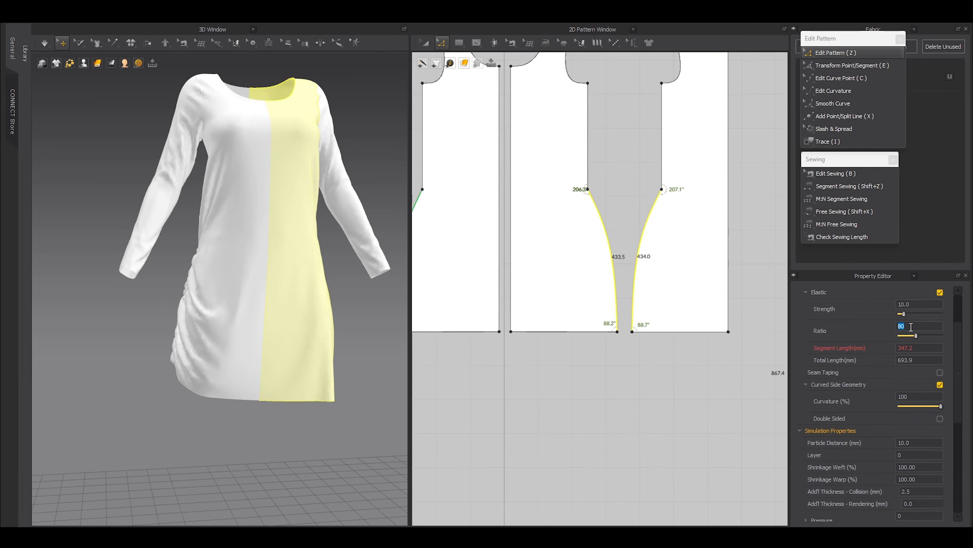
right_click_drag(271, 301, 336, 322)
key("space")
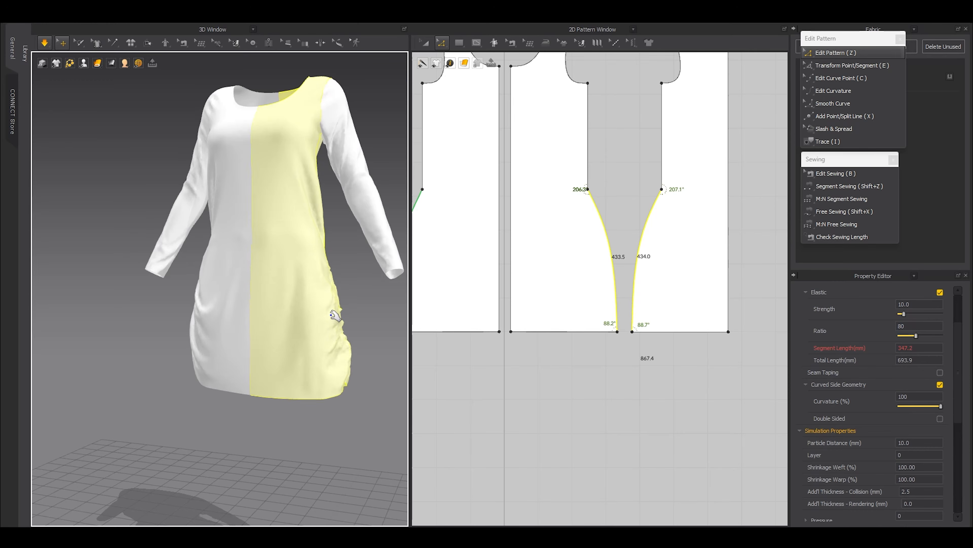
key("space")
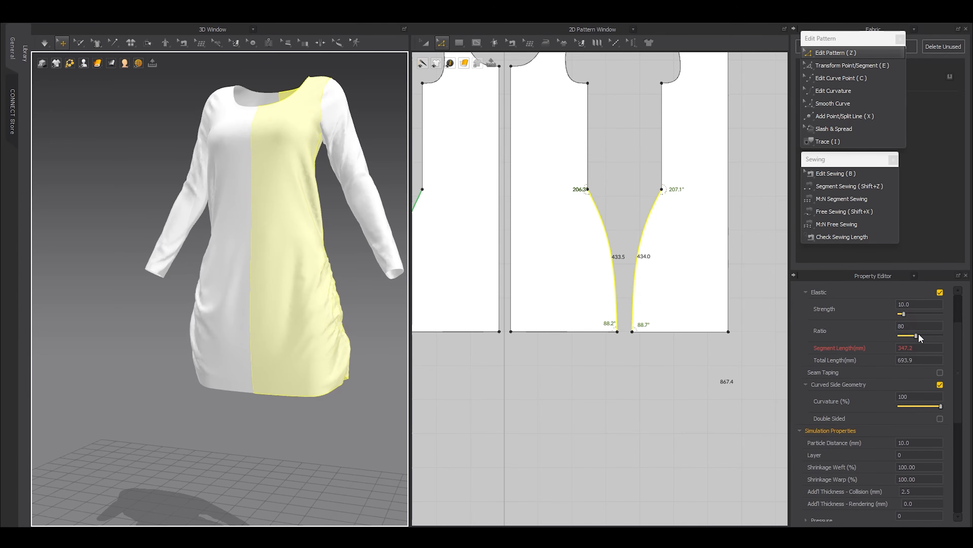
- Set the second side seam's elastic ratio to 60, simulate the gathers, and enter another ratio for a further simulation
double_click(920, 326)
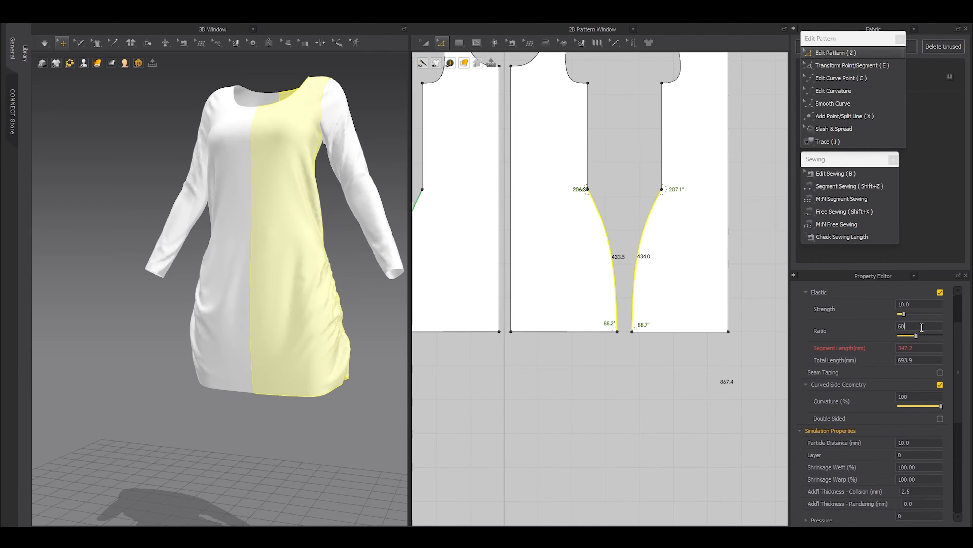
key("space")
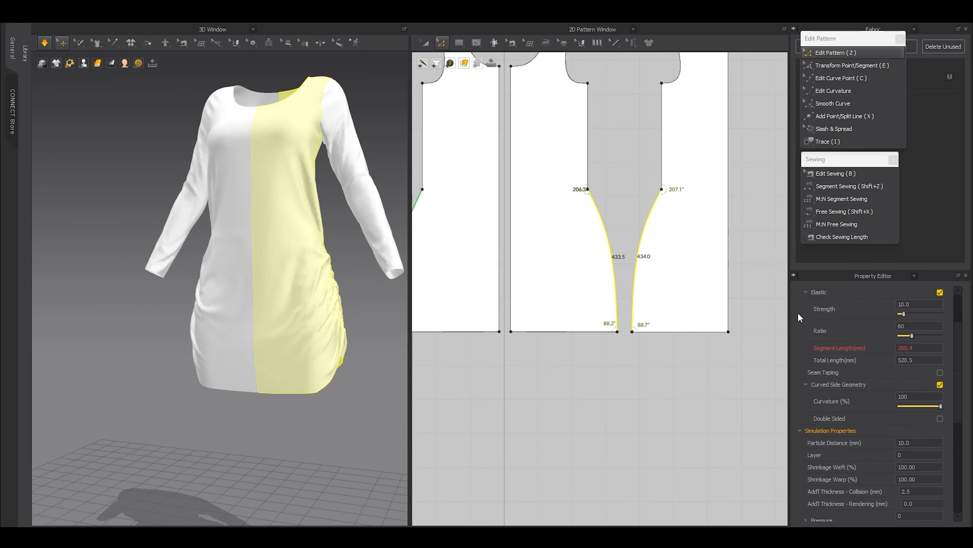
key("space")
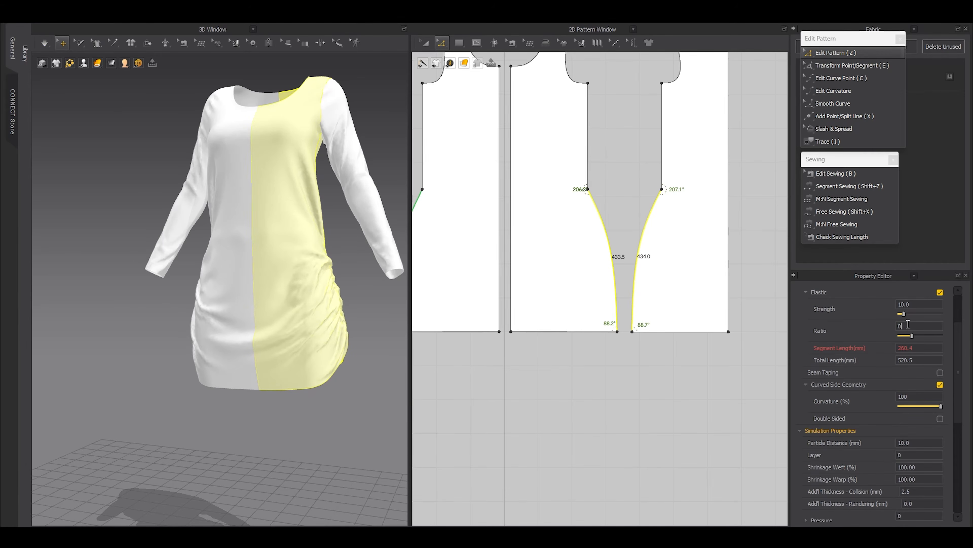
key("Return")
key("space")
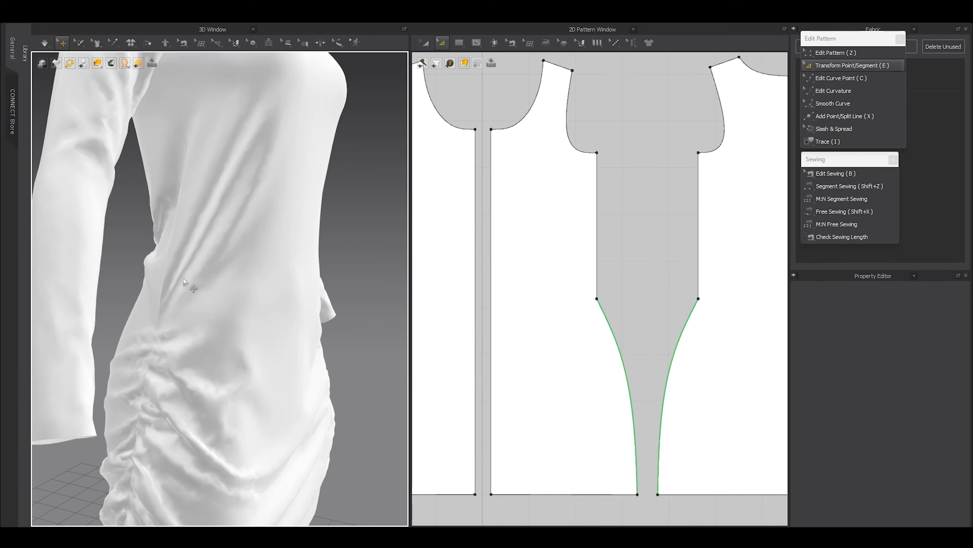
- Add a point on the facing front and back side seams, about 72.5 mm above the start of the lower curve
left_click(189, 276)
right_click_drag(172, 311, 203, 291)
scroll(203, 290, "down", 5)
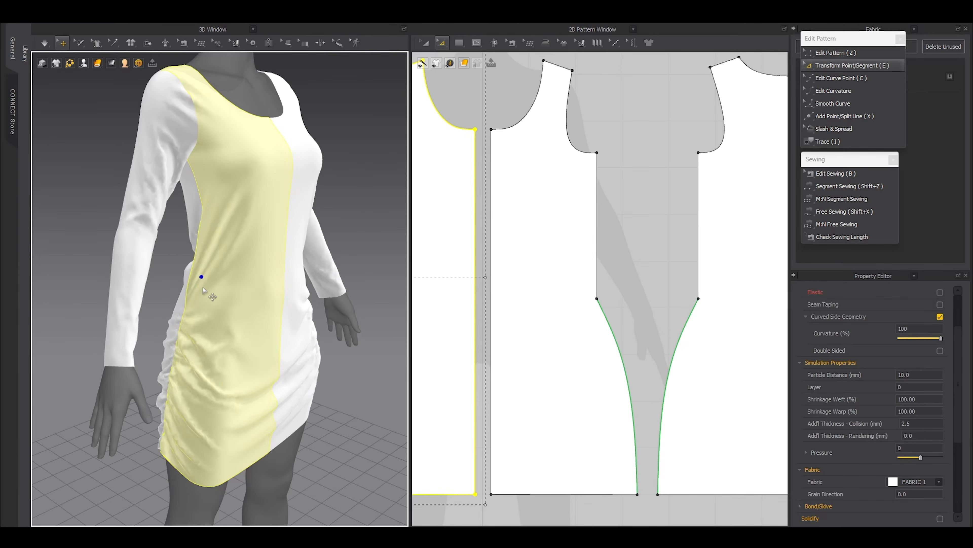
left_click(202, 277)
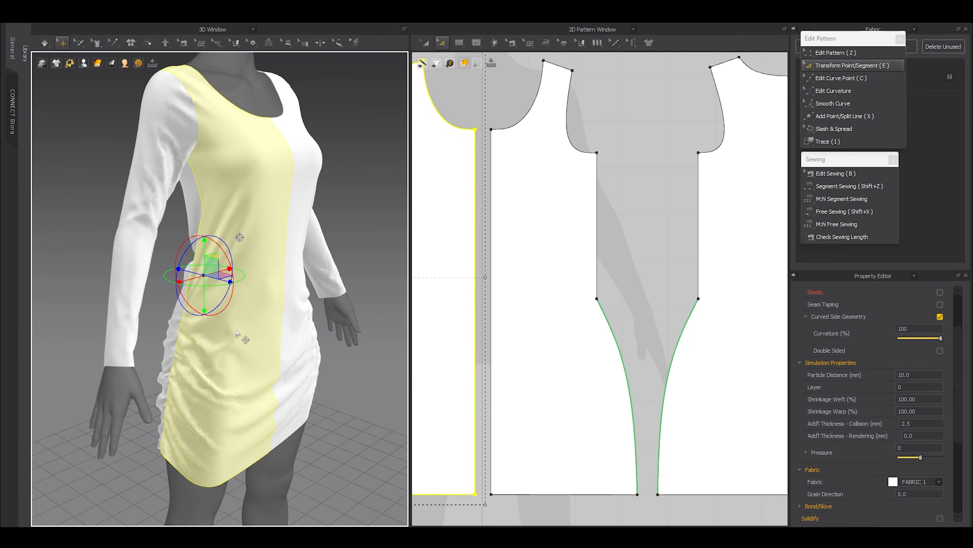
scroll(650, 310, "down", 5)
scroll(544, 255, "up", 7)
middle_click_drag(525, 310, 586, 287)
key("x")
left_click(593, 285)
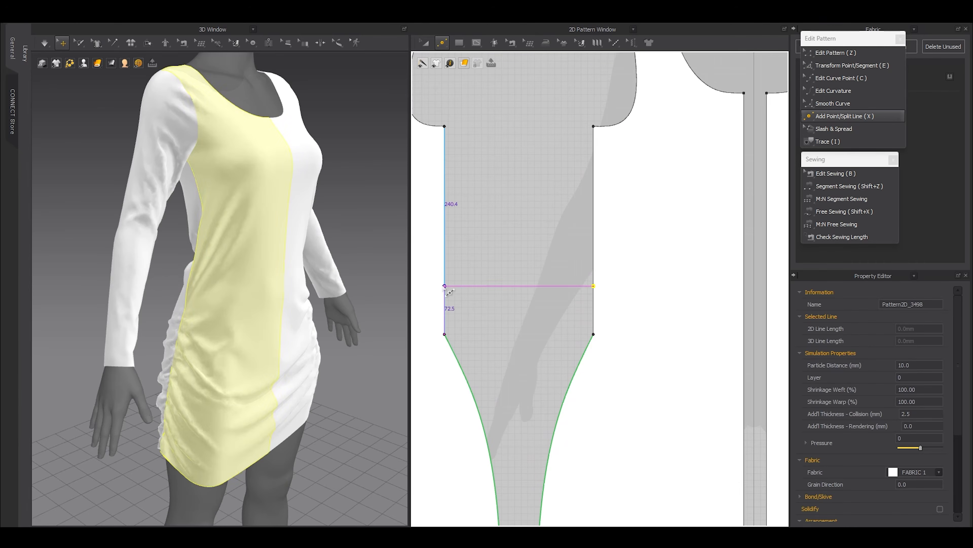
left_click(445, 285)
- Try removing the points where the side-seam curves start, and undo back to the seams without the added points
scroll(517, 326, "down", 3)
key("z")
left_click_drag(599, 363, 465, 326)
scroll(467, 327, "down", 5)
key("ctrl+z")
key("ctrl+z")
key("ctrl+z")
- Turn off Elastic on all four curved lower side-seam segments of the body patterns
left_click(508, 342)
left_click(486, 352, "shift")
left_click(617, 354, "shift")
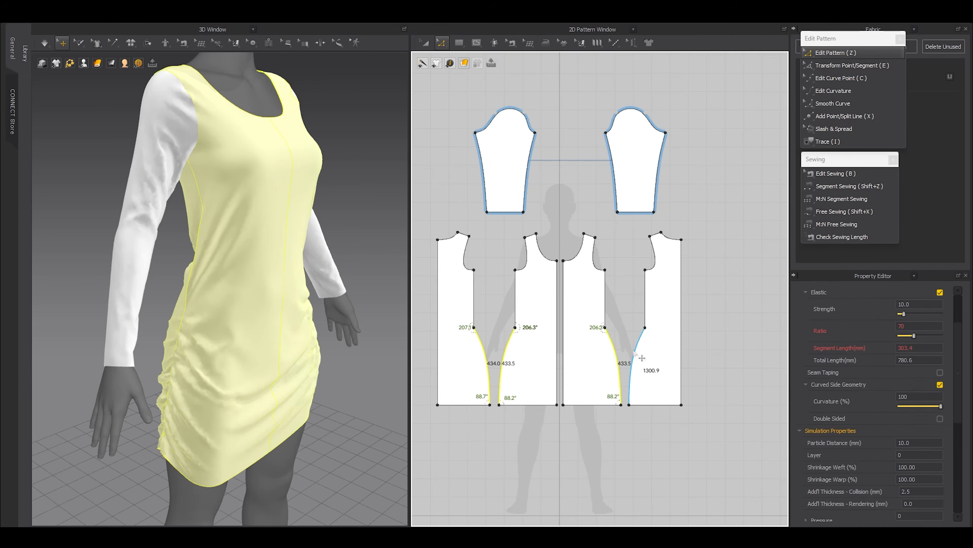
left_click(636, 352, "shift")
- Link the four body patterns for mirrored editing as Symmetric Pattern (with Sewing)
key("a")
left_click_drag(716, 446, 421, 233)
right_click(454, 264)
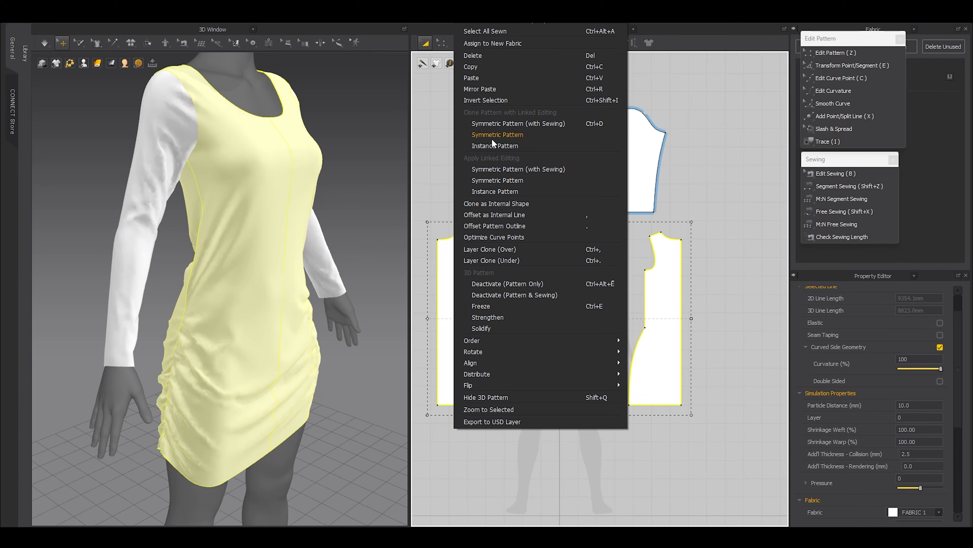
left_click(512, 170)
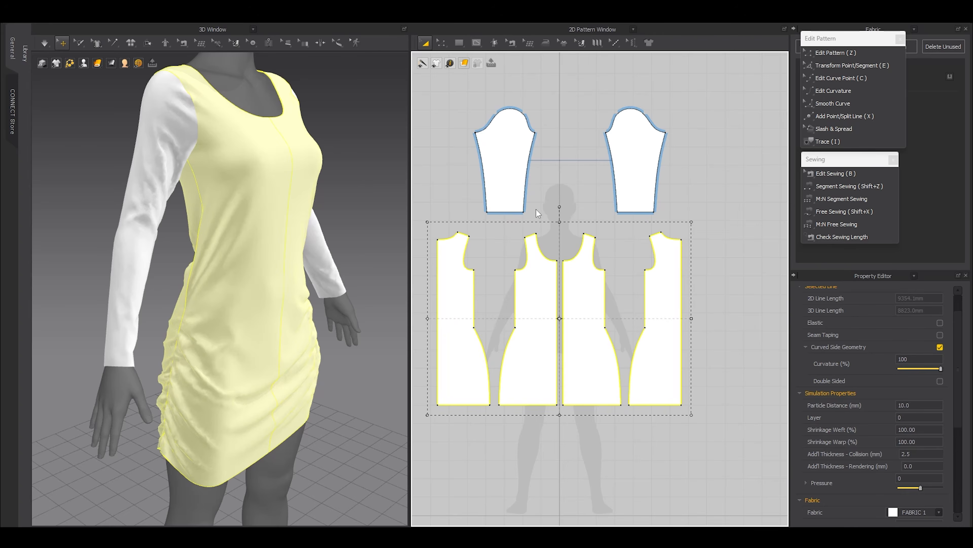
scroll(537, 319, "up", 3)
- Add a level pair of points on the linked back and front side seams, slightly above the start of the curves
left_click(536, 314)
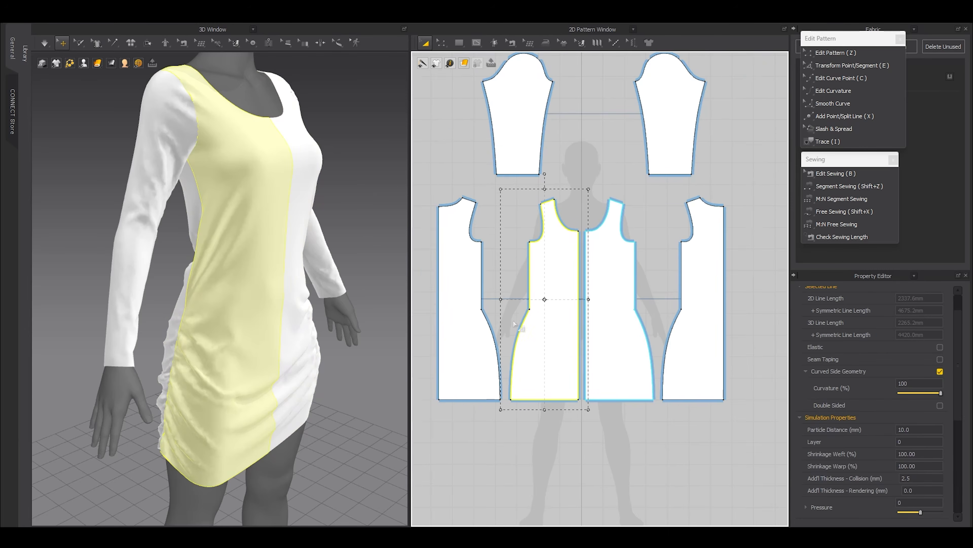
key("x")
scroll(498, 291, "up", 5)
left_click(484, 278)
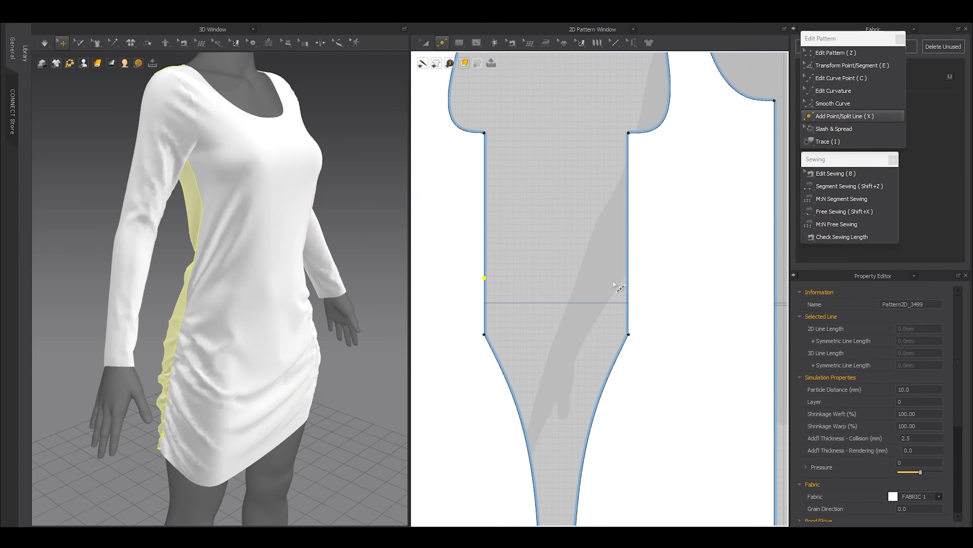
left_click(628, 277)
- Delete the old curve-start points from the side seams, leaving straight lower seams from the new higher points
scroll(621, 344, "down", 5)
key("z")
left_click_drag(642, 370, 552, 333)
left_click(571, 335)
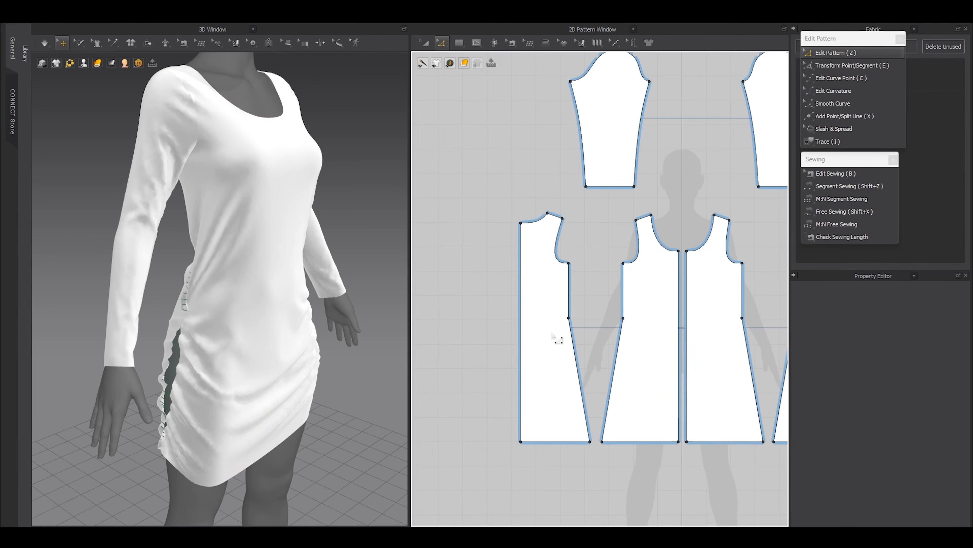
- Bend the straight lower side seams of the back and front patterns outward into matching hip curves
scroll(571, 335, "up", 3)
key("c")
left_click_drag(573, 338, 581, 335)
left_click_drag(650, 332, 657, 314)
left_click_drag(586, 339, 576, 314)
scroll(601, 395, "down", 4)
- Simulate the reshaped dress on the avatar and pull the front cloth near the hem into place
key("a")
middle_click_drag(251, 379, 256, 331)
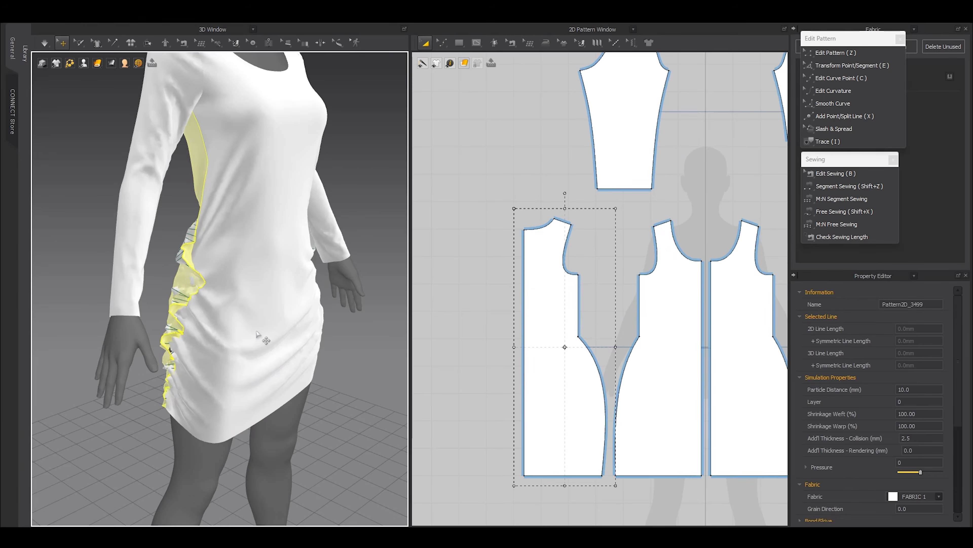
key("space")
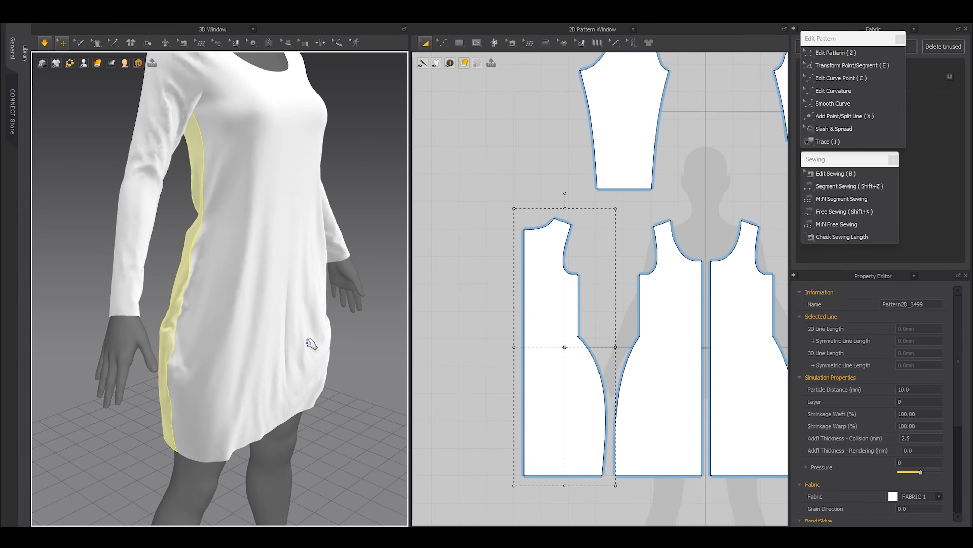
key("space")
right_click_drag(289, 324, 295, 344)
key("space")
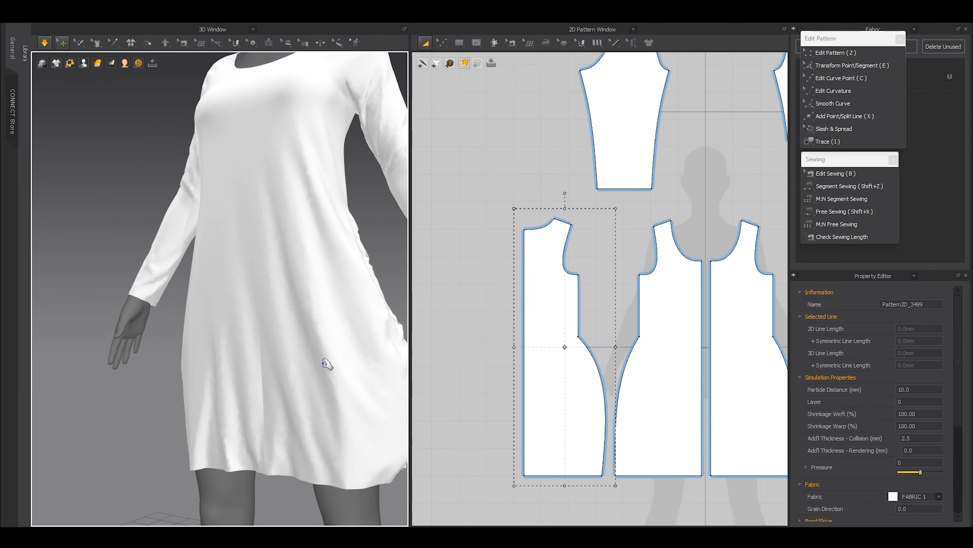
middle_click_drag(394, 422, 352, 386)
left_click_drag(323, 393, 315, 388)
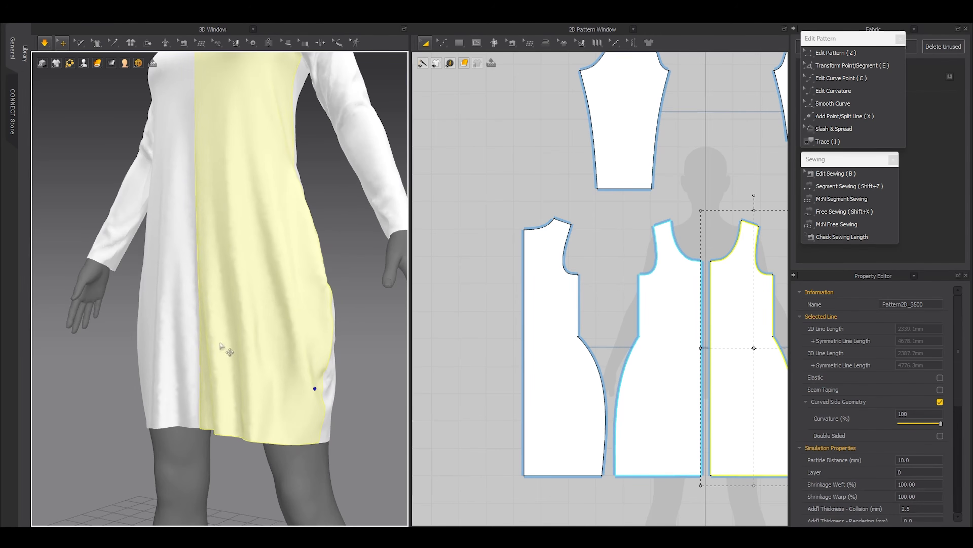
- Extend the hems of the front and back dress panels straight down, then briefly simulate the longer dress
right_click_drag(226, 350, 276, 352)
scroll(276, 352, "up", 2)
key("space")
scroll(604, 400, "down", 4)
middle_click_drag(586, 410, 553, 328)
scroll(550, 359, "up", 3)
key("z")
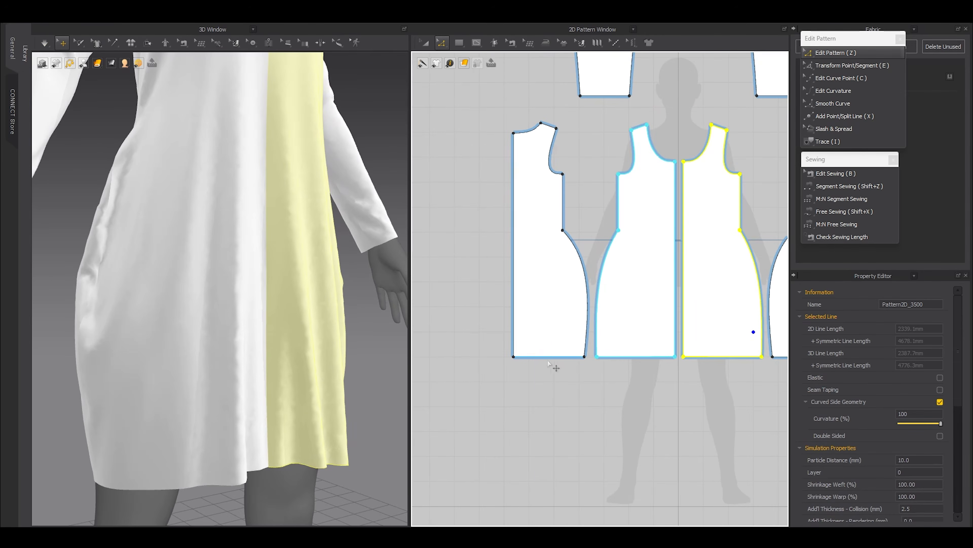
left_click(548, 357)
left_click(621, 357, "shift")
left_click_drag(622, 357, 622, 372, "shift")
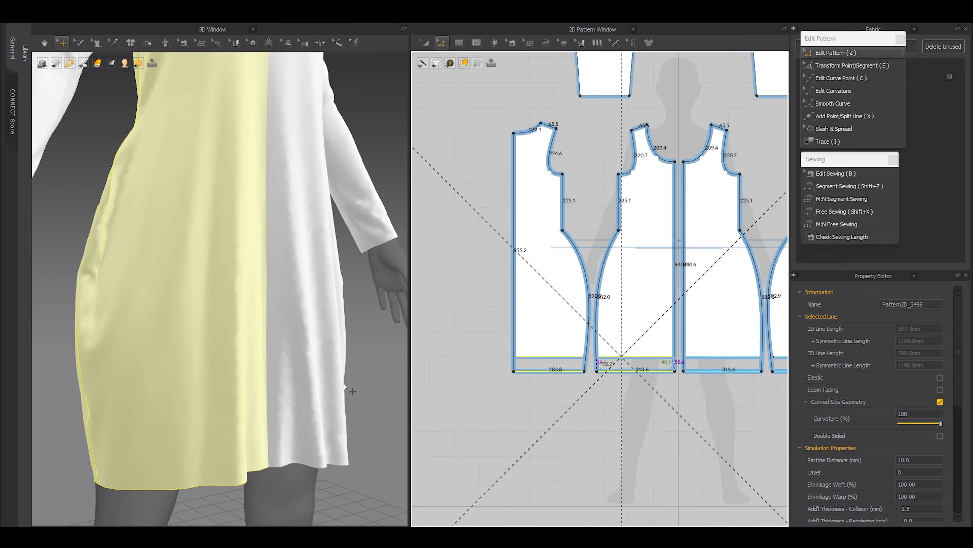
key("space")
key("space")
- Remove the symmetric editing link from the four front and back dress panels, leaving the sleeves linked
scroll(517, 277, "up", 1)
scroll(518, 272, "down", 4)
key("a")
left_click_drag(728, 368, 498, 201)
right_click(526, 247)
left_click(570, 181)
scroll(554, 308, "up", 5)
left_click(556, 355)
- Turn on Elastic for the curved lower side seams of all four dress panels, one front-back pair at a time
key("z")
left_click(545, 219)
left_click(569, 224, "shift")
scroll(569, 224, "down", 2)
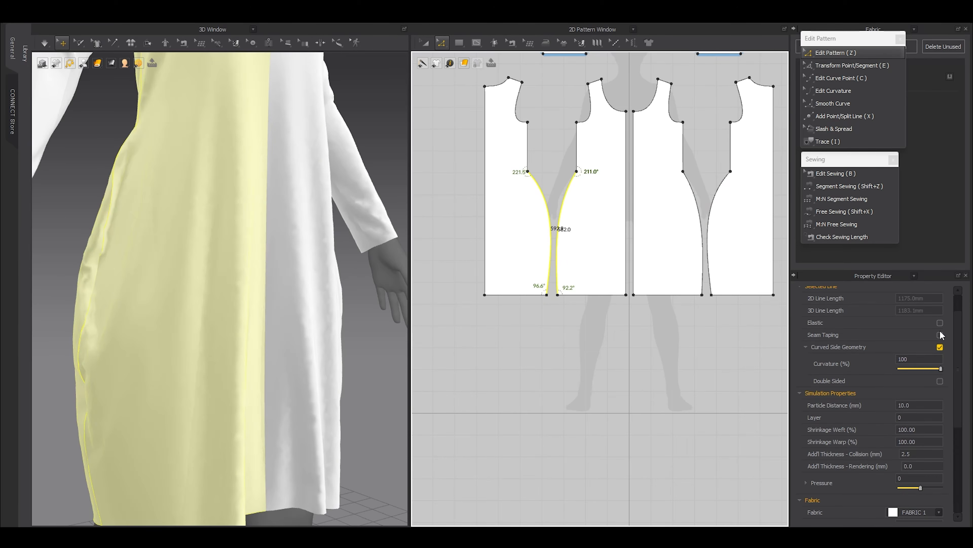
left_click(940, 323)
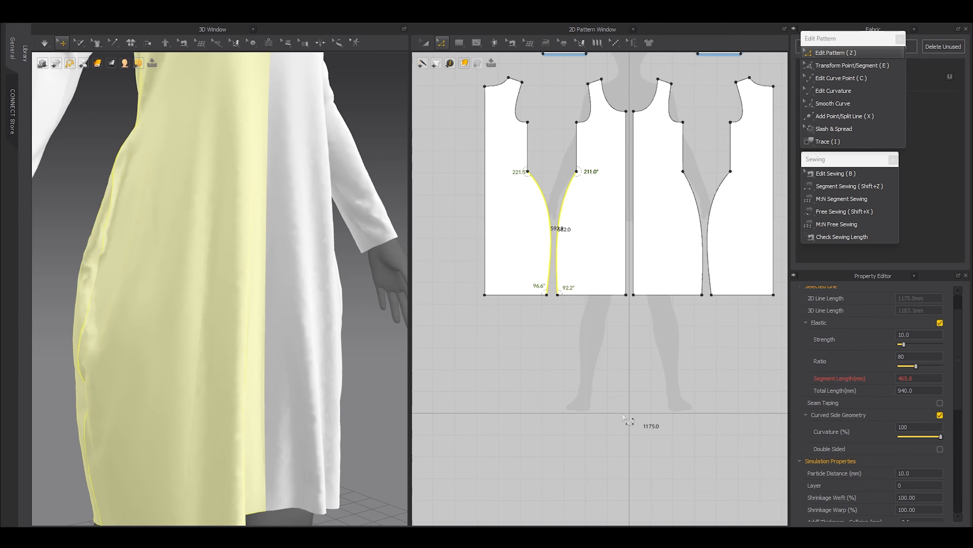
left_click(701, 264)
left_click(709, 237, "shift")
left_click(940, 323)
left_click(531, 399)
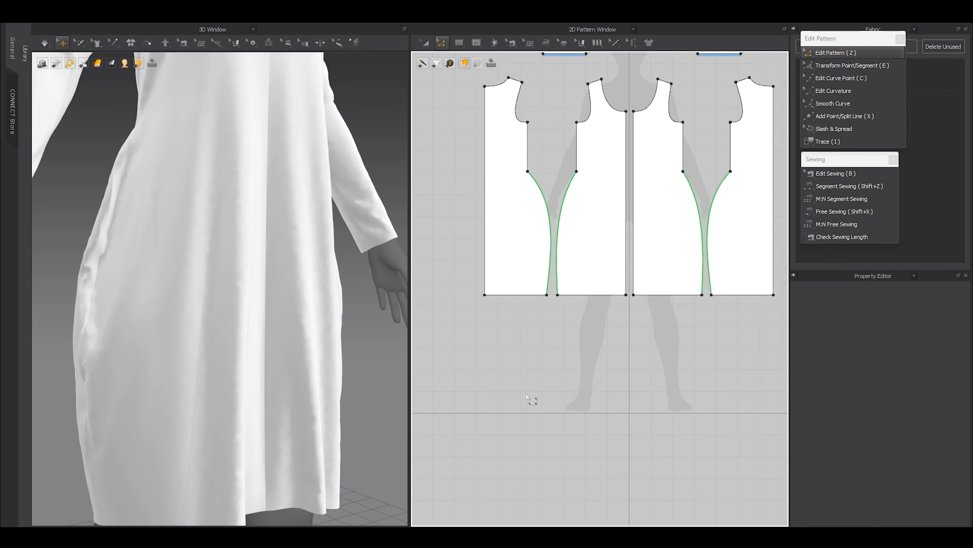
- Simulate the dress so the elastic side seams gather, then view the draping from the side
scroll(251, 352, "down", 5)
key("space")
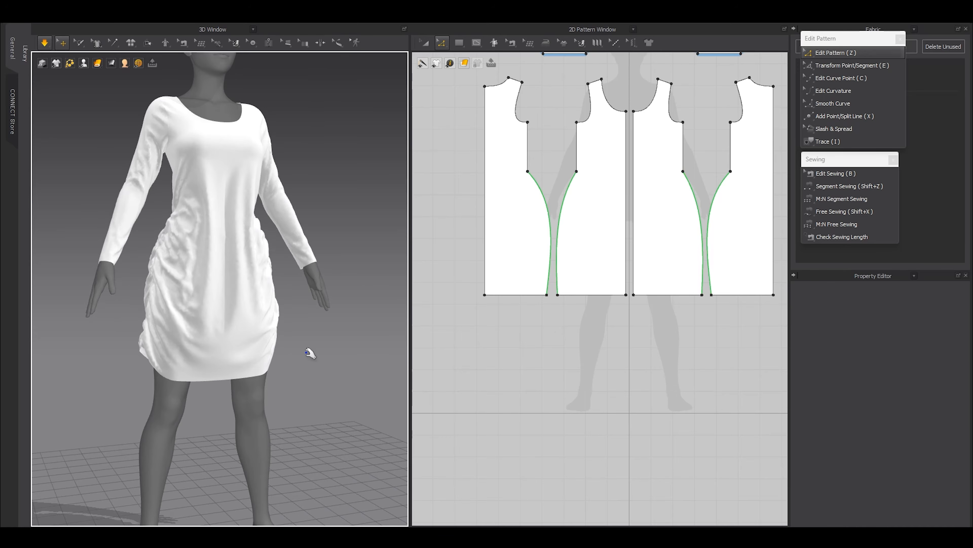
key("space")
right_click_drag(309, 353, 408, 324)
- Set the Elastic ratio to 70 on the first front-back pair of curved side seams and simulate from the front
left_click(551, 217)
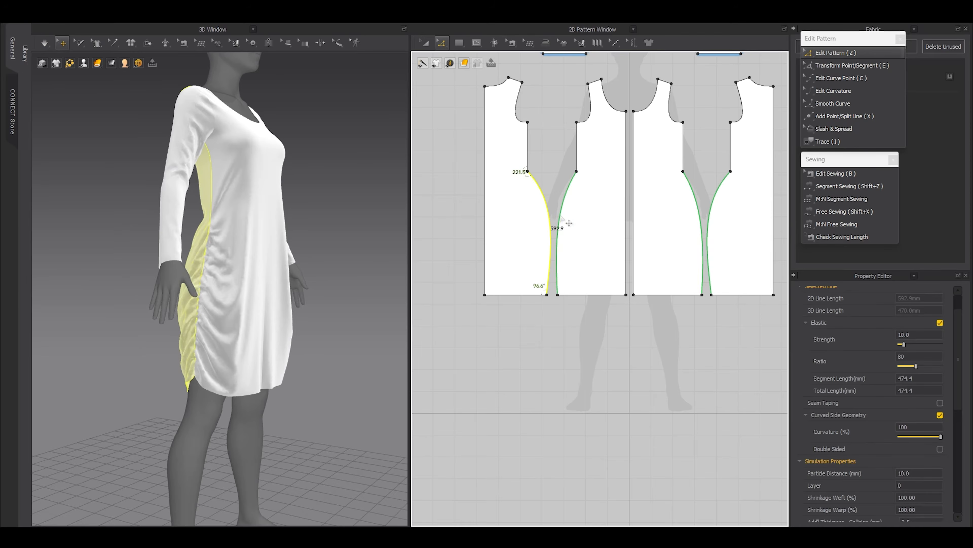
left_click(915, 338)
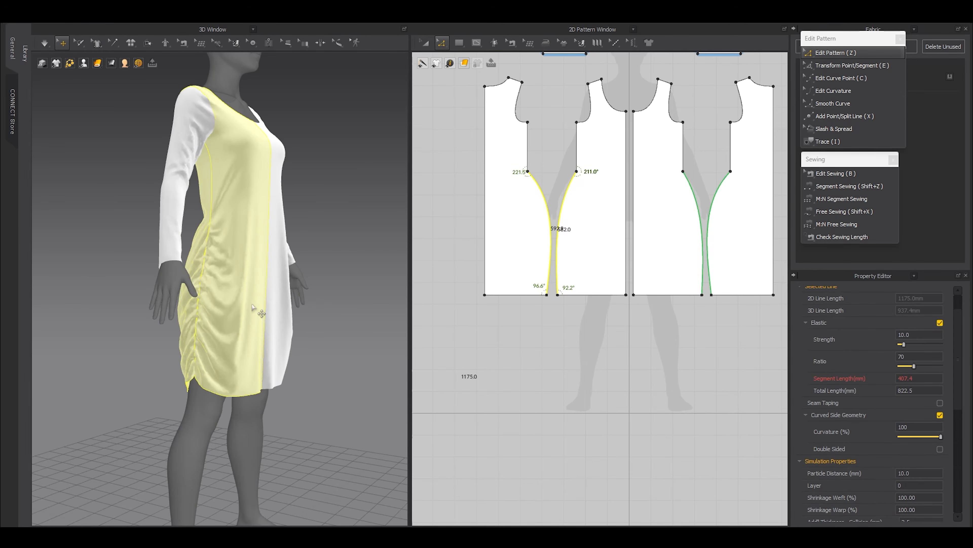
key("2")
key("space")
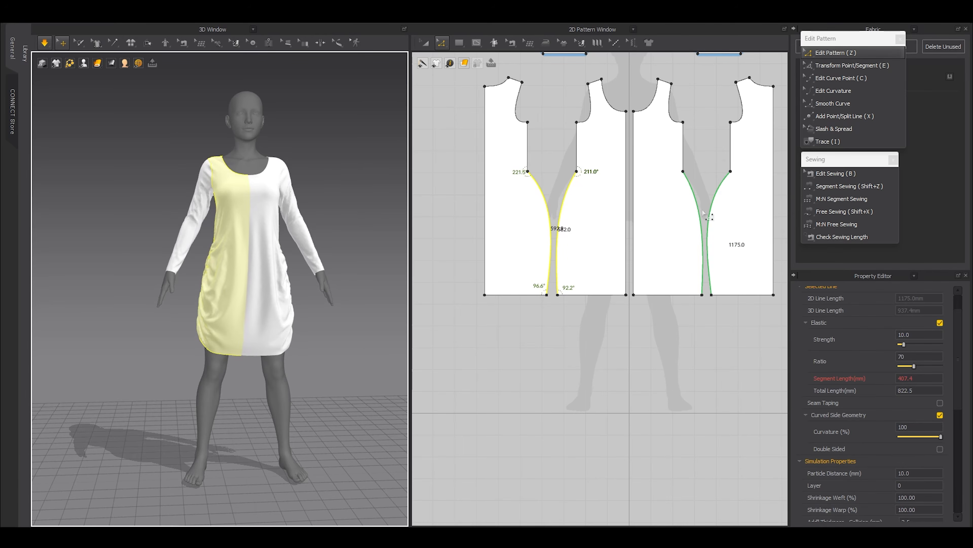
- Reduce the Elastic ratio of the opposite pair of curved side seams to 60 and on to 40 while simulating
left_click(710, 218)
double_click(915, 357)
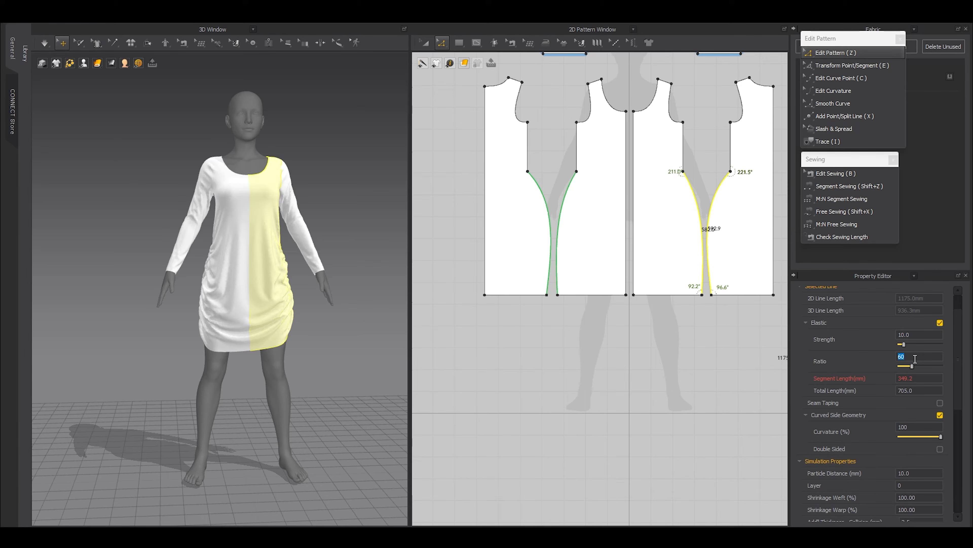
key("space")
scroll(268, 230, "up", 3)
left_click(285, 214)
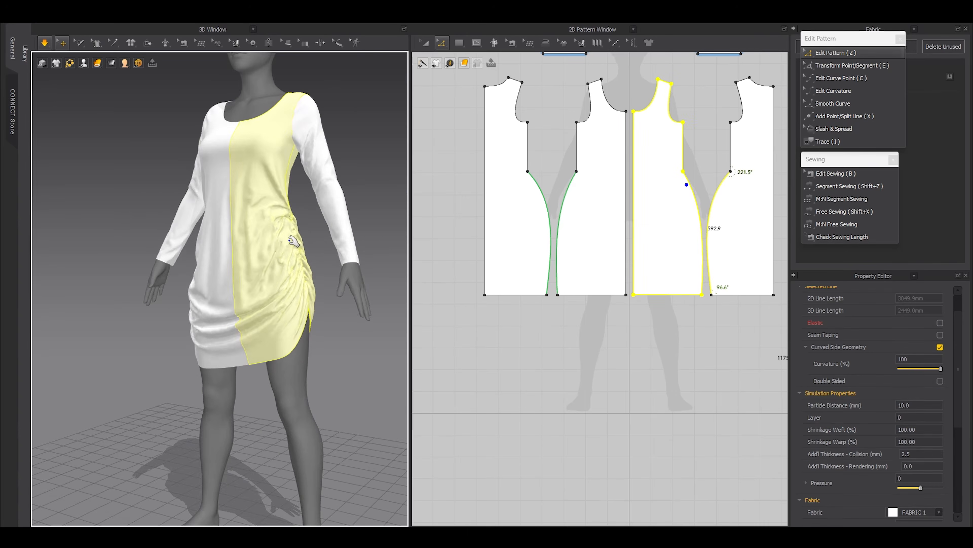
right_click_drag(330, 276, 309, 276)
- Hide the avatar and draw a 226.5 mm horizontal internal line across each front panel at the waist
key("shift+a")
right_click_drag(191, 345, 261, 358)
scroll(514, 369, "up", 2)
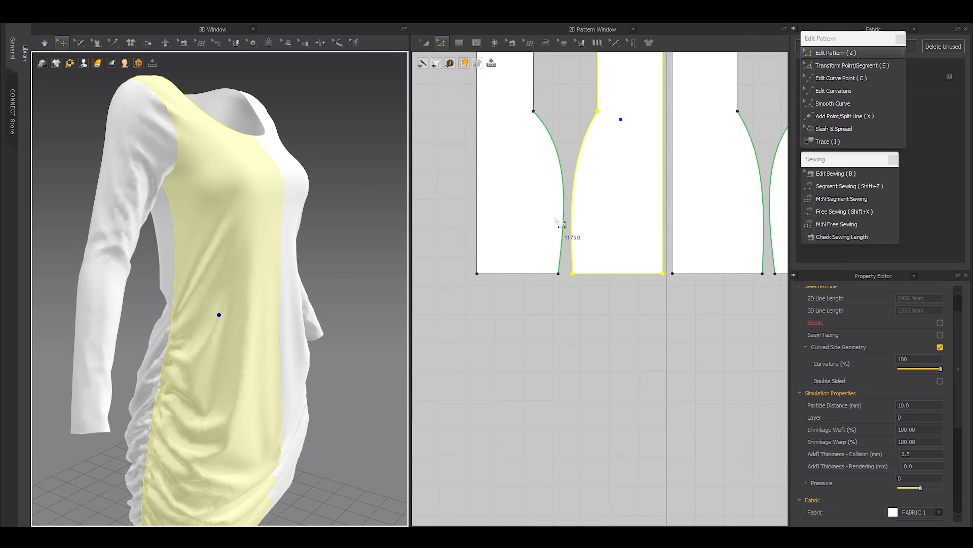
scroll(554, 219, "down", 3)
key("s")
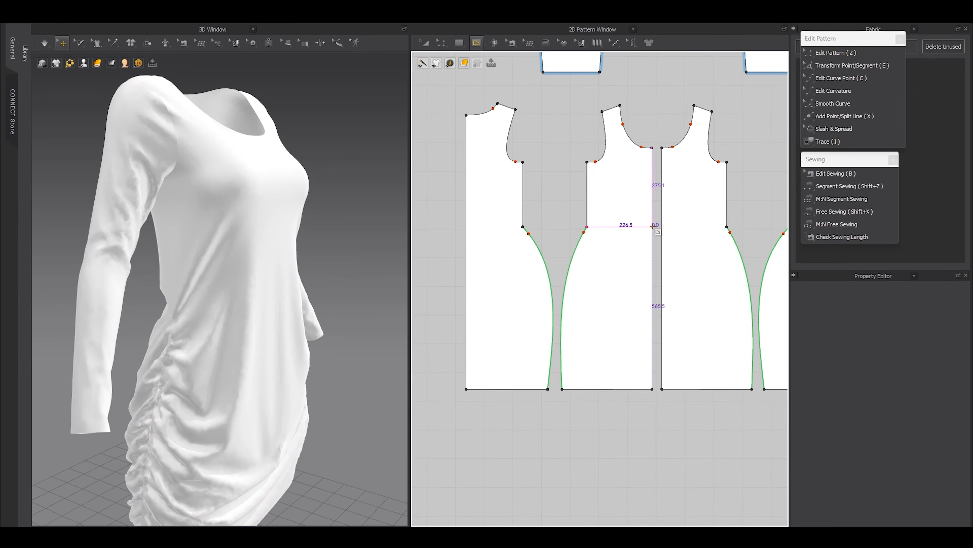
left_click(664, 225)
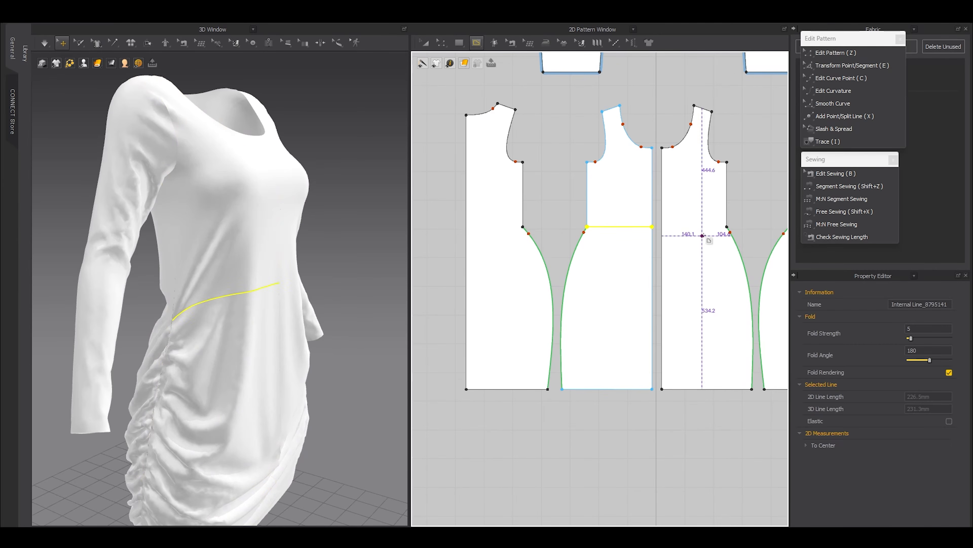
double_click(662, 226)
- Draw matching horizontal internal lines across both back panels at the waist, from side seam corner to centre edge
left_click(523, 227)
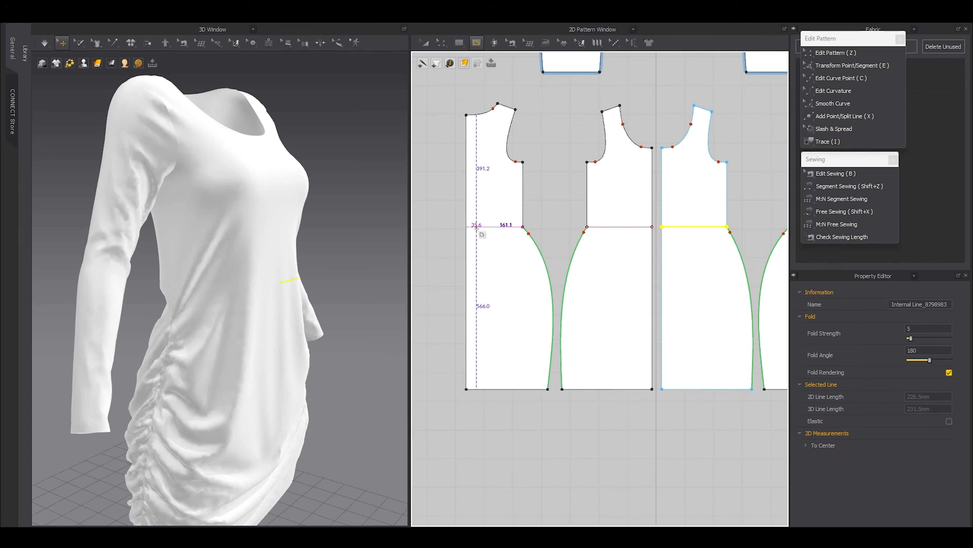
double_click(466, 226)
scroll(504, 253, "down", 3)
left_click(690, 236)
double_click(757, 230)
- Turn on Elastic for the four waist internal lines on the front and back panels
key("z")
left_click_drag(756, 229, 462, 271)
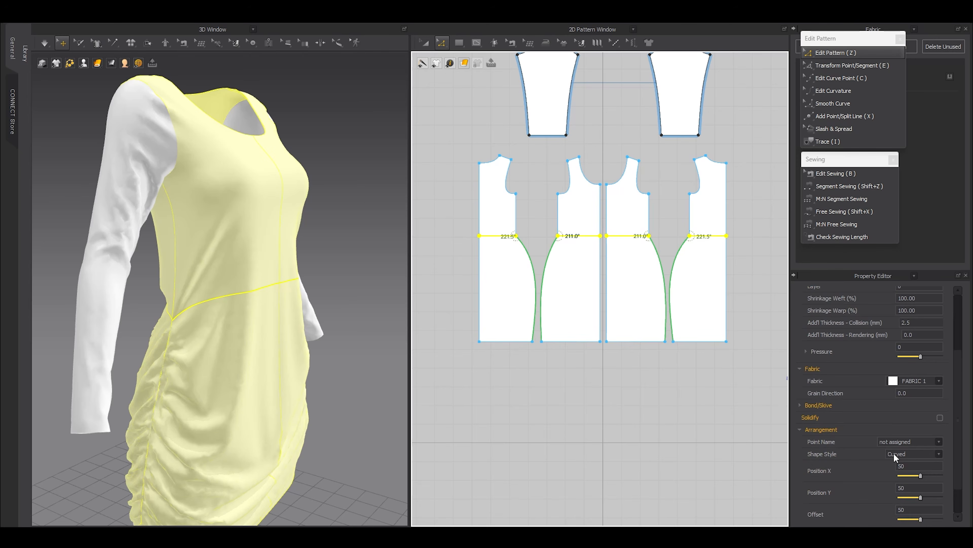
scroll(883, 446, "down", 3)
left_click(757, 292)
left_click(711, 235)
left_click(628, 235, "shift")
left_click(580, 236, "shift")
left_click(500, 235, "shift")
left_click(949, 421)
- Simulate the elastic waist from the front view and show the avatar again
key("2")
key("space")
key("space")
key("shift+a")
mouse_move(347, 319)
right_mouse_down()
mouse_move(387, 321)
mouse_move(356, 322)
right_mouse_up()
- Select the four waist internal lines and shift them slightly upward on the panels
left_click_drag(433, 233, 745, 261)
scroll(562, 231, "up", 2)
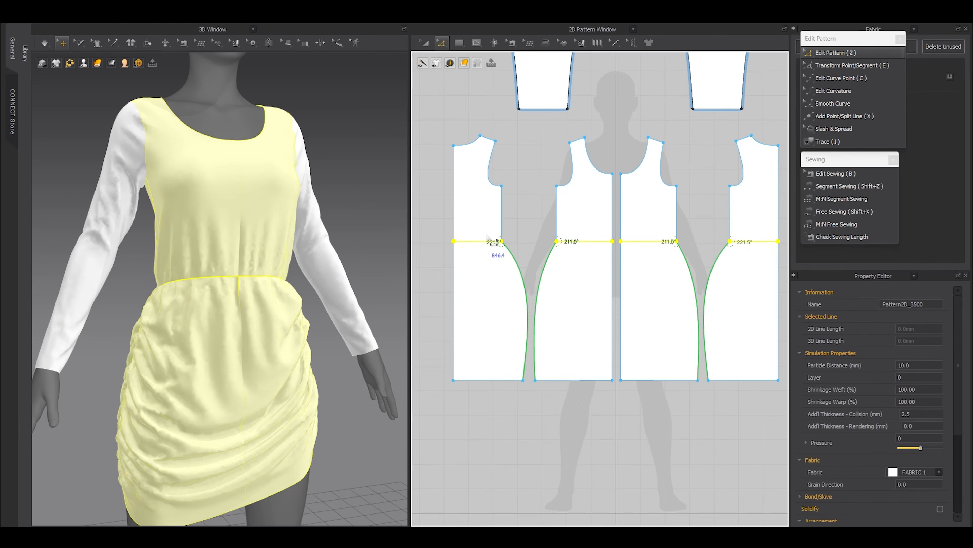
left_click_drag(489, 246, 491, 235)
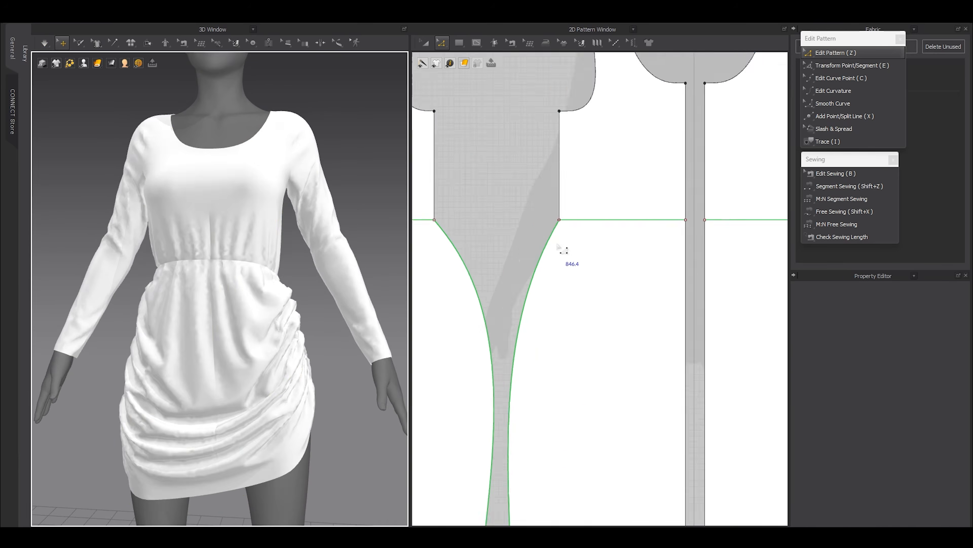
- Try to lower the centre-front end of the front waist line
scroll(558, 245, "up", 1)
scroll(690, 226, "up", 2)
middle_click_drag(701, 224, 633, 252)
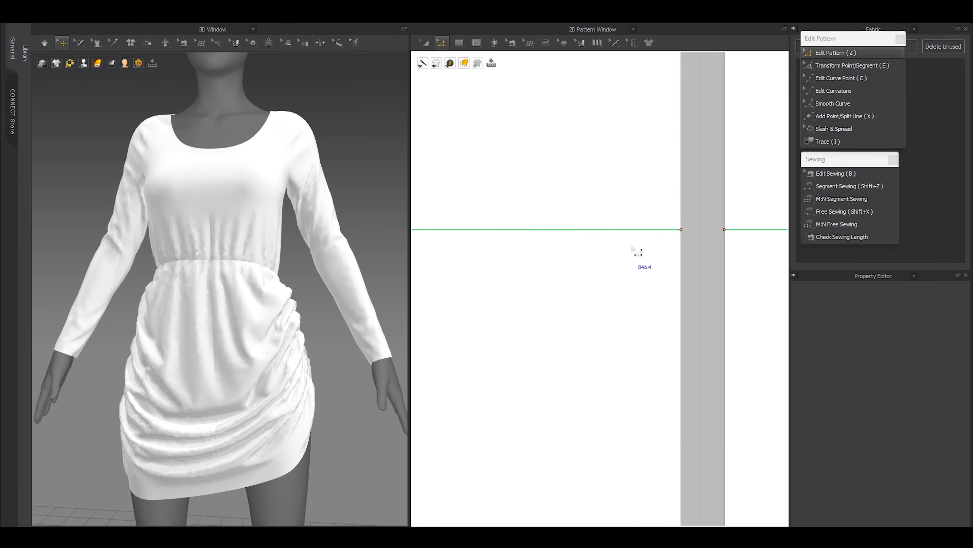
left_click(682, 230)
left_click_drag(682, 229, 682, 260)
scroll(660, 273, "down", 3)
key("ctrl+z")
- Lower the centre-front ends of both front waist lines into a shallow V and simulate the dress
left_click_drag(635, 251, 635, 269)
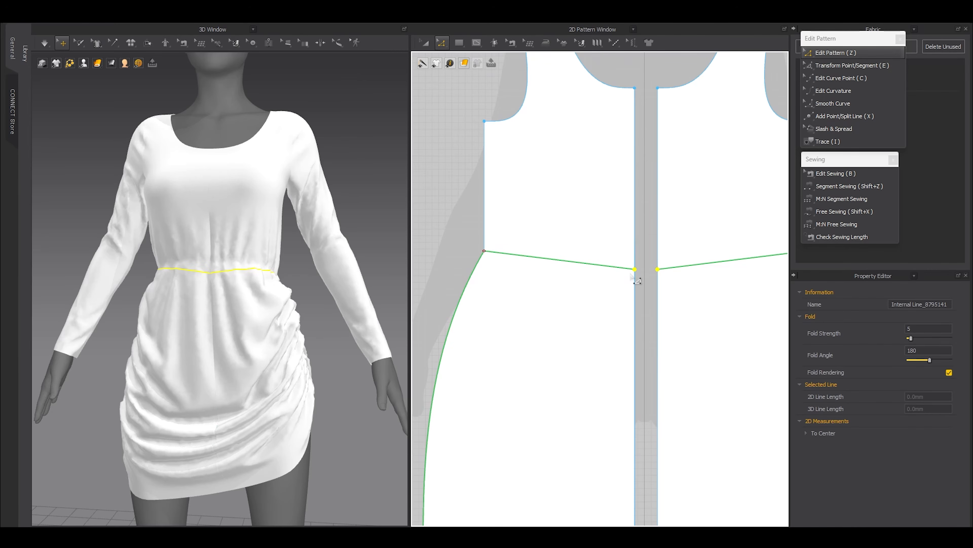
key("space")
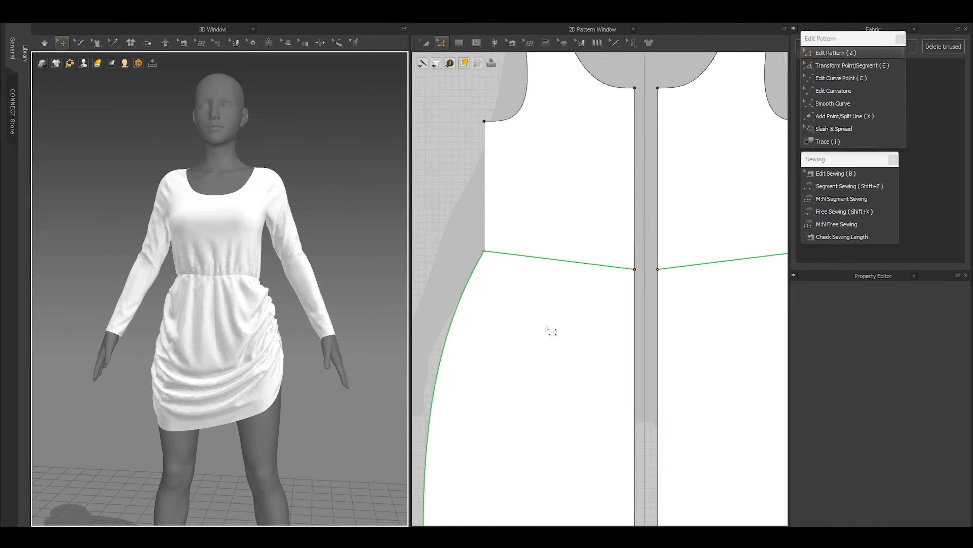
- Set the Elastic ratio of the more tightly gathered pair of side seams to 30 and simulate the drape
scroll(552, 330, "down", 5)
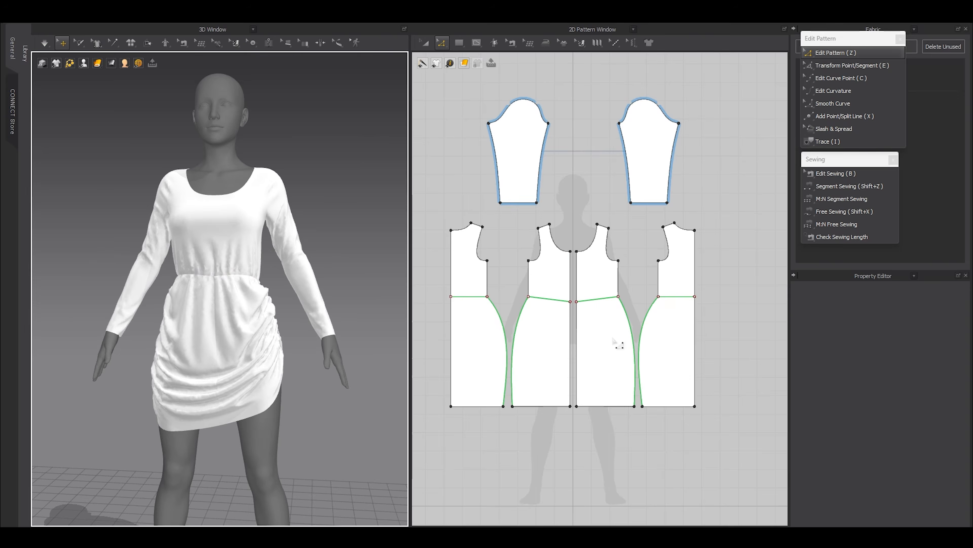
left_click(611, 285)
left_click(620, 291, "shift")
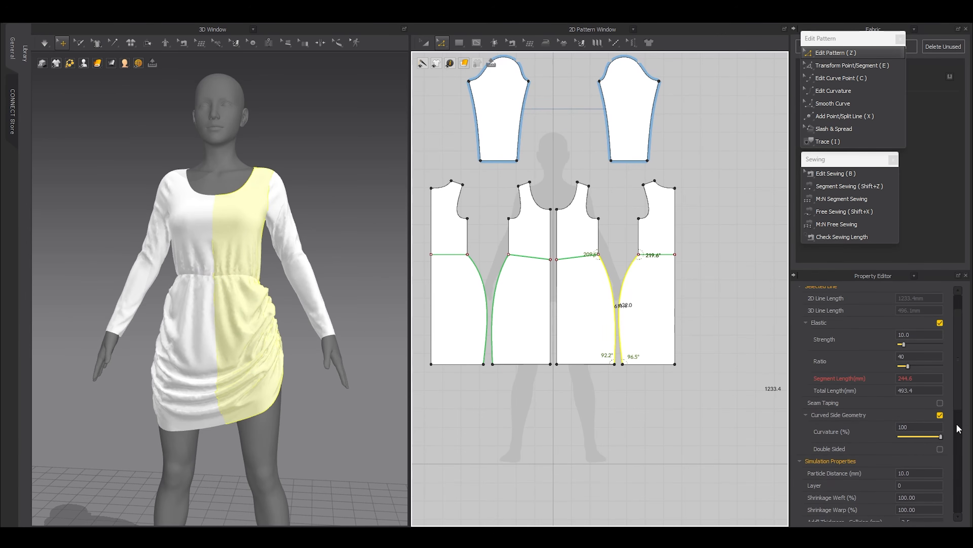
double_click(916, 355)
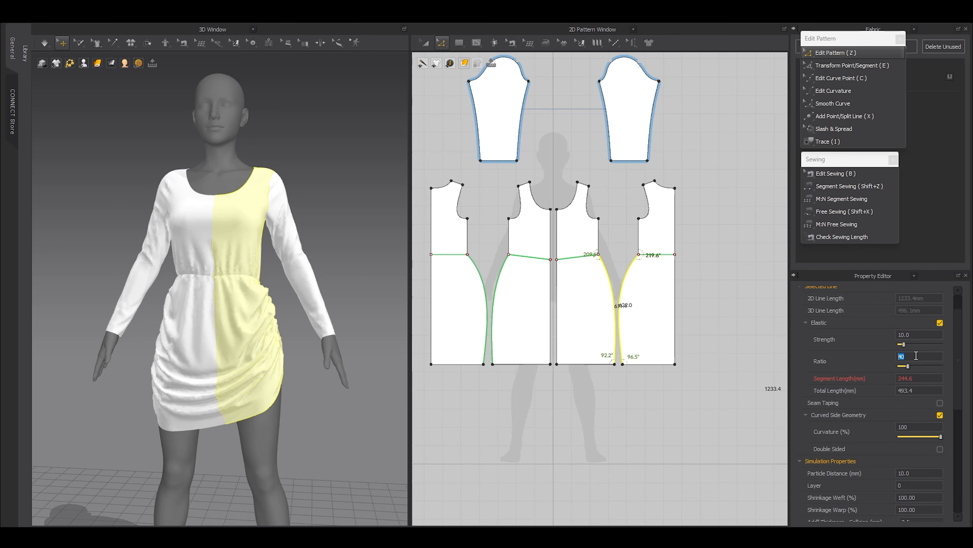
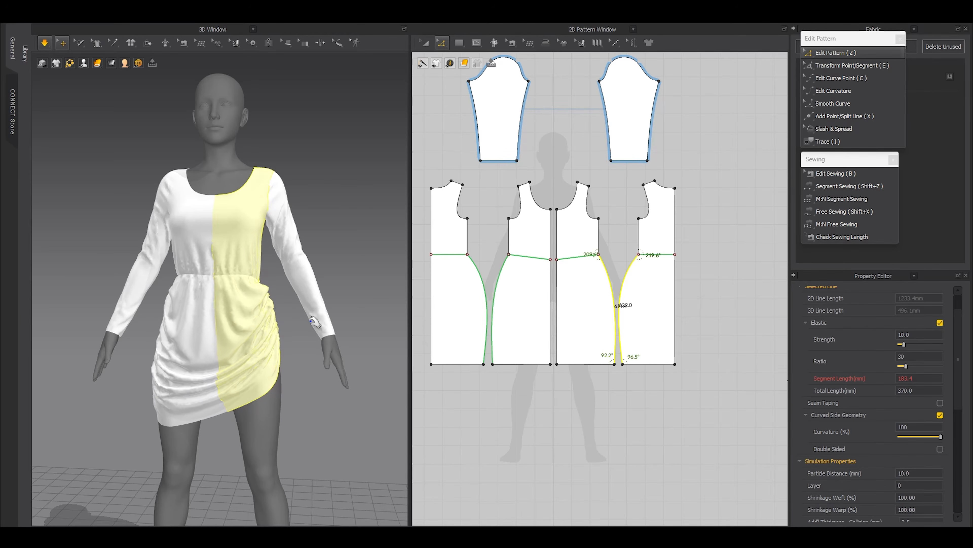
left_click(348, 241)
key("space")
right_click_drag(348, 242, 338, 320)
scroll(326, 326, "down", 1)
- Hide the avatar, move the hems of all four dress panels slightly down, and simulate the longer dress
key("shift+a")
middle_click_drag(439, 361, 521, 312)
scroll(521, 312, "down", 4)
left_click_drag(463, 303, 739, 353)
scroll(484, 323, "up", 5)
left_click_drag(600, 294, 600, 307, "shift")
key("space")
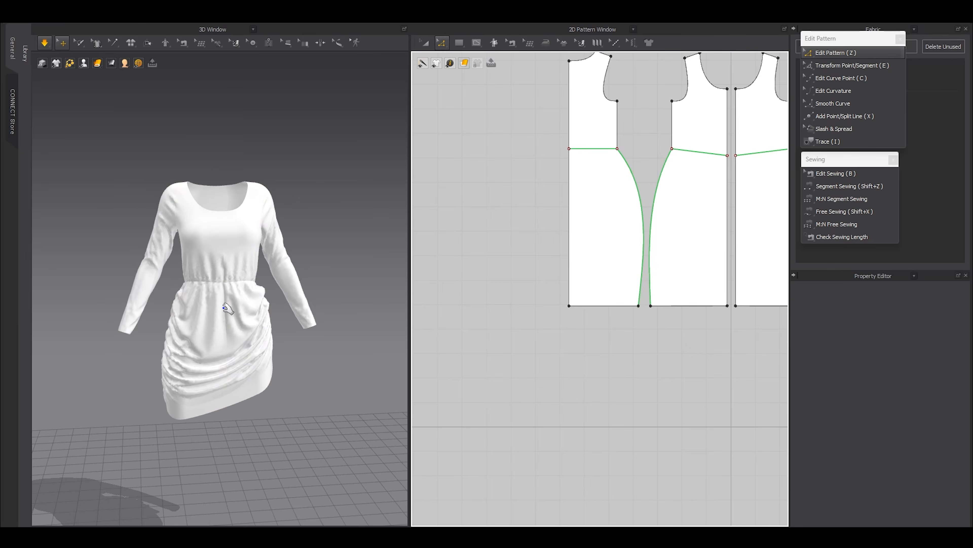
- Pull the sleeve fabric up the avatar's left arm during simulation so it bunches into folds around the elbow
scroll(261, 343, "up", 3)
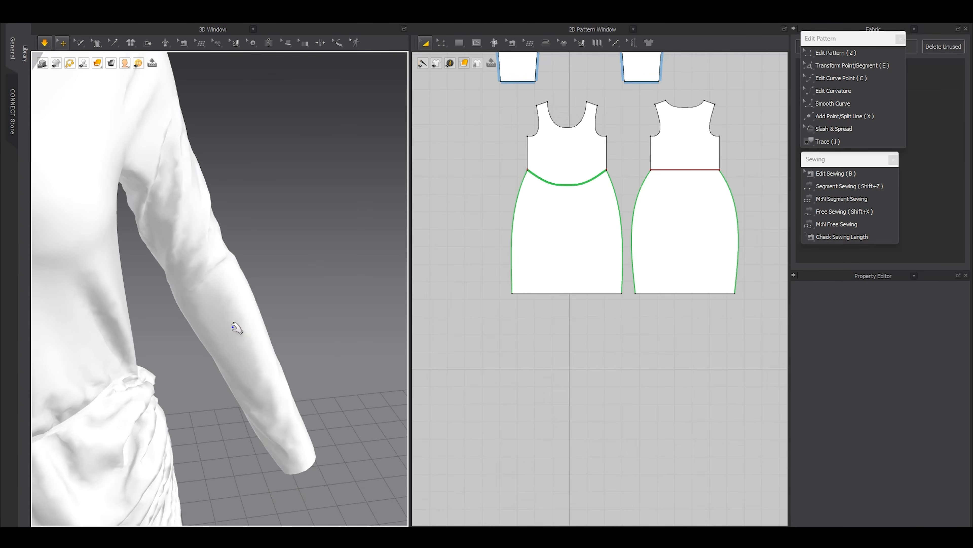
left_click_drag(214, 294, 201, 267)
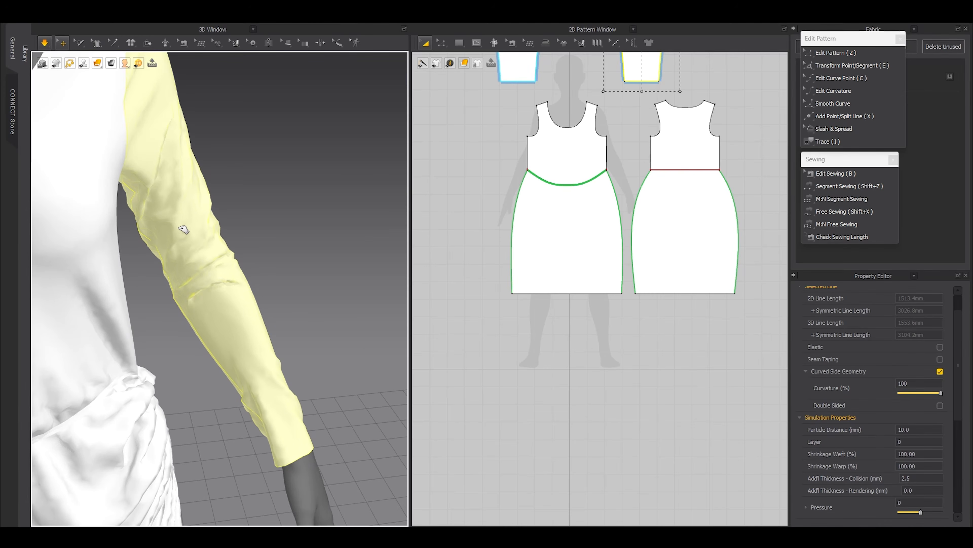
left_click_drag(217, 300, 197, 227)
left_click_drag(179, 189, 167, 135)
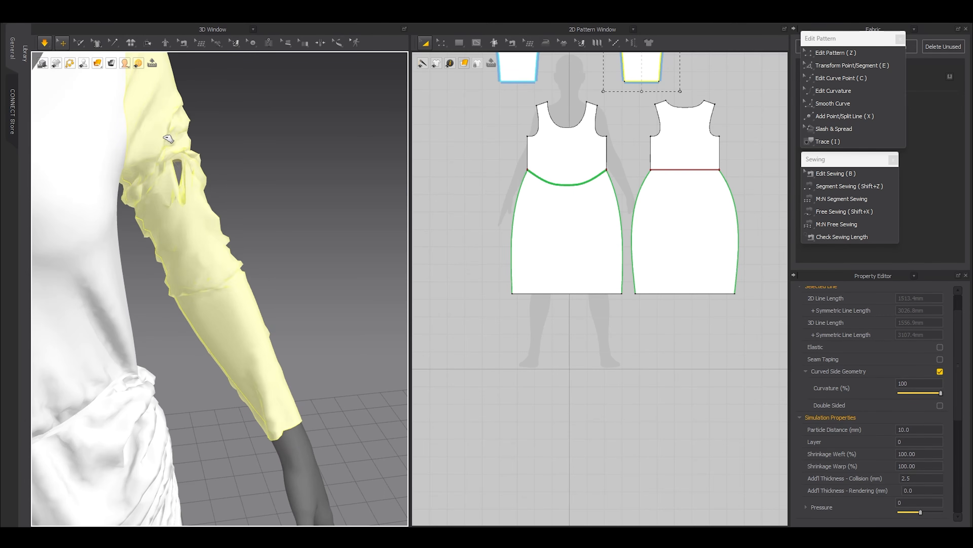
left_click_drag(204, 245, 218, 238)
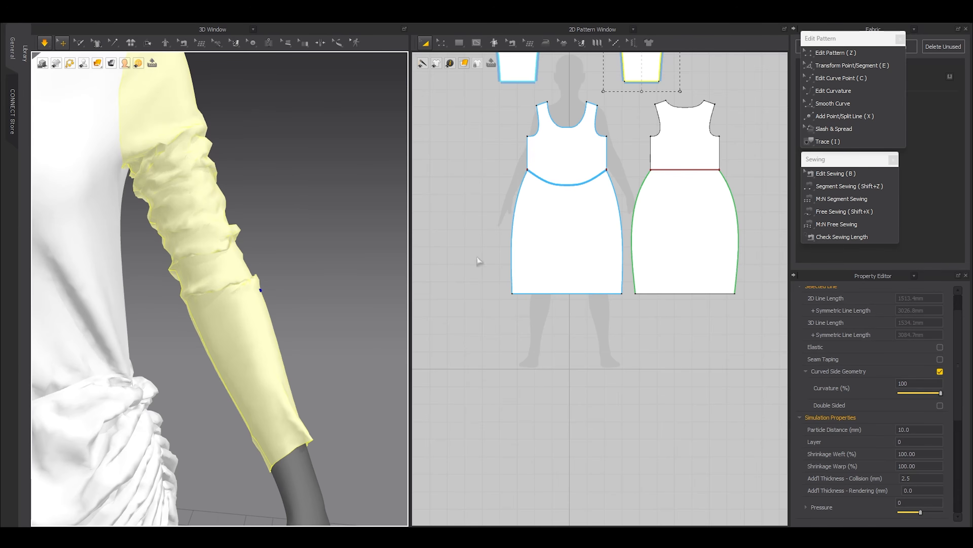
key("space")
right_click_drag(621, 112, 601, 222)
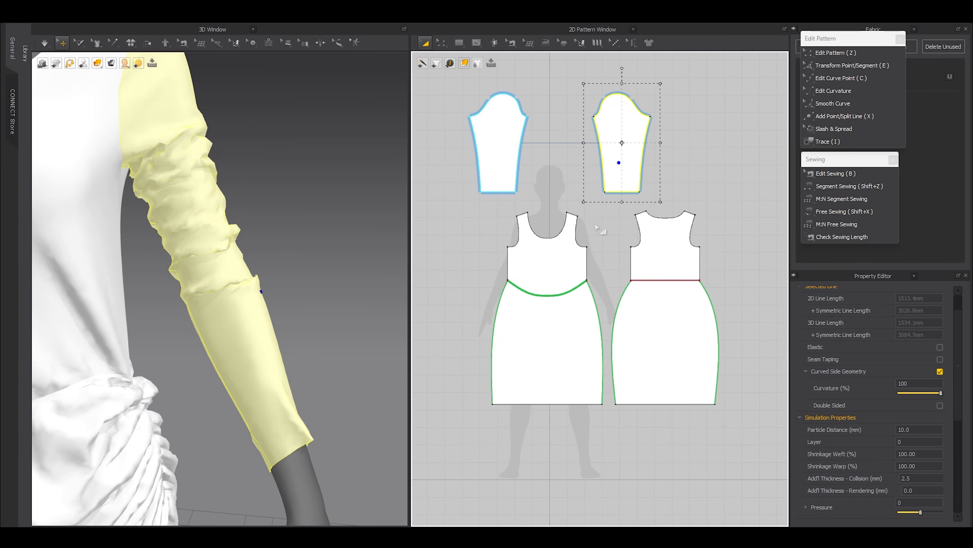
left_click_drag(187, 165, 215, 243)
key("space")
- Widen the cuff edge of the linked sleeve patterns evenly about its centre with Transform Point/Segment
scroll(619, 190, "up", 5)
key("z")
left_click_drag(529, 175, 752, 237)
key("e")
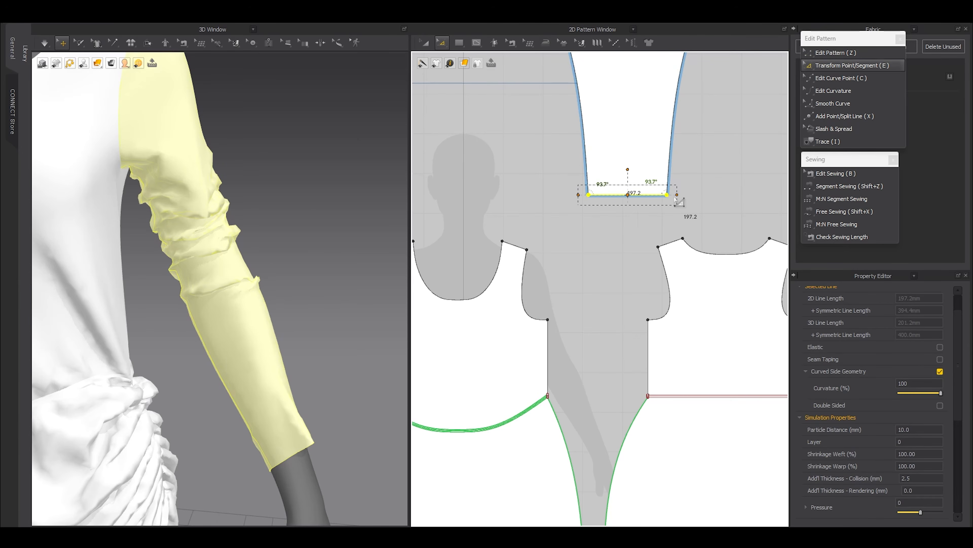
scroll(632, 198, "up", 3)
middle_click_drag(605, 263, 577, 319)
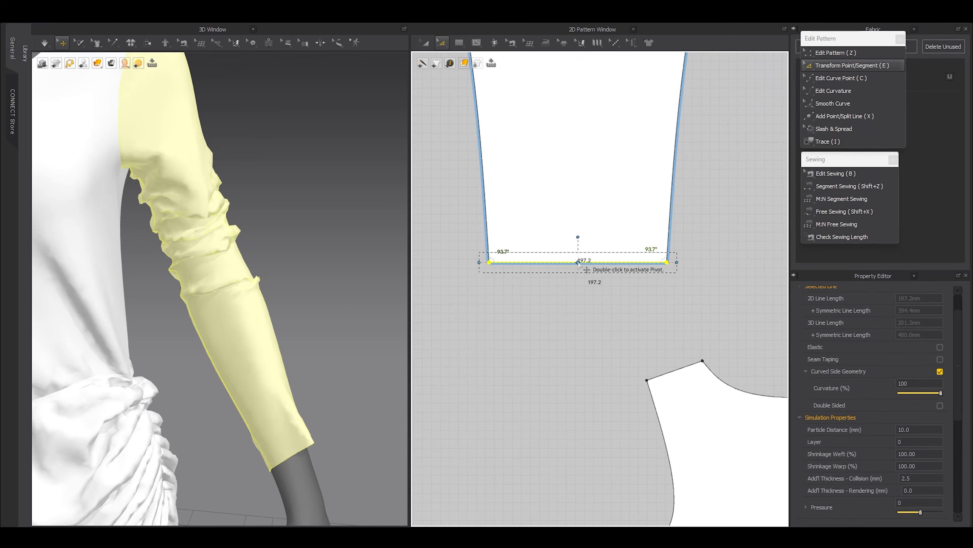
left_click_drag(686, 262, 701, 289)
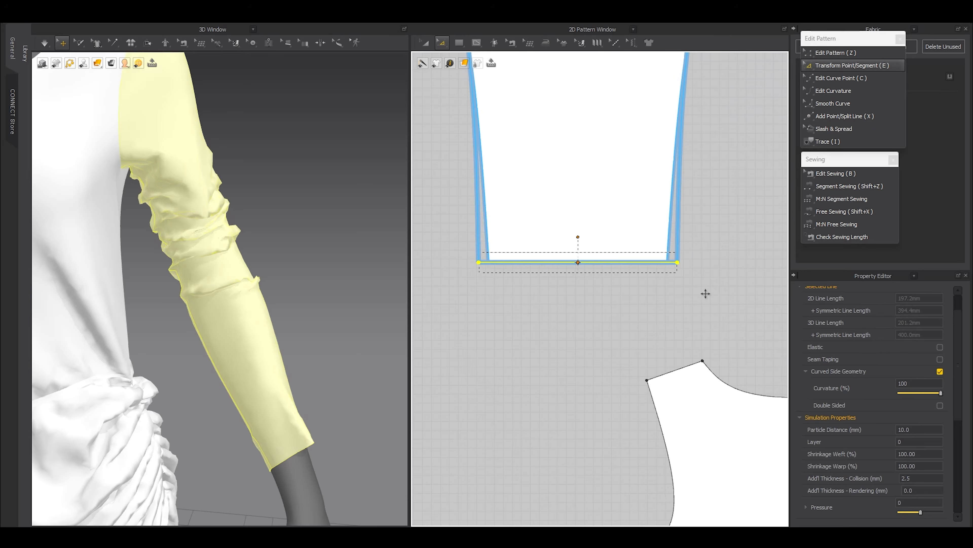
scroll(709, 268, "down", 3)
left_click(461, 254)
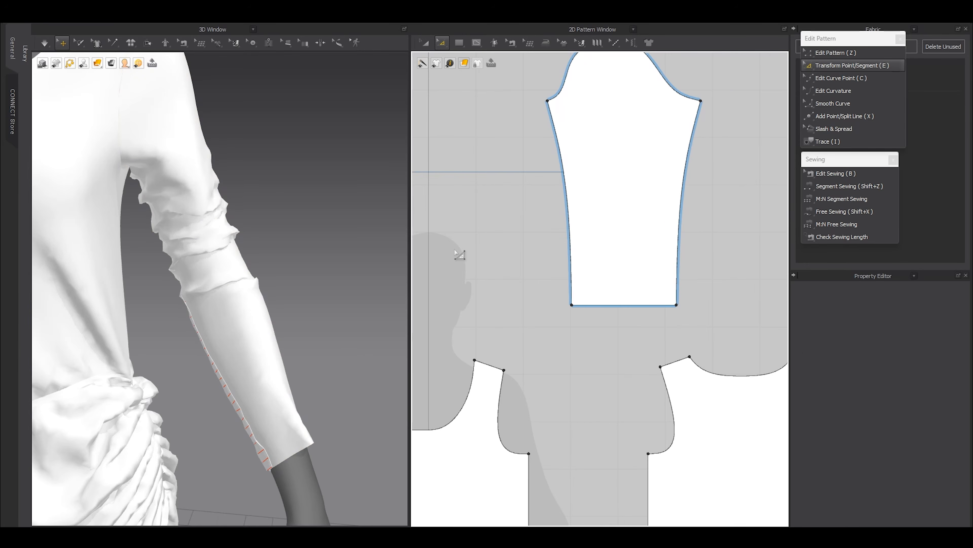
- Simulate the widened cuffs and pull the fabric of the avatar's left sleeve into further folds around the elbow and forearm
key("space")
left_click_drag(210, 231, 234, 294)
left_click_drag(317, 294, 329, 241)
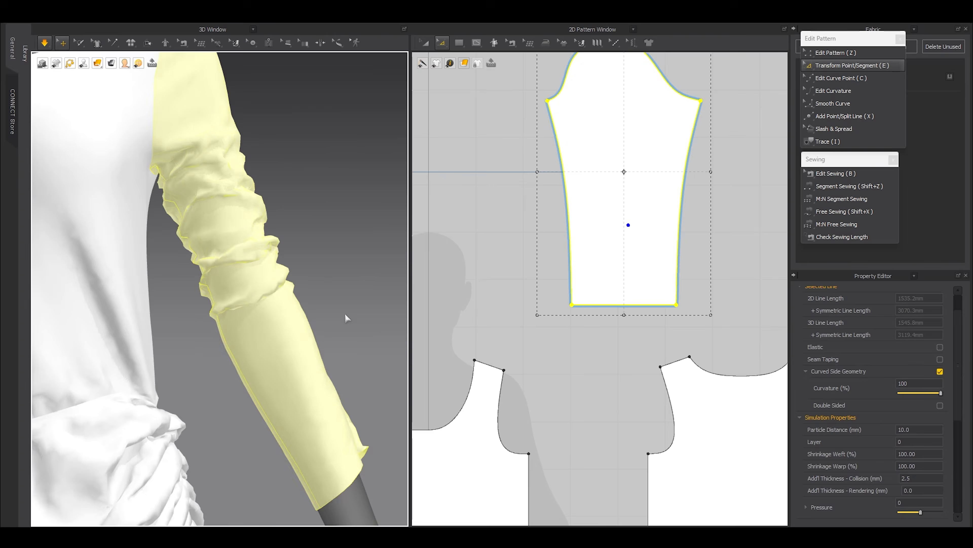
left_click_drag(237, 253, 302, 322)
scroll(298, 321, "down", 5)
right_click_drag(187, 347, 216, 343)
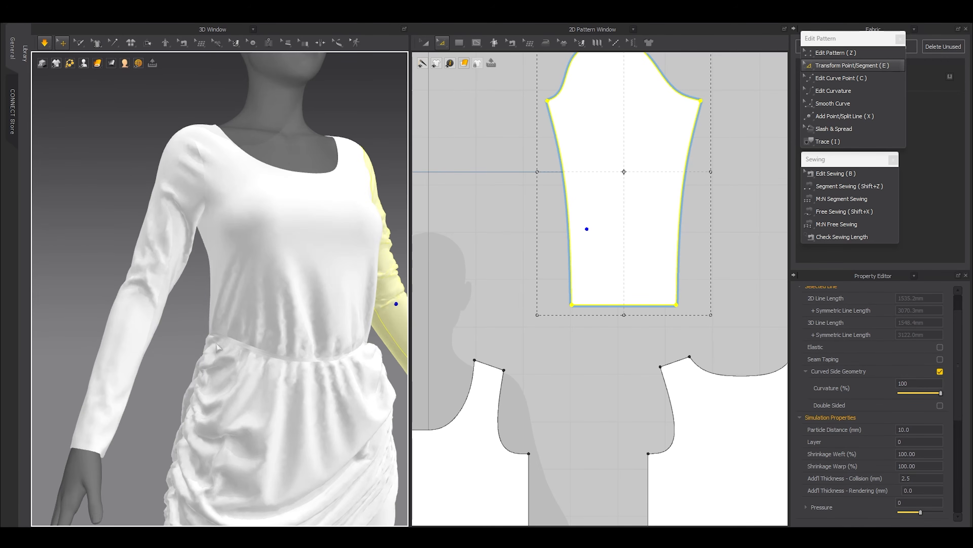
- Pull the fabric of the avatar's right sleeve along the arm during simulation so it bunches around the elbow
right_click_drag(157, 353, 123, 328)
left_click(149, 285)
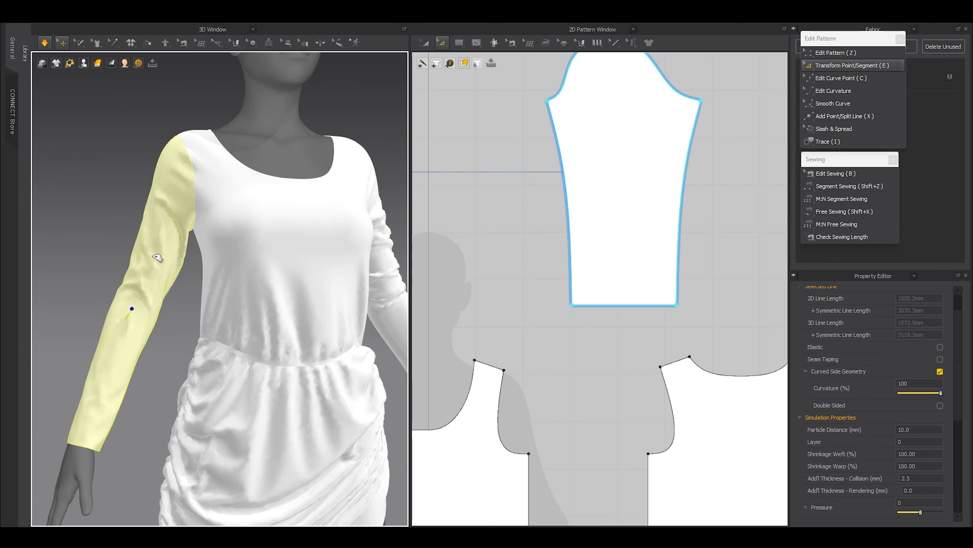
left_click_drag(154, 256, 130, 309)
right_click_drag(130, 318, 199, 320)
left_click_drag(82, 301, 76, 249)
right_click_drag(164, 351, 246, 350)
left_click_drag(152, 309, 149, 290)
right_click_drag(307, 402, 245, 413)
scroll(246, 412, "up", 3)
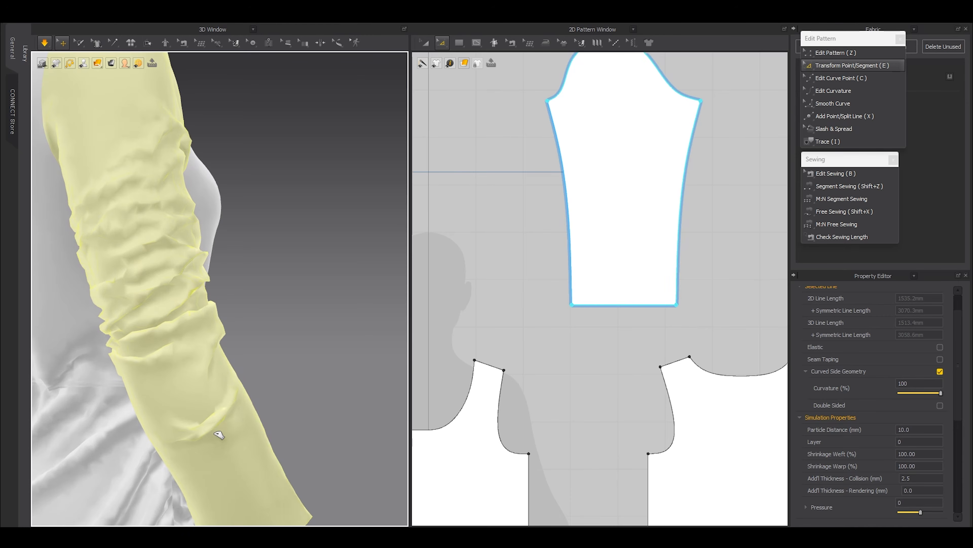
- Tug the right sleeve's bunched fabric down in several places to spread the scrunched folds from the upper arm to the forearm
left_click_drag(136, 196, 148, 267)
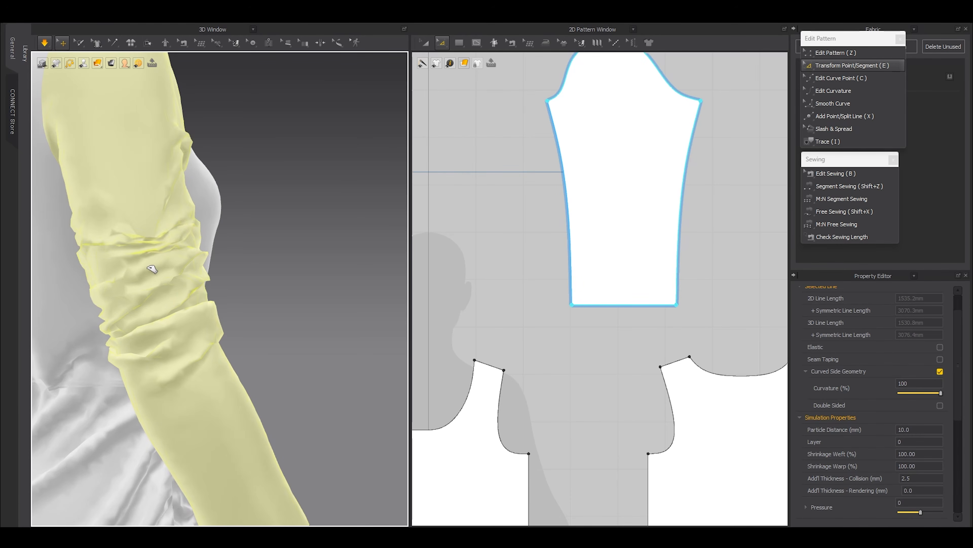
right_click_drag(253, 291, 116, 284)
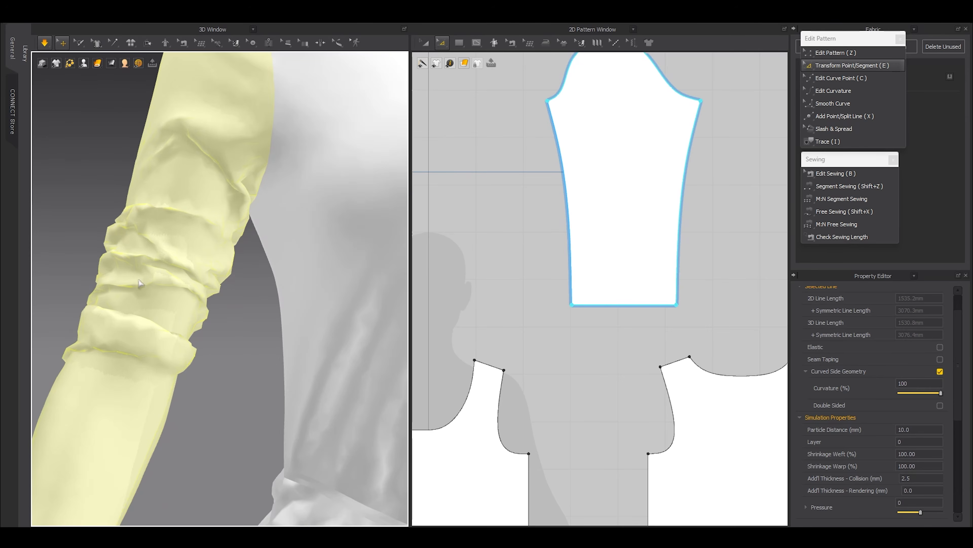
middle_click_drag(156, 364, 190, 282)
left_click_drag(190, 261, 168, 293)
left_click_drag(142, 352, 137, 394)
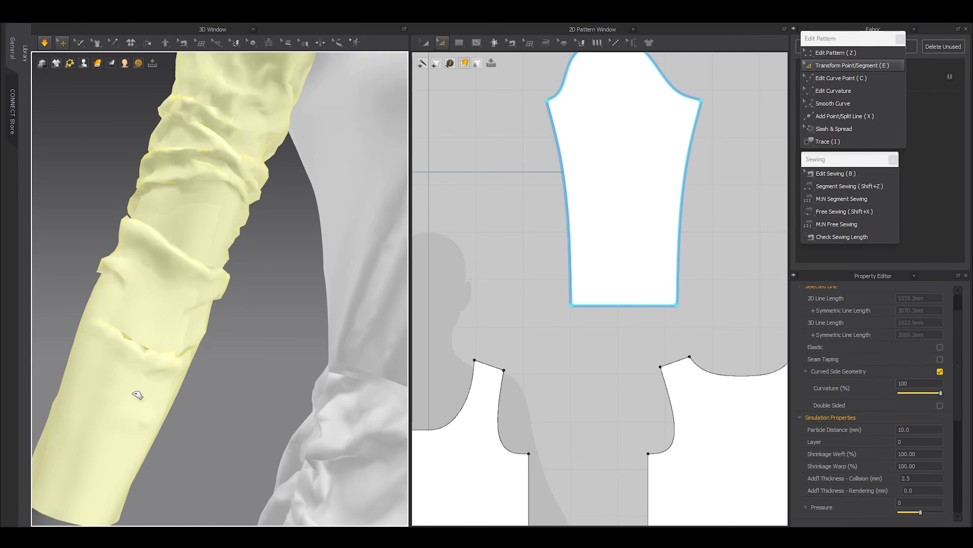
scroll(181, 321, "down", 1)
left_click_drag(160, 329, 163, 365)
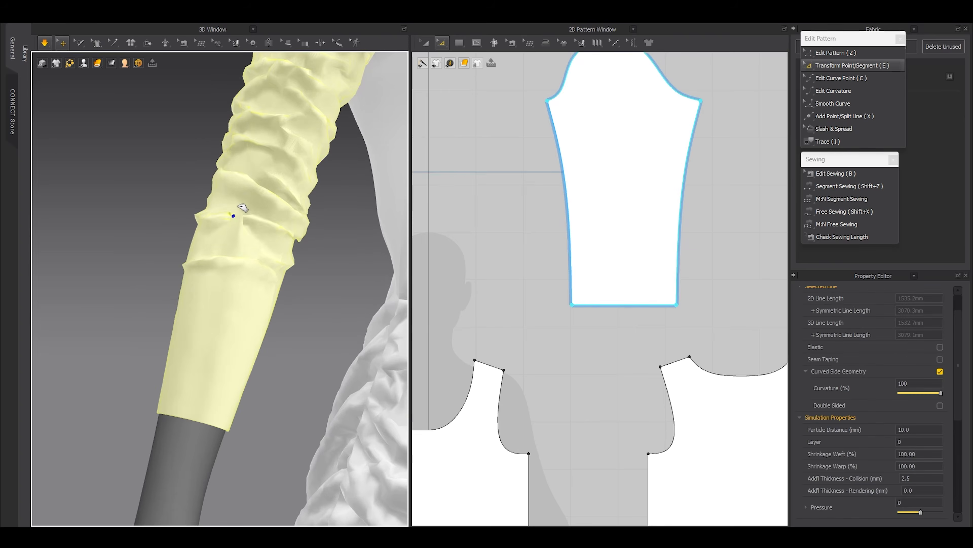
scroll(243, 207, "down", 3)
right_click_drag(154, 296, 126, 301)
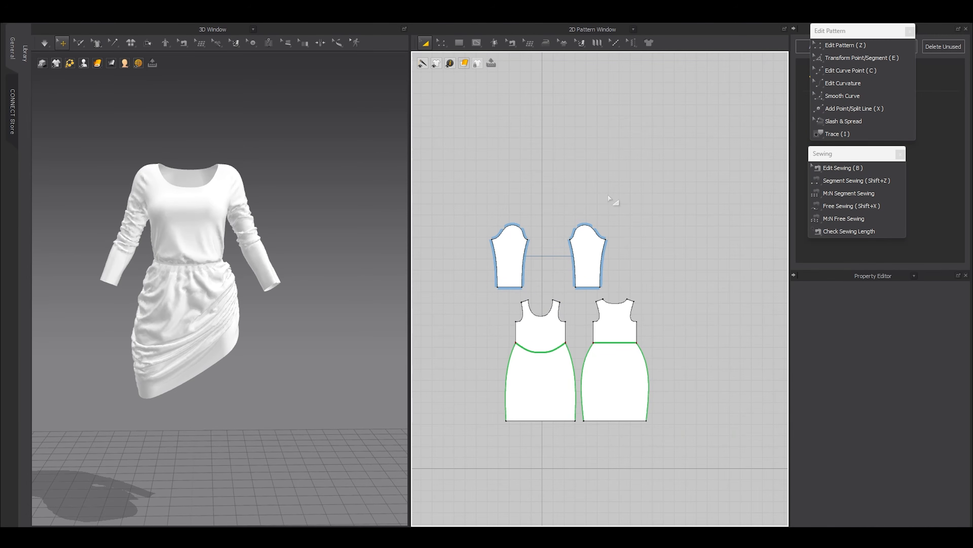
- Merge the bodice and skirt panels into one-piece front and back patterns, and narrow the front waist evenly about its centre
scroll(501, 464, "up", 2)
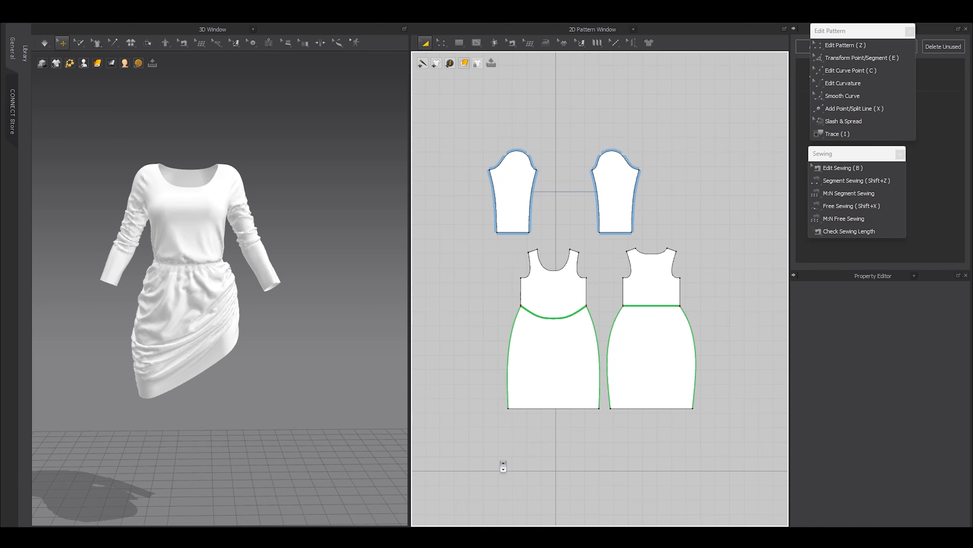
scroll(514, 425, "up", 5)
scroll(530, 416, "down", 4)
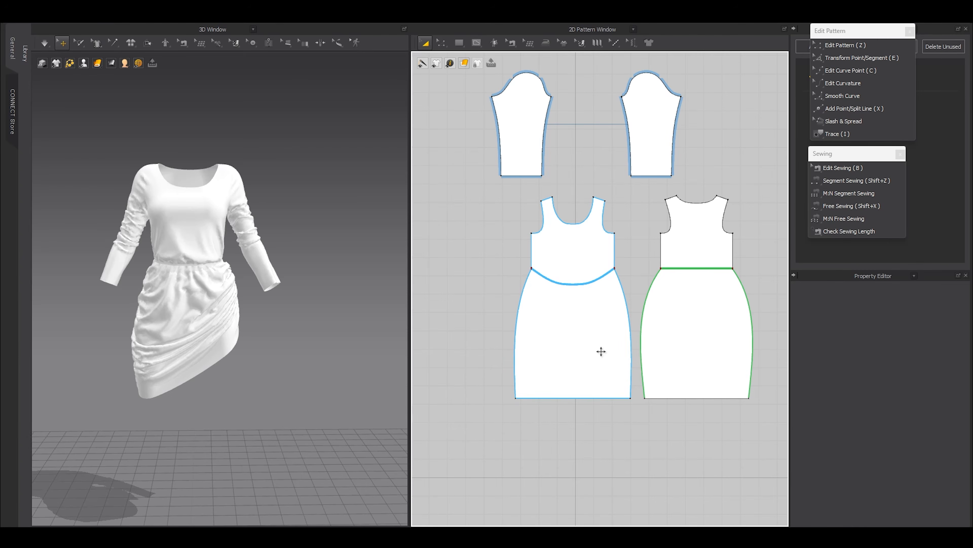
scroll(600, 330, "up", 4)
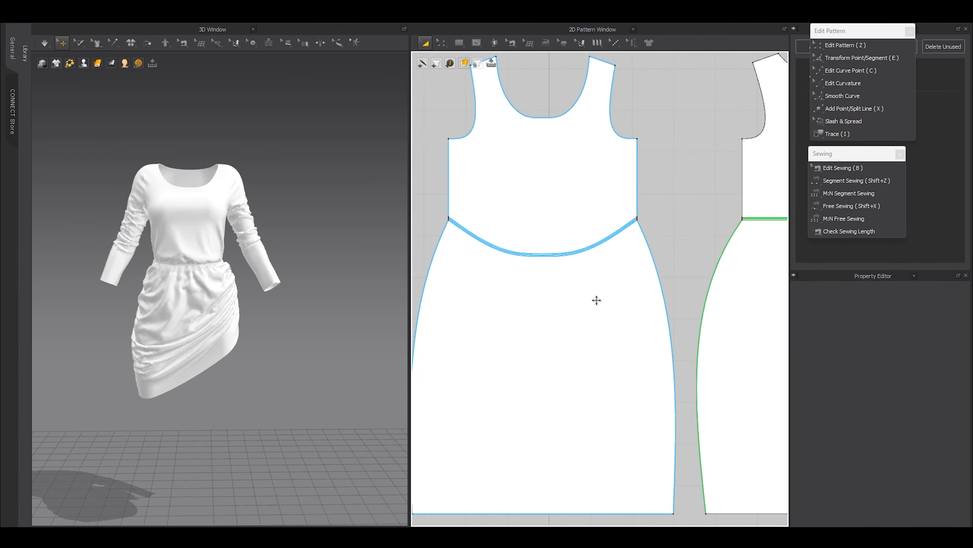
scroll(595, 311, "down", 4)
key("z")
scroll(556, 268, "up", 2)
left_click_drag(489, 239, 614, 256)
key("e")
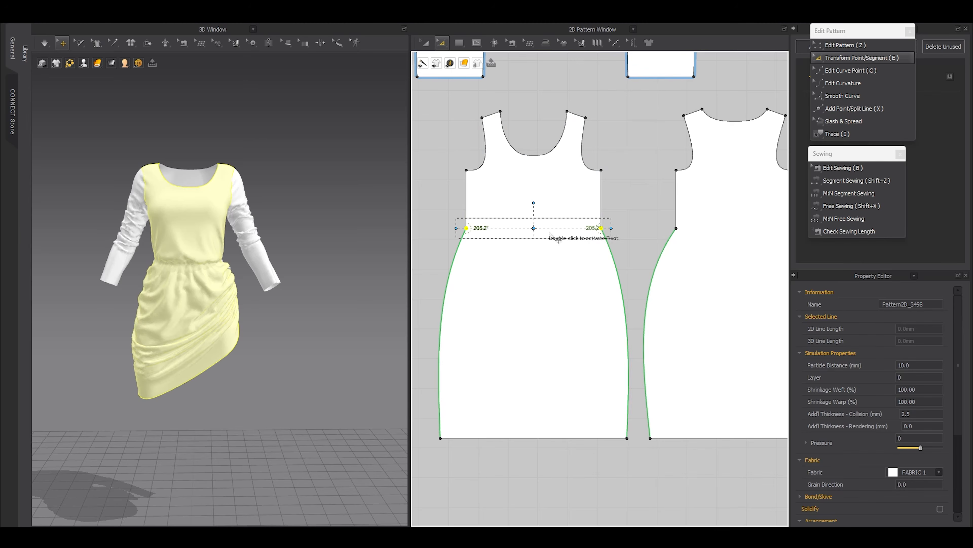
left_click_drag(611, 228, 585, 233)
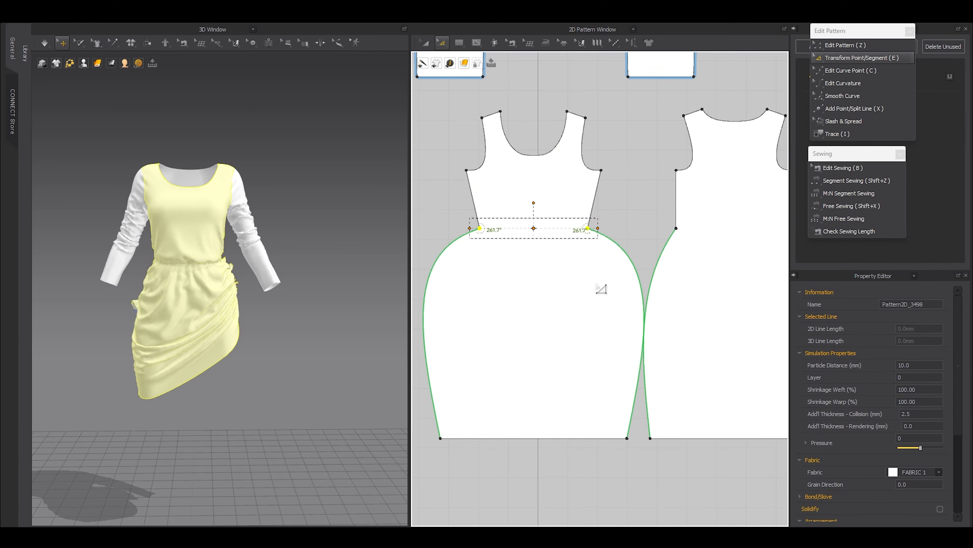
- Move the curve points below both front waist corners inward so the bulging hip seams become smooth, slender curves
middle_click_drag(452, 283, 508, 284)
left_click(500, 246)
scroll(501, 246, "up", 3)
key("c")
left_click_drag(526, 233, 540, 238)
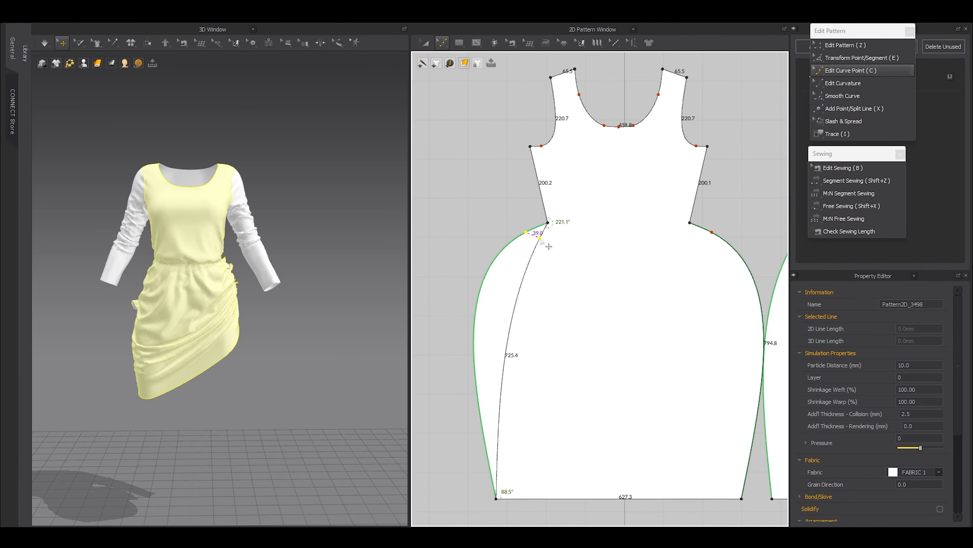
left_click_drag(712, 233, 697, 239)
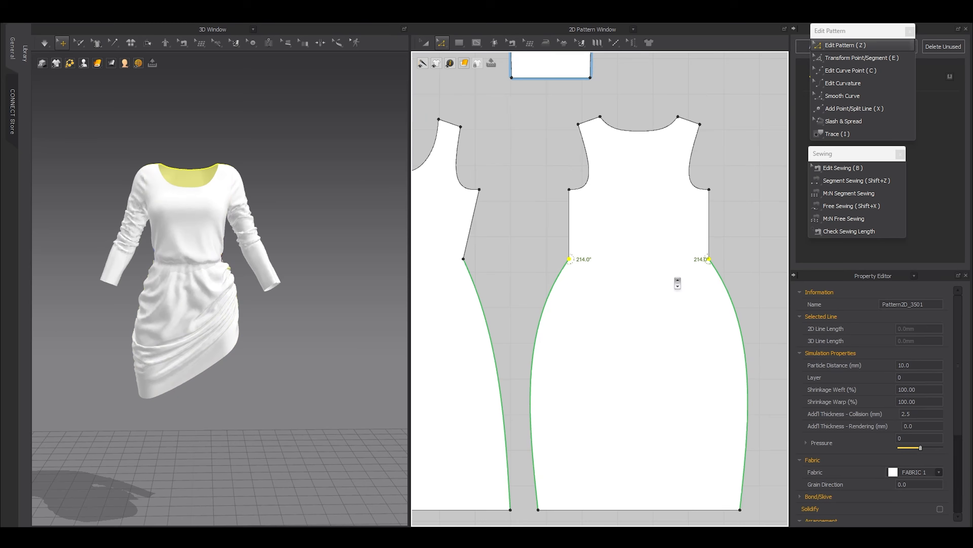
- Narrow the back pattern's waist evenly about its centre and move both hip curve points inward to smooth the side seams
key("e")
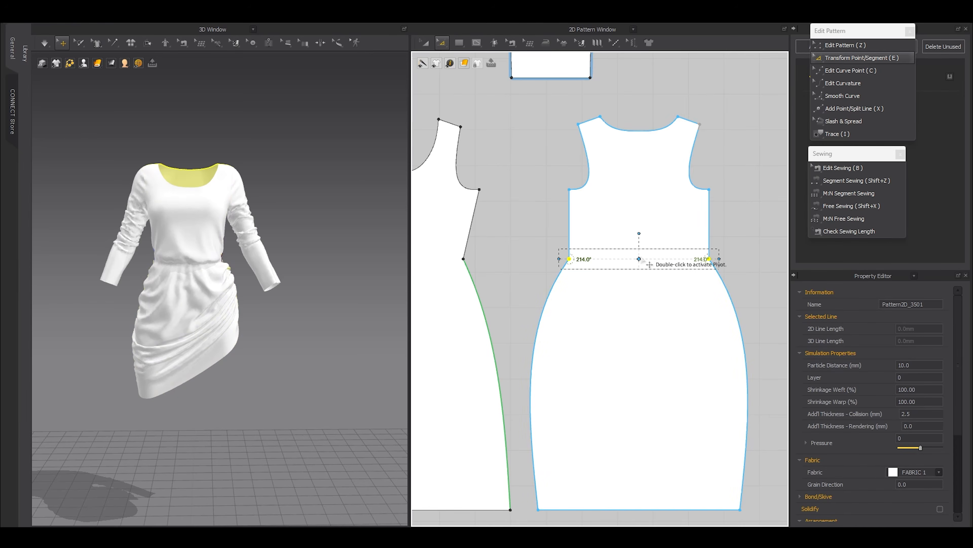
left_click_drag(720, 259, 693, 265)
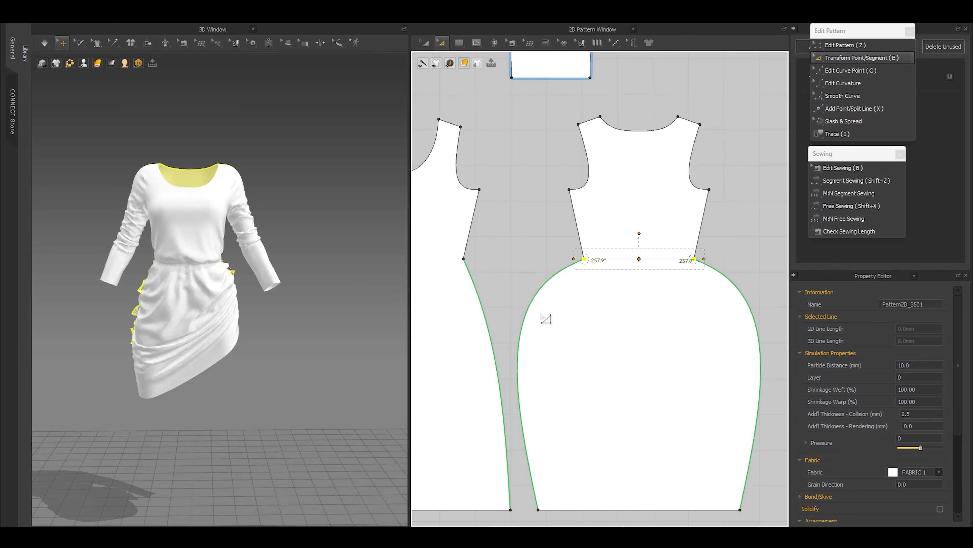
key("c")
left_click_drag(562, 270, 578, 275)
left_click_drag(717, 270, 702, 276)
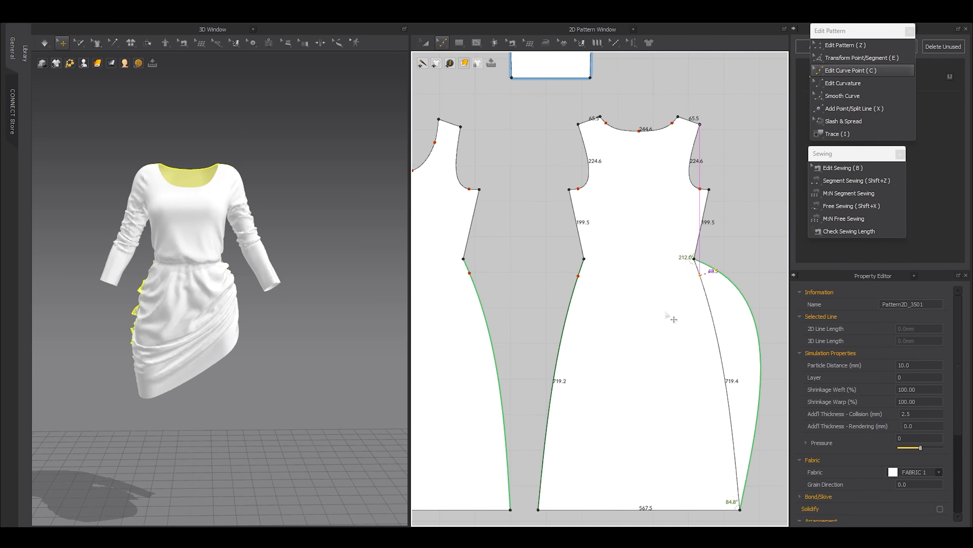
- Check the sewing lengths of the front and back side seams against each other with Edit Sewing
scroll(613, 286, "up", 4)
scroll(551, 276, "down", 4)
key("z")
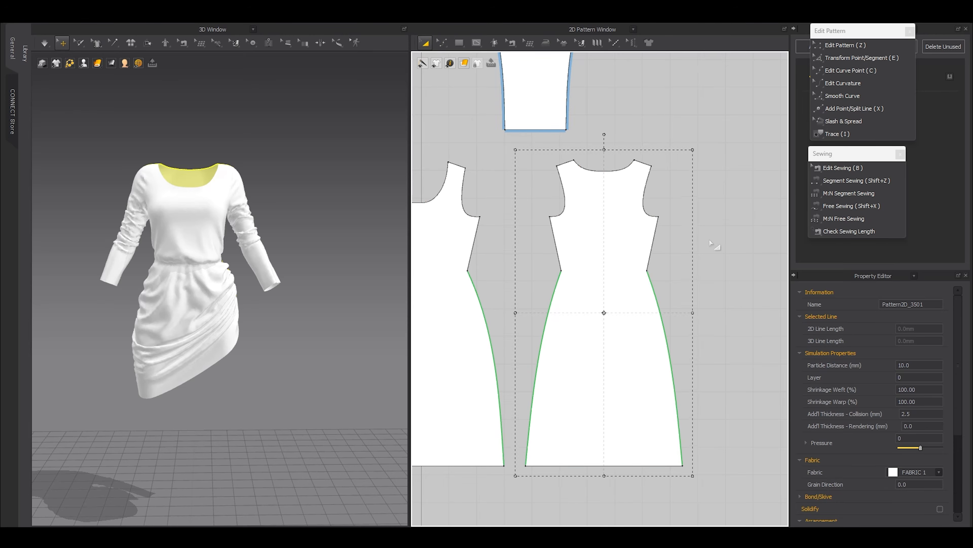
key("b")
left_click(562, 264)
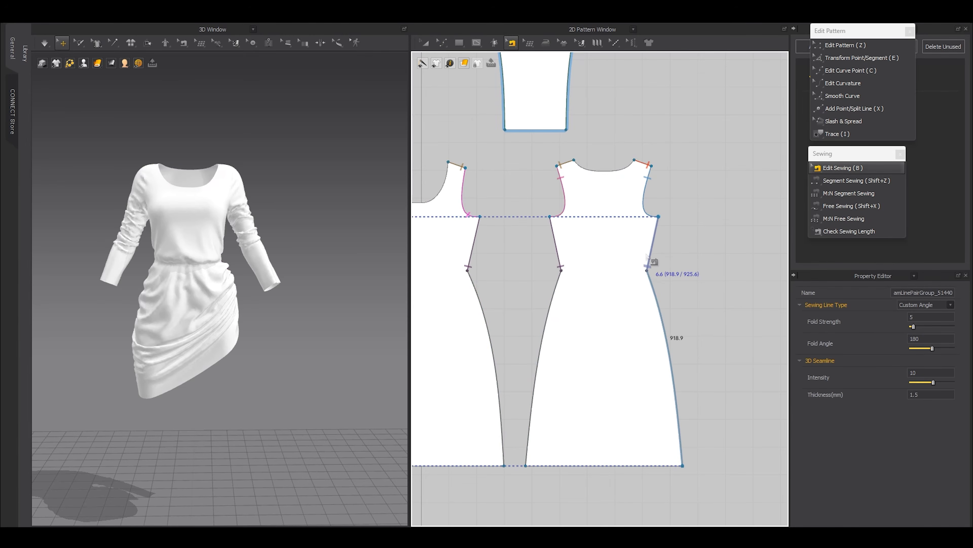
- Narrow the back waist slightly more and nudge the hip curve, comparing the side-seam sewing lengths after each adjustment
scroll(647, 261, "up", 4)
key("z")
left_click_drag(689, 273, 422, 330)
key("e")
mouse_move(660, 301)
left_mouse_down()
mouse_move(659, 277)
mouse_move(650, 300)
left_mouse_up()
key("b")
key("e")
key("b")
scroll(672, 345, "up", 3)
key("c")
key("b")
scroll(658, 307, "up", 2)
key("c")
left_click_drag(651, 302, 648, 302)
key("b")
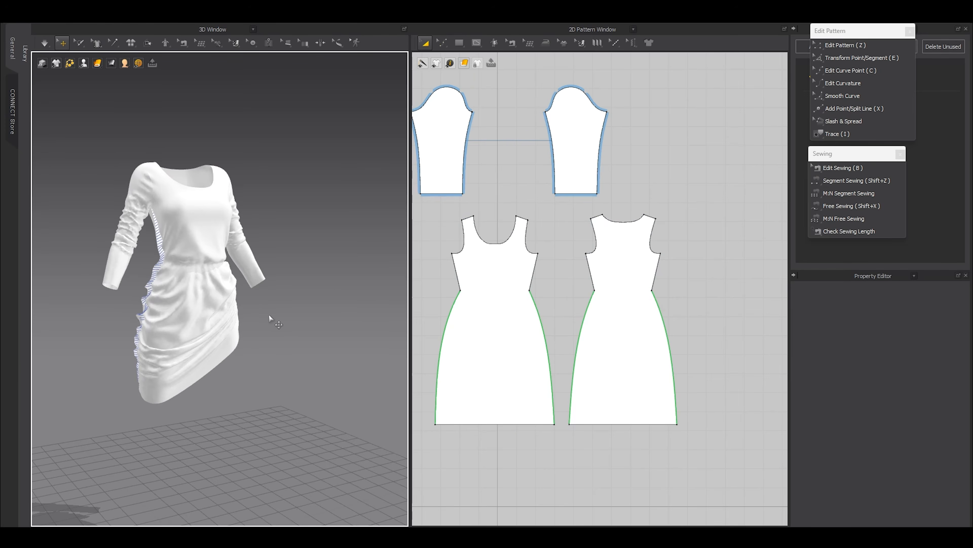
- Simulate the dress with its narrowed waist and inspect the drape around the waistline
right_click_drag(270, 315, 247, 318)
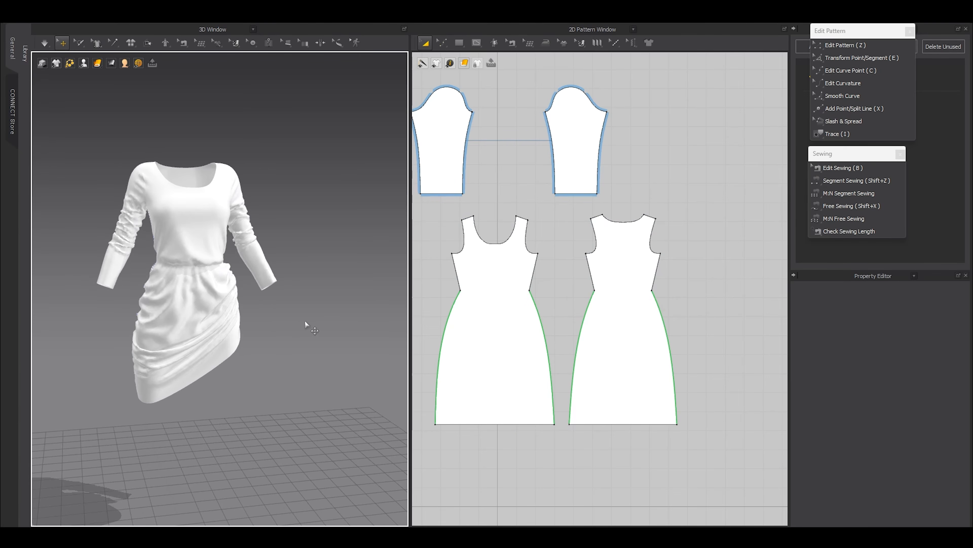
key("space")
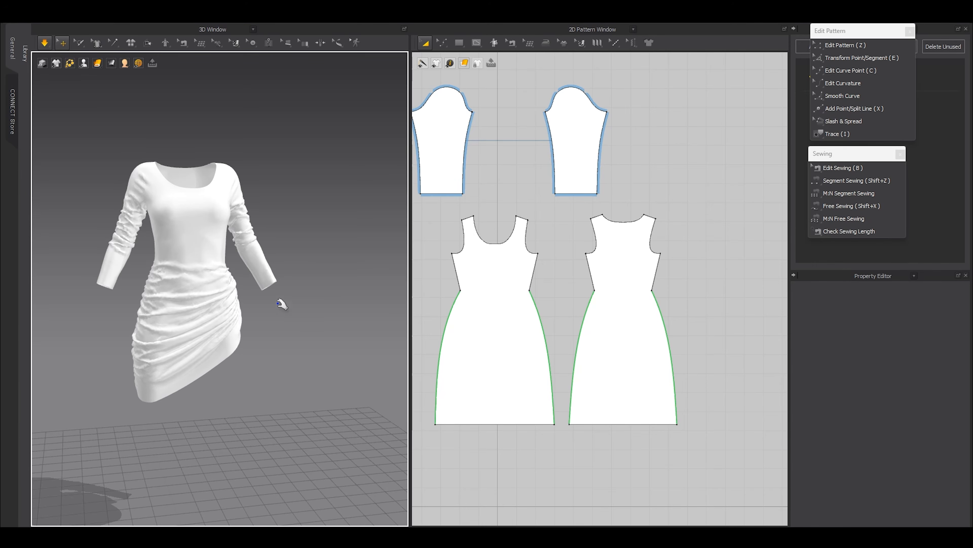
scroll(196, 289, "up", 2)
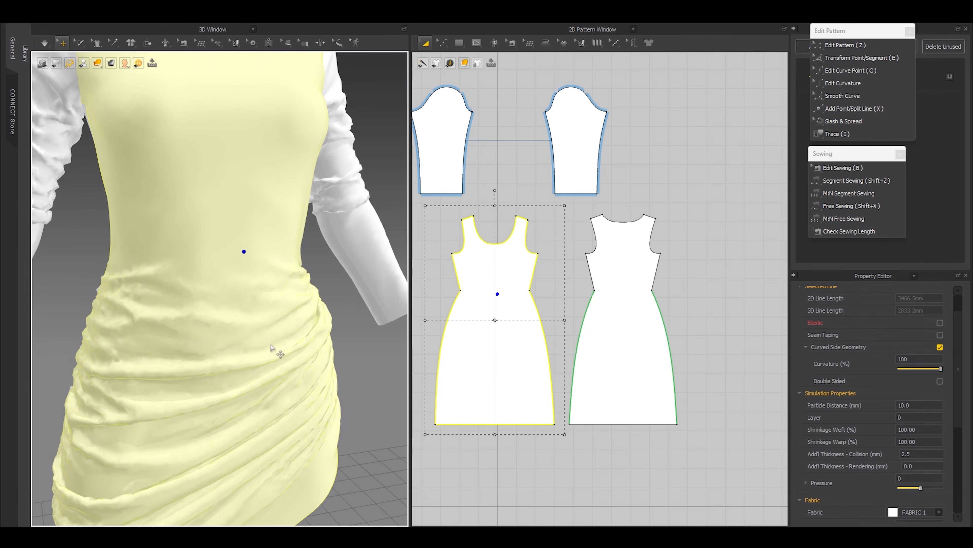
scroll(239, 350, "down", 2)
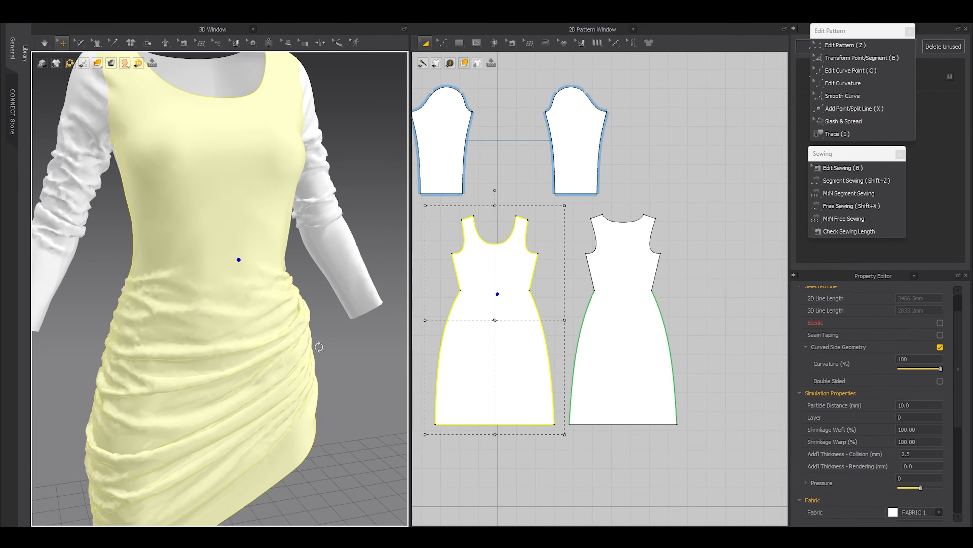
- Draw a straight internal line between the waist corners of the front and back patterns, and show internal lines on the 3D garment
scroll(506, 310, "up", 3)
key("z")
left_click(495, 280)
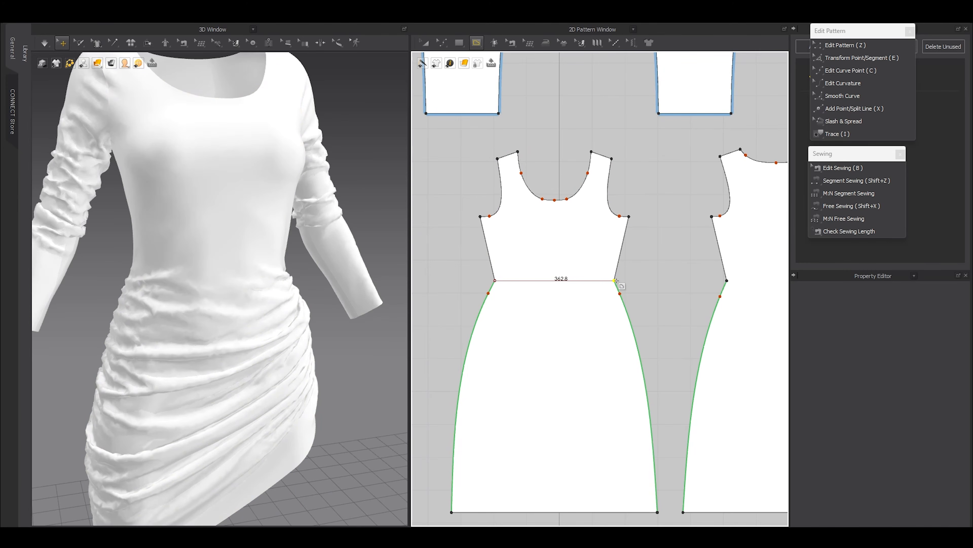
left_click(614, 280)
scroll(617, 284, "down", 3)
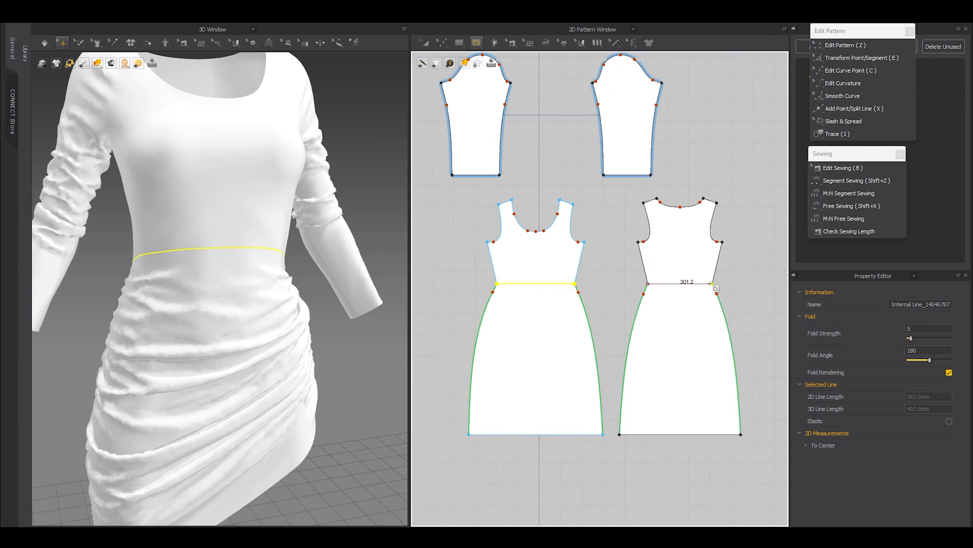
left_click(712, 283)
mouse_move(97, 63)
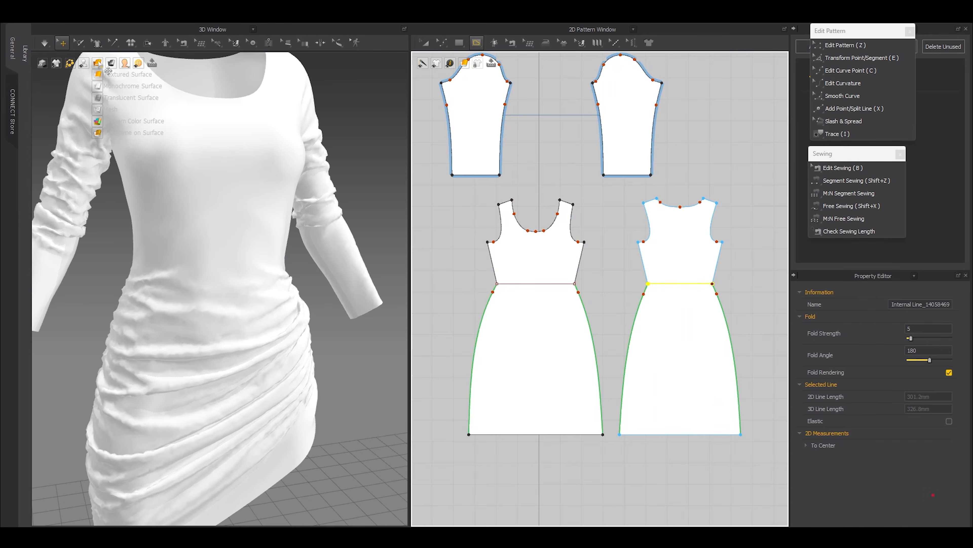
mouse_move(57, 63)
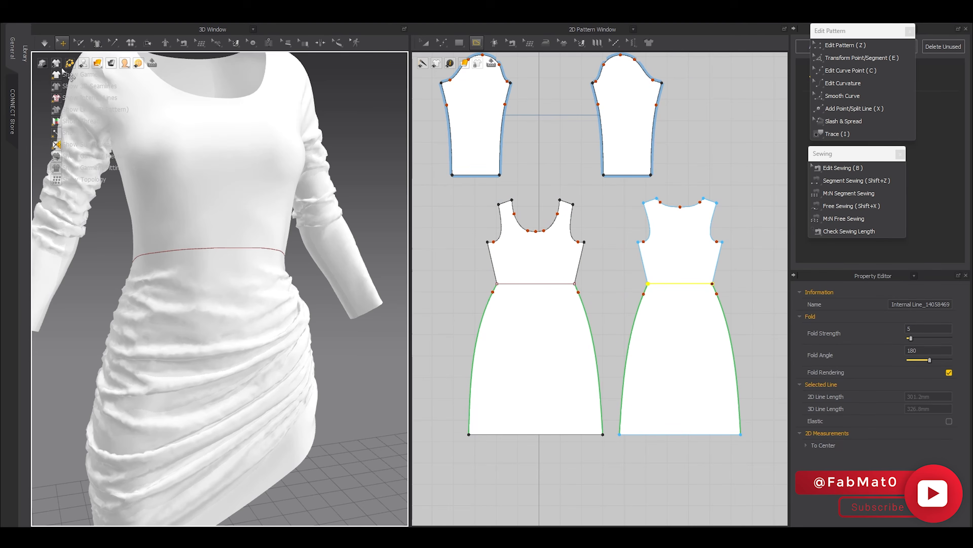
- Bend the front pattern's internal waist line downward at its centre into a shallow curve
right_click_drag(216, 210, 331, 298)
scroll(474, 287, "up", 6)
key("c")
left_click_drag(591, 270, 592, 301)
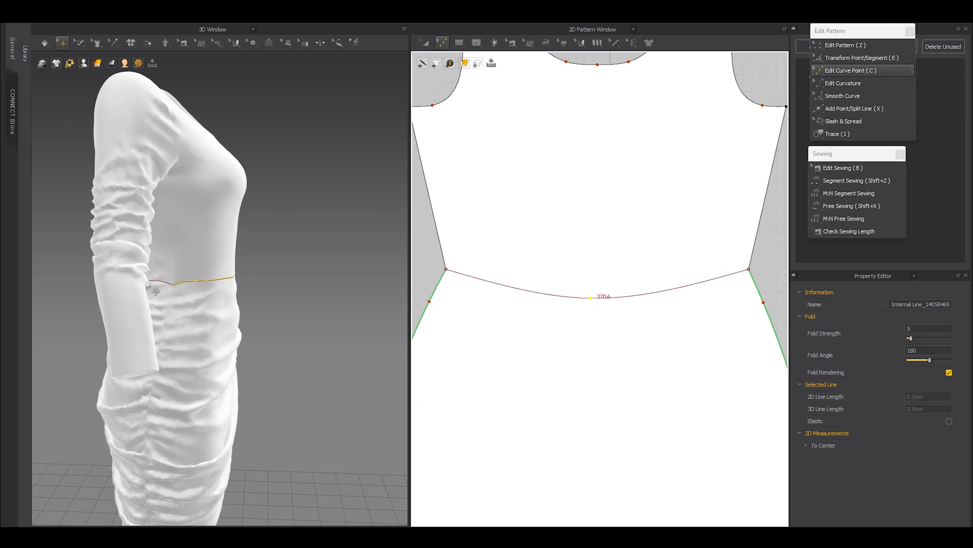
- Select the internal waist lines of both the front and back patterns and turn on Elastic for them
right_click_drag(260, 301, 164, 298)
scroll(481, 301, "down", 3)
key("z")
left_click(511, 296)
scroll(510, 295, "down", 1)
left_click(746, 293, "shift")
left_click(949, 420)
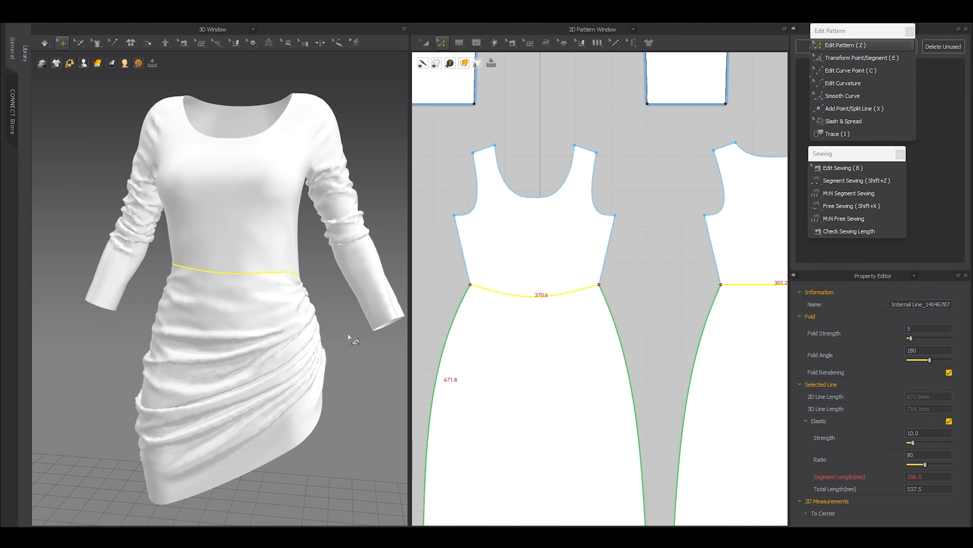
- Simulate the dress with its elastic waist lines and inspect the gathers around the front waist up close
key("space")
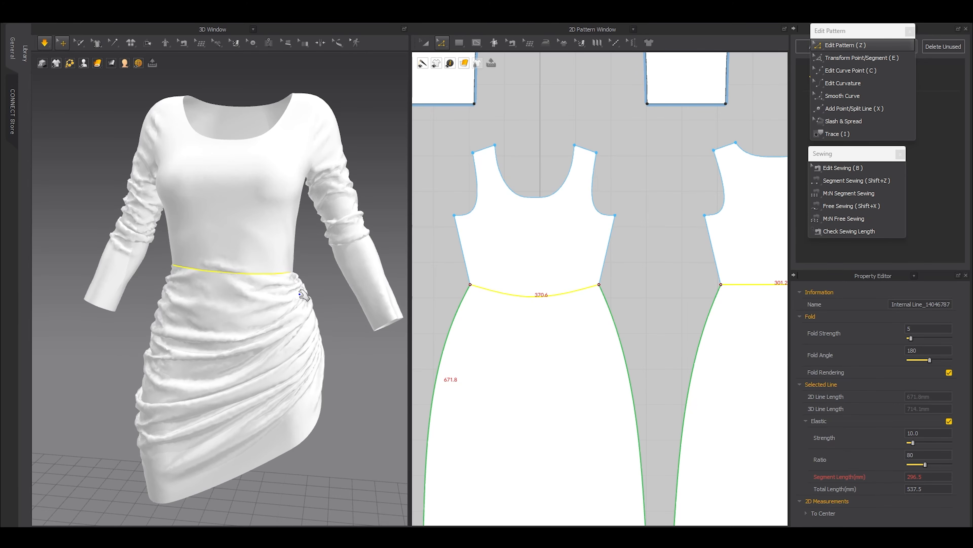
key("space")
mouse_move(276, 290)
right_mouse_down()
mouse_move(235, 294)
mouse_move(290, 299)
mouse_move(264, 300)
right_mouse_up()
scroll(264, 299, "down", 2)
scroll(253, 305, "up", 5)
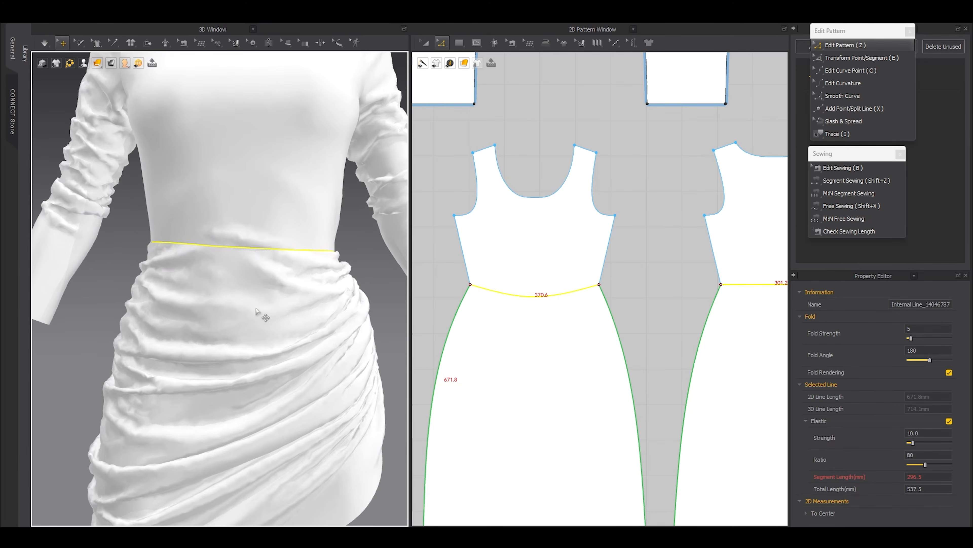
left_click(266, 291)
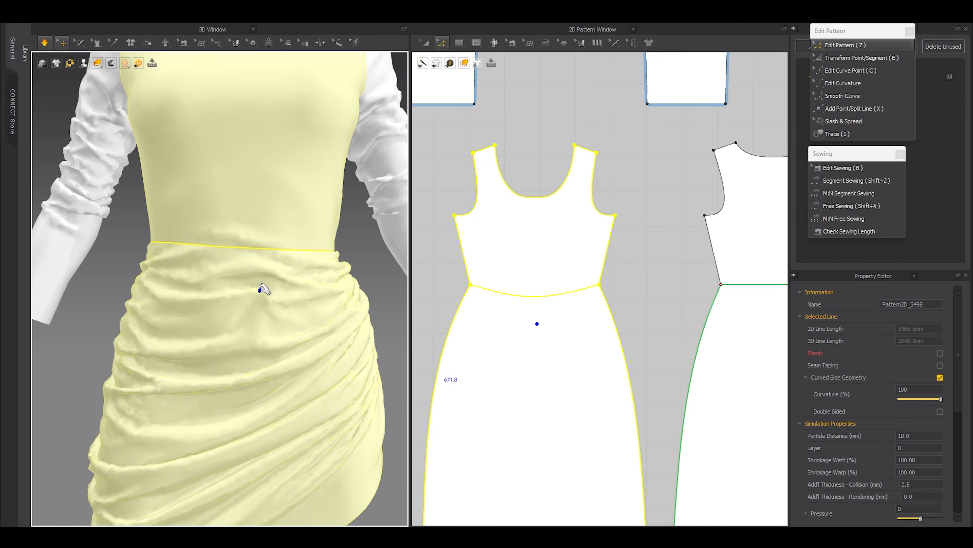
- Offset the front and back waist lines as internal lines, using a 4 mm distance, 2 offsets and extension to the pattern outline
left_click(526, 297)
left_click(741, 286, "shift")
scroll(515, 313, "up", 2)
middle_click_drag(500, 303, 526, 306)
scroll(490, 287, "up", 1)
key("ctrl+f")
left_click_drag(475, 199, 372, 189)
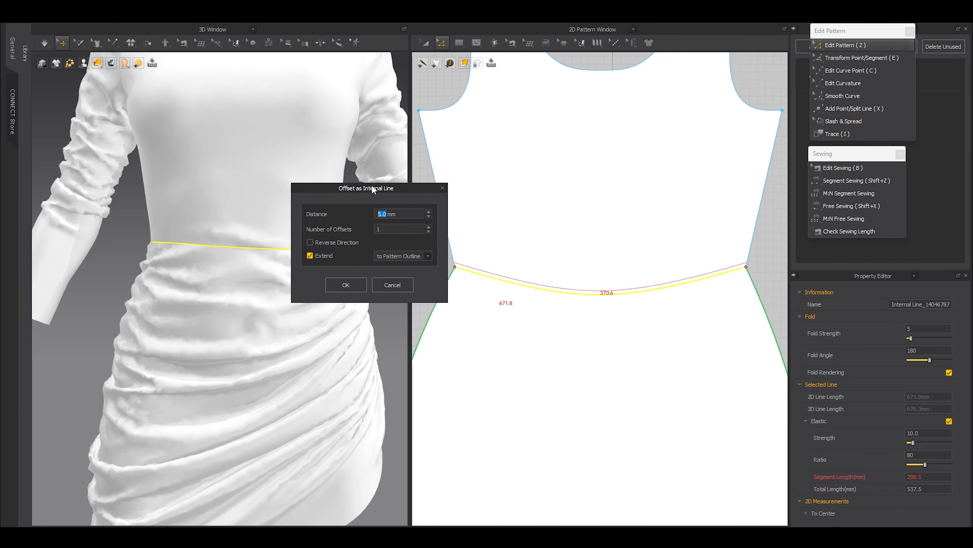
key("Up")
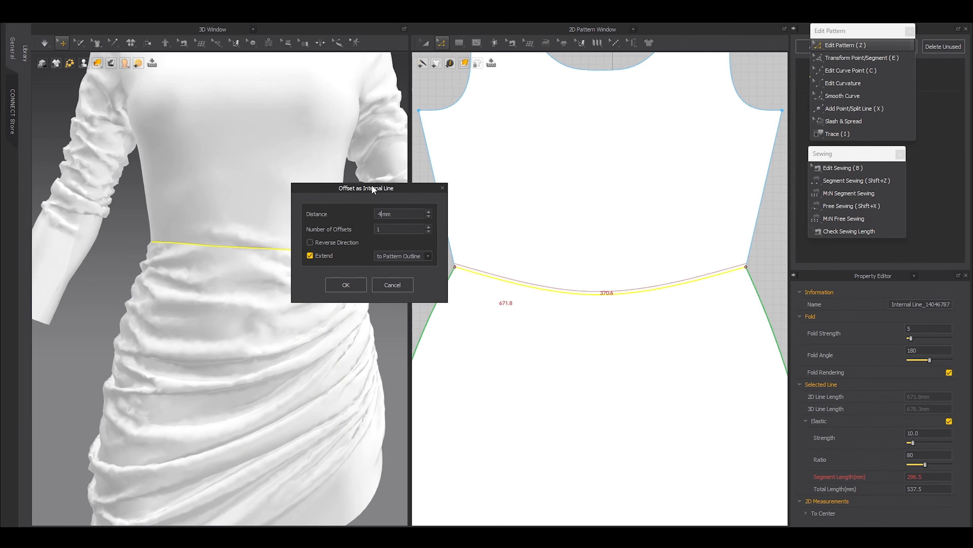
left_click(429, 226)
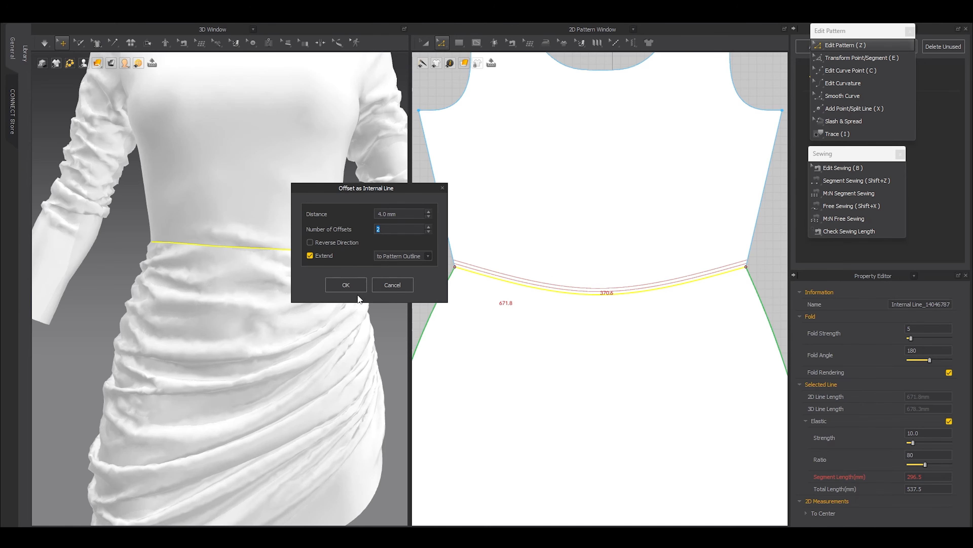
left_click(347, 284)
scroll(560, 314, "down", 5)
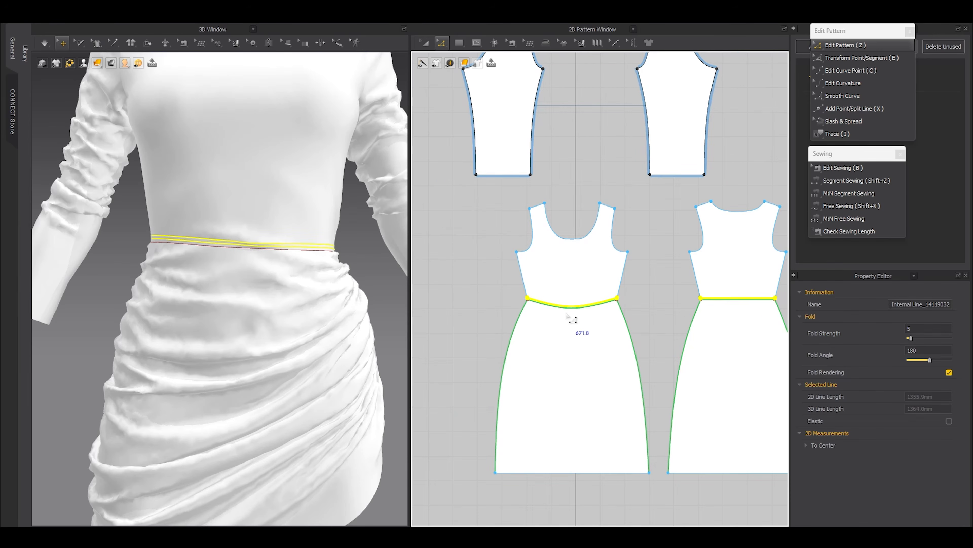
- Extend or trim the offset waist lines to the pattern outline and check their ends at the side seams
scroll(552, 319, "up", 8)
scroll(553, 308, "up", 3)
right_click(545, 301)
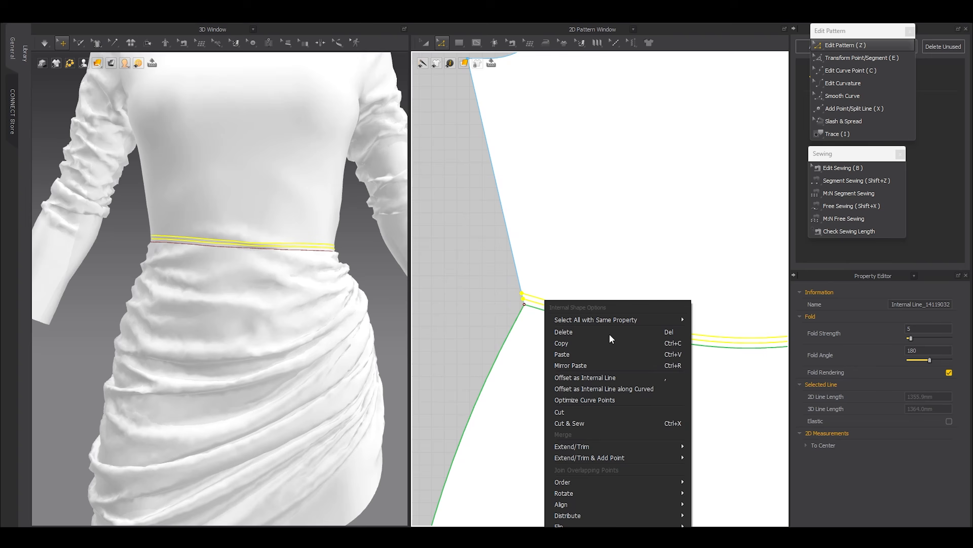
mouse_move(575, 446)
left_click(730, 446)
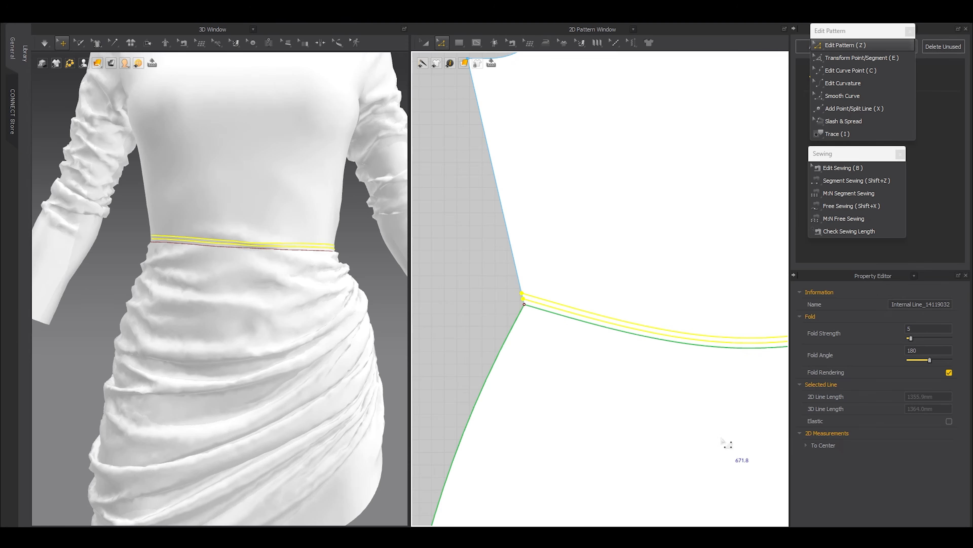
scroll(554, 309, "down", 5)
scroll(654, 311, "up", 5)
right_click(689, 311)
key("Escape")
- Turn on Elastic for the offset waist lines and simulate the dress to tighten the waistband
left_click(949, 421)
key("a")
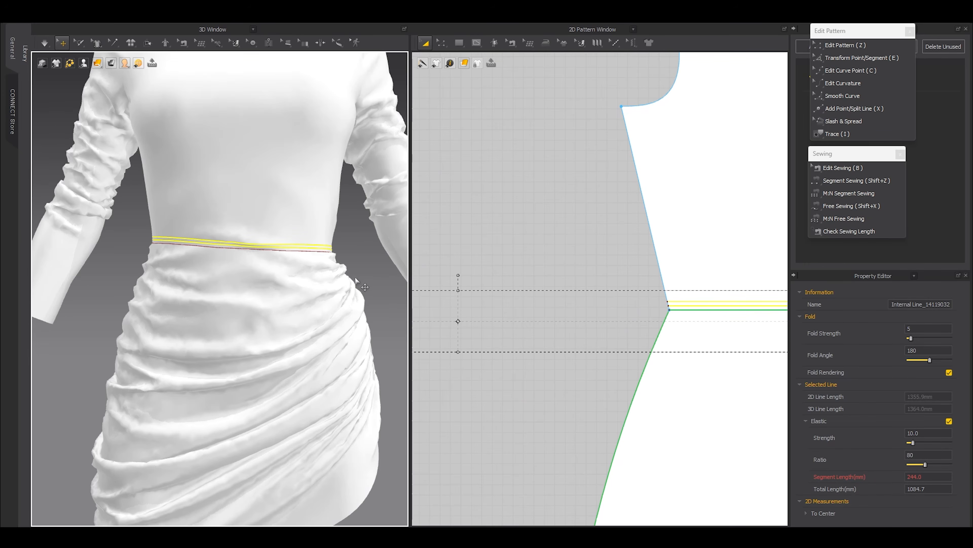
key("space")
left_click(358, 264)
left_click_drag(249, 255, 244, 245)
key("space")
- Hide the internal lines on the 3D garment and inspect the dress both with and without the avatar
left_click(84, 63)
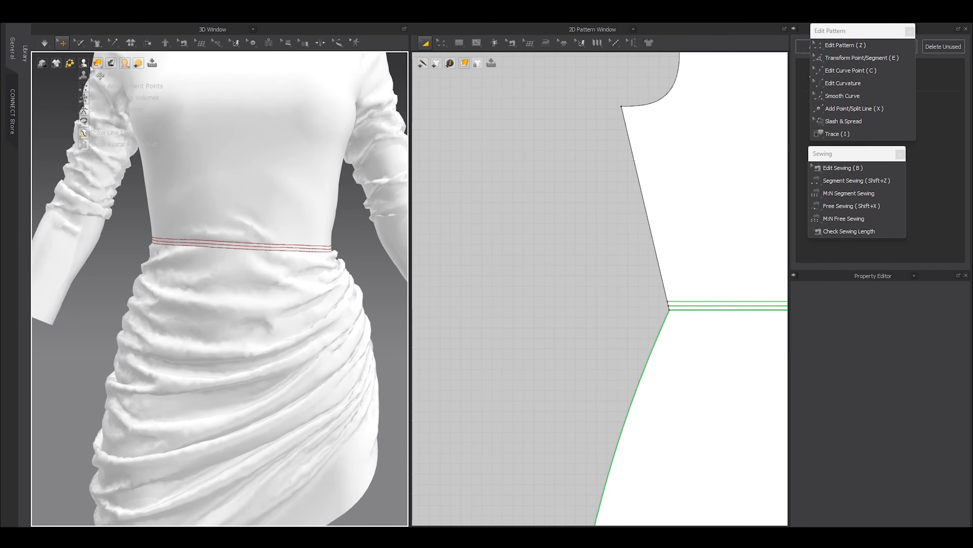
mouse_move(57, 65)
left_click(58, 98)
scroll(226, 221, "down", 5)
key("shift+a")
right_click_drag(306, 245, 187, 252)
right_click_drag(187, 252, 251, 265)
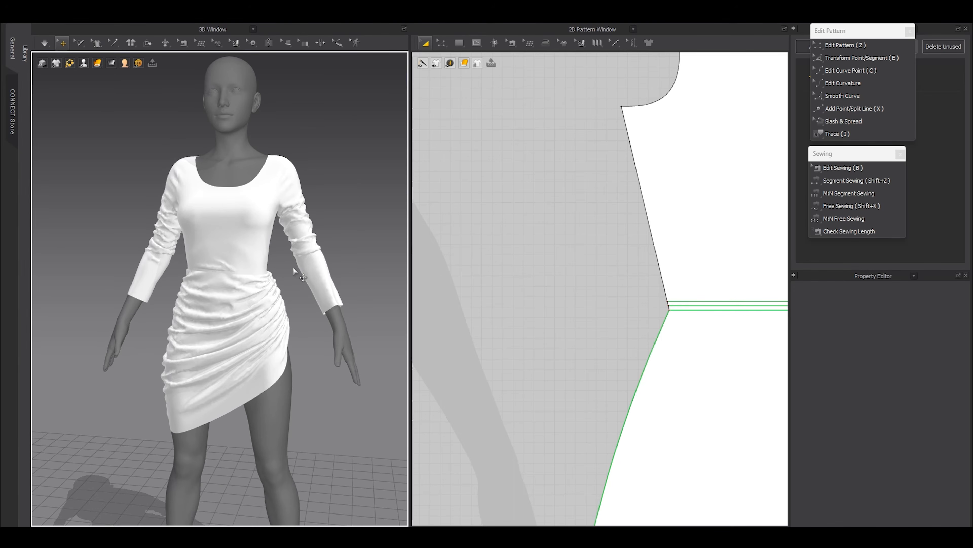
key("shift+a")
scroll(232, 255, "up", 4)
middle_click_drag(251, 265, 223, 314)
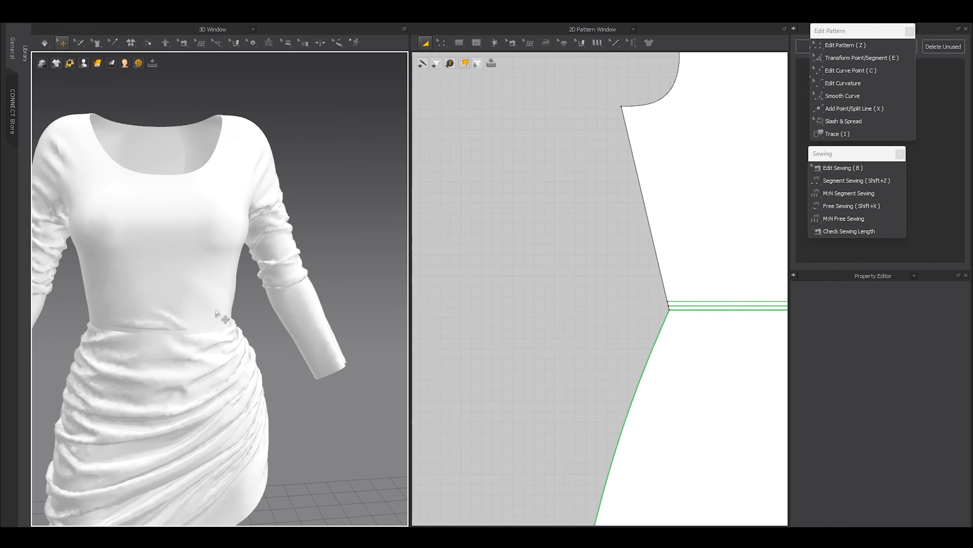
- Offset the front and back neckline edges as a single internal line at 5 mm, extended to the pattern outline
scroll(563, 298, "down", 6)
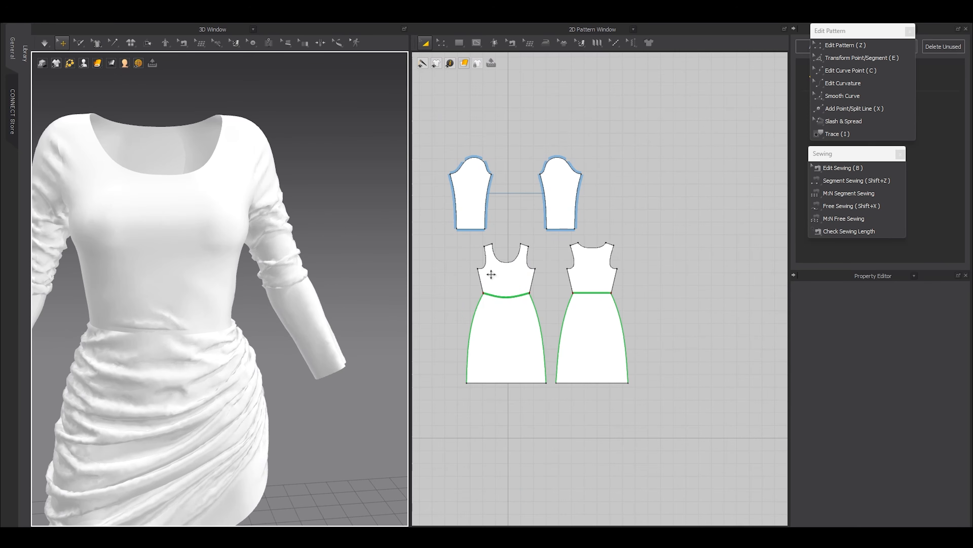
scroll(535, 256, "up", 4)
key("z")
left_click(512, 341)
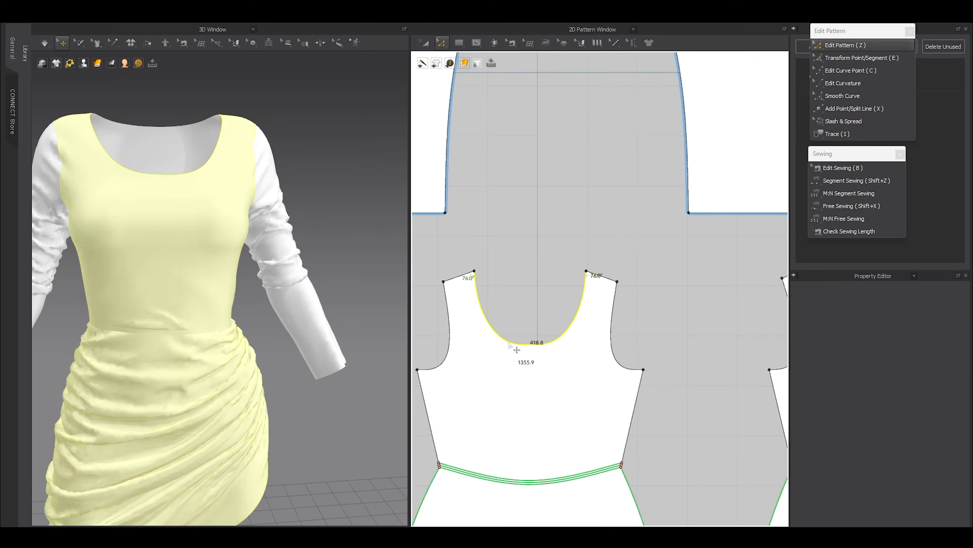
scroll(694, 328, "down", 1)
left_click(711, 311, "shift")
scroll(523, 340, "up", 3)
middle_click_drag(191, 169, 256, 339)
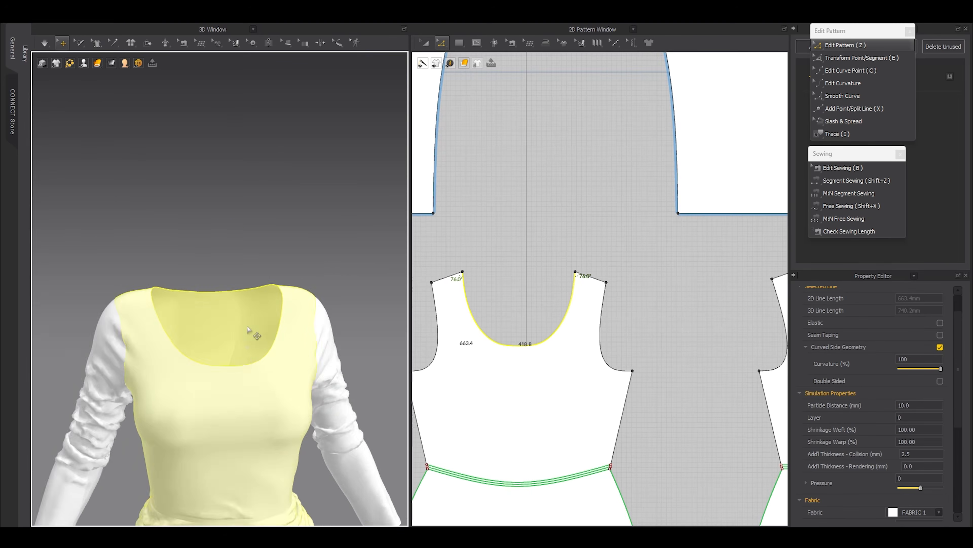
scroll(261, 303, "up", 4)
middle_click_drag(262, 295, 285, 245)
scroll(503, 344, "up", 3)
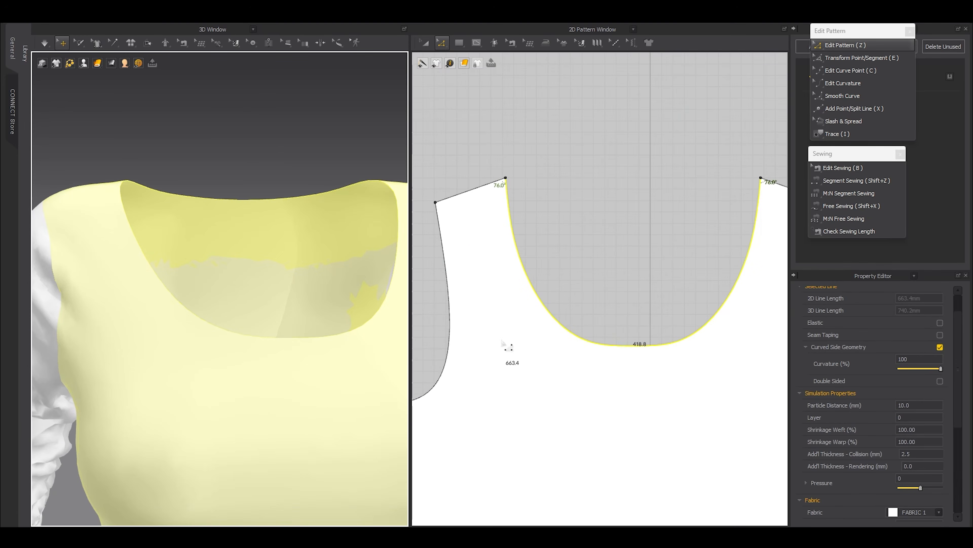
right_click(548, 312)
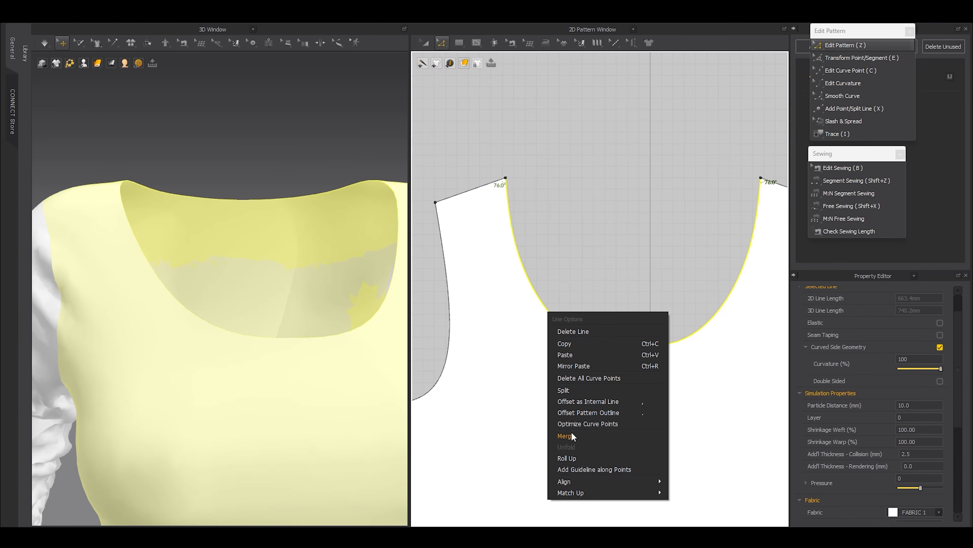
left_click(578, 402)
left_click_drag(488, 205, 409, 198)
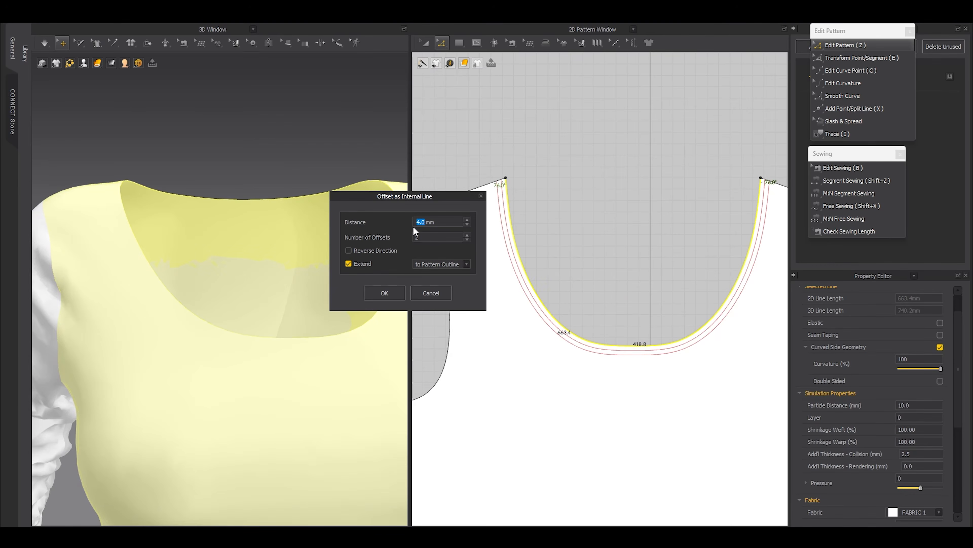
type("5")
key("Tab")
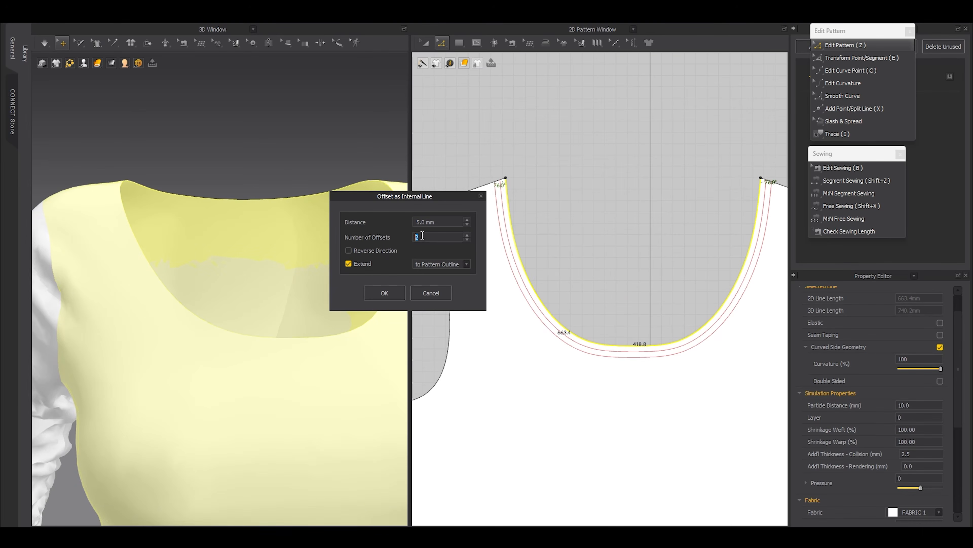
type("1")
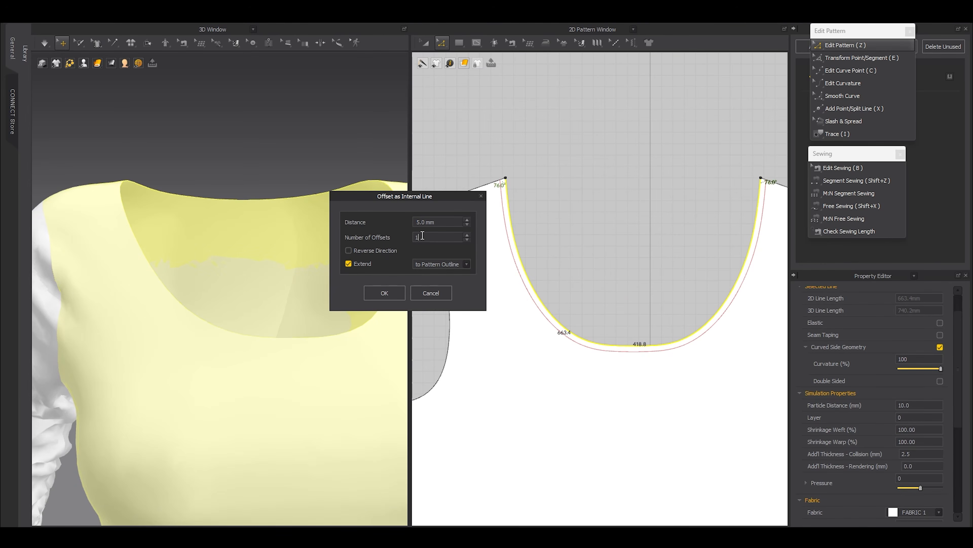
left_click(386, 296)
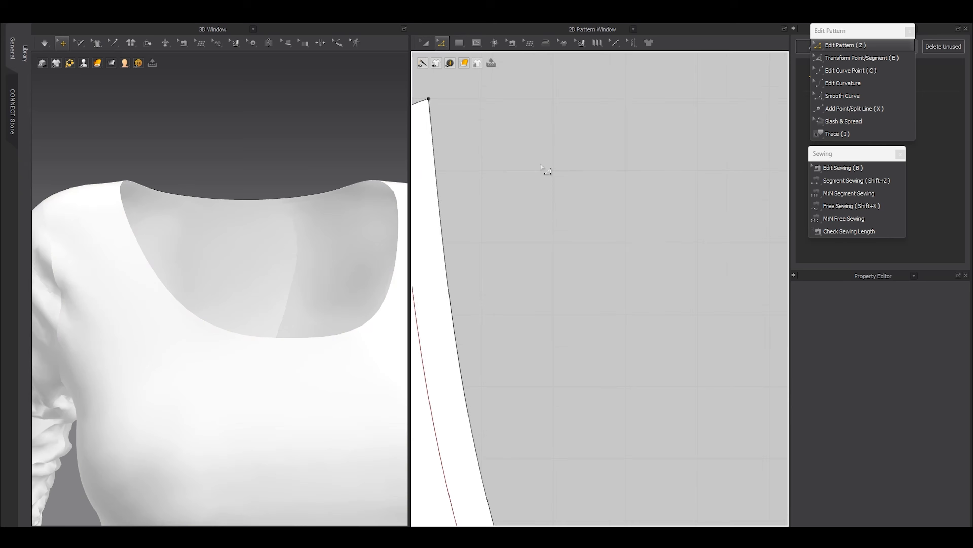
- Extend or trim the ends of the front neckline's internal line to the pattern outline, adding points on the shoulder edges
scroll(547, 171, "down", 2)
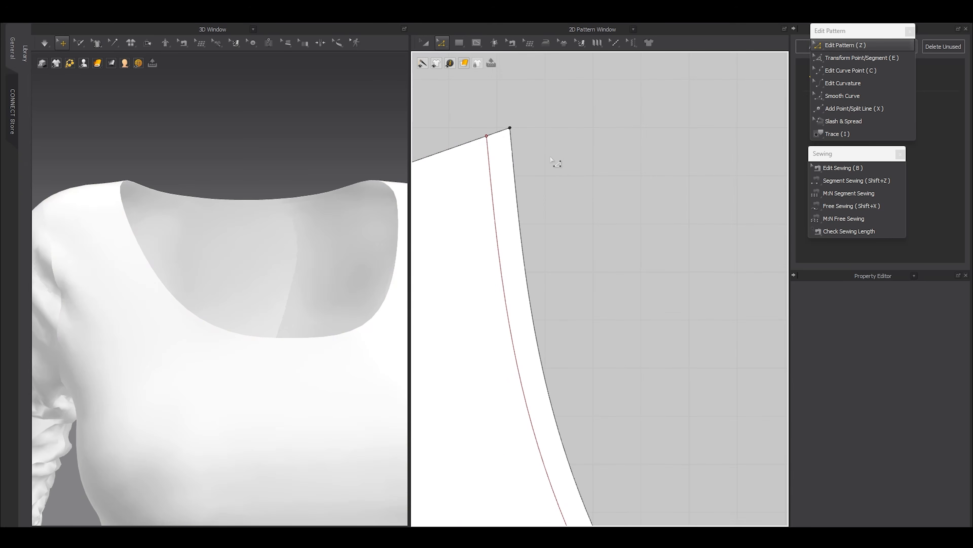
left_click(490, 140)
scroll(496, 151, "down", 5)
scroll(602, 218, "up", 5)
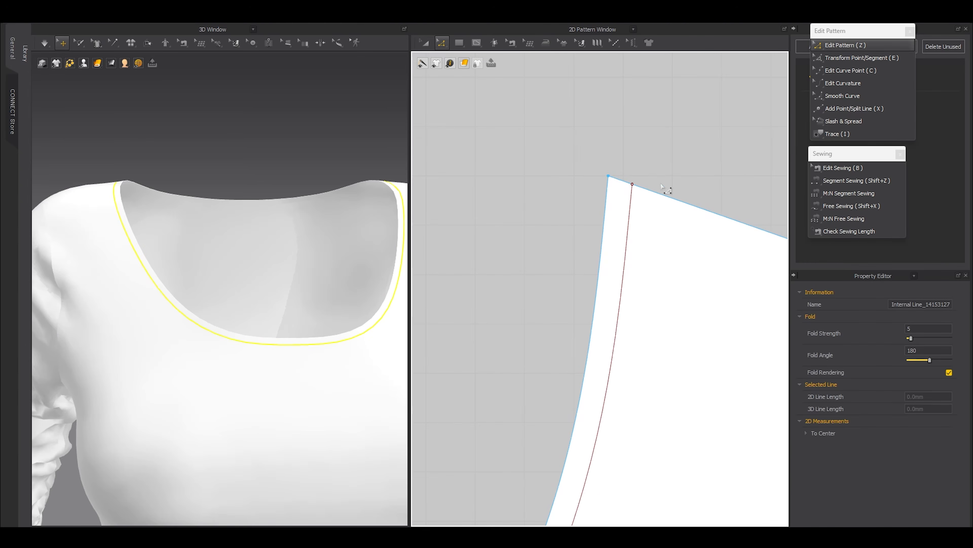
right_click(633, 185)
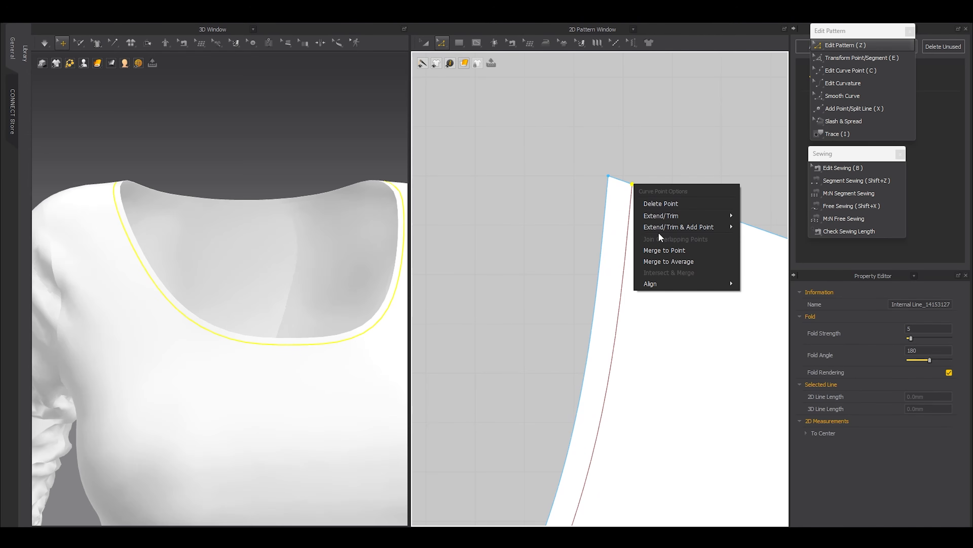
mouse_move(663, 228)
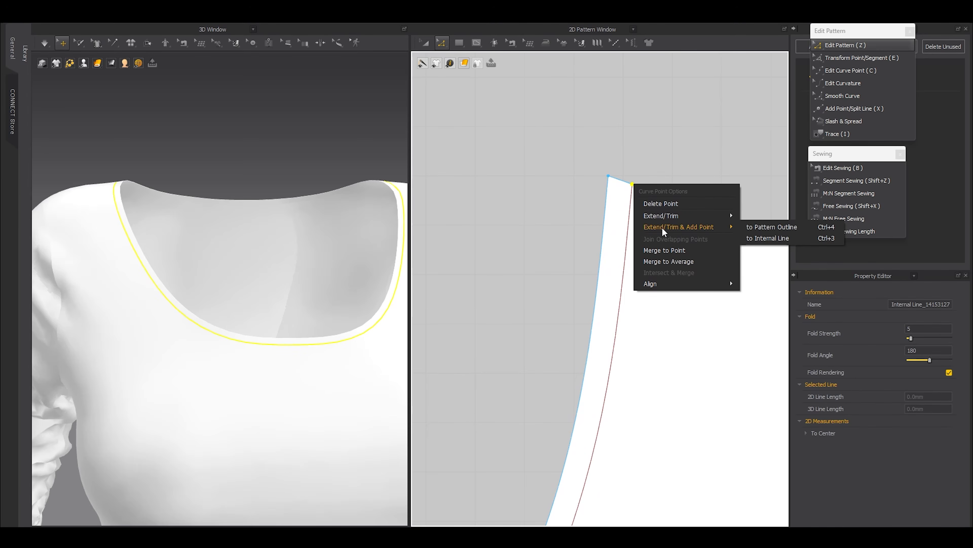
left_click(771, 226)
scroll(653, 187, "up", 5)
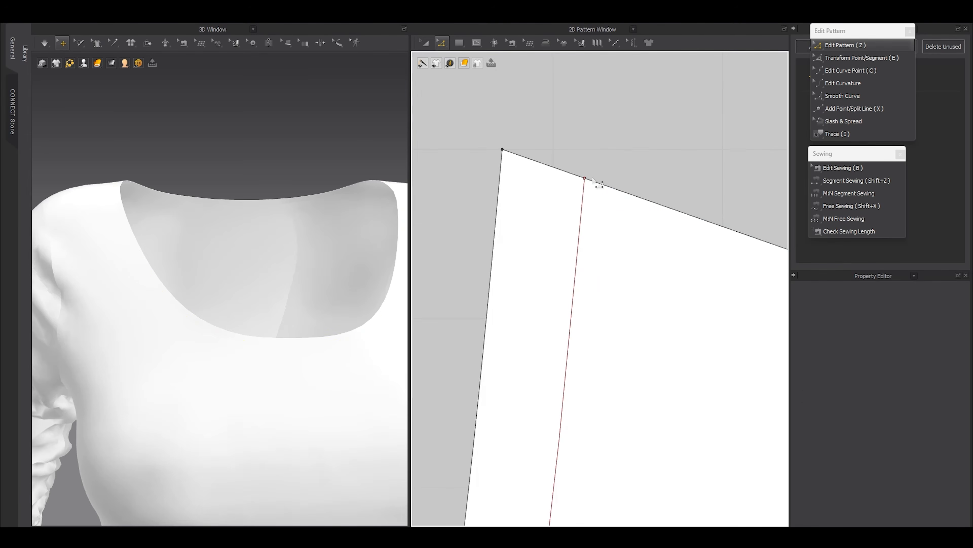
left_click(585, 179)
left_click(720, 225)
scroll(585, 181, "down", 1)
scroll(585, 181, "down", 2)
- Trace the front neckline edge, its offset line and the short shoulder segments into a separate neckband pattern placed above the neckline
left_click(556, 170)
left_click(541, 186, "shift")
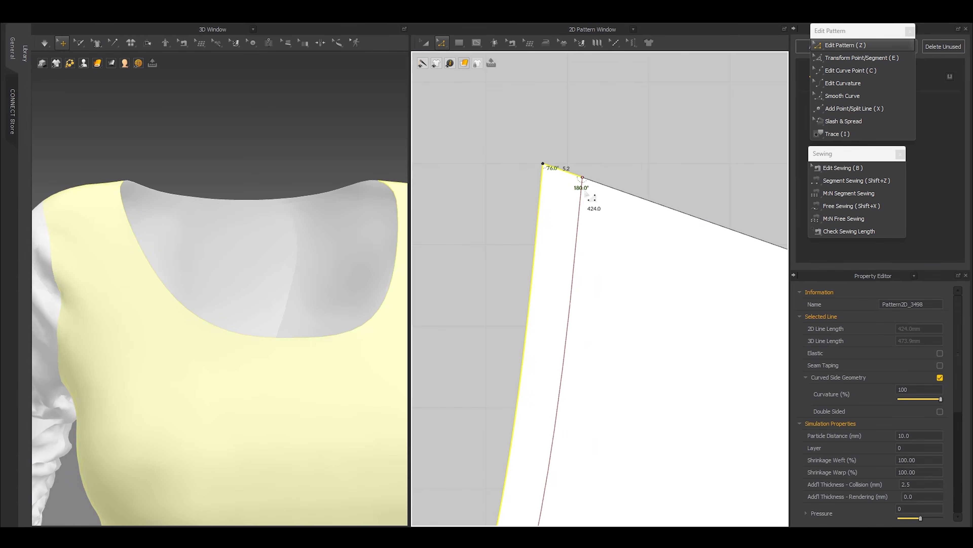
left_click(579, 200, "shift")
scroll(579, 202, "down", 8)
middle_click_drag(578, 203, 770, 211)
scroll(527, 203, "up", 5)
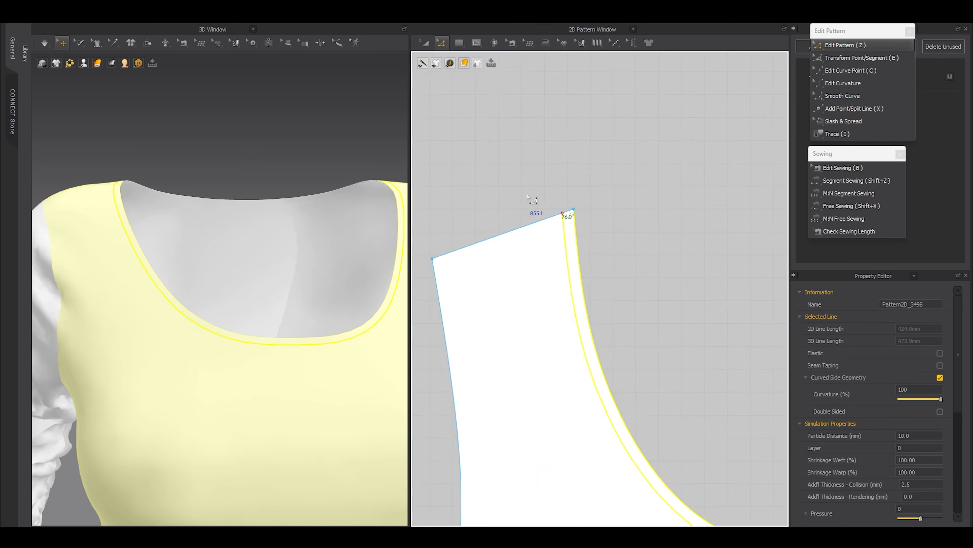
left_click(586, 220, "shift")
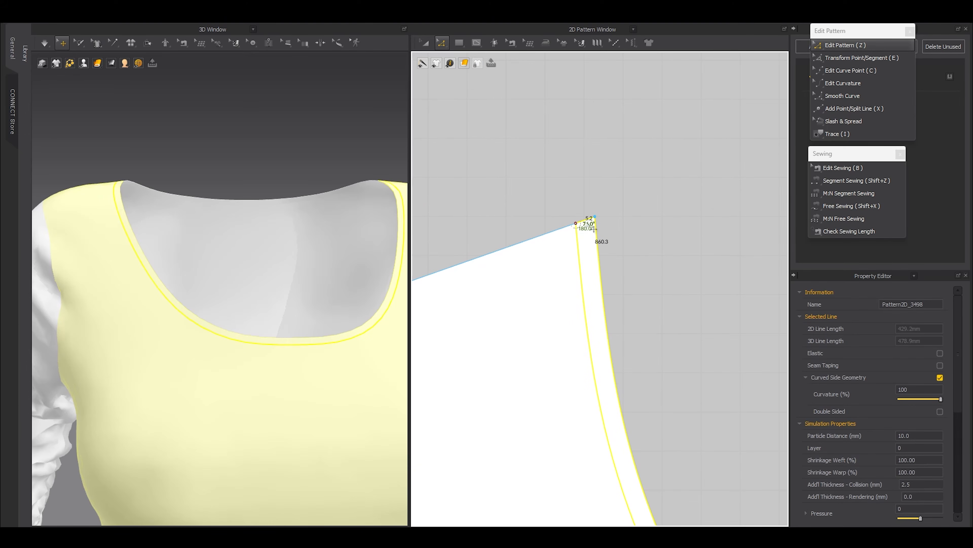
scroll(586, 222, "down", 5)
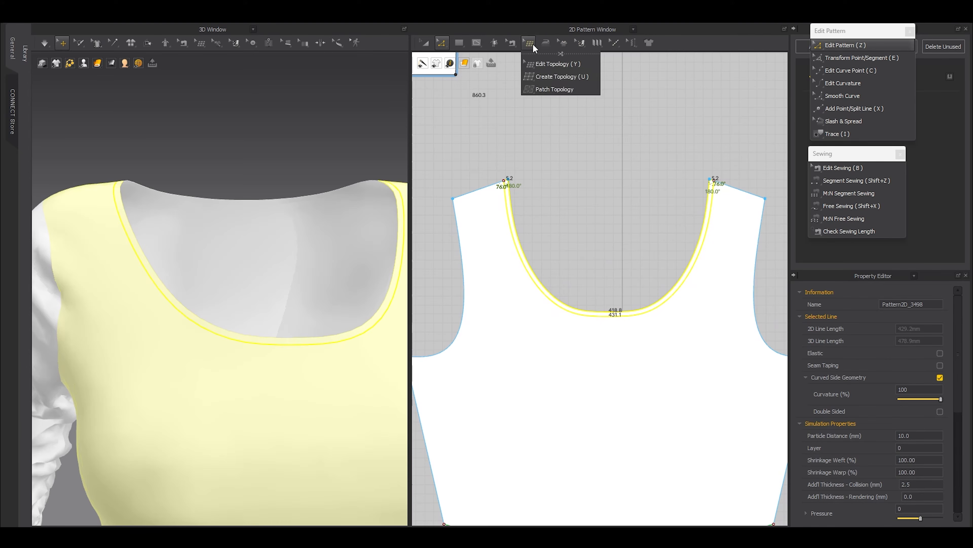
middle_click_drag(587, 193, 554, 200)
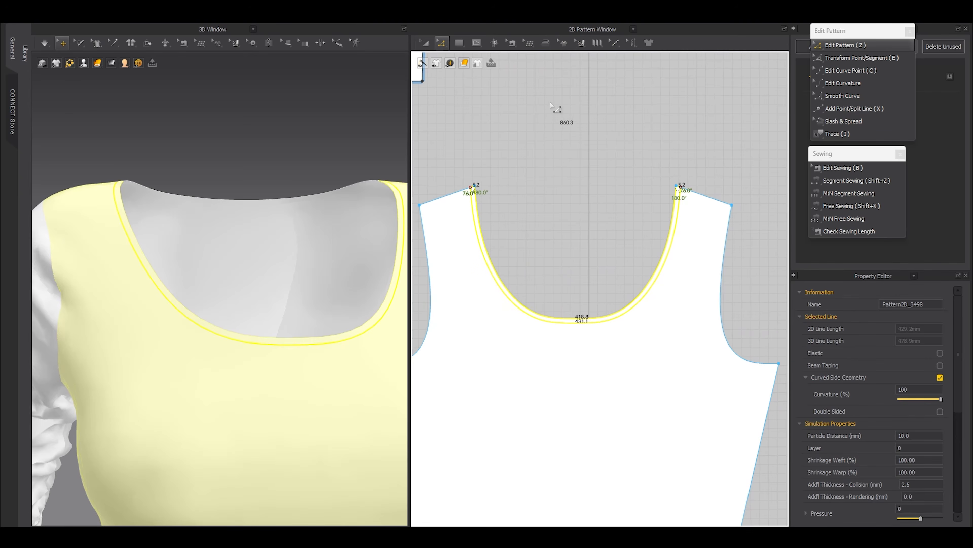
left_click(832, 134)
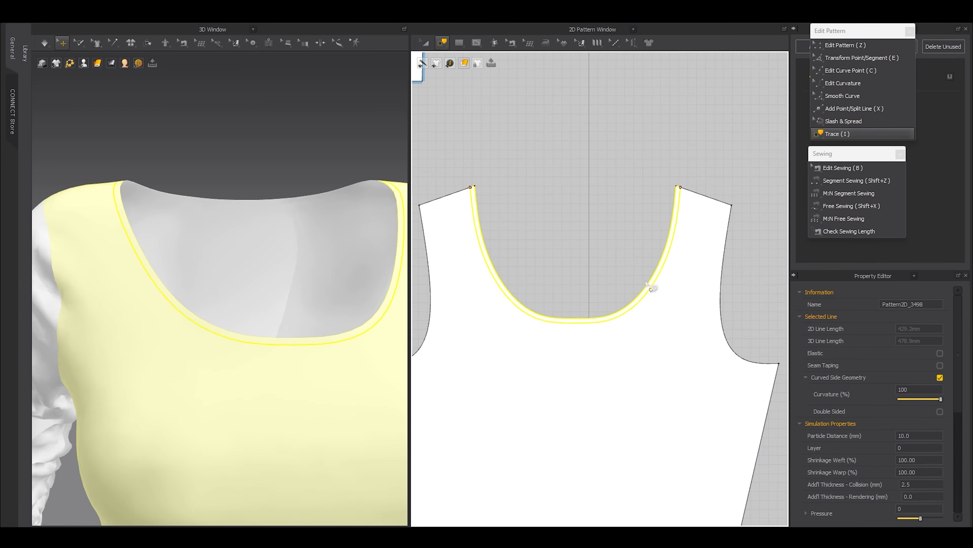
right_click(552, 324)
left_click(568, 336)
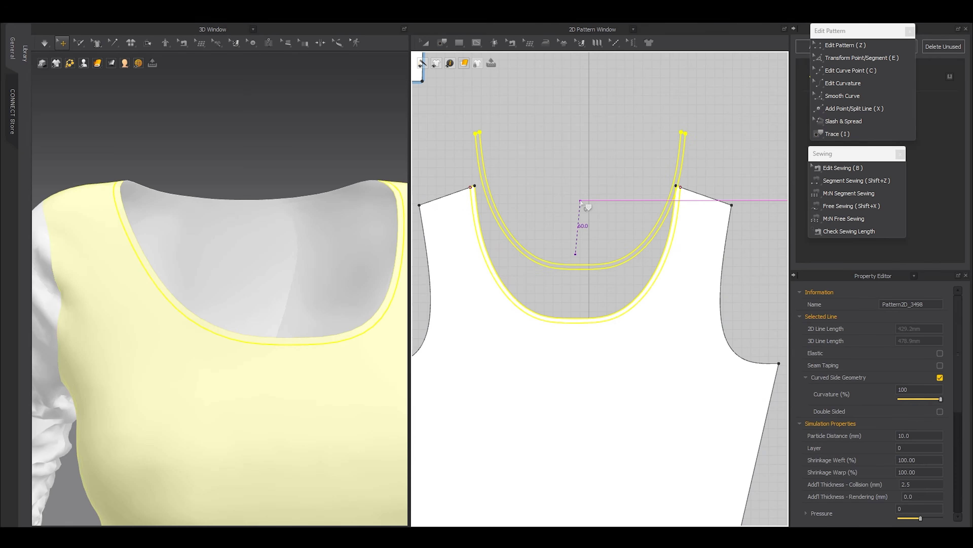
left_click(579, 198)
scroll(579, 199, "down", 5)
middle_click_drag(686, 206, 525, 240)
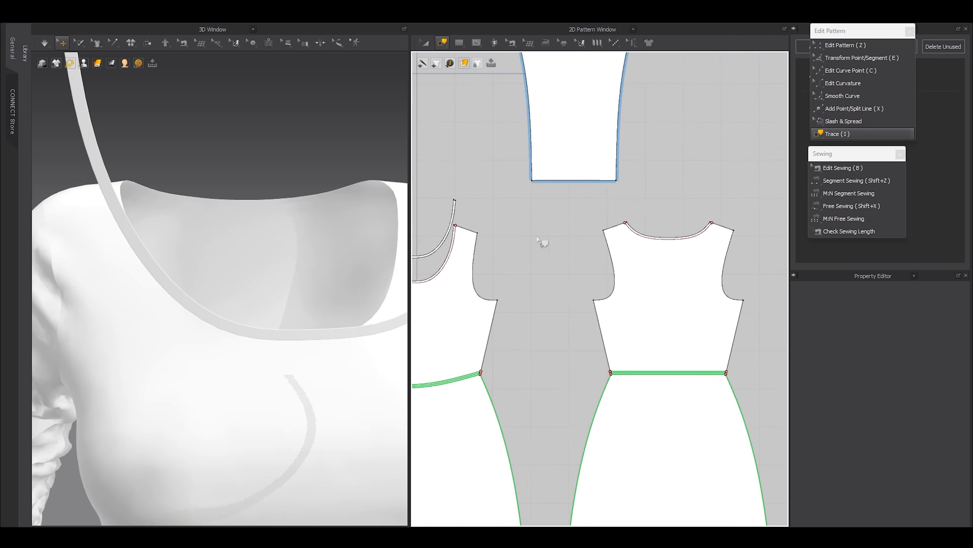
- Extend or trim the ends of the back neckline's internal line to the pattern outline, adding points on the shoulder edges
scroll(617, 226, "up", 10)
key("z")
left_click(664, 204)
scroll(664, 205, "down", 6)
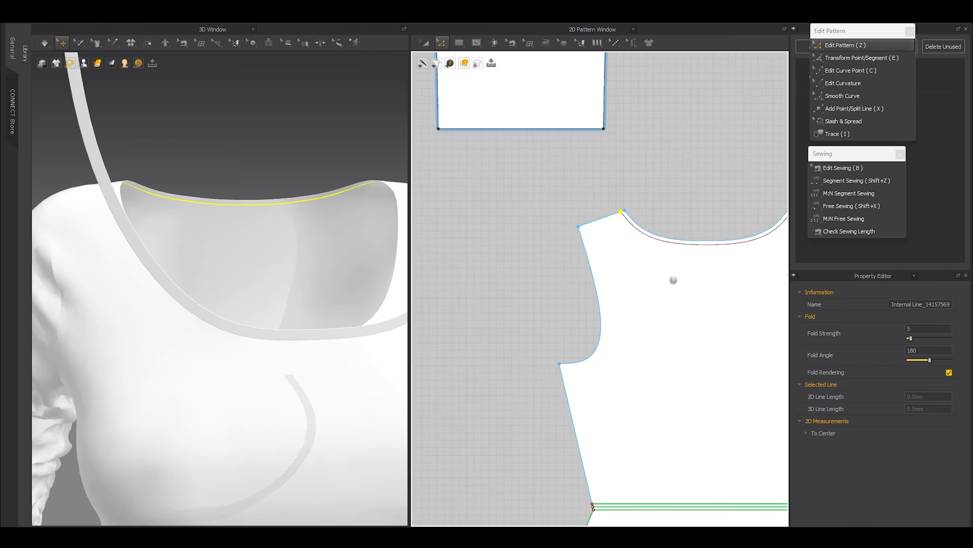
middle_click_drag(733, 267, 540, 301)
scroll(612, 256, "up", 3)
right_click(665, 238)
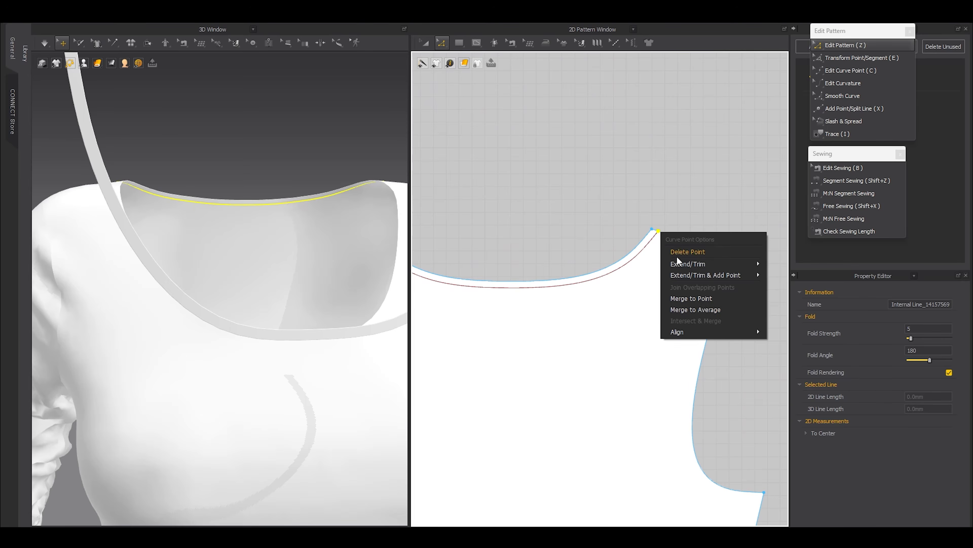
mouse_move(682, 276)
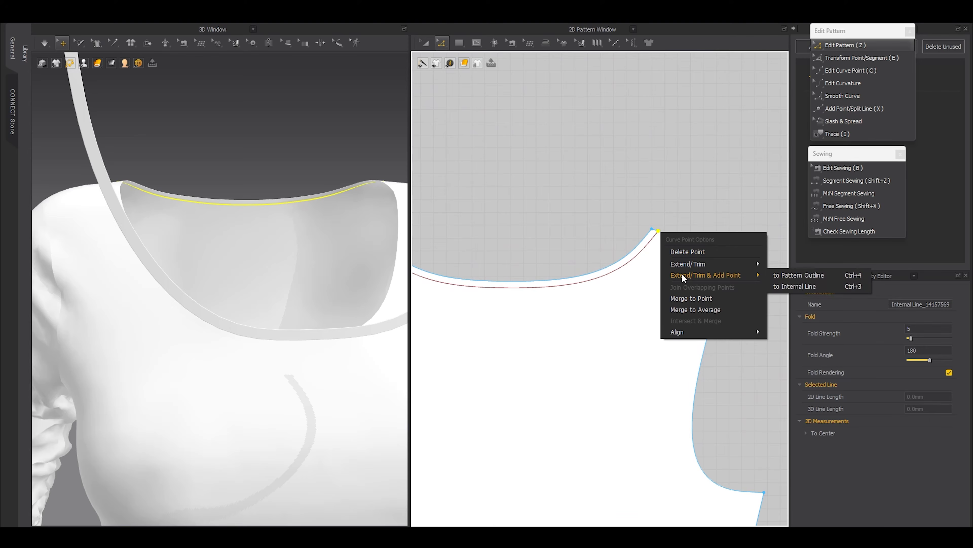
left_click(803, 275)
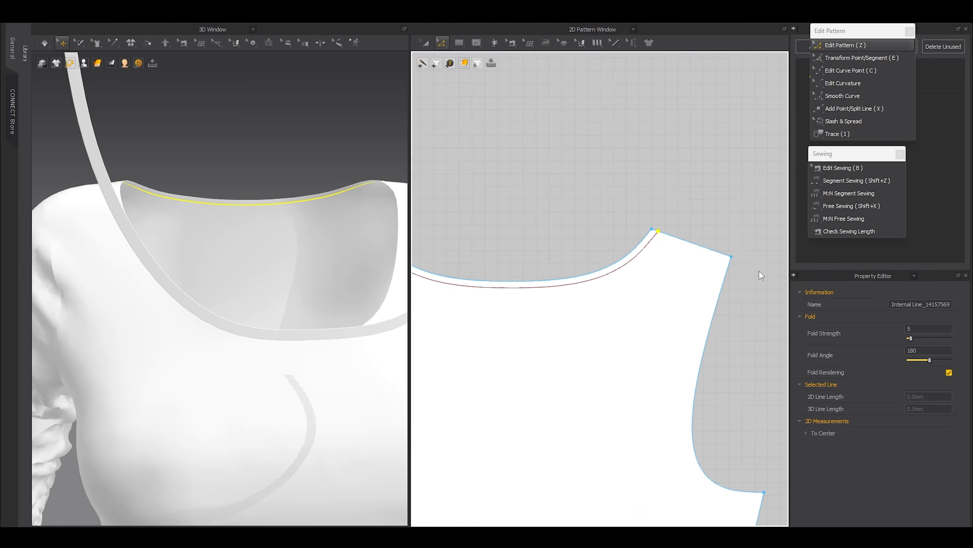
- Copy the back neckline edge, its offset line and the short shoulder segments into a separate neckband pattern above the back neckline
left_click(645, 249)
scroll(648, 261, "down", 5)
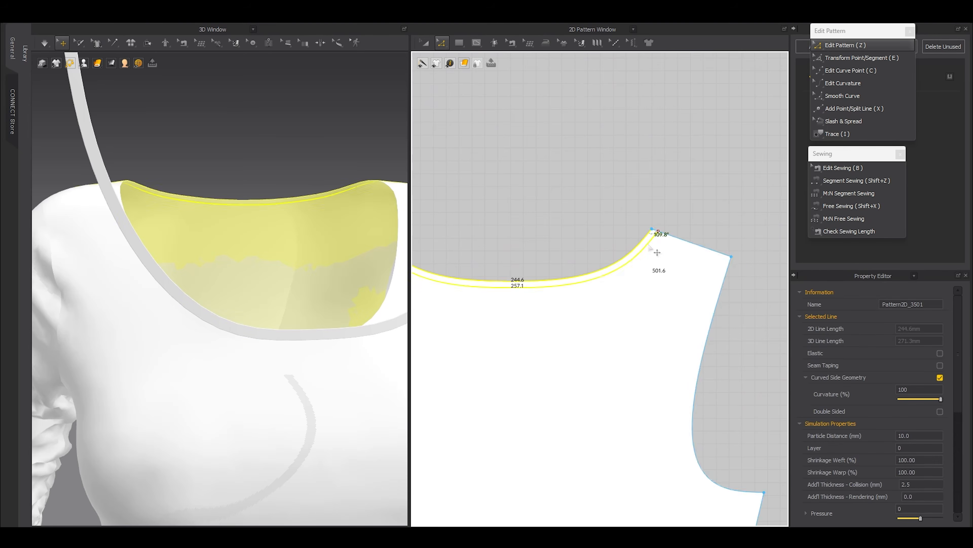
scroll(578, 241, "up", 5)
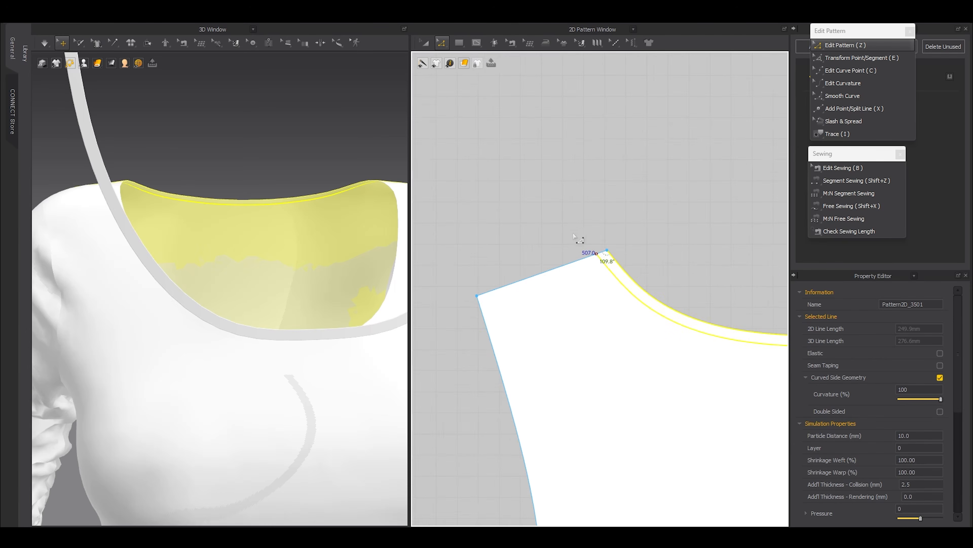
scroll(626, 268, "down", 4)
middle_click_drag(599, 275, 564, 282)
key("ctrl+c")
key("ctrl+v")
left_click(569, 306)
scroll(569, 307, "down", 3)
middle_click_drag(498, 313, 640, 306)
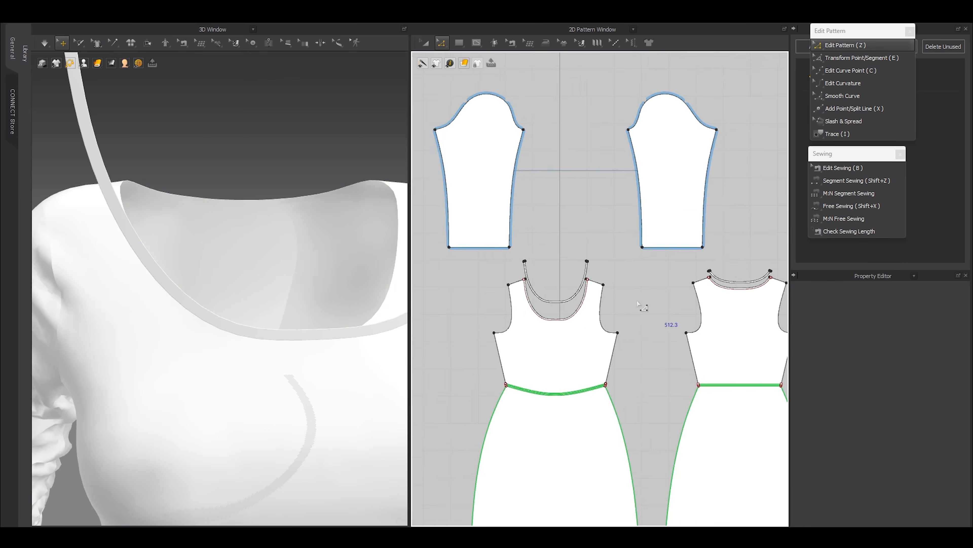
- Segment-sew the inner and outer edges of the front and back neckbands to the matching neckline edges and offset lines
key("shift+z")
scroll(567, 302, "up", 3)
left_click(505, 284)
scroll(503, 283, "up", 4)
left_click(492, 309)
left_click(492, 286)
left_click(508, 267)
scroll(508, 265, "down", 6)
scroll(643, 260, "up", 2)
scroll(617, 261, "up", 5)
left_click(581, 259)
left_click(567, 278)
left_click(570, 274)
left_click(580, 257)
scroll(579, 257, "down", 5)
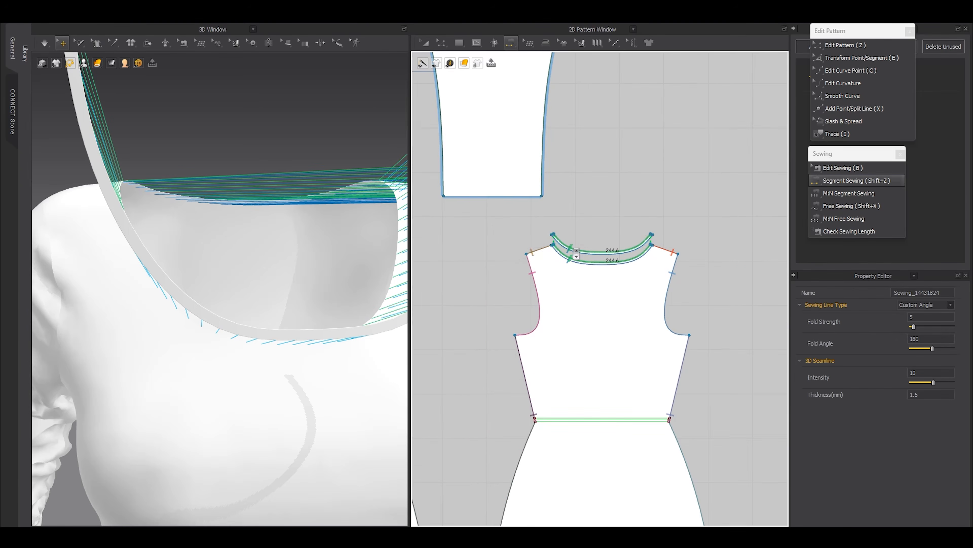
- Sew the short ends of the front and back neckbands together at the wearer's left shoulder
scroll(535, 241, "up", 7)
left_click(533, 238)
scroll(533, 238, "down", 3)
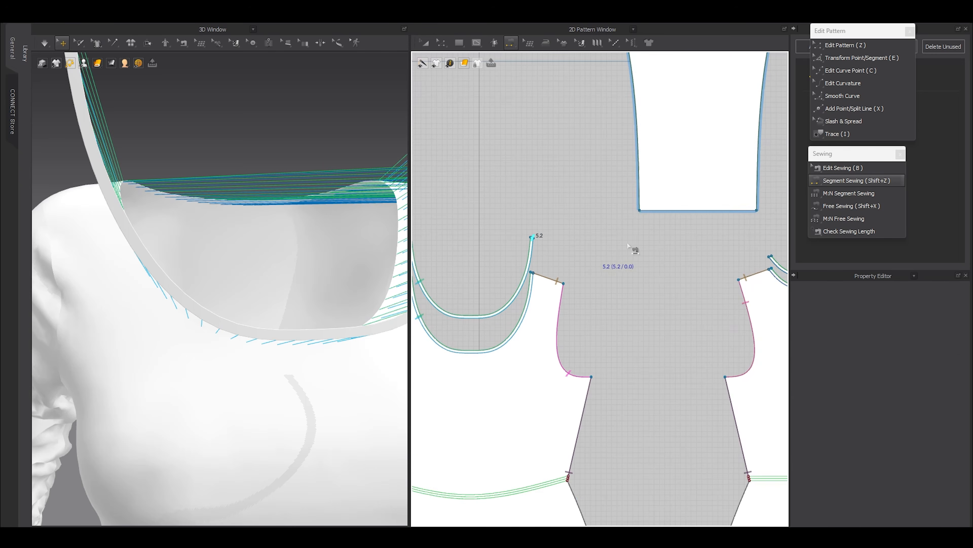
scroll(494, 236, "up", 5)
scroll(614, 231, "up", 4)
key("a")
key("shift+x")
key("shift+z")
left_click(644, 243)
scroll(644, 243, "down", 5)
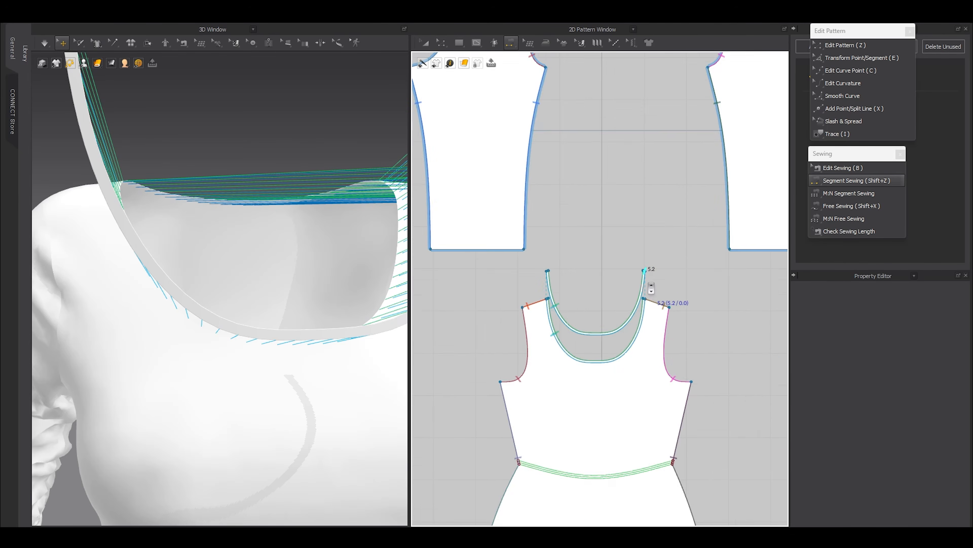
scroll(720, 301, "up", 8)
left_click(713, 290)
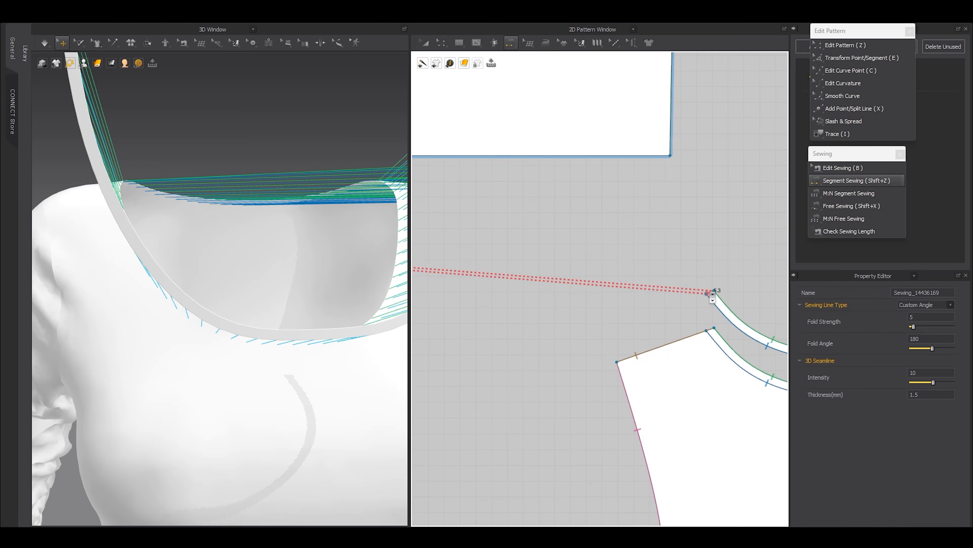
scroll(713, 290, "down", 4)
- Sew the short ends of the front and back neckbands together at the wearer's right shoulder
scroll(770, 298, "up", 2)
scroll(770, 298, "up", 3)
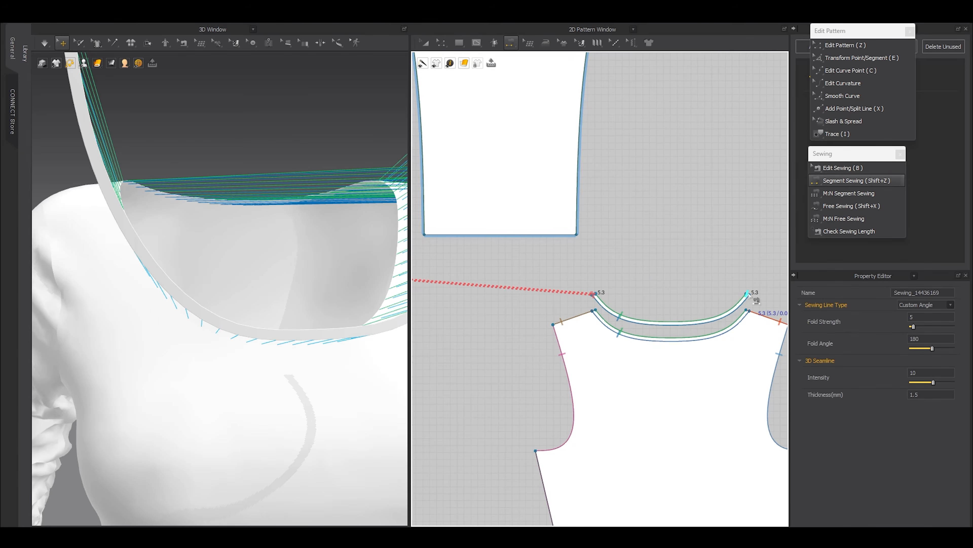
left_click(747, 295)
scroll(748, 296, "down", 4)
scroll(554, 297, "up", 3)
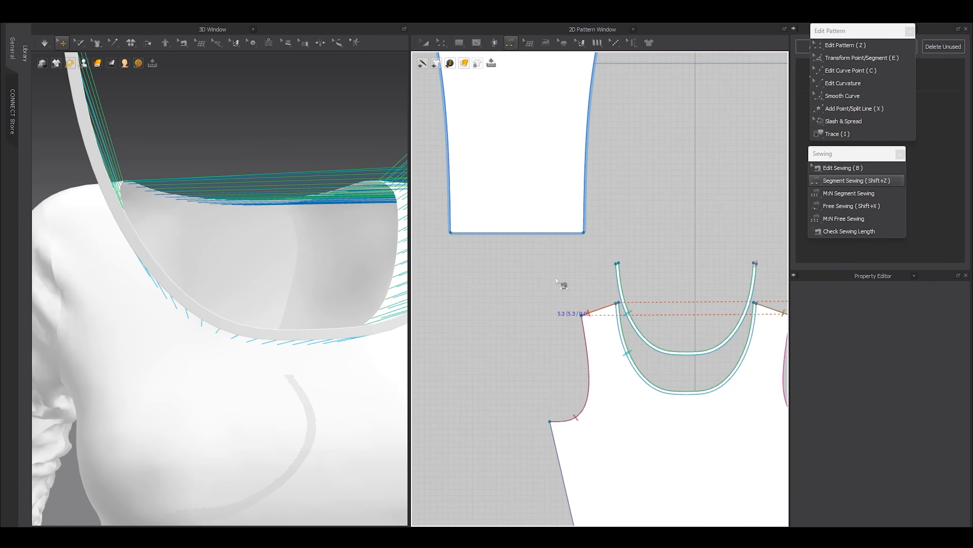
scroll(638, 266, "up", 3)
left_click(639, 268)
scroll(646, 274, "down", 3)
- Superimpose both neckband patterns over the dress neckline in 3D
key("z")
left_click(646, 273)
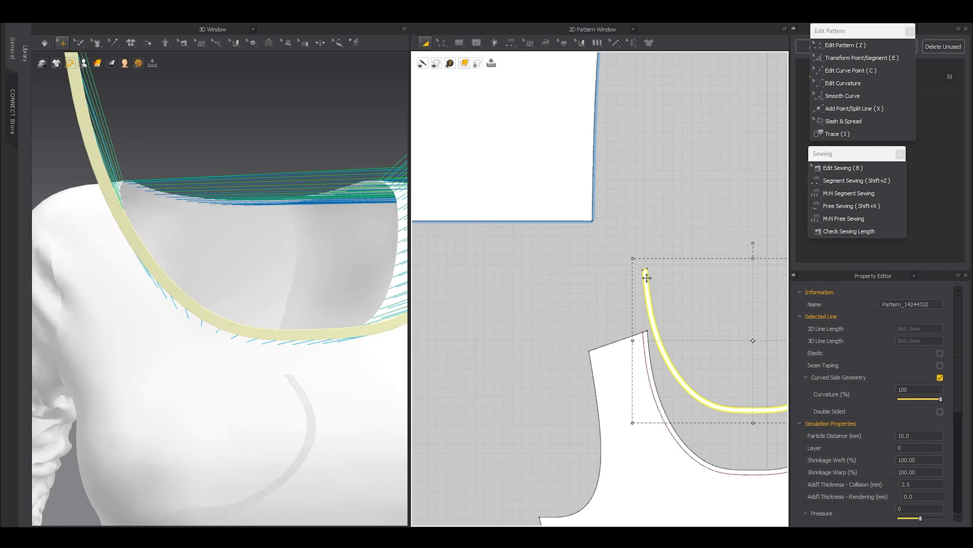
scroll(663, 285, "down", 3)
right_click_drag(675, 294, 595, 293)
left_click(748, 291, "shift")
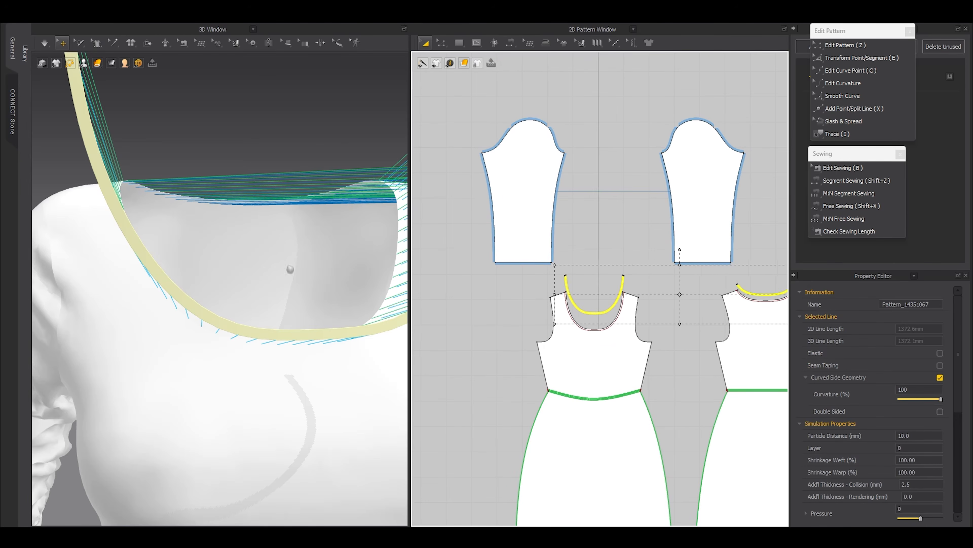
right_click_drag(293, 272, 311, 278)
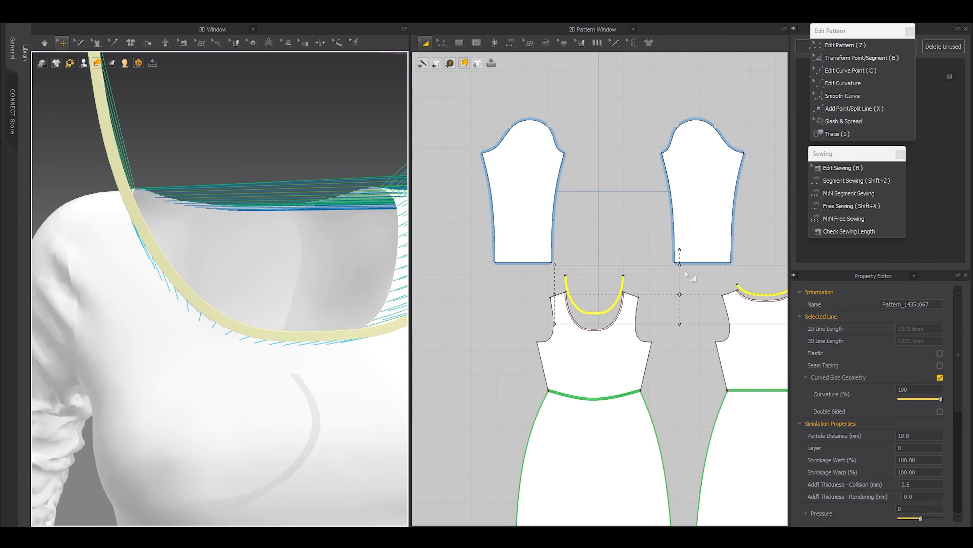
right_click(119, 177)
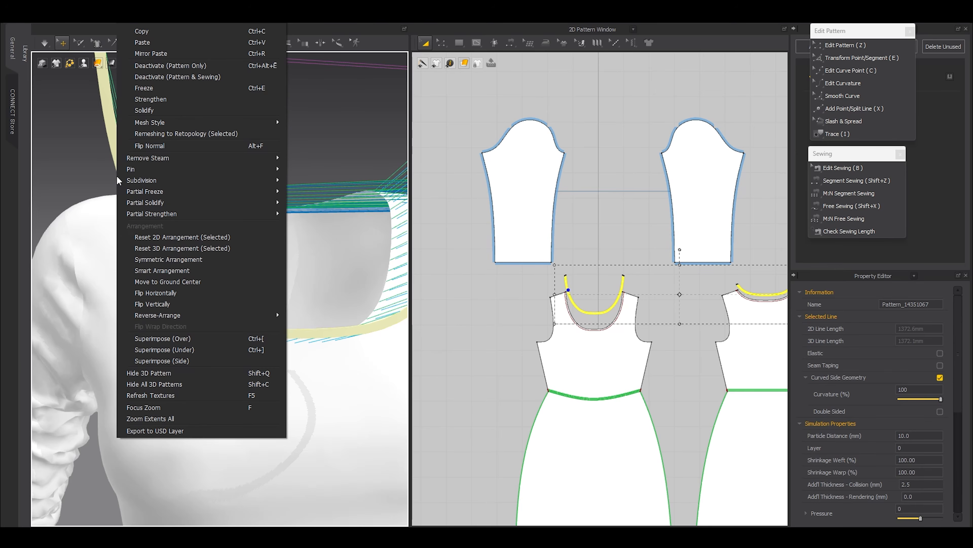
left_click(150, 339)
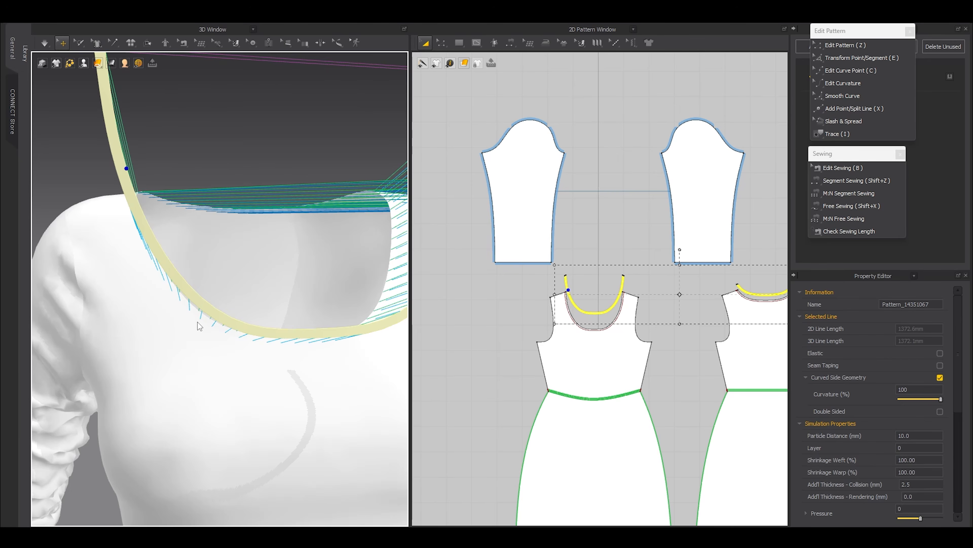
right_click_drag(180, 331, 151, 249)
right_click_drag(218, 264, 254, 296)
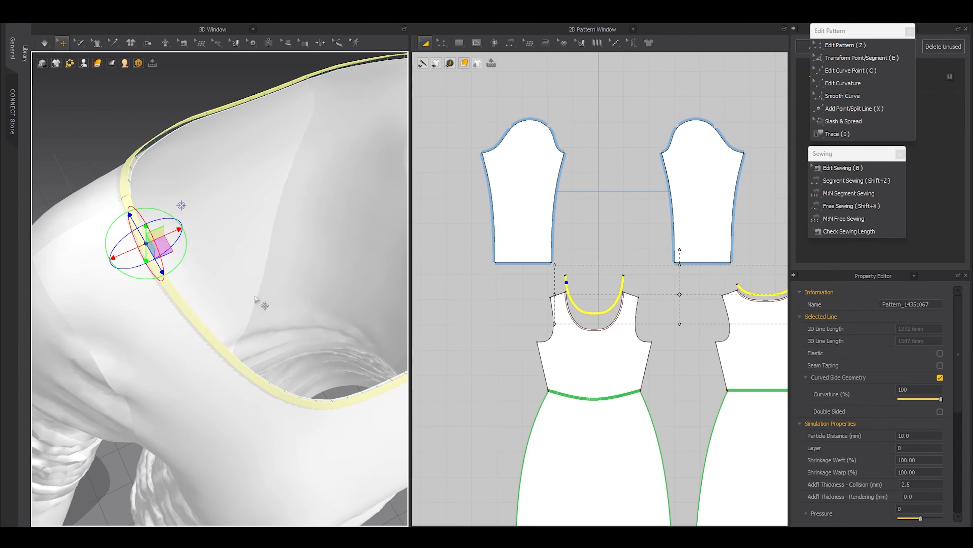
scroll(256, 297, "down", 4)
middle_click_drag(313, 277, 301, 298)
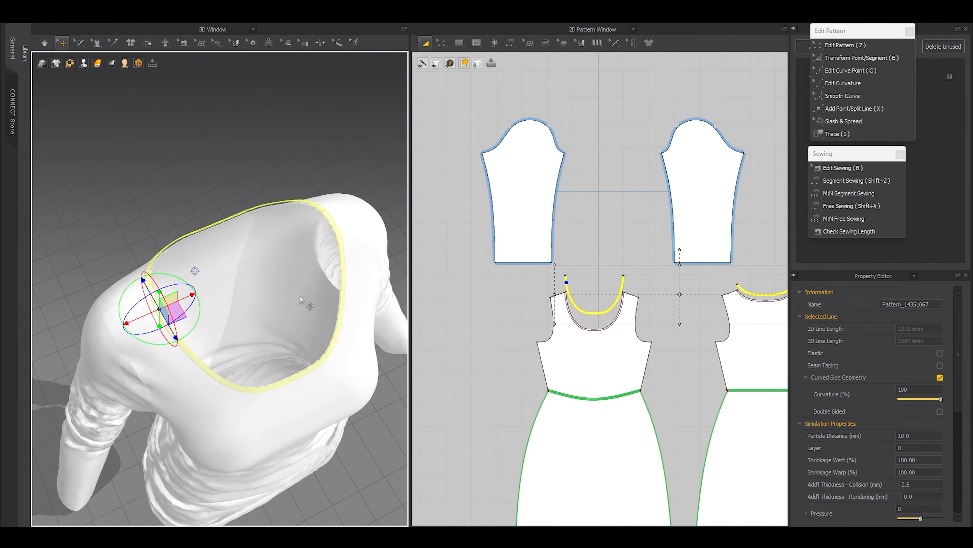
- Simulate the dress to settle the sewn neckbands on the neckline, and check the band at the shoulder
key("space")
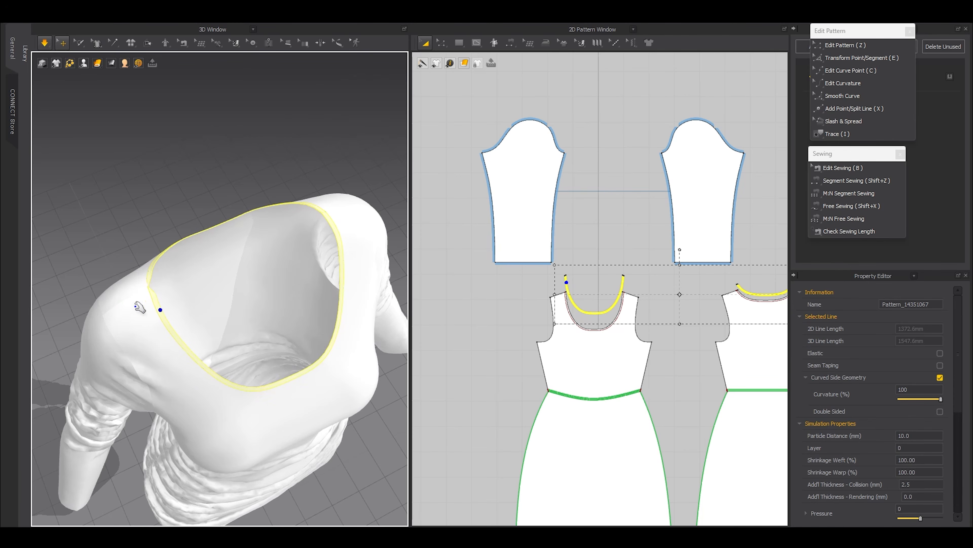
key("space")
right_click_drag(253, 297, 209, 330)
middle_click_drag(205, 332, 233, 333)
scroll(232, 333, "up", 5)
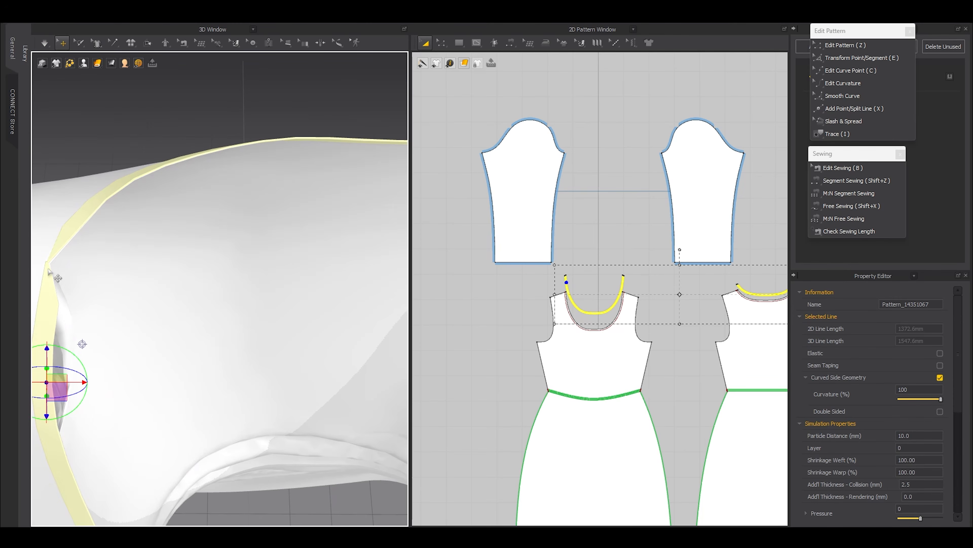
key("space")
- Inspect and adjust the sewing that joins the front and back neckband ends at the wearer's right shoulder
key("b")
left_click(54, 261)
scroll(667, 275, "up", 5)
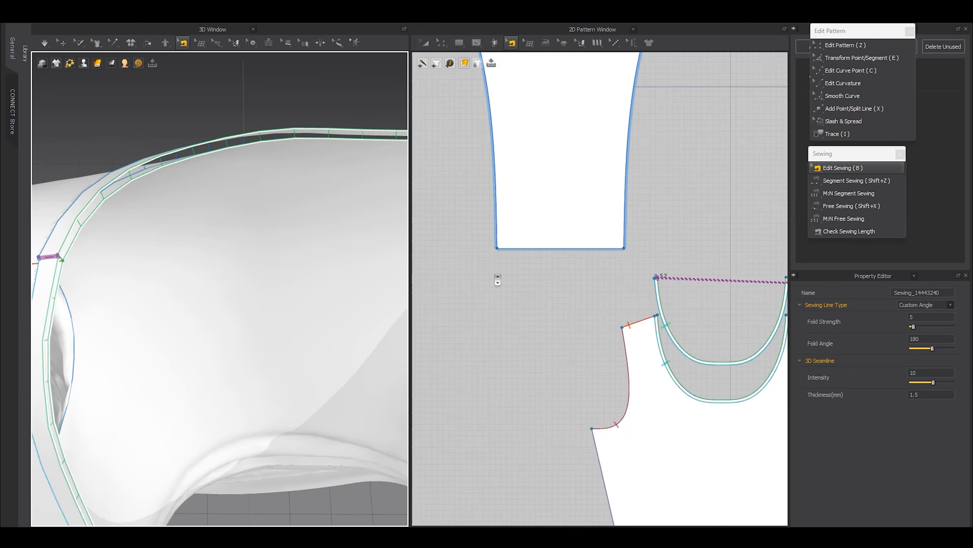
right_click(663, 274)
left_click(229, 268)
right_click_drag(230, 270, 261, 258)
left_click(62, 43)
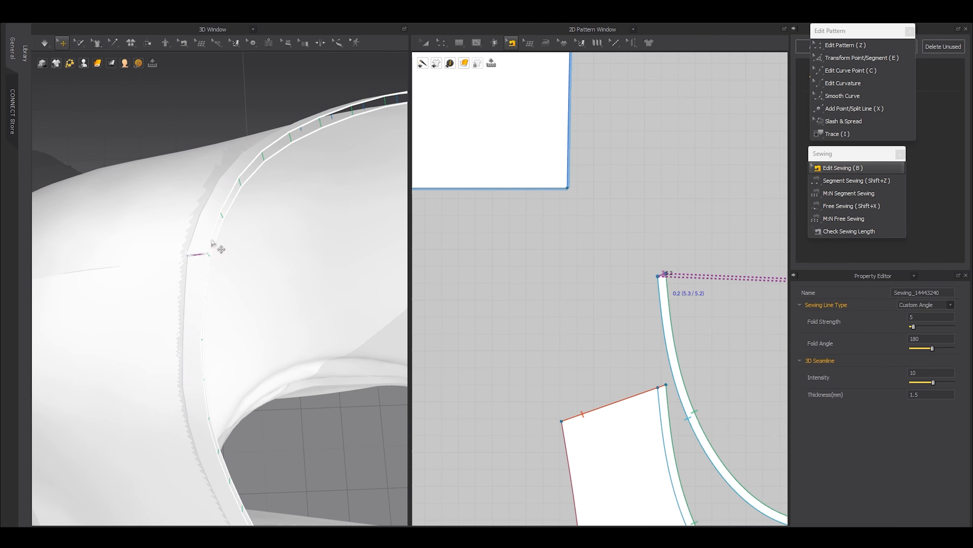
left_click(199, 242)
key("ctrl+z")
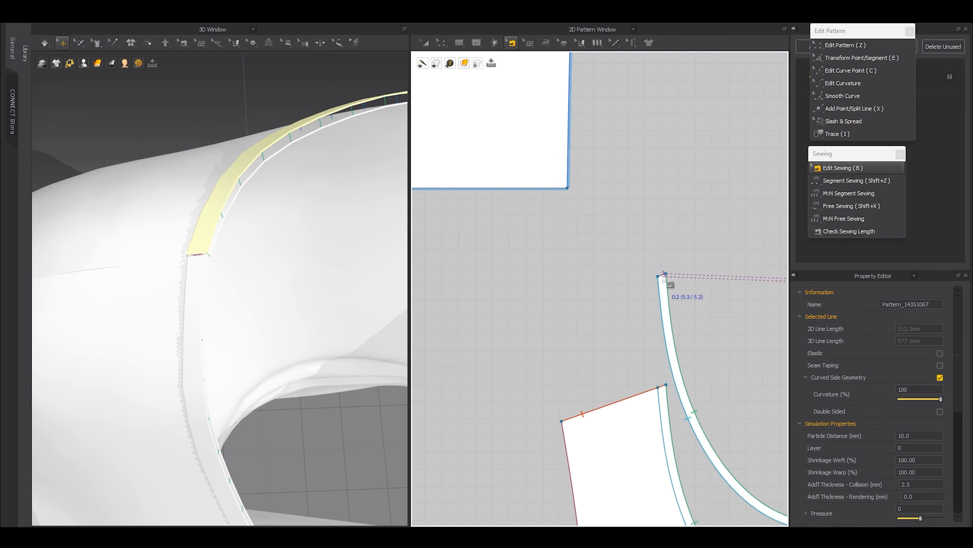
right_click(663, 277)
left_click(680, 311)
key("a")
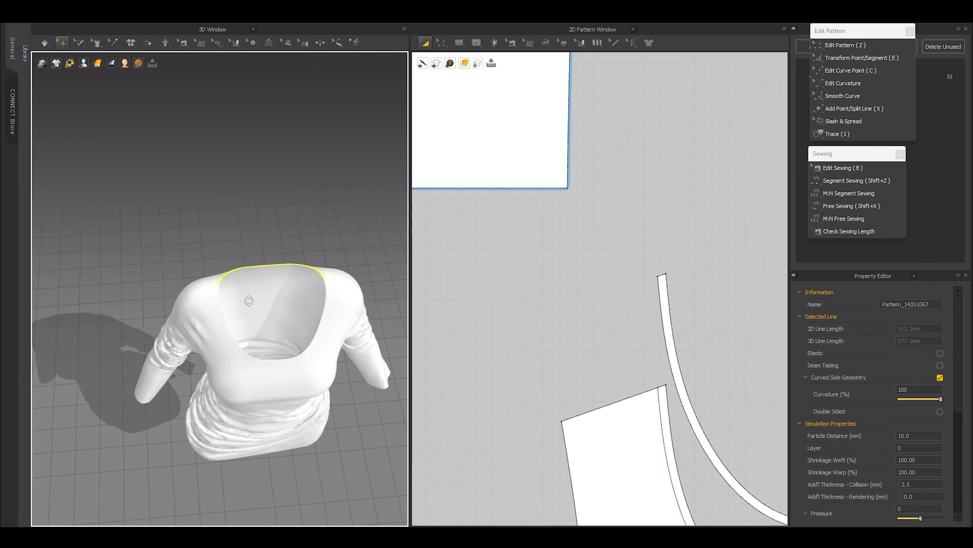
- Offset the four armhole edges of the front and back patterns as a single internal line at 3 mm, extended to the outline
right_click_drag(249, 301, 257, 316)
scroll(257, 317, "up", 3)
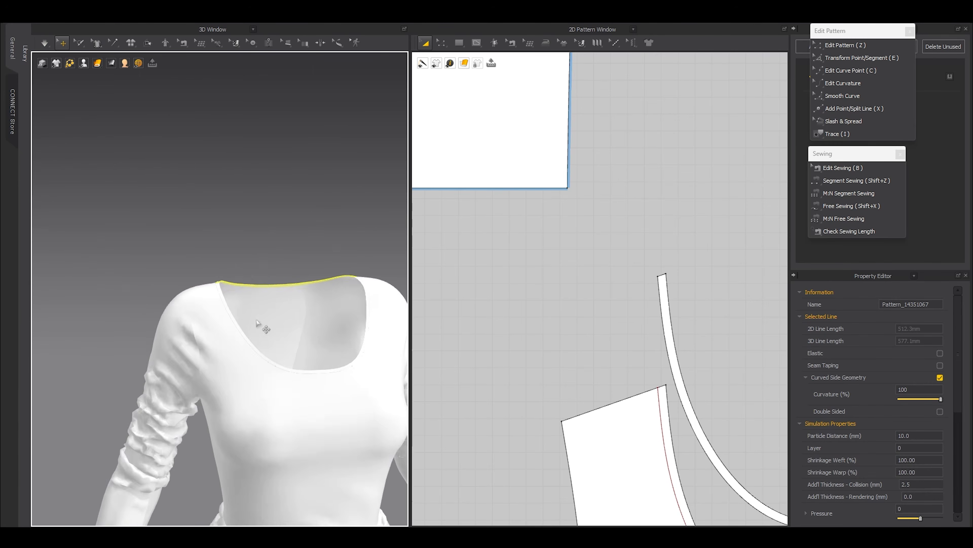
middle_click_drag(257, 391, 256, 321)
mouse_move(256, 322)
right_mouse_down()
mouse_move(224, 315)
mouse_move(267, 309)
right_mouse_up()
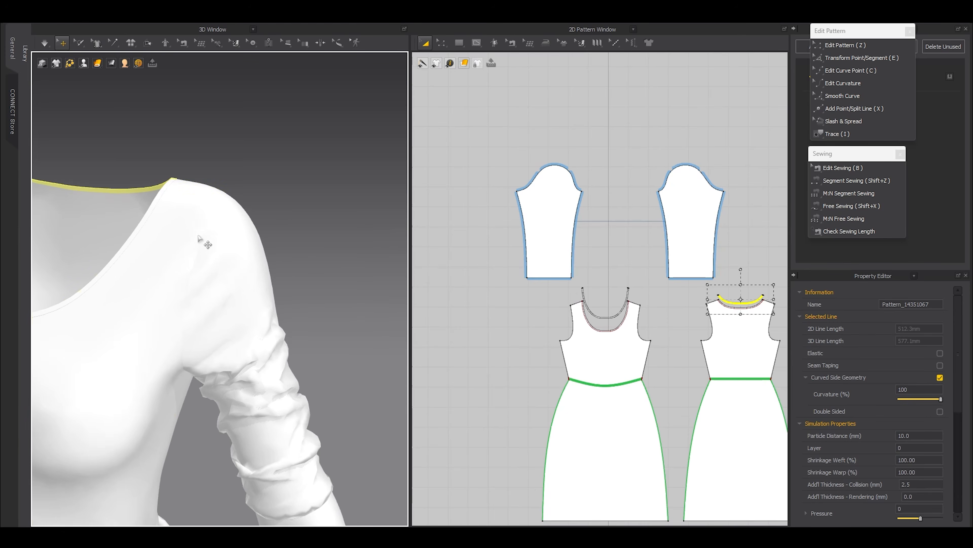
left_click(199, 238)
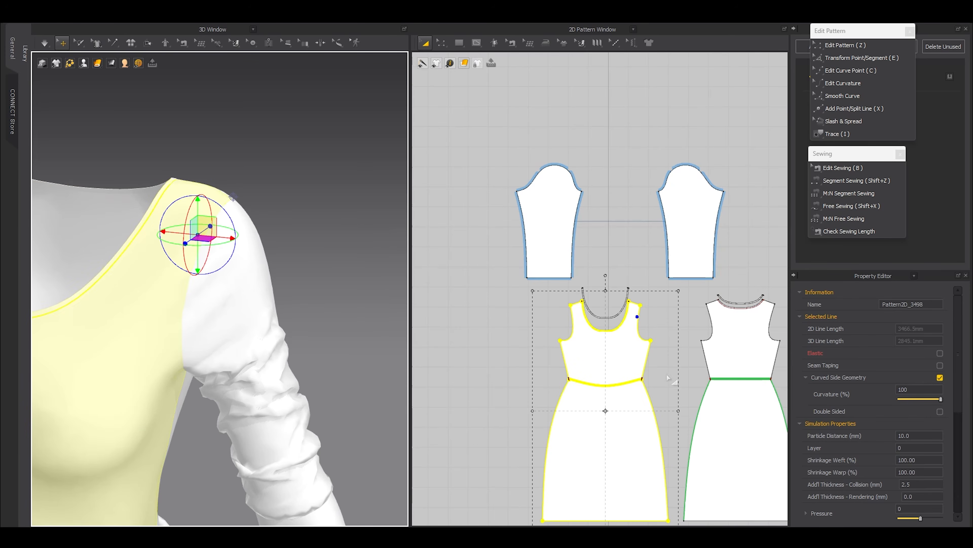
scroll(644, 246, "up", 6)
key("z")
left_click(645, 245)
left_click(609, 276)
scroll(607, 286, "down", 3)
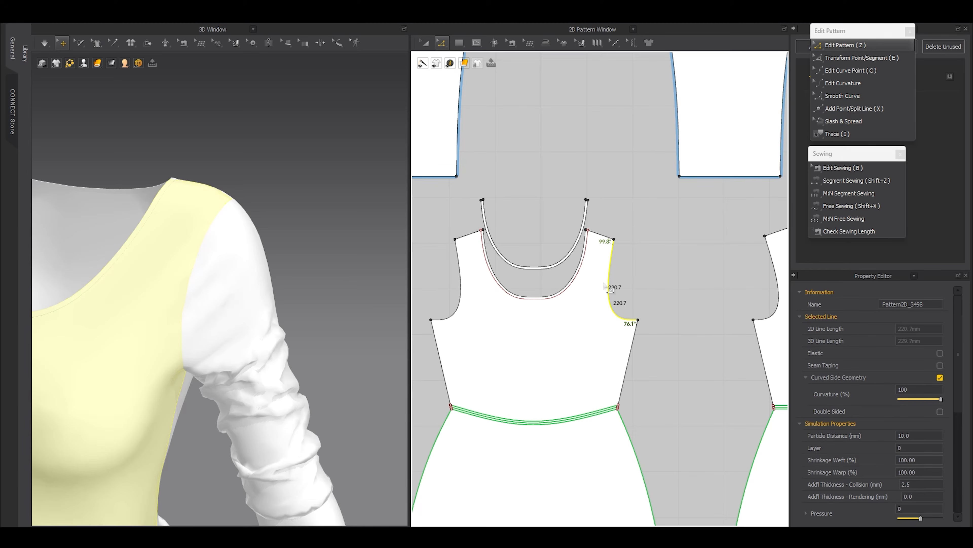
left_click(458, 278, "shift")
scroll(609, 295, "down", 3)
left_click(603, 277, "shift")
left_click(660, 278, "shift")
scroll(560, 290, "up", 5)
scroll(438, 268, "up", 3)
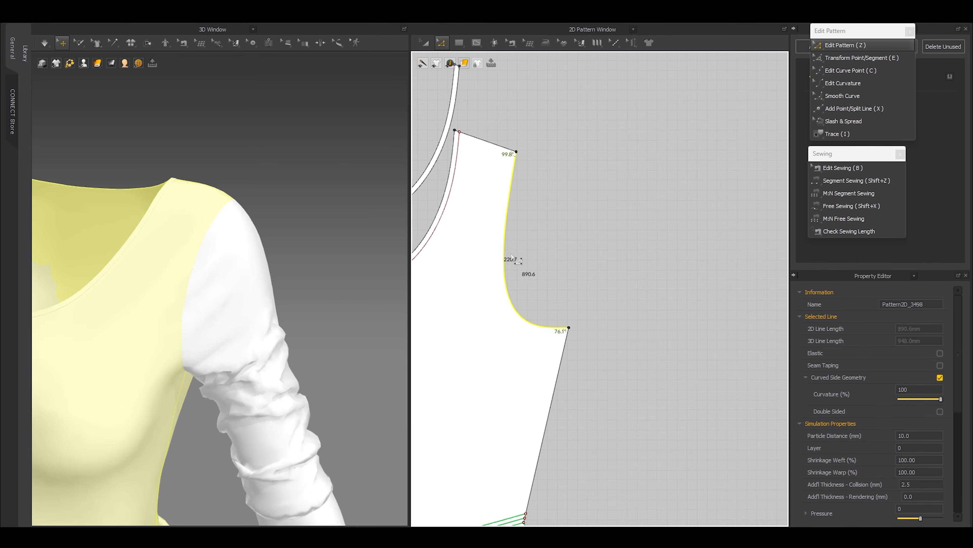
right_click(506, 256)
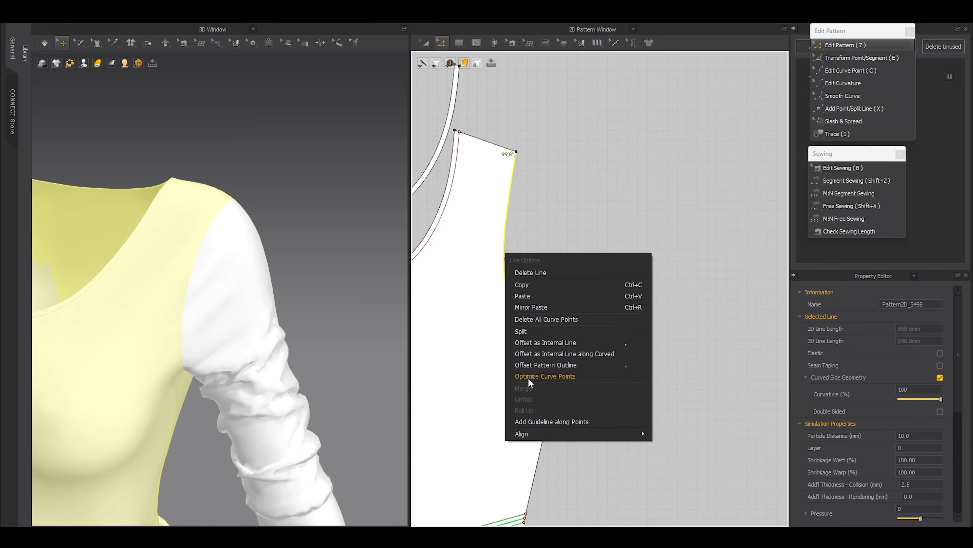
left_click(535, 342)
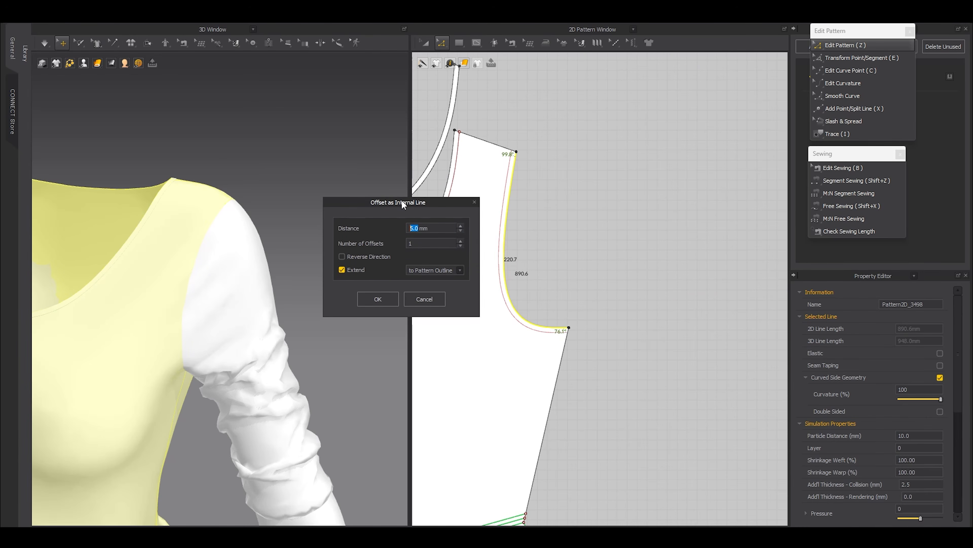
type("3")
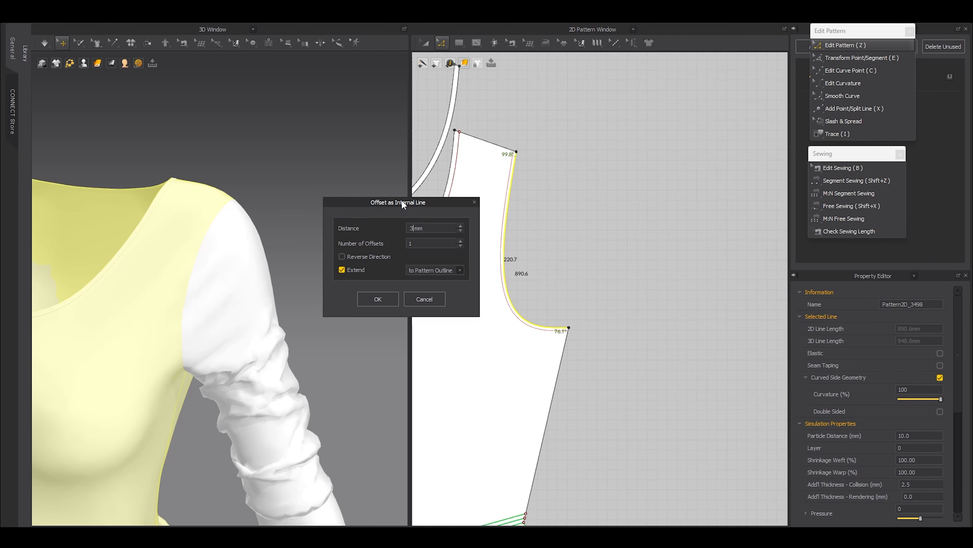
left_click(378, 299)
- Divide the internal points at the underarm ends of the armhole internal lines on the front and back patterns
scroll(513, 296, "down", 5)
scroll(519, 304, "up", 6)
left_click_drag(495, 317, 560, 268)
scroll(548, 284, "down", 4)
middle_click_drag(514, 325, 668, 330)
left_click_drag(569, 272, 588, 300, "shift")
scroll(585, 301, "down", 2)
middle_click_drag(677, 329, 589, 328)
scroll(724, 308, "up", 4)
left_click_drag(699, 300, 669, 269)
key("ctrl+z")
key("ctrl+z")
left_click_drag(697, 299, 666, 271, "shift")
scroll(666, 272, "down", 4)
left_click_drag(714, 298, 746, 270, "shift")
scroll(745, 270, "up", 3)
right_click(734, 293)
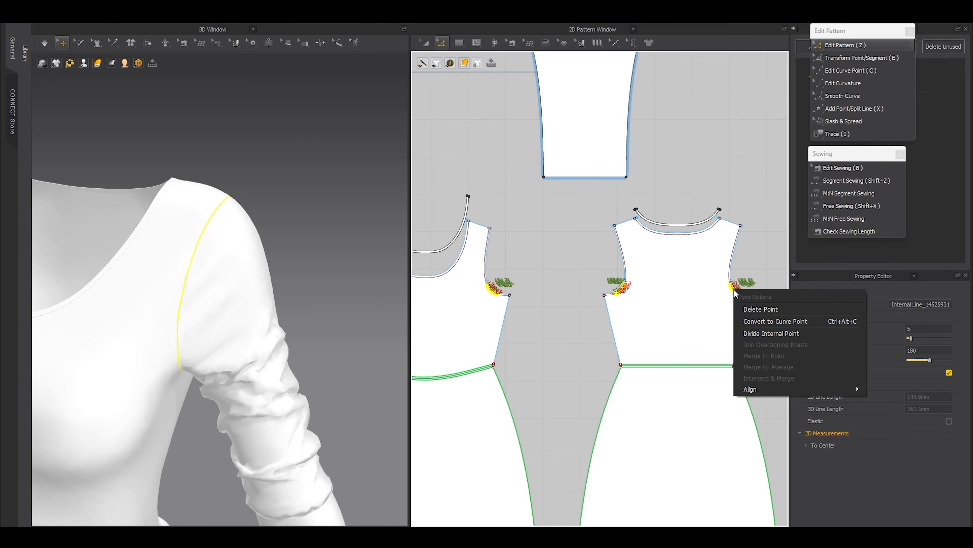
left_click(748, 334)
scroll(627, 296, "down", 3)
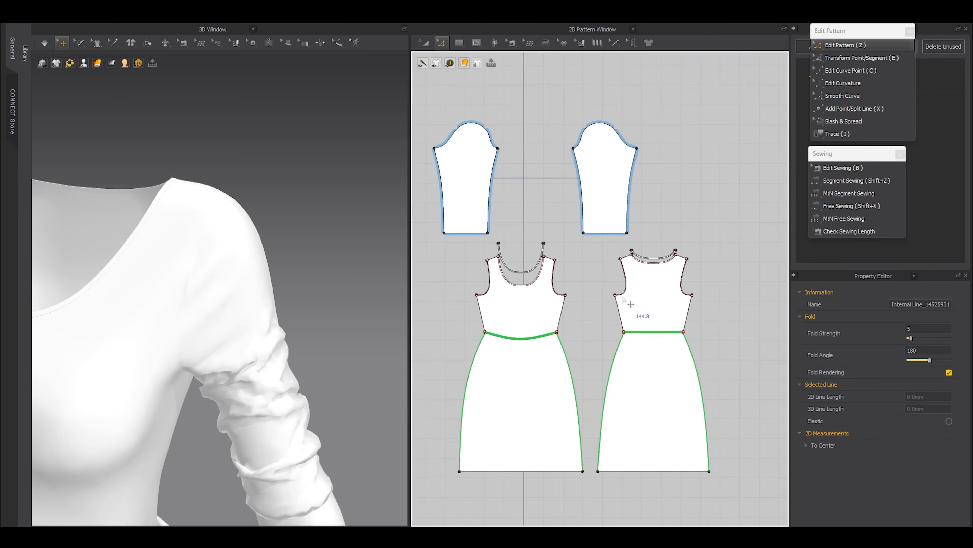
- Apply Extend/Trim & Add Point to all four armhole internal lines so they get points on the pattern outlines
scroll(471, 287, "up", 8)
left_click_drag(528, 309, 463, 372)
scroll(466, 371, "down", 3)
left_click(513, 194)
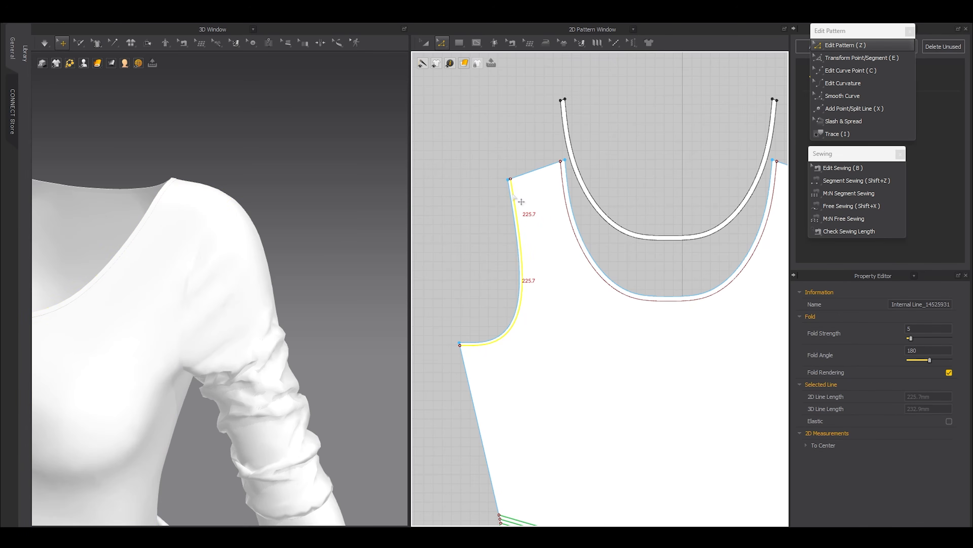
right_click(513, 194)
left_click(558, 329)
scroll(578, 362, "down", 3)
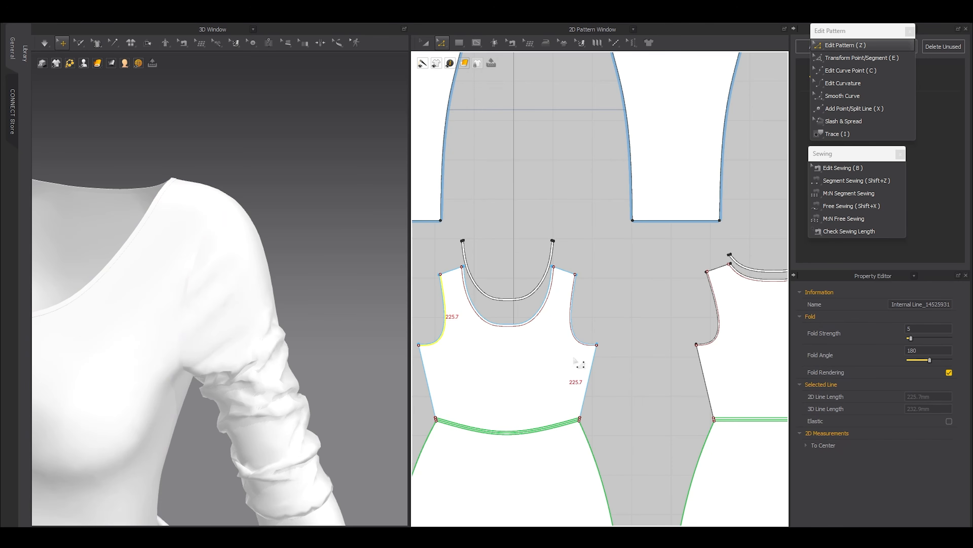
scroll(569, 324, "up", 4)
left_click(573, 325, "shift")
scroll(573, 325, "down", 8)
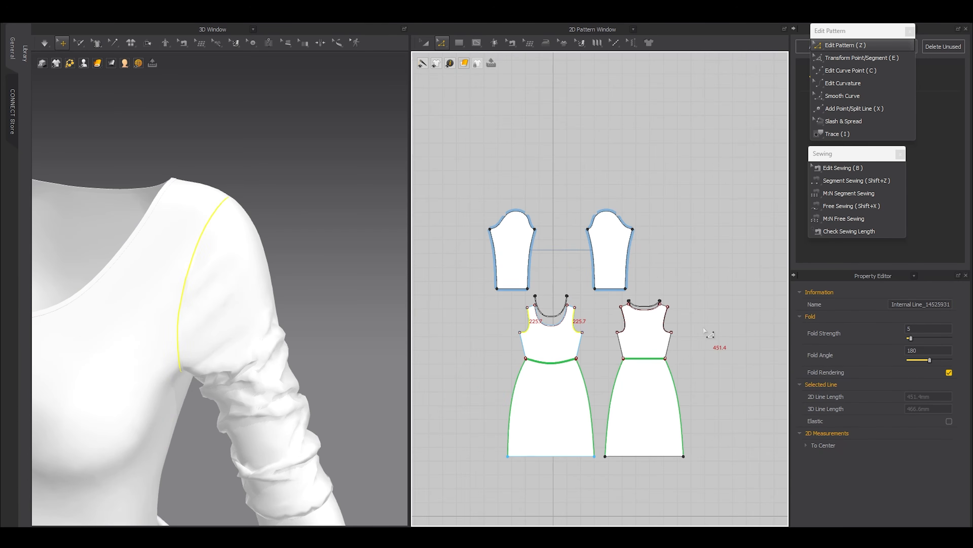
scroll(660, 321, "up", 6)
scroll(452, 305, "up", 2)
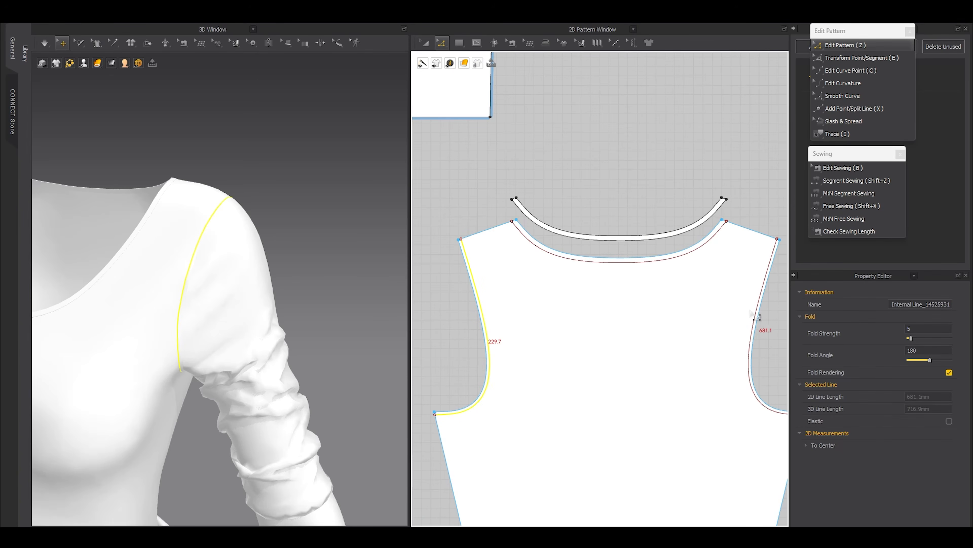
scroll(763, 321, "down", 5)
scroll(761, 320, "up", 8)
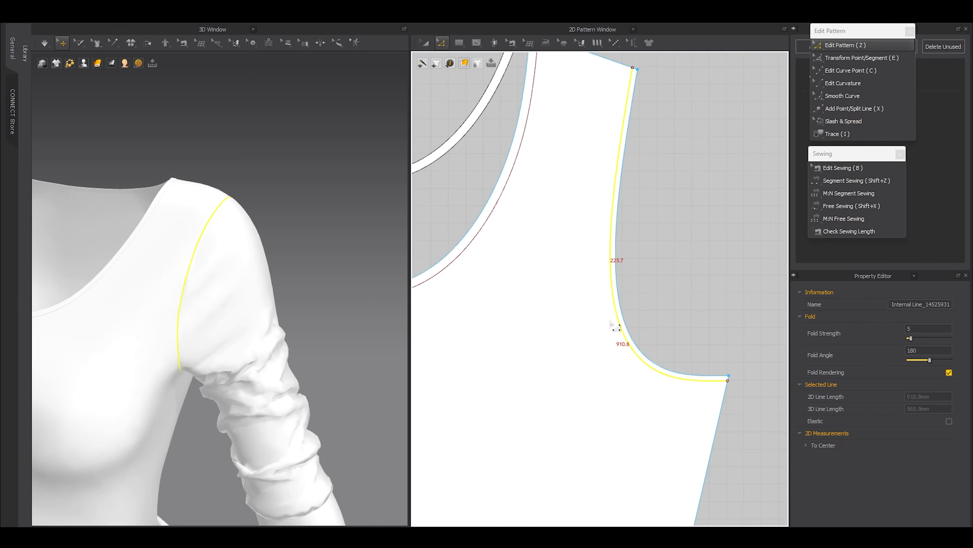
right_click(617, 313)
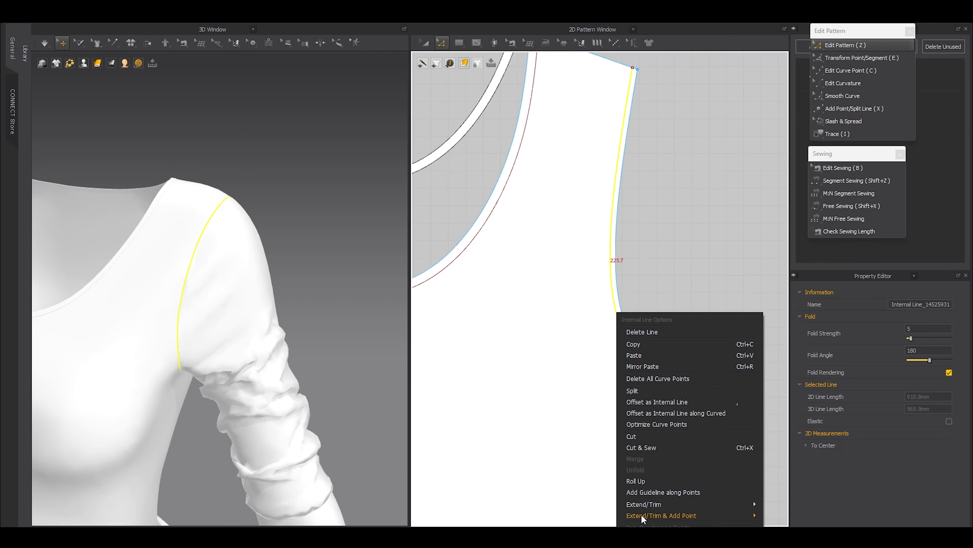
mouse_move(641, 514)
left_click(768, 515)
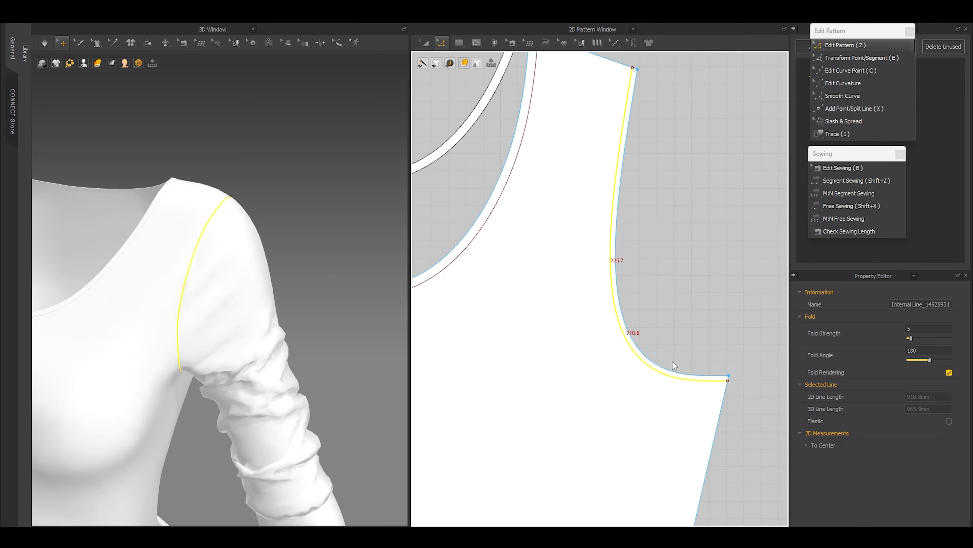
left_click(672, 361)
- Copy the closed narrow strip along the front pattern's wearer's-right armhole and place it beside that armhole as a separate pattern
scroll(672, 361, "down", 2)
scroll(730, 384, "up", 6)
scroll(655, 380, "down", 12)
scroll(519, 348, "up", 5)
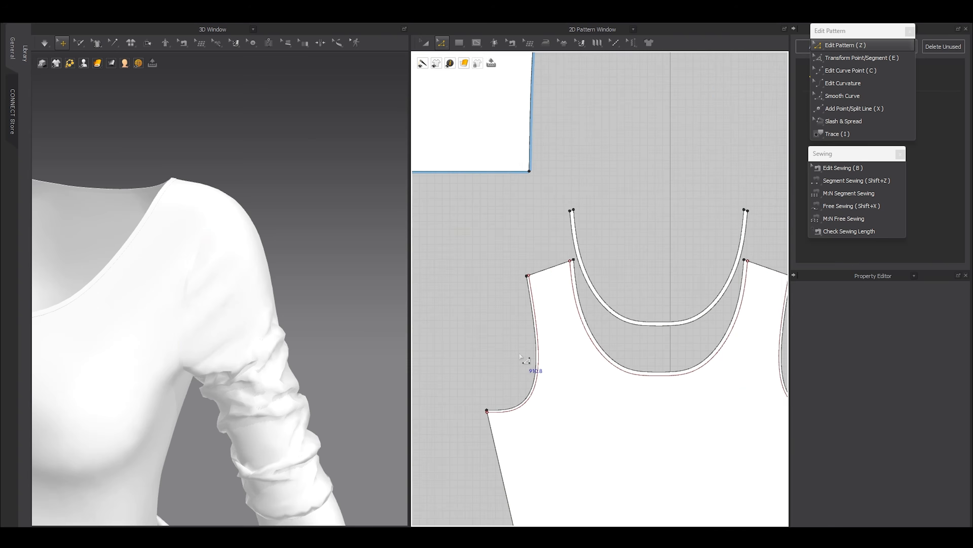
scroll(521, 364, "up", 5)
left_click(536, 319)
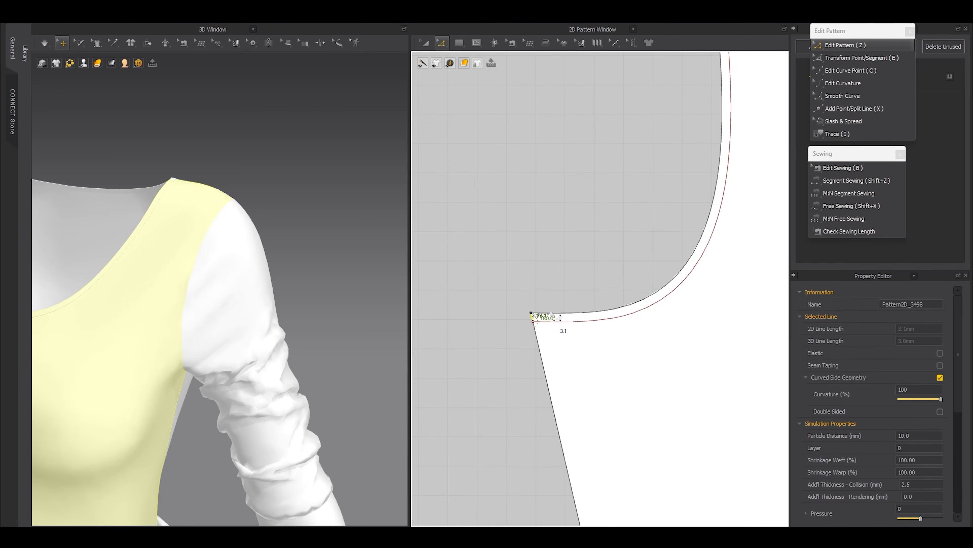
left_click(564, 321)
scroll(565, 328, "down", 5)
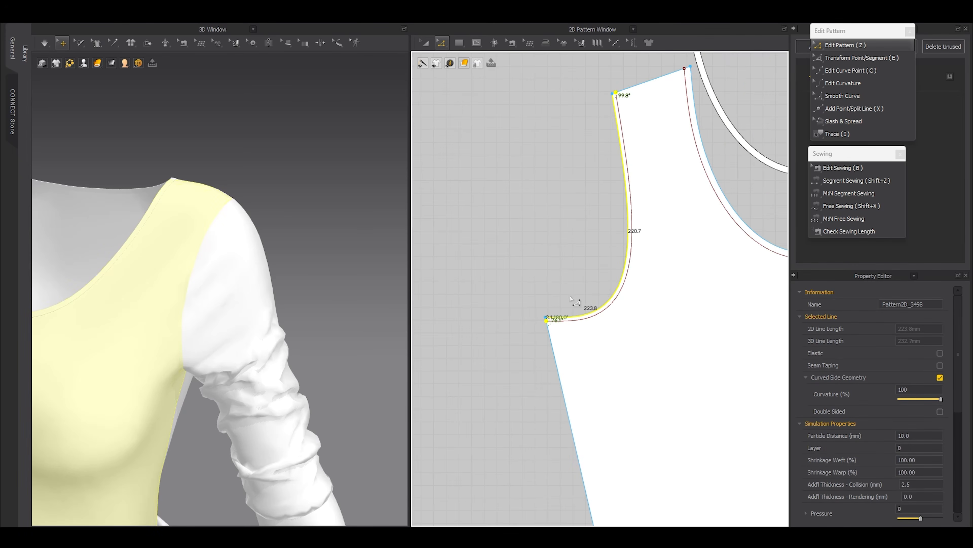
scroll(541, 346, "up", 6)
scroll(516, 386, "down", 4)
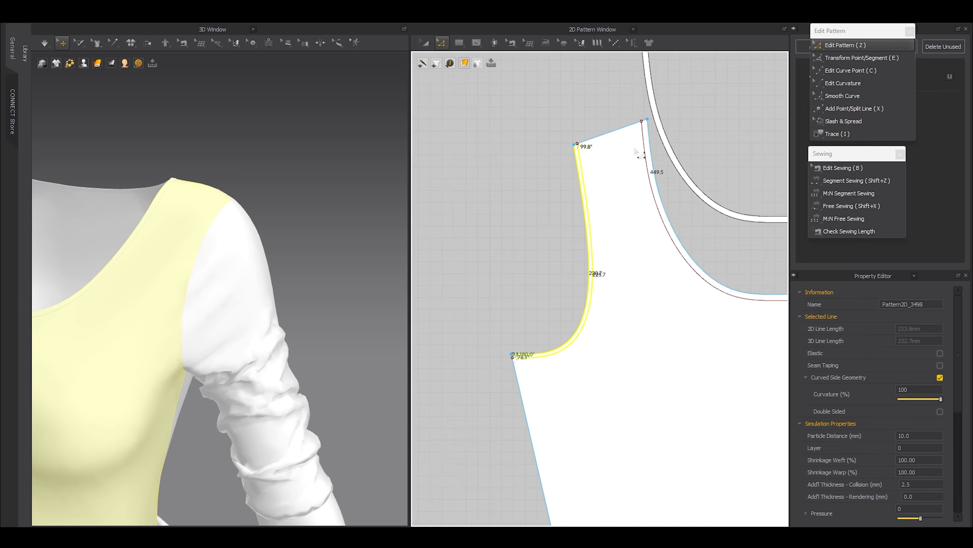
scroll(571, 180, "up", 6)
scroll(574, 175, "down", 5)
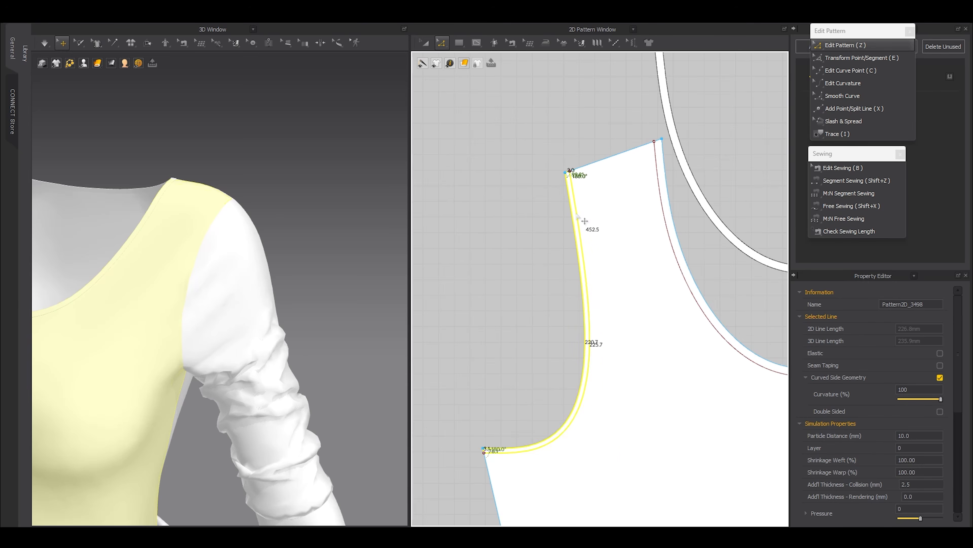
key("ctrl+c")
key("ctrl+v")
left_click(535, 266)
scroll(629, 282, "down", 3)
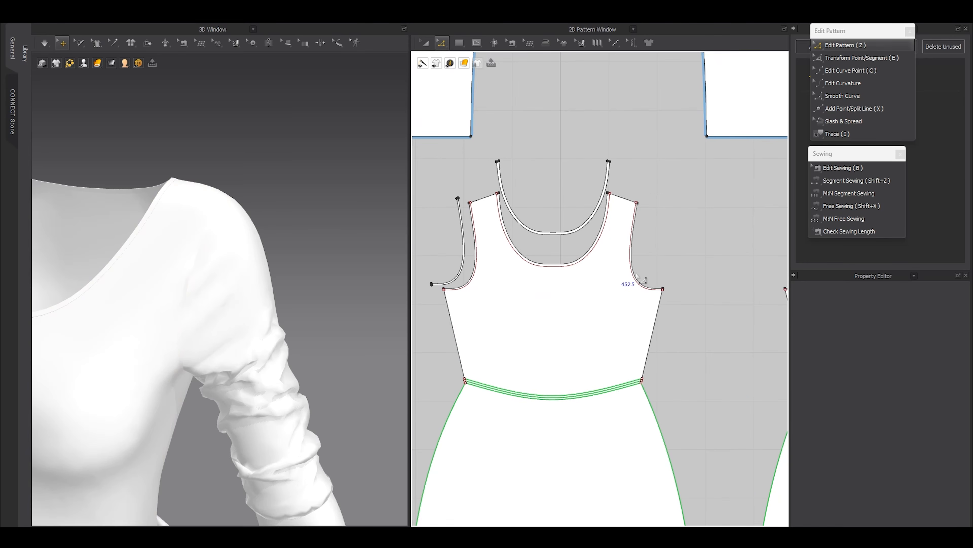
- Trace the strip along the front pattern's wearer's-left armhole and place the copied pattern just outside it
left_click_drag(648, 228, 650, 230)
left_click(837, 134)
right_click(634, 232)
left_click(650, 248)
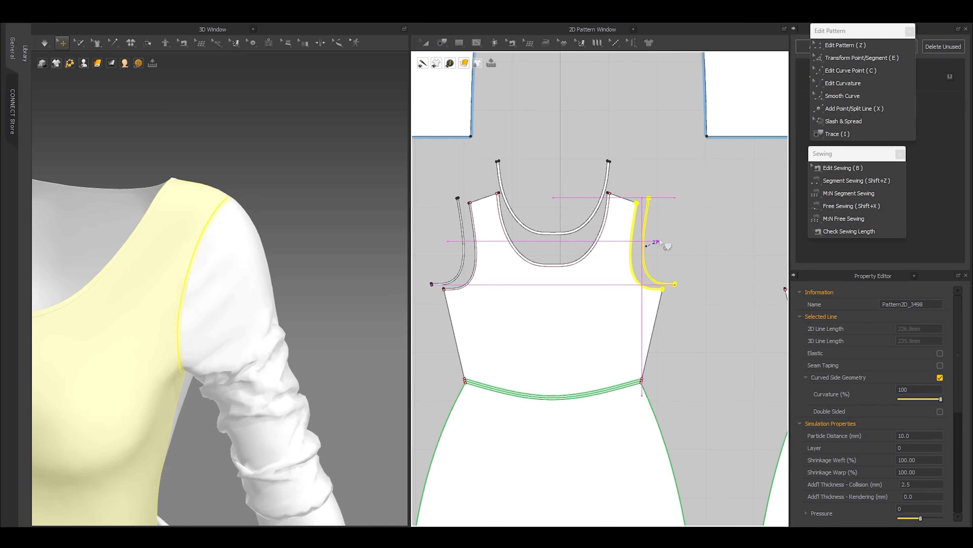
left_click(659, 240)
- Trace the strip along the back pattern's wearer's-left armhole and place the copied pattern beside it
middle_click_drag(676, 326, 520, 326)
key("z")
left_click_drag(579, 191, 660, 314)
key("i")
right_click(651, 230)
left_click(667, 246)
left_click(629, 236)
key("z")
scroll(627, 237, "down", 5)
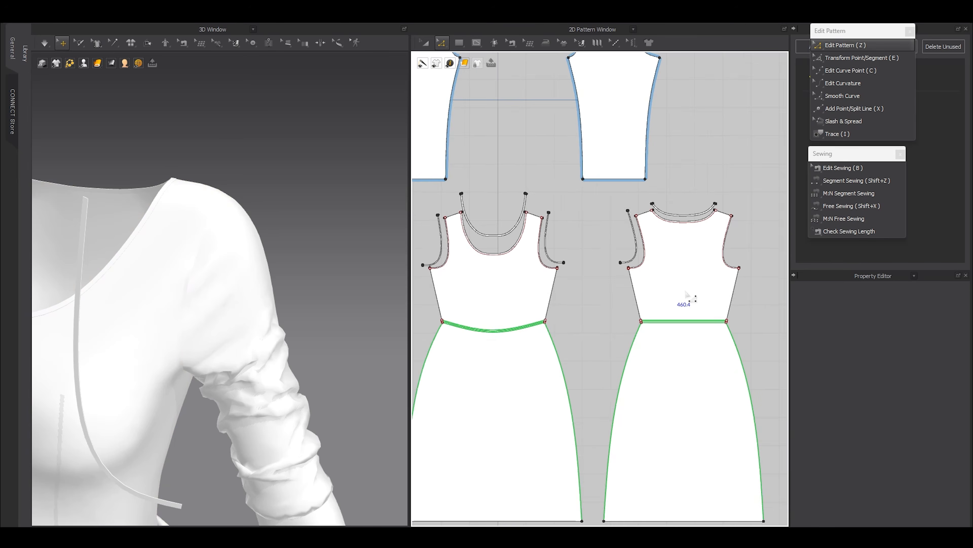
- Copy the strip along the back pattern's wearer's-right armhole and place it beside that armhole as a separate pattern
middle_click_drag(747, 295, 649, 298)
left_click_drag(615, 214, 615, 212)
key("ctrl+c")
key("ctrl+v")
key("z")
- Segment-sew both long edges of the front wearer's-right strip to the matching armhole edge and internal line
middle_click_drag(510, 311, 701, 334)
scroll(514, 268, "up", 8)
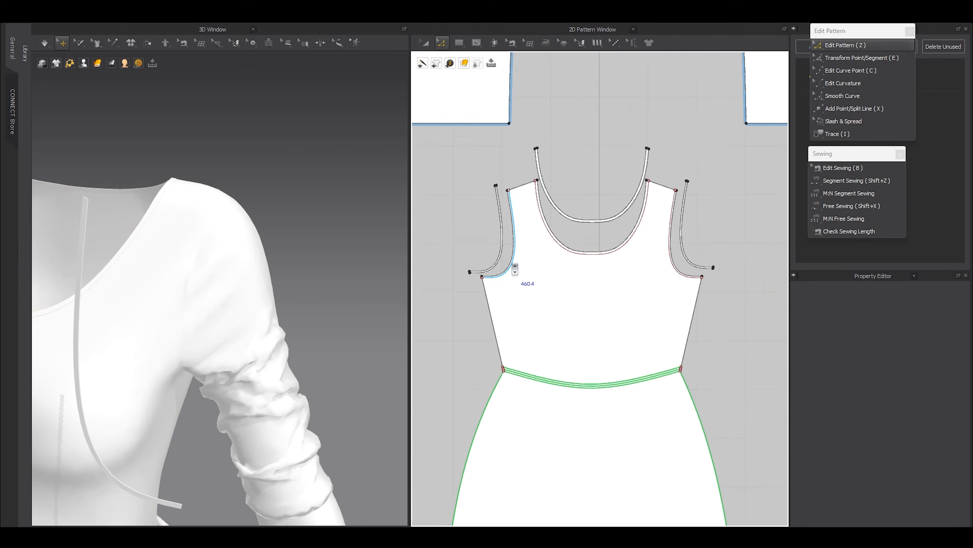
key("shift+z")
left_click(501, 292)
left_click(509, 315)
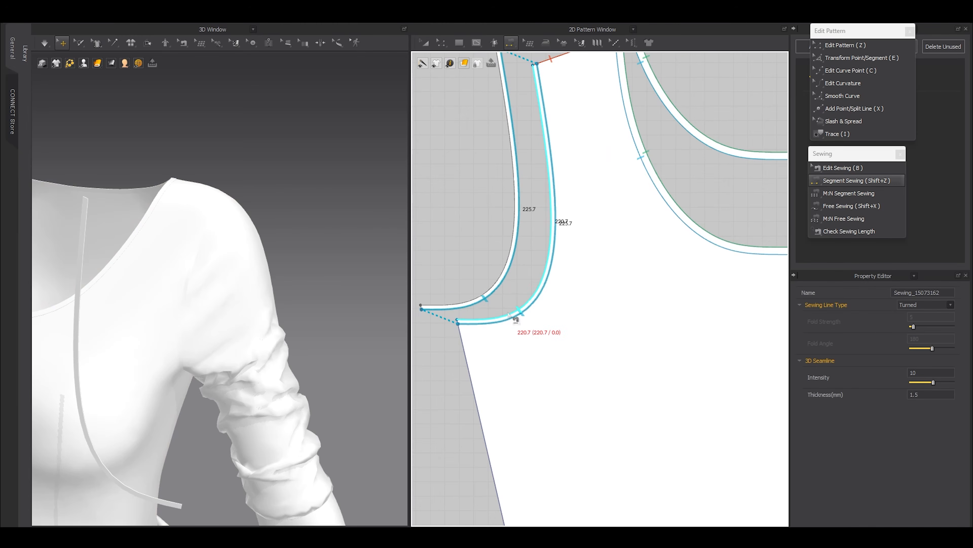
left_click(508, 314)
left_click(489, 299)
- Segment-sew both long edges of the front wearer's-left strip to the matching armhole edge and internal line
scroll(488, 299, "down", 5)
middle_click_drag(755, 293, 618, 289)
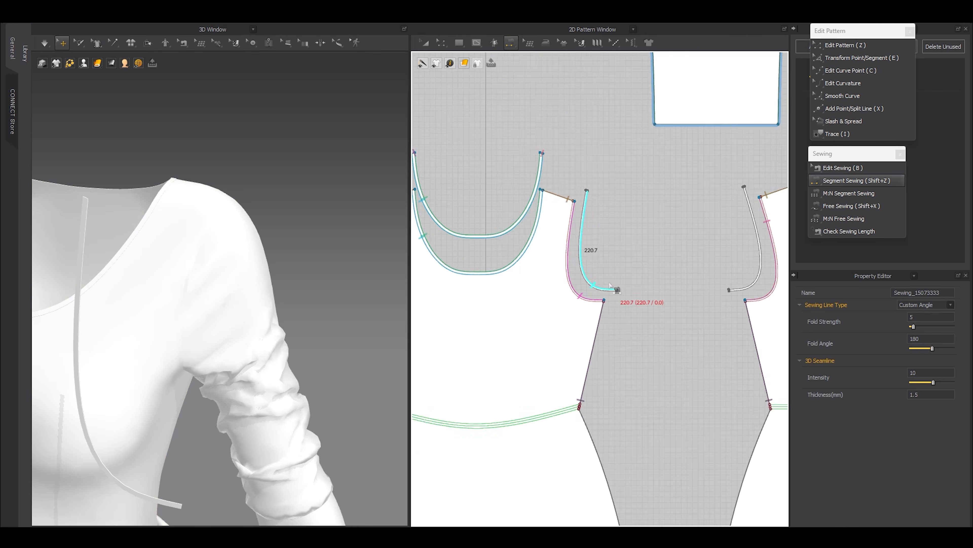
scroll(613, 288, "up", 5)
left_click(595, 315)
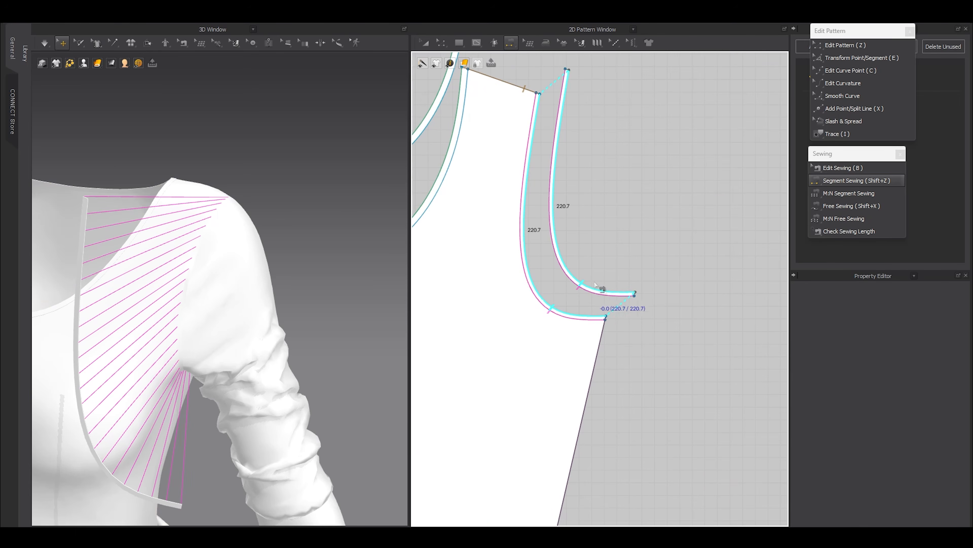
left_click(595, 290)
- Segment-sew both long edges of the back wearer's-left strip to the matching armhole edge and internal line
scroll(595, 290, "down", 5)
scroll(761, 290, "up", 2)
left_click(762, 290)
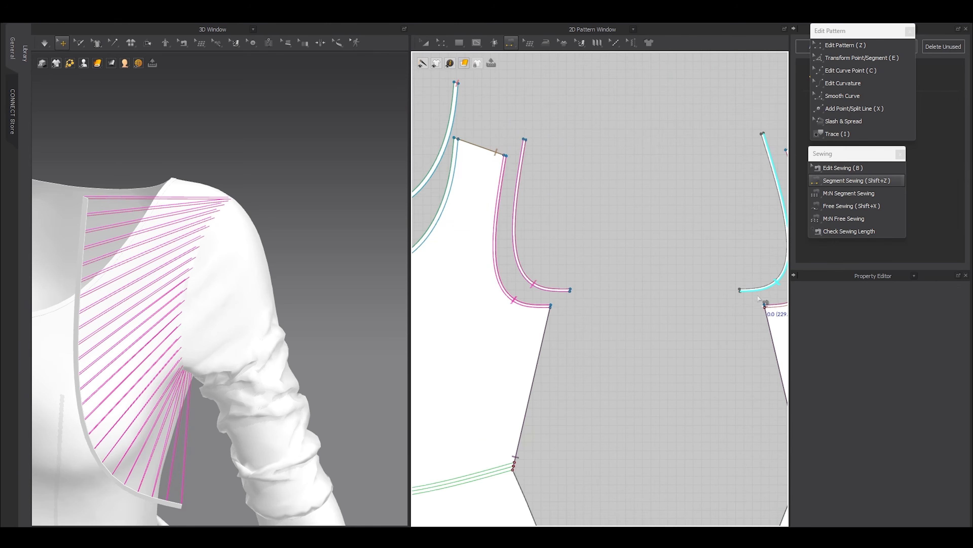
middle_click_drag(761, 290, 653, 301)
left_click(670, 319)
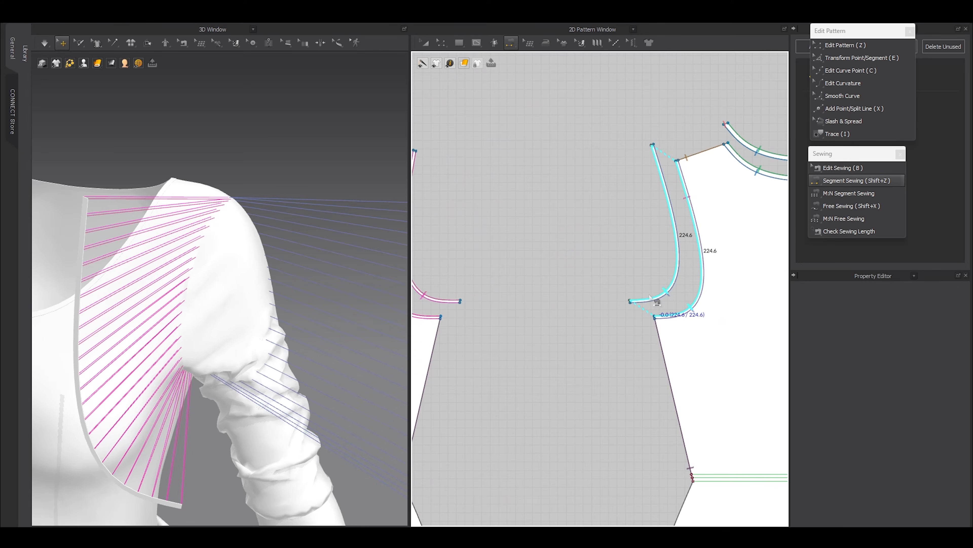
- Segment-sew both long edges of the back wearer's-right strip to the matching armhole edge and internal line
scroll(652, 326, "down", 5)
left_click(742, 310)
scroll(743, 310, "up", 3)
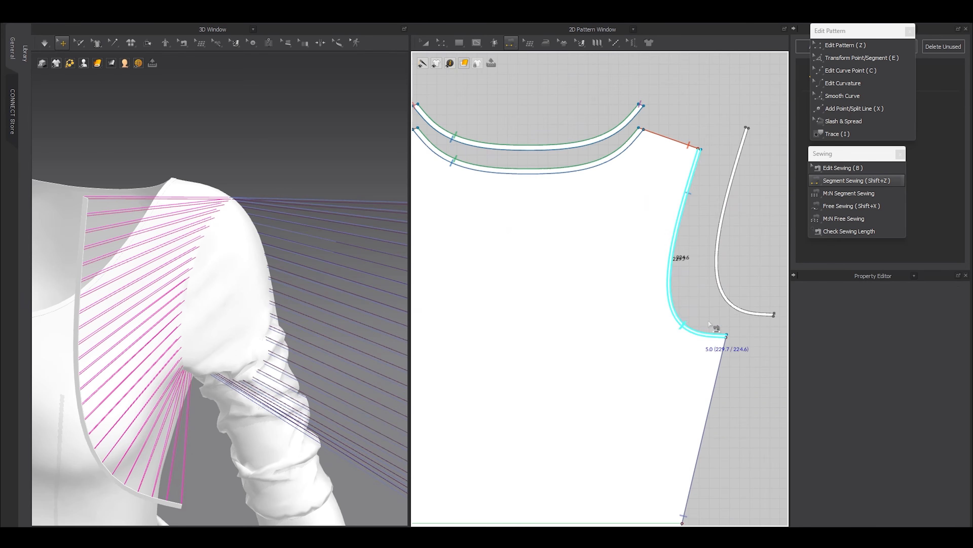
left_click(709, 332)
scroll(591, 278, "down", 5)
- Select all four armhole strip patterns together in the 2D layout
key("z")
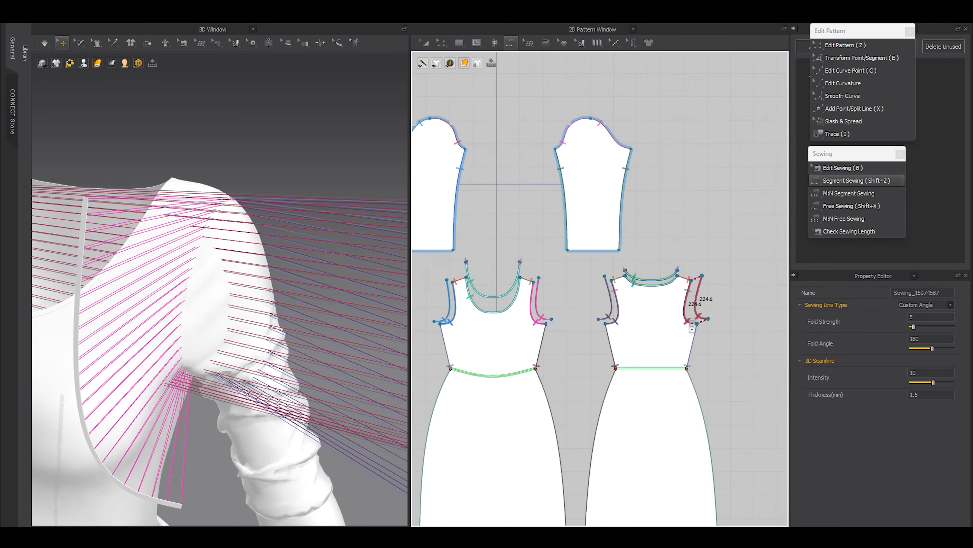
left_click(702, 302)
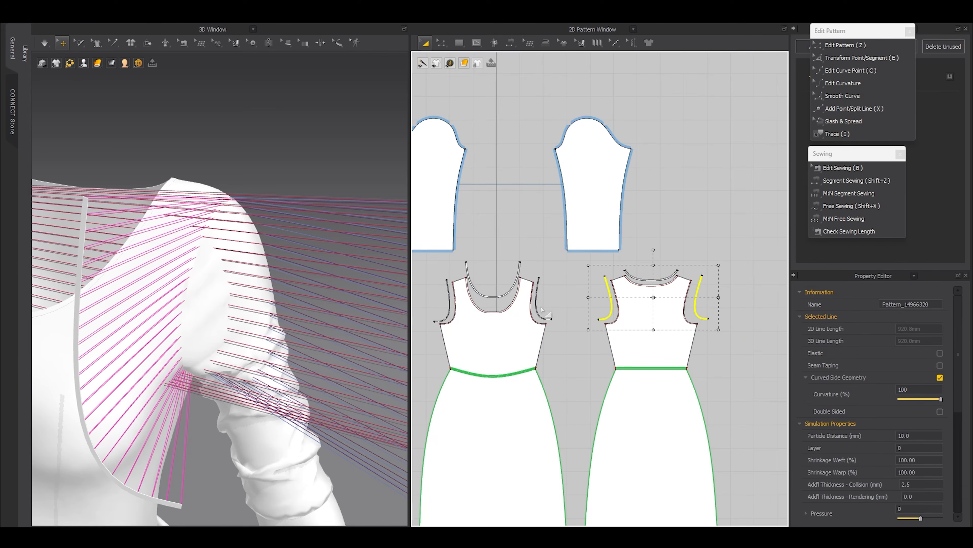
scroll(521, 334, "up", 2)
left_click(560, 311, "shift")
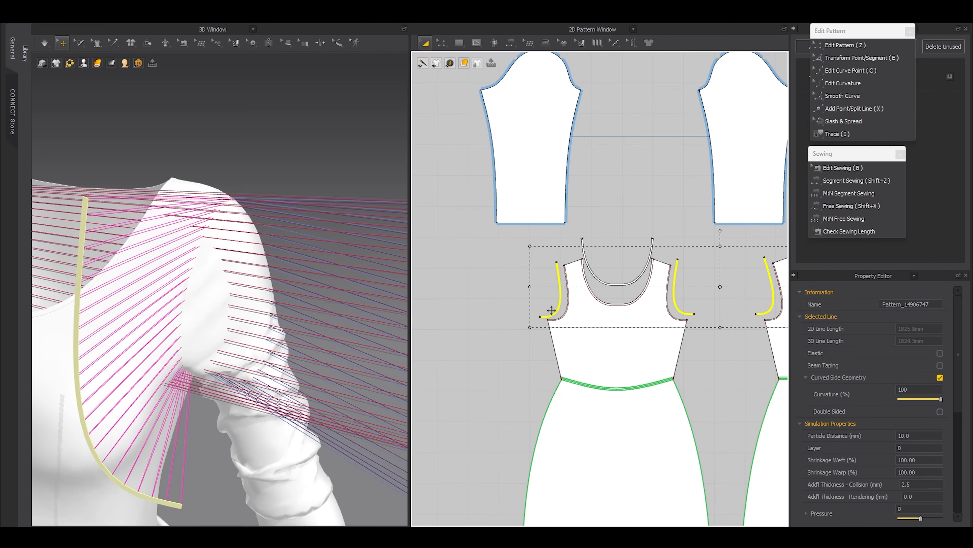
right_click(185, 299)
left_click(184, 300)
middle_click_drag(183, 300, 219, 283)
scroll(220, 284, "up", 3)
right_click(273, 265)
left_click(205, 334)
middle_click_drag(205, 335, 207, 296)
key("ctrl+z")
- Superimpose the selected armhole strips over the dress armholes in 3D and simulate to settle them
scroll(256, 273, "up", 2)
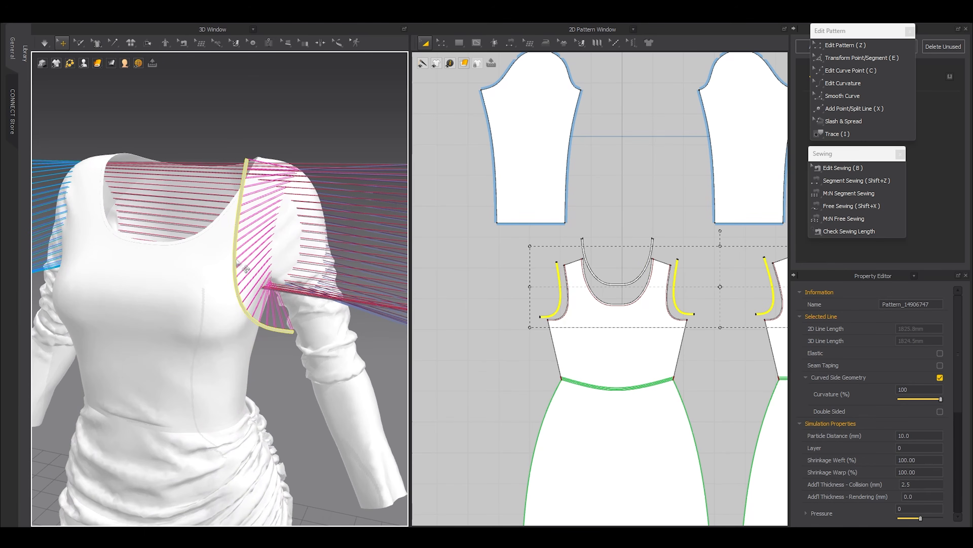
right_click(235, 259)
left_click(266, 343)
key("space")
scroll(298, 297, "up", 5)
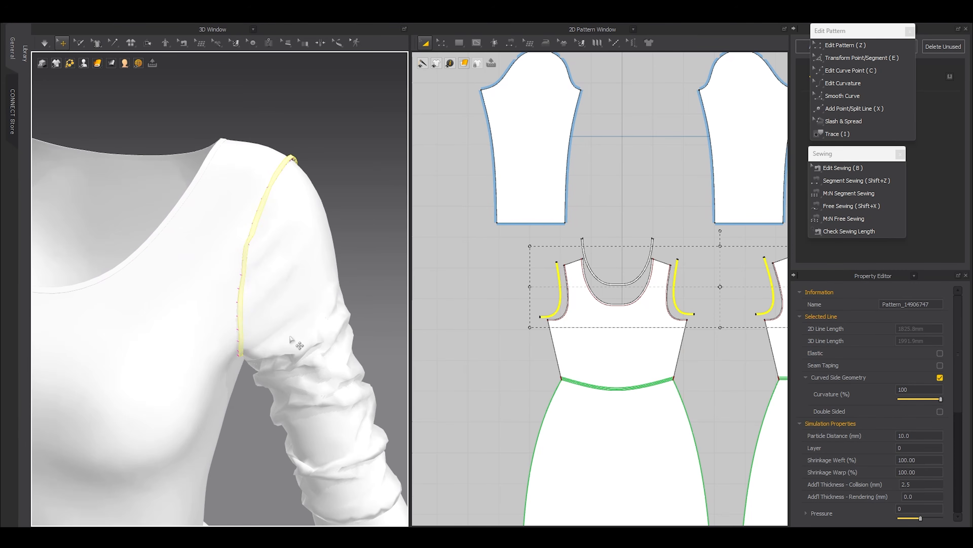
- Segment-sew the short shoulder ends of the front and back armhole strips together on the wearer's left side
right_click_drag(301, 243, 317, 242)
right_click_drag(323, 166, 283, 276)
left_click(282, 190)
middle_click_drag(283, 276, 227, 330)
scroll(249, 332, "up", 4)
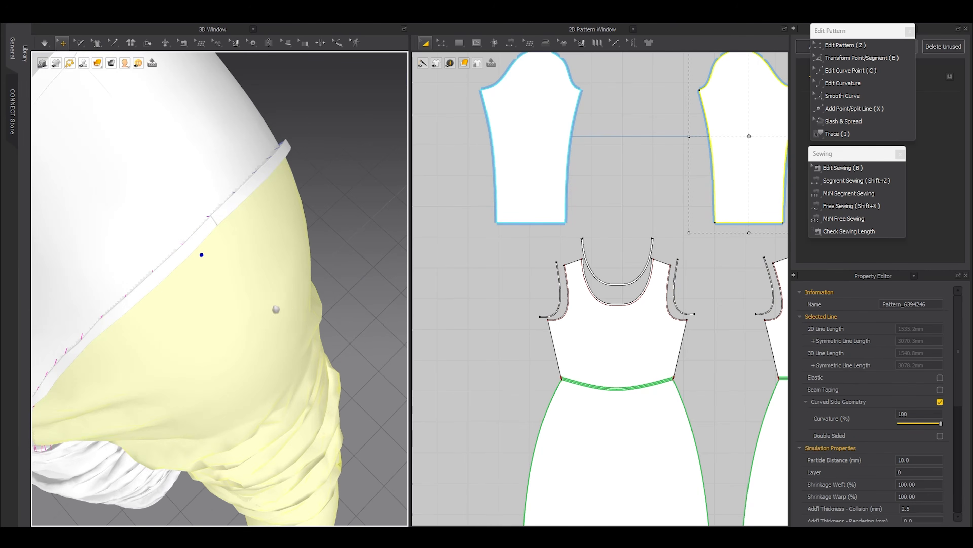
middle_click_drag(276, 309, 252, 345)
left_click(326, 246)
scroll(193, 269, "up", 8)
scroll(194, 234, "down", 3)
left_click(201, 244)
key("shift+z")
left_click(182, 267)
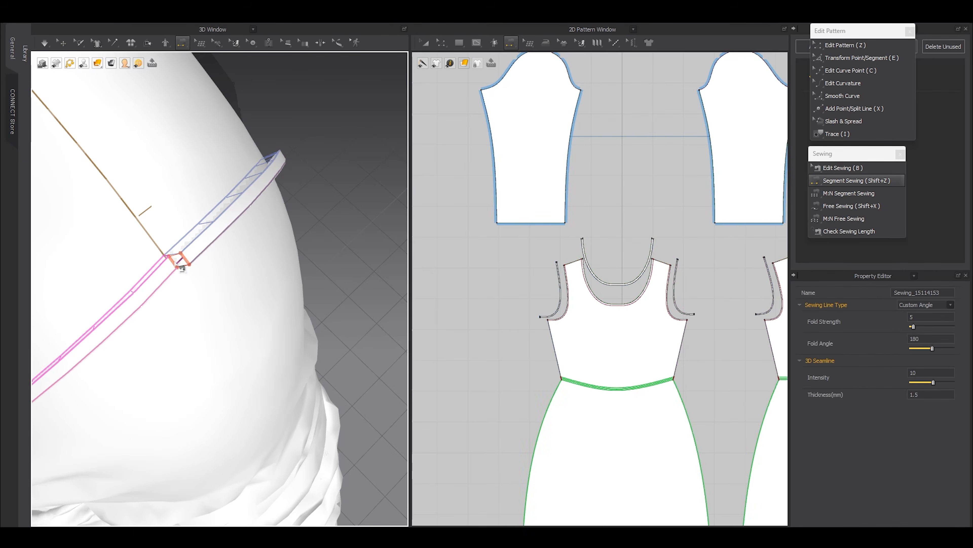
- Segment-sew the short underarm ends of the front and back armhole strips together on the wearer's left side
key("z")
scroll(656, 318, "up", 3)
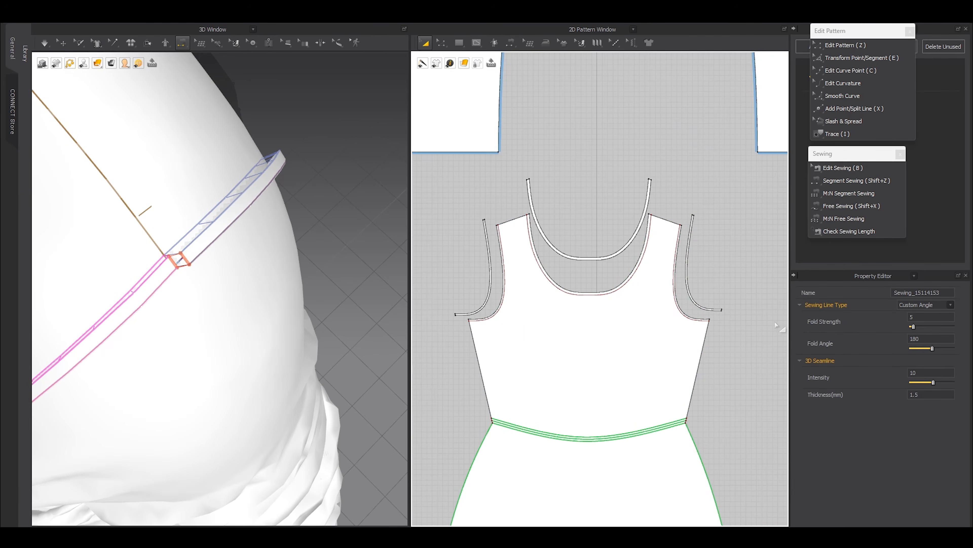
scroll(719, 307, "up", 1)
key("shift+z")
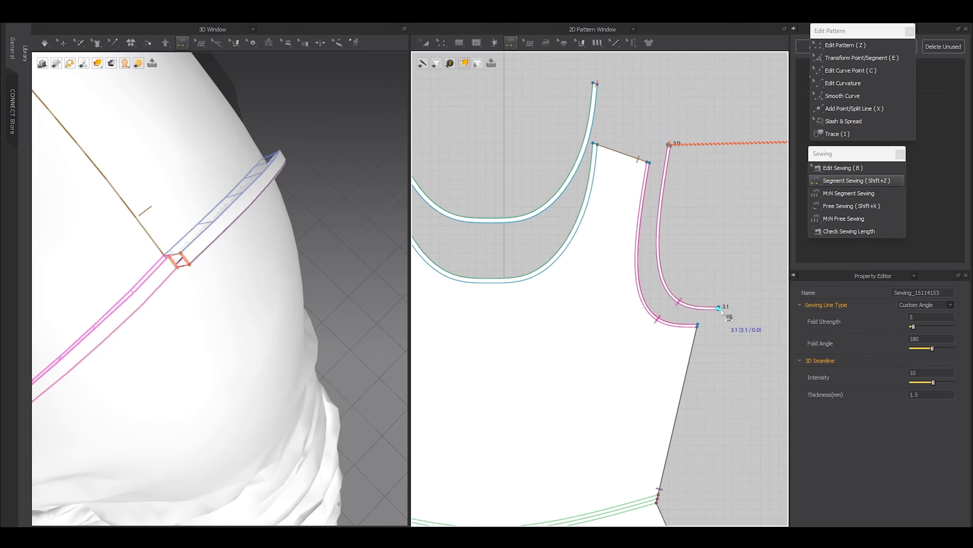
scroll(728, 307, "up", 5)
left_click(641, 316)
- Segment-sew the short shoulder ends of the front and back armhole strips together on the wearer's right side
right_click_drag(181, 267, 228, 298)
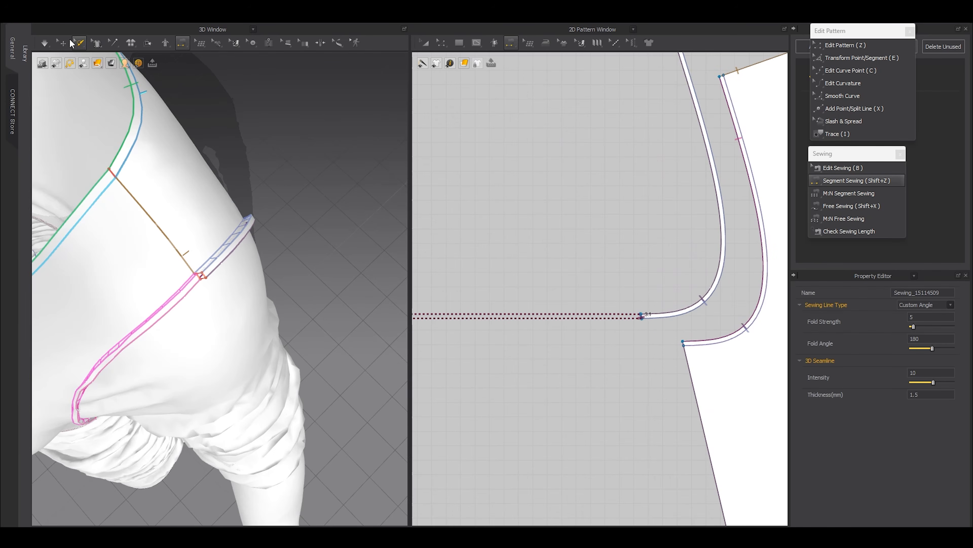
left_click(62, 42)
scroll(314, 274, "down", 5)
right_click_drag(314, 274, 230, 184)
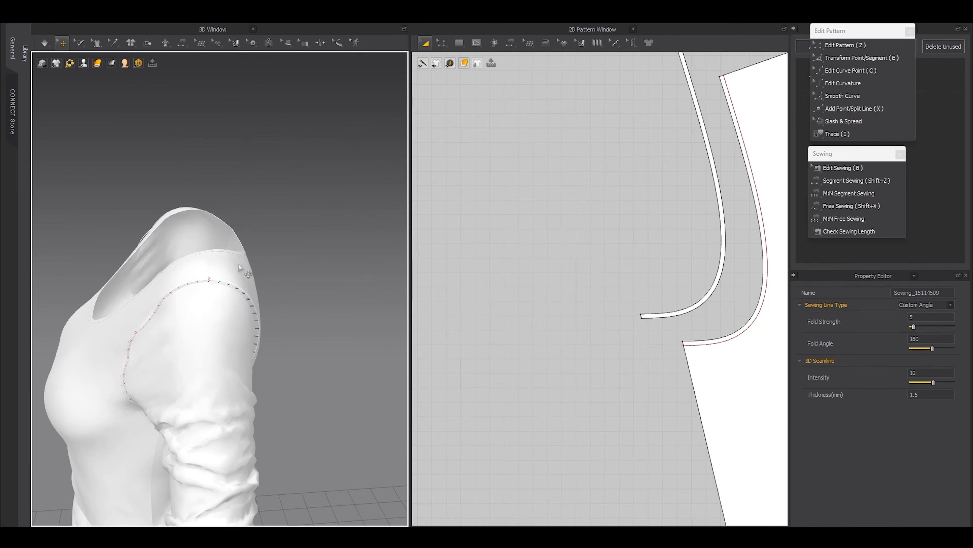
scroll(233, 318, "down", 1)
right_click_drag(233, 319, 281, 315)
right_click_drag(150, 391, 194, 380)
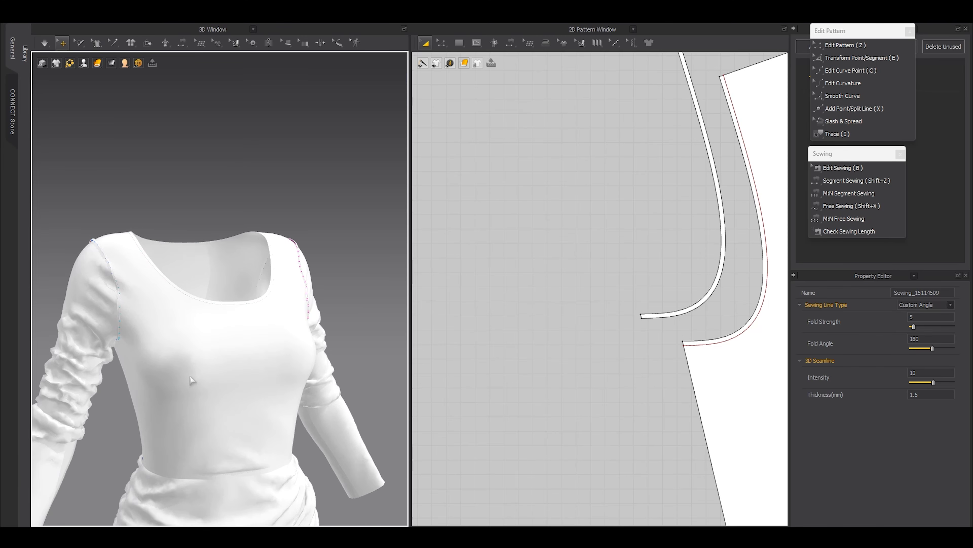
scroll(90, 395, "up", 5)
middle_click_drag(91, 395, 283, 339)
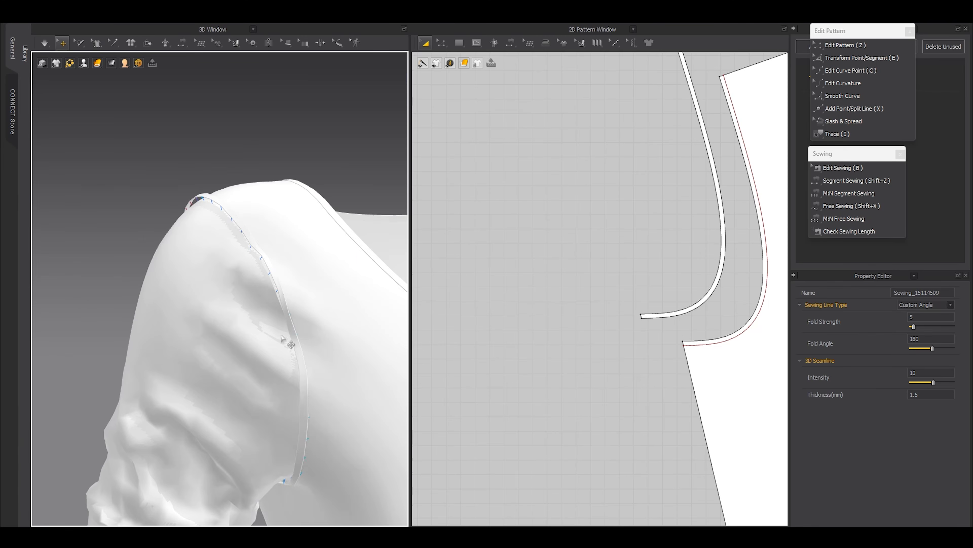
left_click(228, 210)
right_click_drag(228, 210, 205, 248)
key("shift+z")
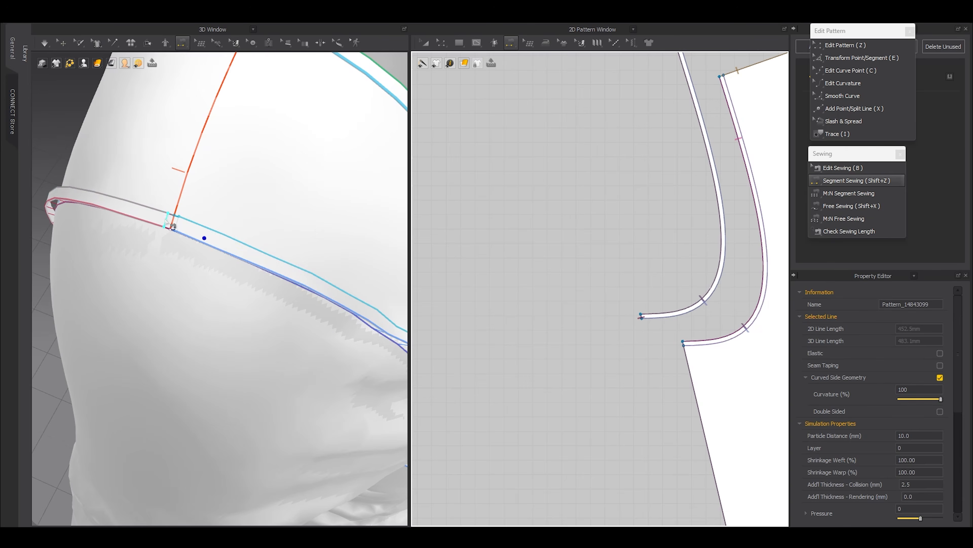
left_click(178, 230)
key("a")
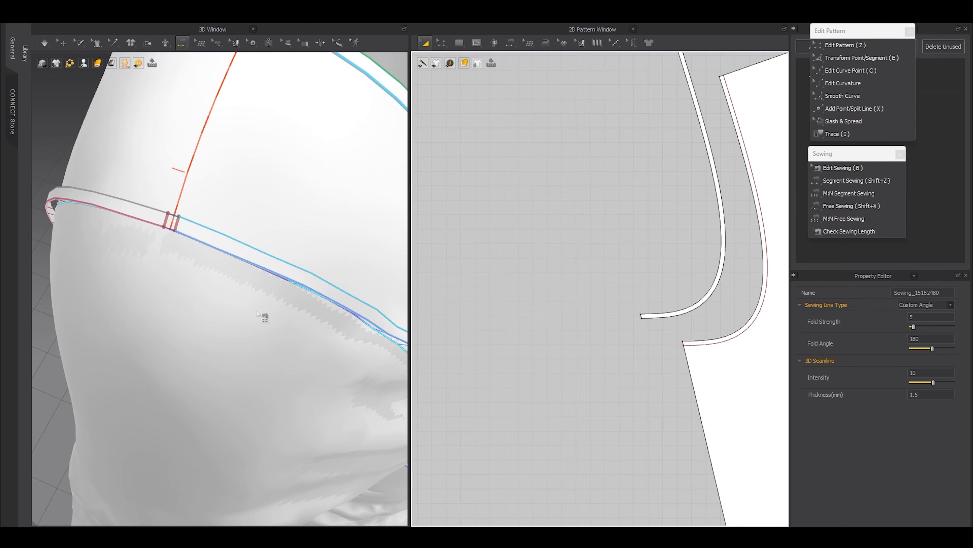
- Segment-sew the short underarm ends of the front and back armhole strips together on the wearer's right side
scroll(446, 309, "down", 5)
scroll(347, 306, "down", 5)
right_click_drag(319, 369, 306, 335)
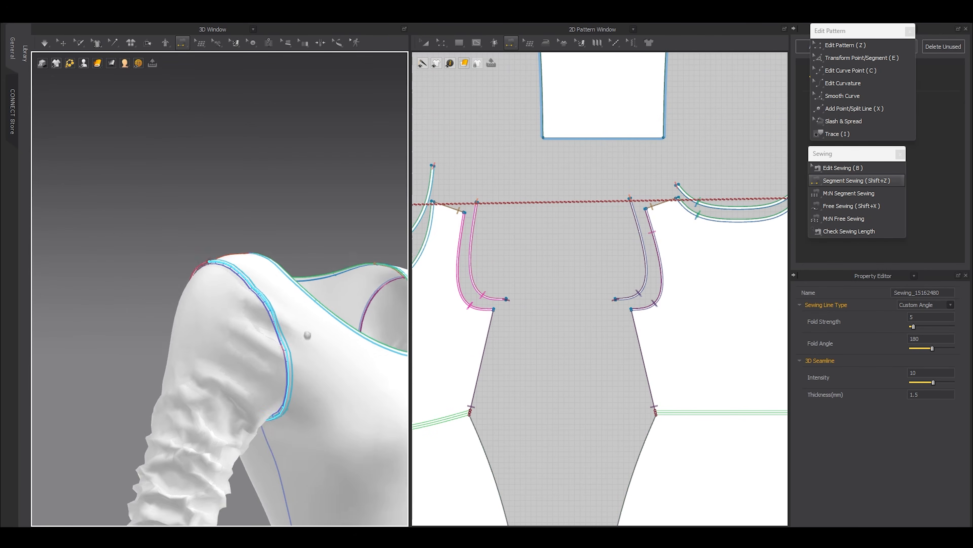
scroll(332, 367, "up", 5)
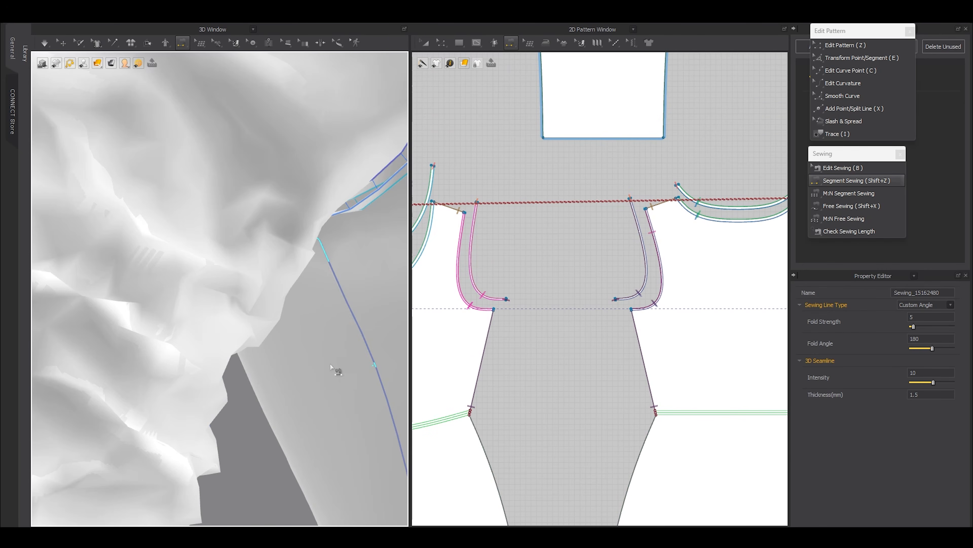
left_click(61, 43)
right_click_drag(353, 351, 311, 273)
middle_click_drag(313, 261, 271, 350)
right_click_drag(271, 349, 247, 316)
middle_click_drag(510, 279, 747, 298)
scroll(567, 276, "up", 3)
middle_click_drag(429, 290, 588, 240)
scroll(555, 302, "up", 3)
key("shift+z")
left_click(561, 315)
scroll(560, 316, "down", 9)
scroll(562, 321, "down", 3)
scroll(668, 324, "up", 10)
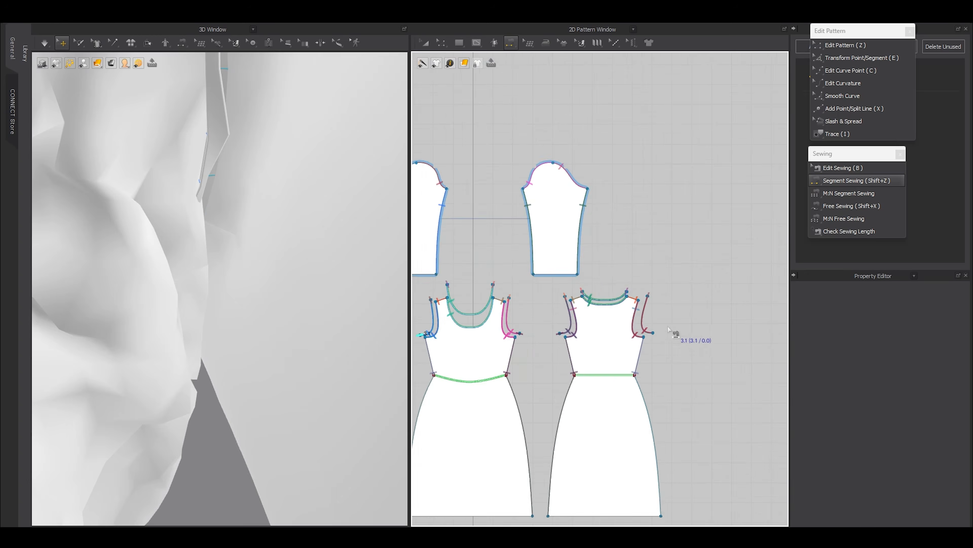
left_click(638, 326)
key("a")
scroll(229, 291, "down", 10)
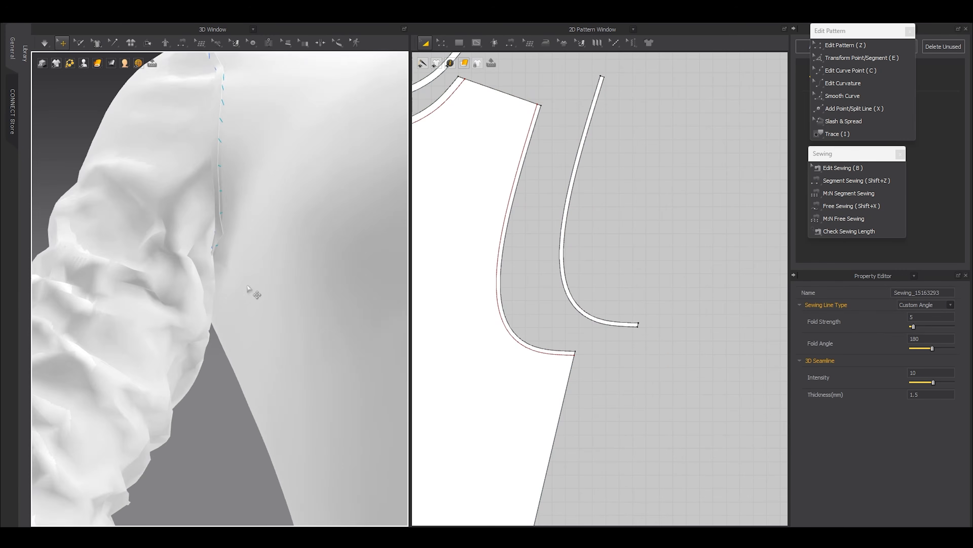
- Simulate the dress to settle the armhole strips joined at the shoulders and underarms
right_click_drag(293, 275, 283, 325)
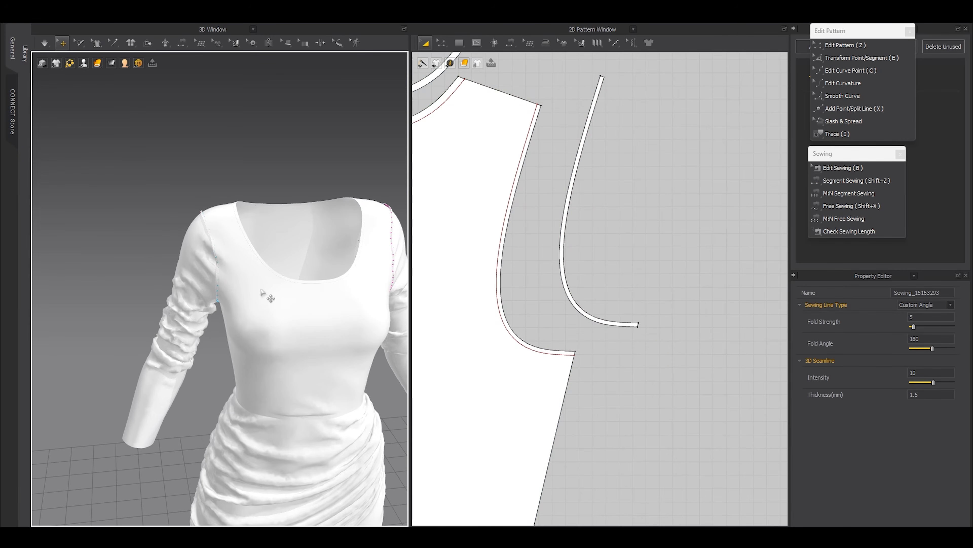
key("space")
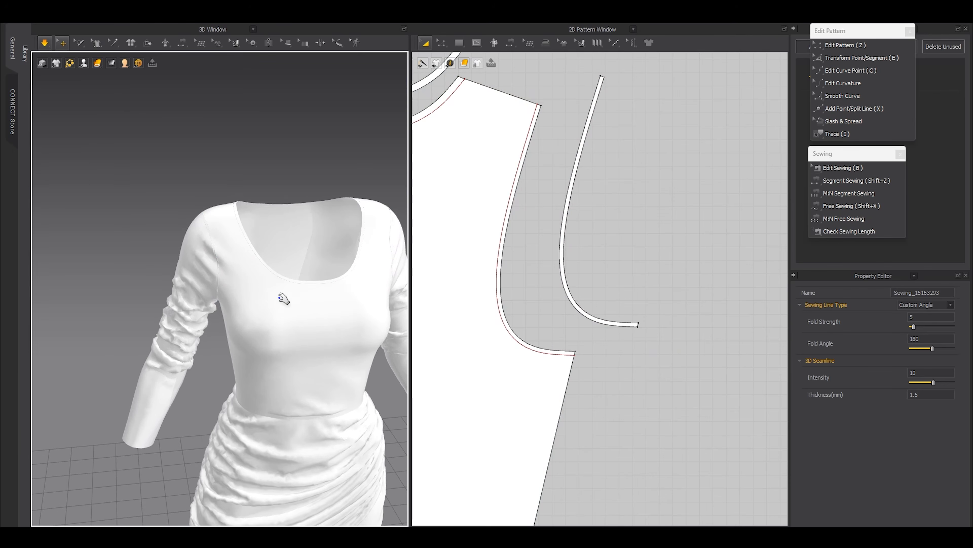
scroll(340, 329, "up", 6)
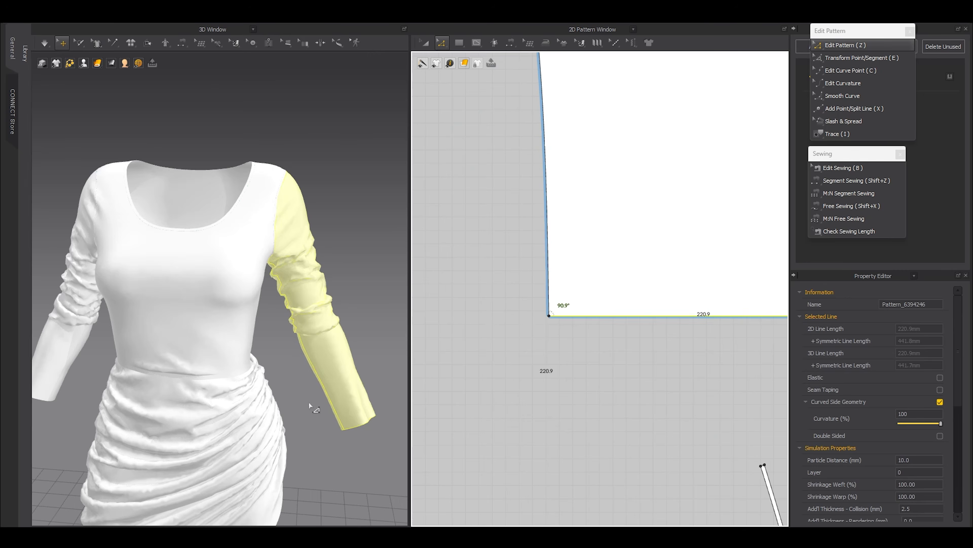
- Offset the sleeve hem as one internal line at a distance of 8 mm, extended to the pattern outline
scroll(315, 348, "up", 5)
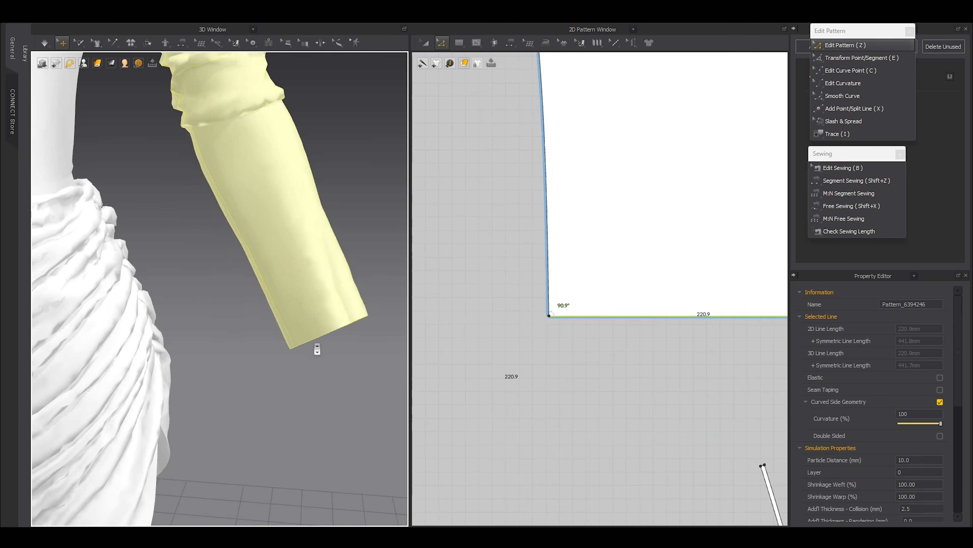
right_click(580, 325)
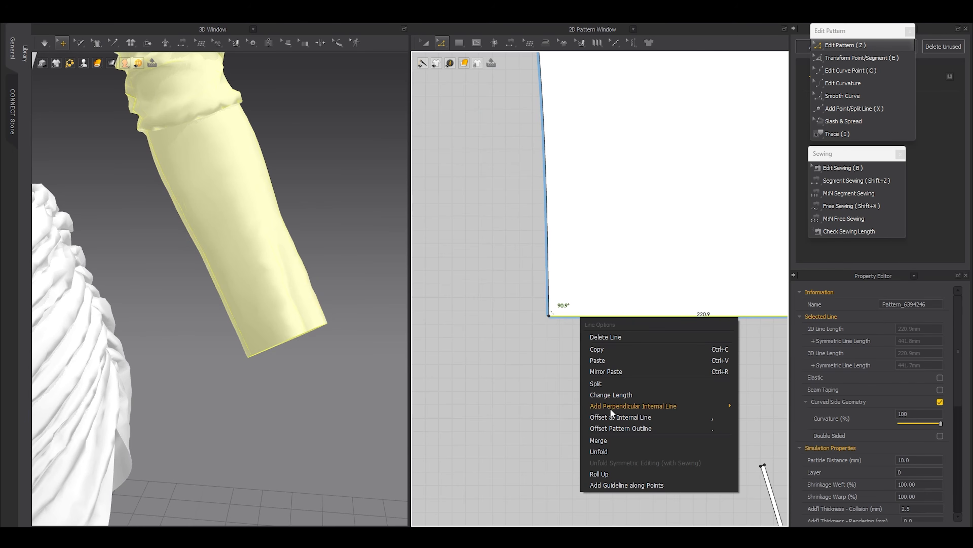
left_click(619, 417)
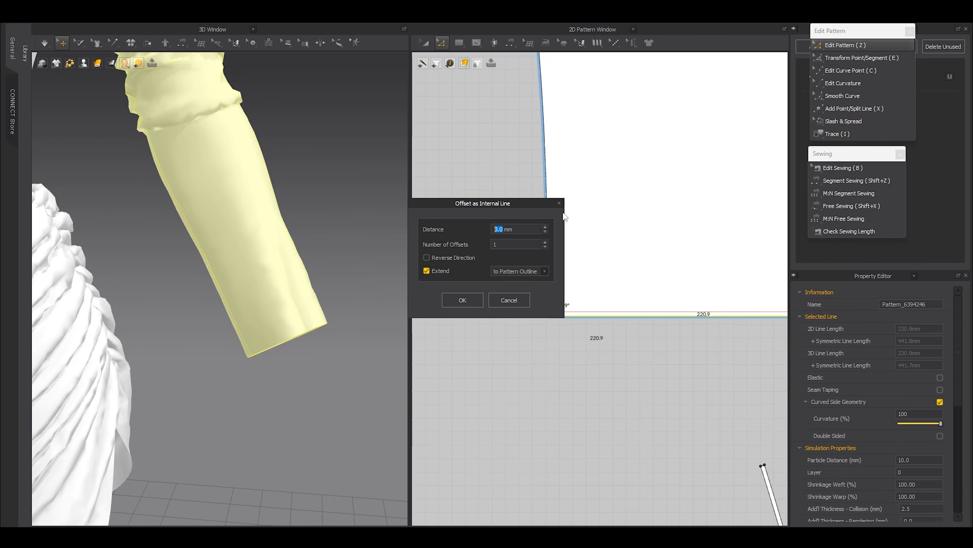
type("5")
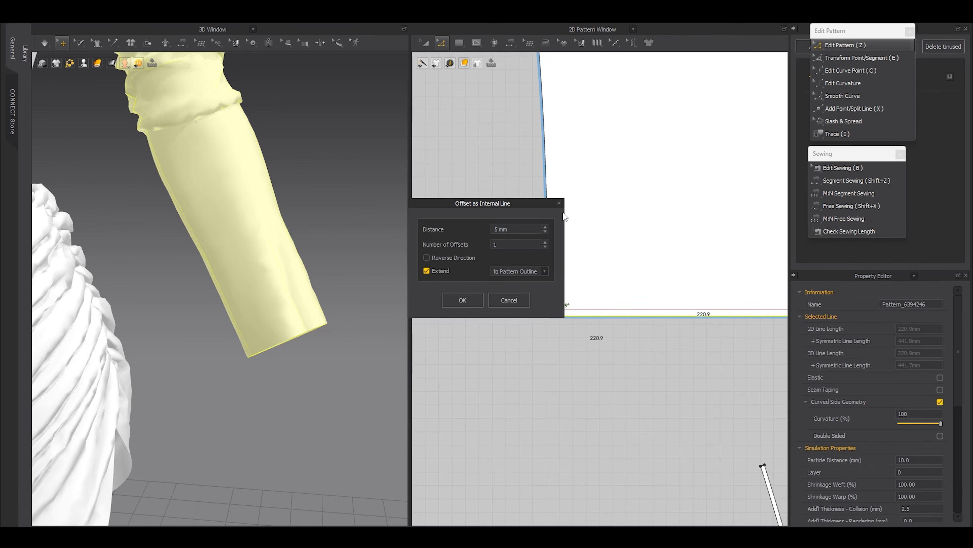
key("BackSpace")
type("6")
key("BackSpace")
type("7")
key("BackSpace")
type("8")
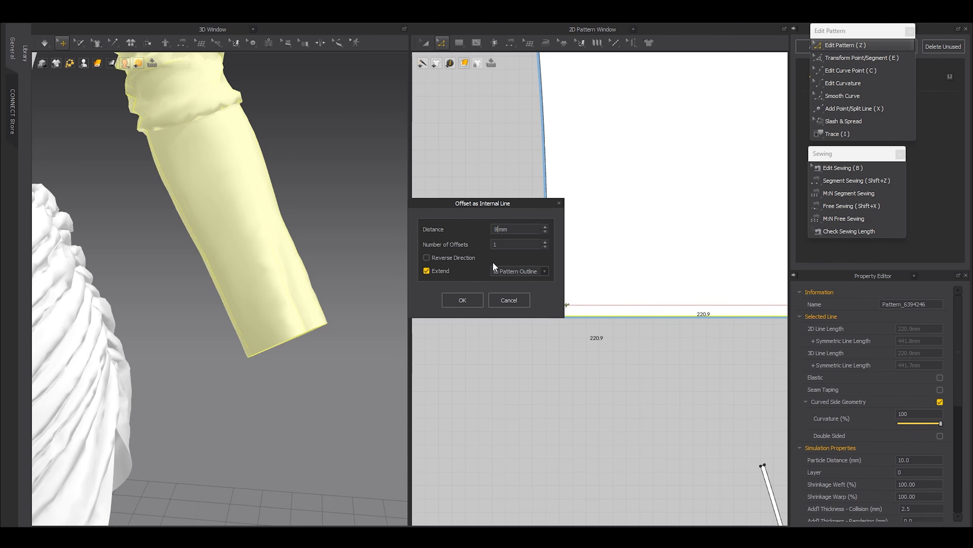
left_click(462, 300)
- Extend the sleeve's internal hem line to the pattern outline and add points where they meet
scroll(516, 374, "down", 5)
left_click_drag(459, 339, 717, 372)
scroll(554, 357, "up", 3)
right_click(551, 354)
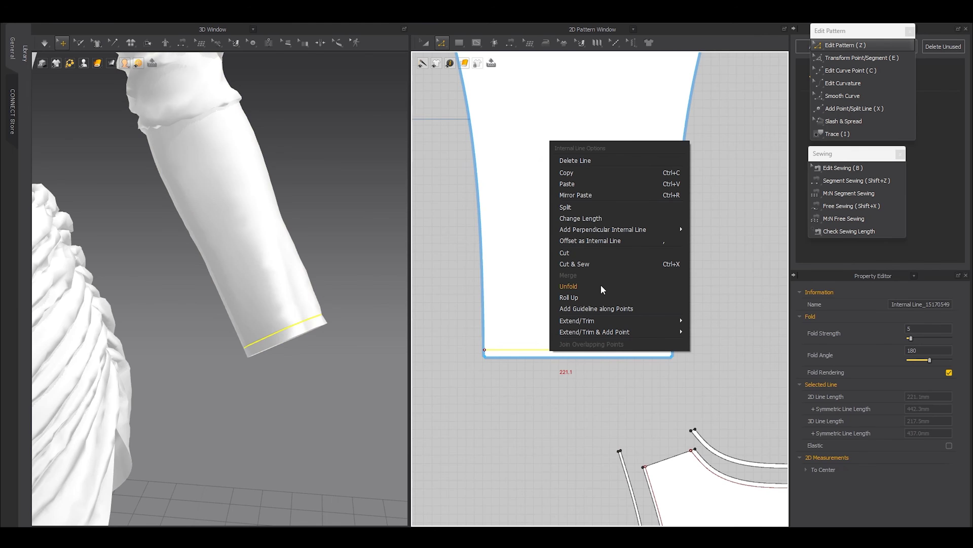
mouse_move(579, 335)
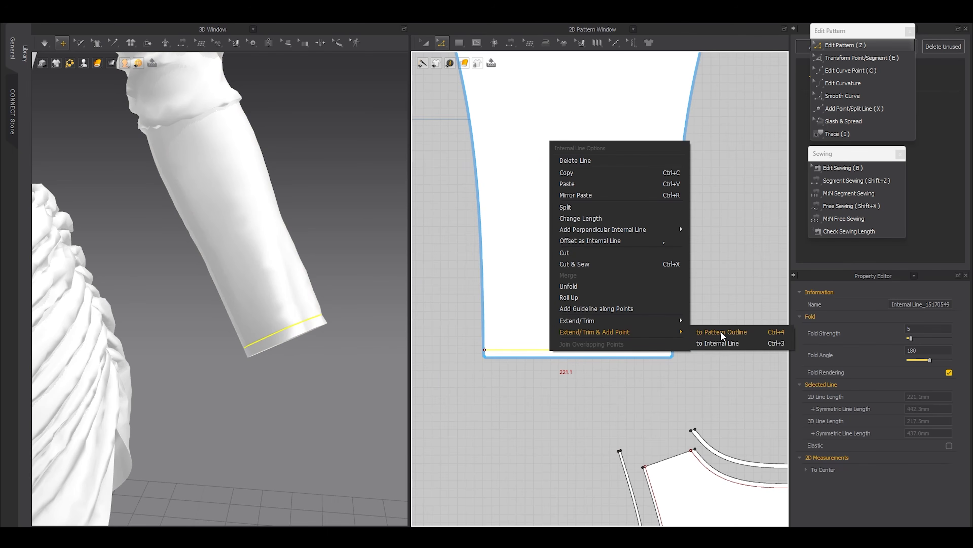
left_click(722, 333)
- Duplicate the narrow hem section of the sleeve as a separate band pattern placed just below the sleeve
scroll(696, 382, "down", 2)
left_click_drag(519, 330, 519, 332)
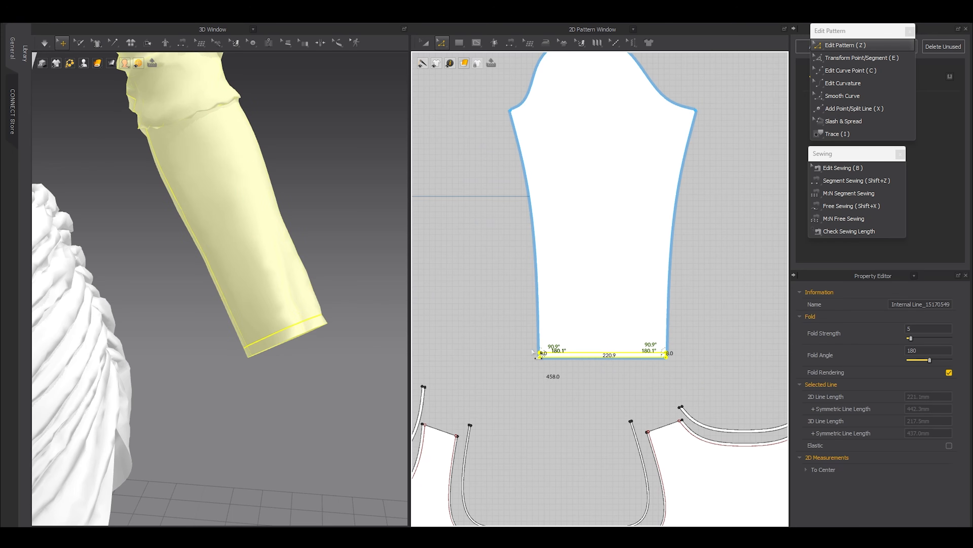
left_click_drag(610, 356, 593, 379)
left_click(604, 371)
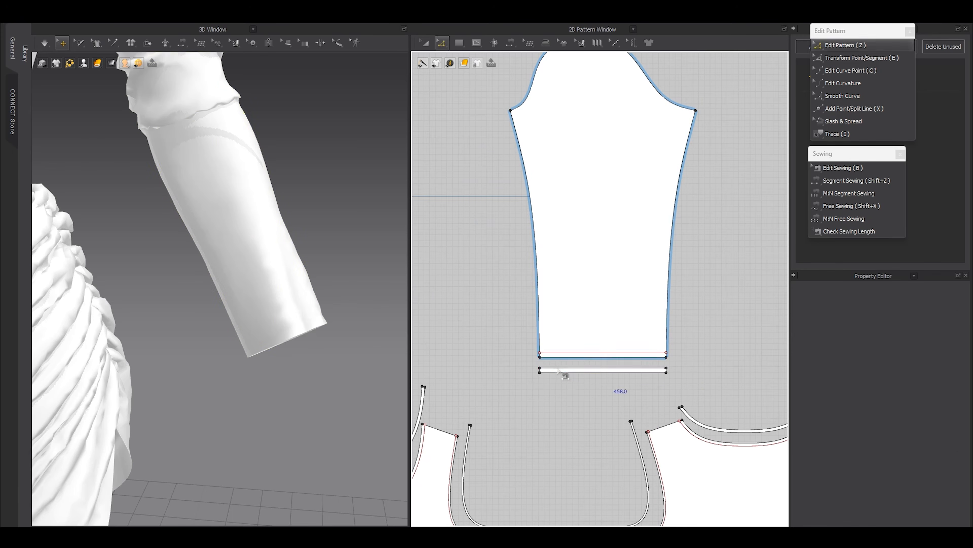
- Segment-sew the hem band's long edges to the sleeve's internal line and hem, and its two short ends together
key("shift+z")
left_click(561, 368)
left_click(562, 353)
left_click(562, 358)
left_click(565, 374)
left_click(540, 371)
left_click(667, 373)
- Place a symmetric copy of the hem band, with its sewing, below the other sleeve
scroll(604, 421, "down", 3)
middle_click_drag(551, 418, 740, 375)
key("a")
left_click(779, 353)
left_click_drag(782, 357, 577, 357)
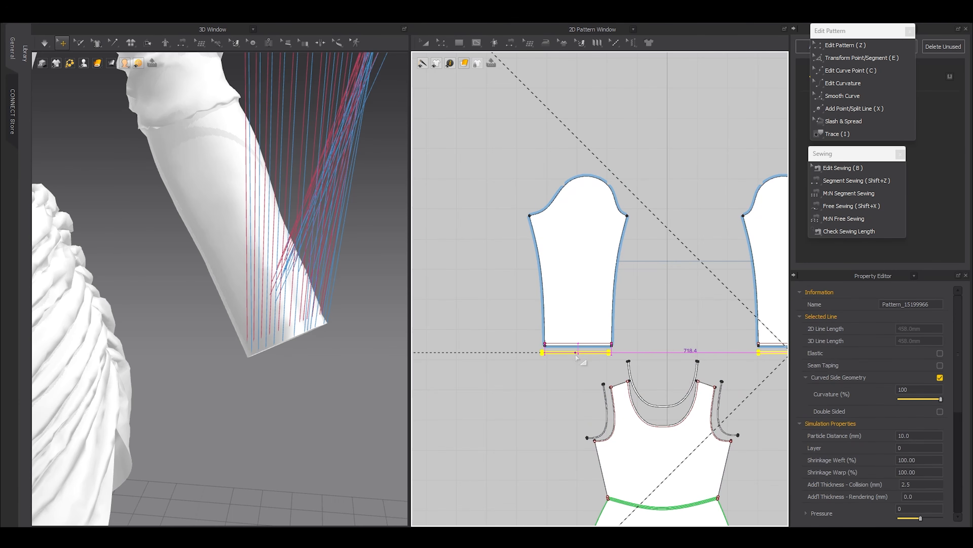
left_click(614, 351)
- Superimpose both hem bands over the sleeve hems in 3D and simulate to settle them
scroll(600, 352, "down", 3)
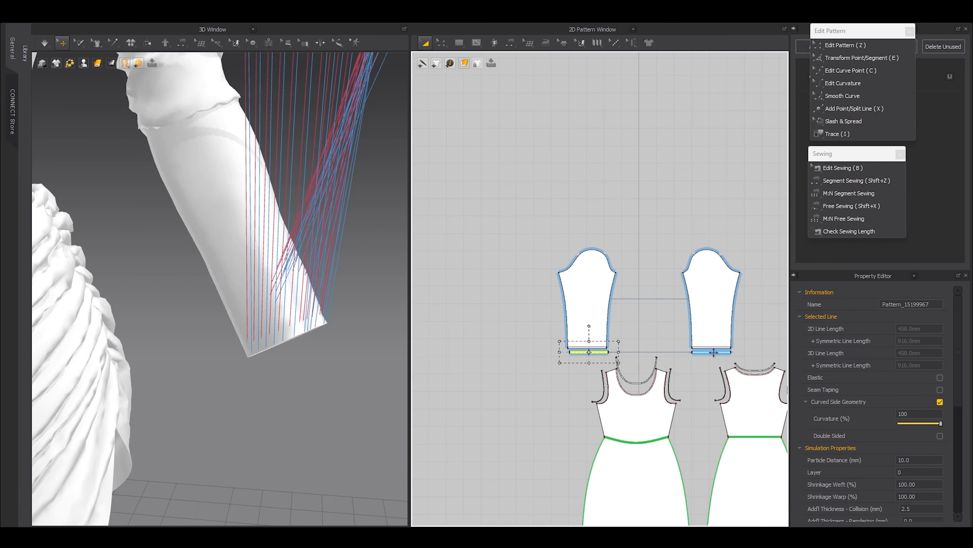
scroll(368, 347, "down", 5)
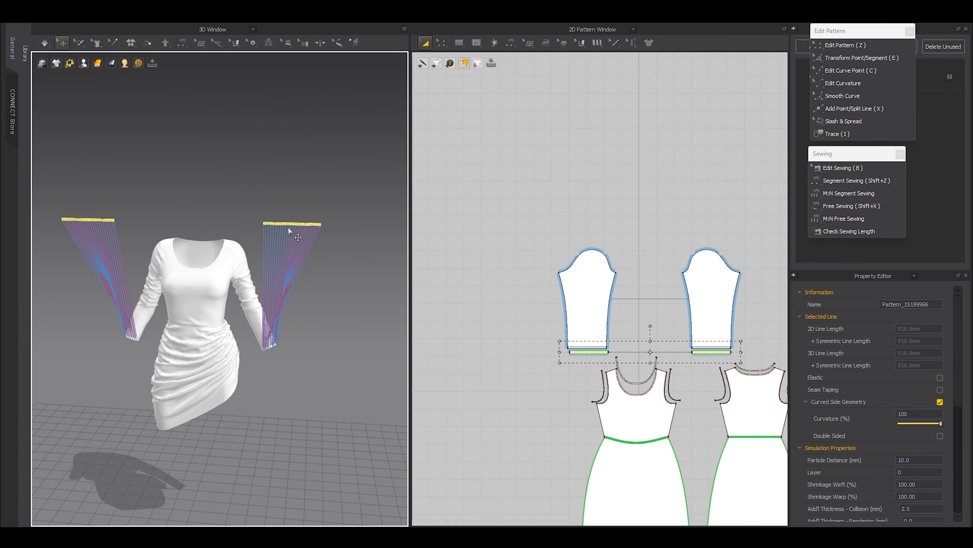
right_click(287, 226)
left_click(316, 339)
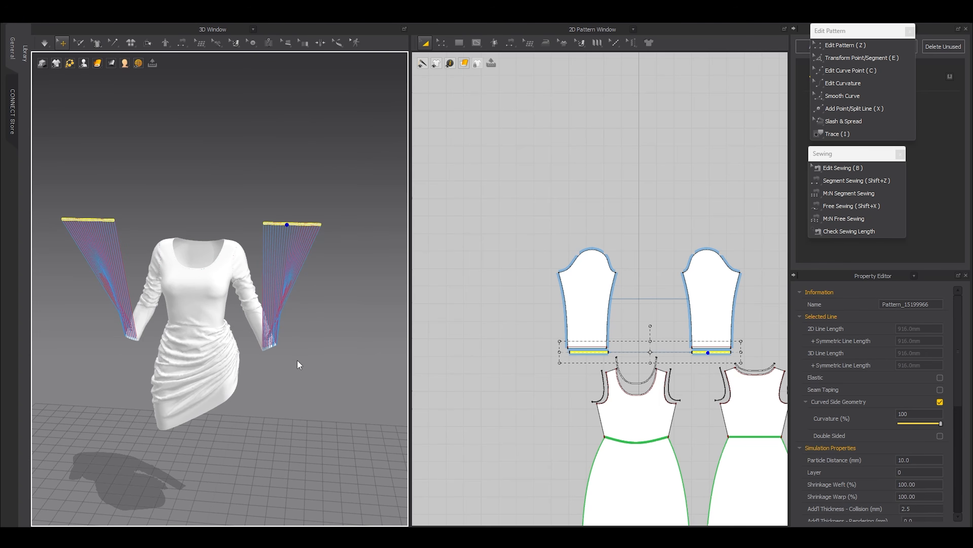
scroll(291, 377, "up", 6)
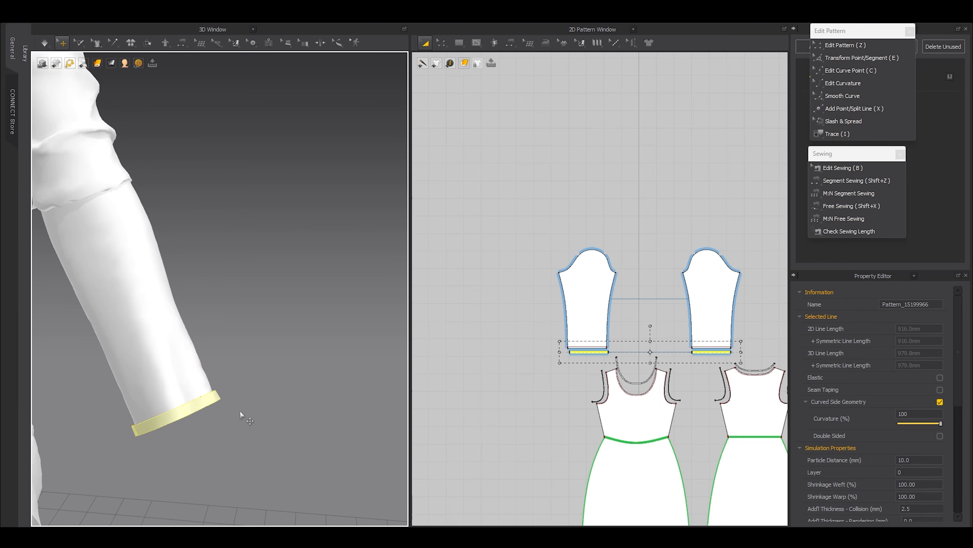
key("space")
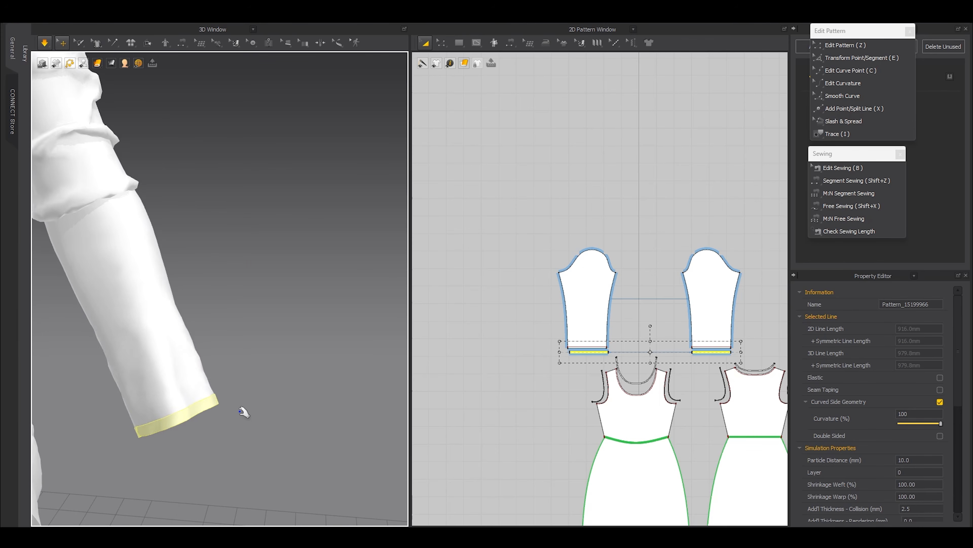
key("space")
- Simulate and pull the fabric of the wearer's right sleeve upward around the elbow to shape its scrunched folds
scroll(311, 370, "down", 8)
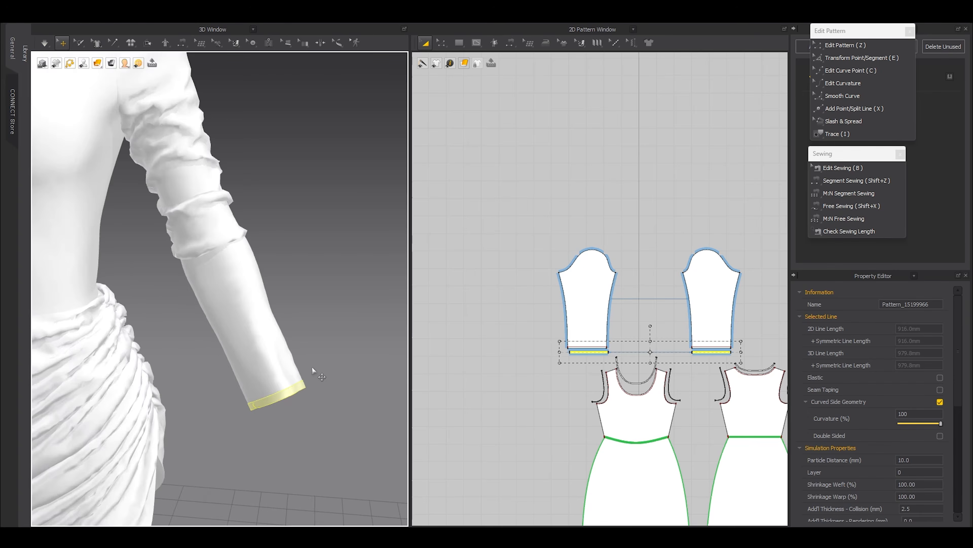
middle_click_drag(177, 364, 286, 346)
right_click_drag(168, 352, 203, 354)
scroll(203, 355, "up", 8)
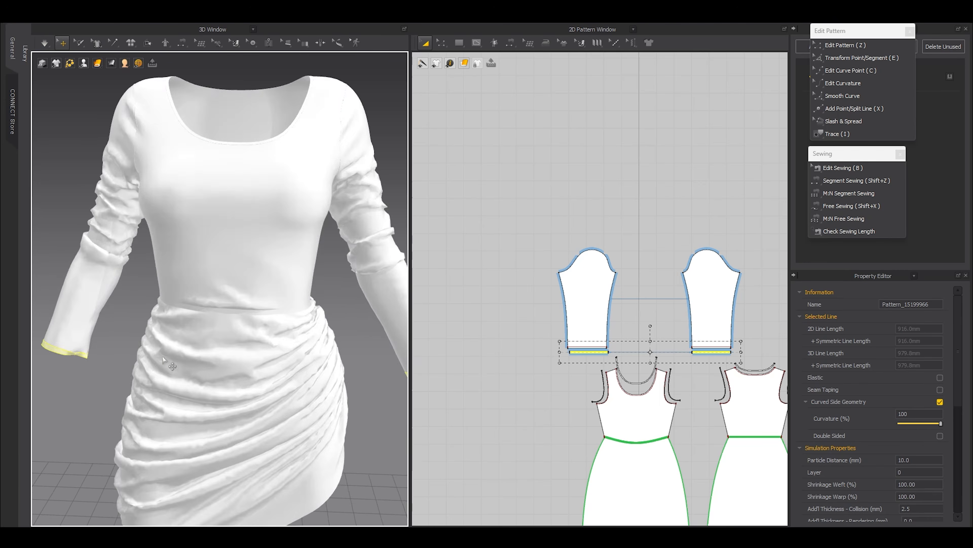
key("space")
left_click_drag(277, 216, 304, 153)
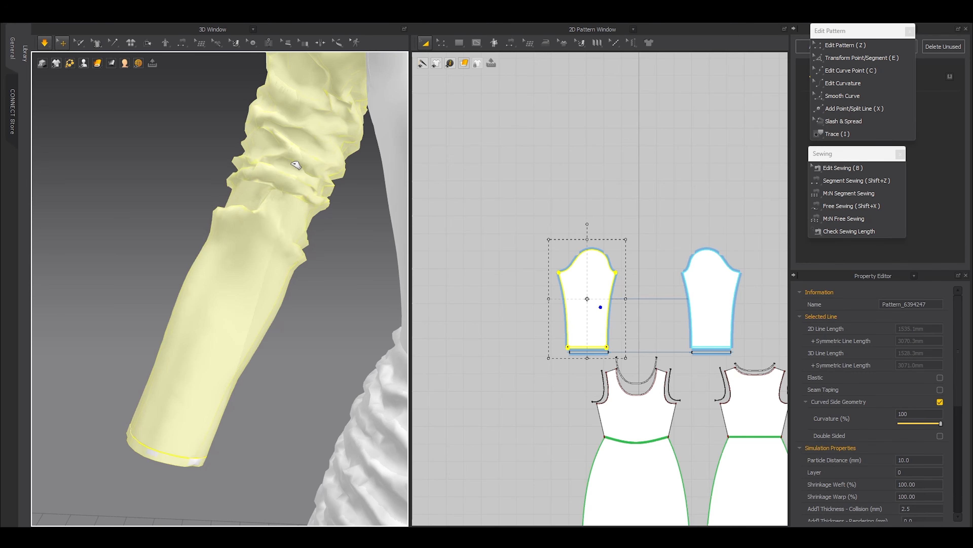
right_click_drag(238, 214, 205, 125)
left_click_drag(210, 207, 200, 154)
left_click_drag(231, 244, 228, 220)
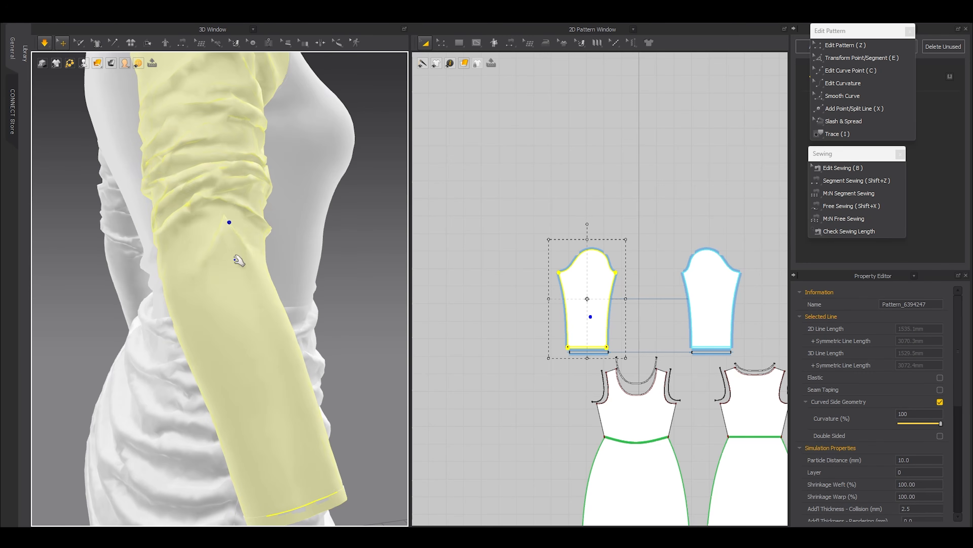
- Pull the forearm fabric of the wearer's left sleeve to form an extra fold, and stop the simulation
right_click_drag(238, 257, 185, 281)
scroll(156, 311, "down", 5)
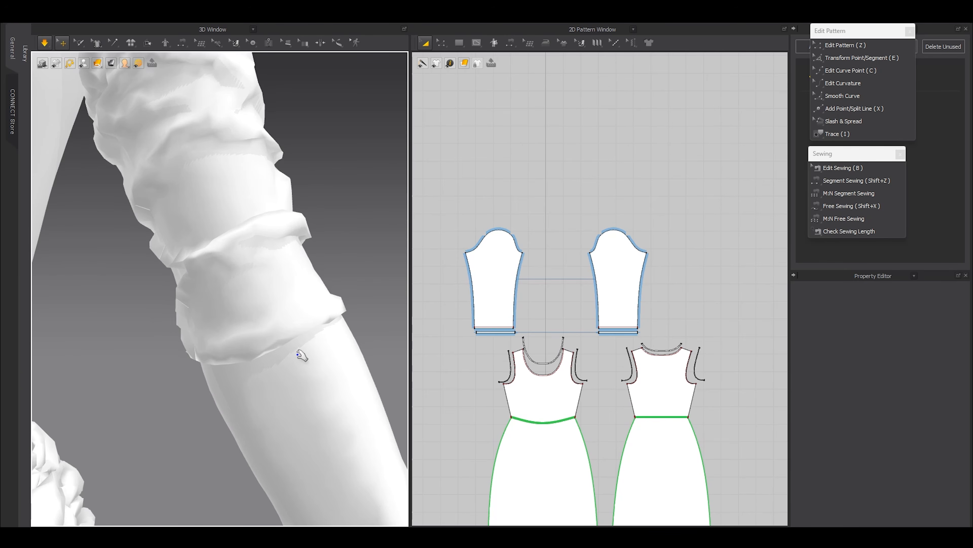
left_click(325, 422)
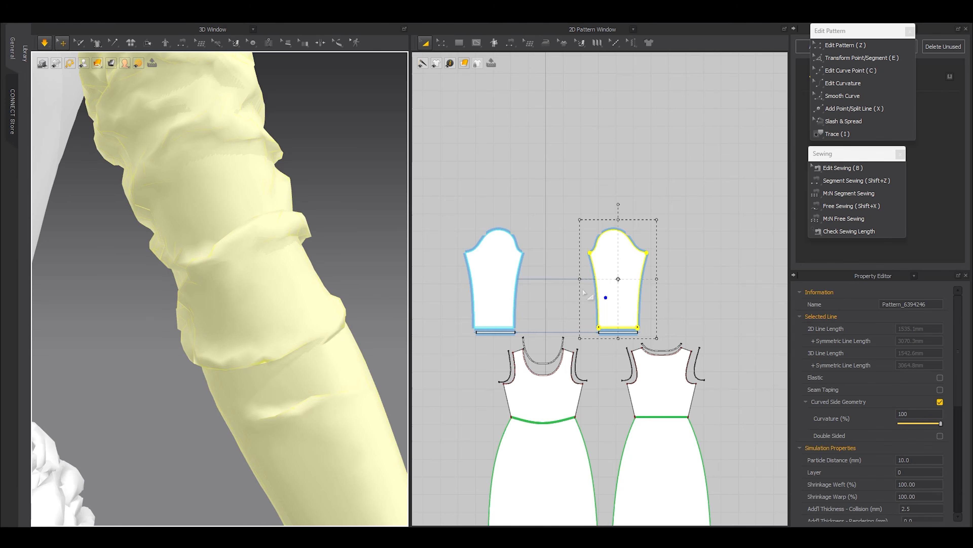
key("space")
scroll(135, 298, "down", 5)
middle_click_drag(135, 298, 263, 292)
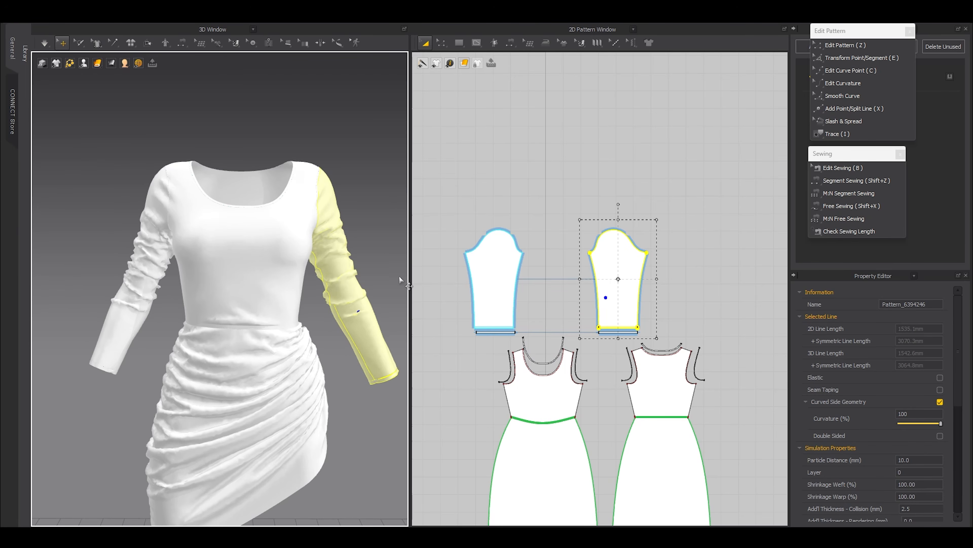
- Simulate and pull the fabric of the wearer's left sleeve upward below the elbow to bunch it into tighter folds
scroll(211, 279, "up", 8)
key("space")
left_click_drag(275, 299, 316, 371)
left_click_drag(253, 362, 232, 381)
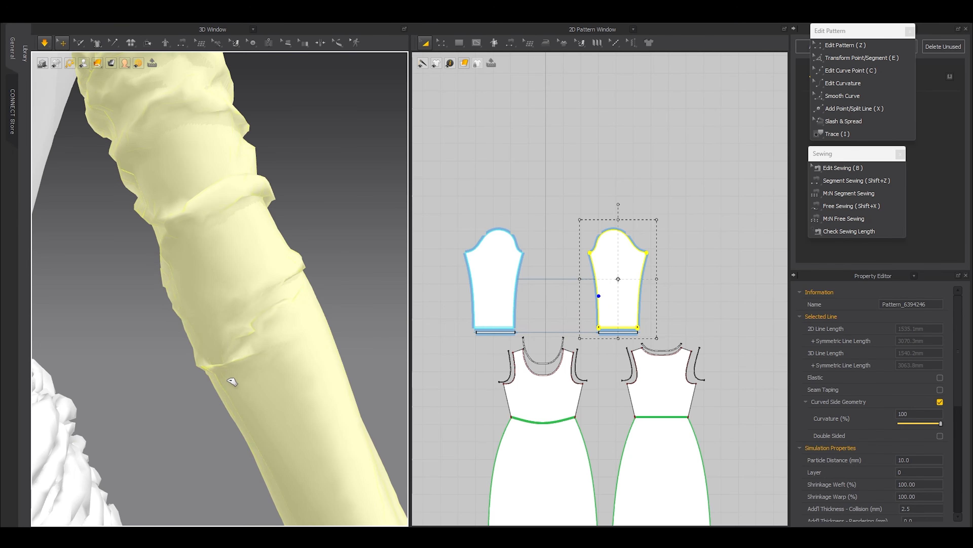
left_click_drag(248, 264, 197, 134)
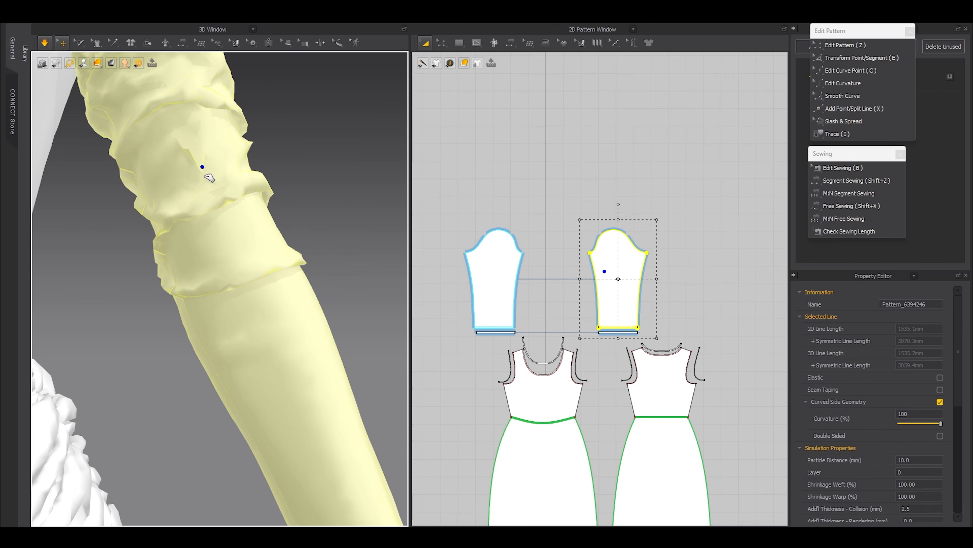
key("s")
scroll(230, 191, "down", 6)
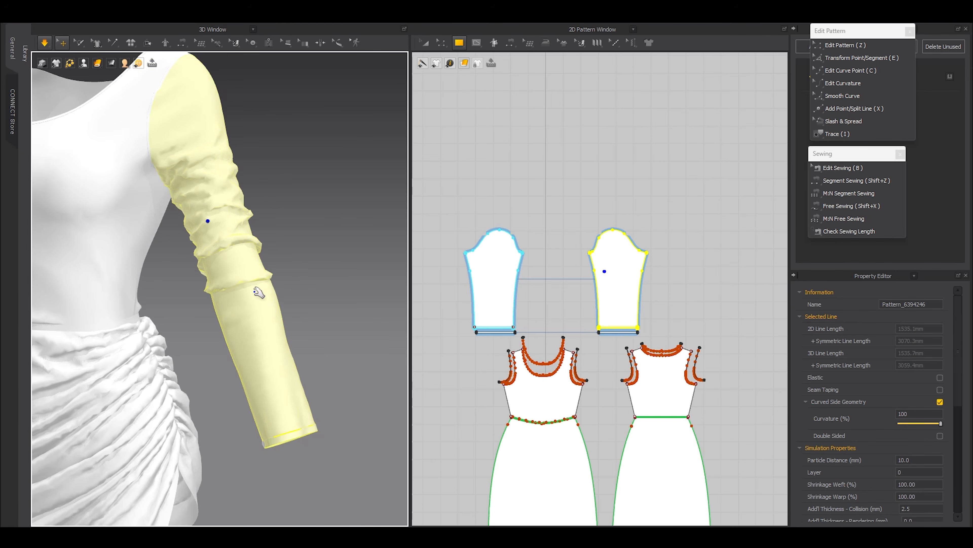
- Pull the lower forearm fabric of the wearer's left sleeve to adjust its drape, stop the simulation and show the avatar
left_click(268, 344)
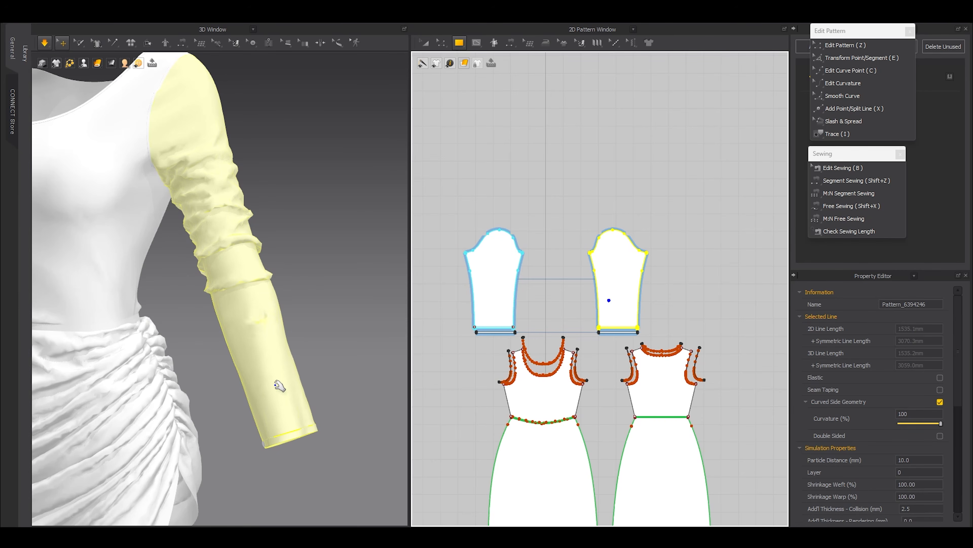
left_click_drag(272, 349, 266, 338)
right_click_drag(203, 362, 303, 360)
left_click_drag(327, 357, 358, 306)
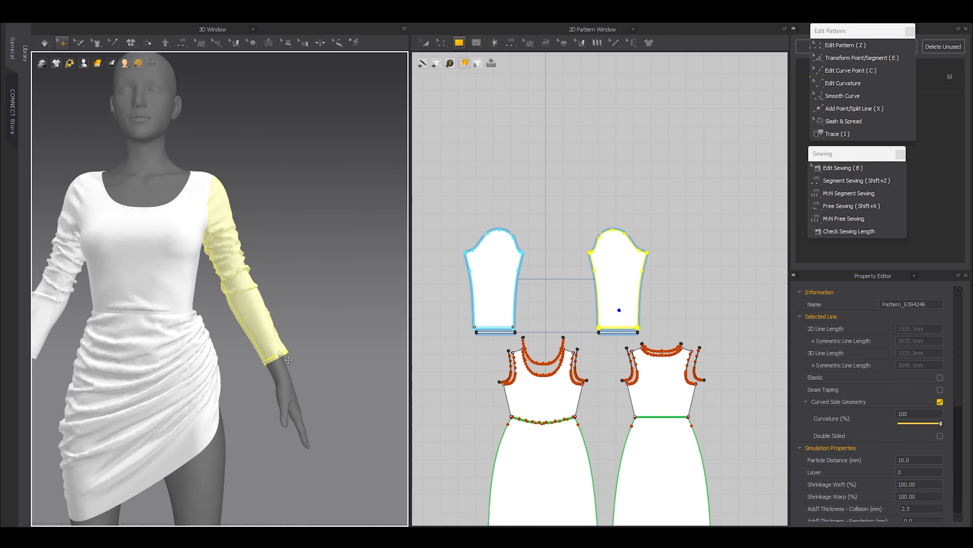
- Simulate with the avatar shown and pull the wearer's left sleeve up the forearm from several sides to finish its folds
scroll(289, 359, "up", 5)
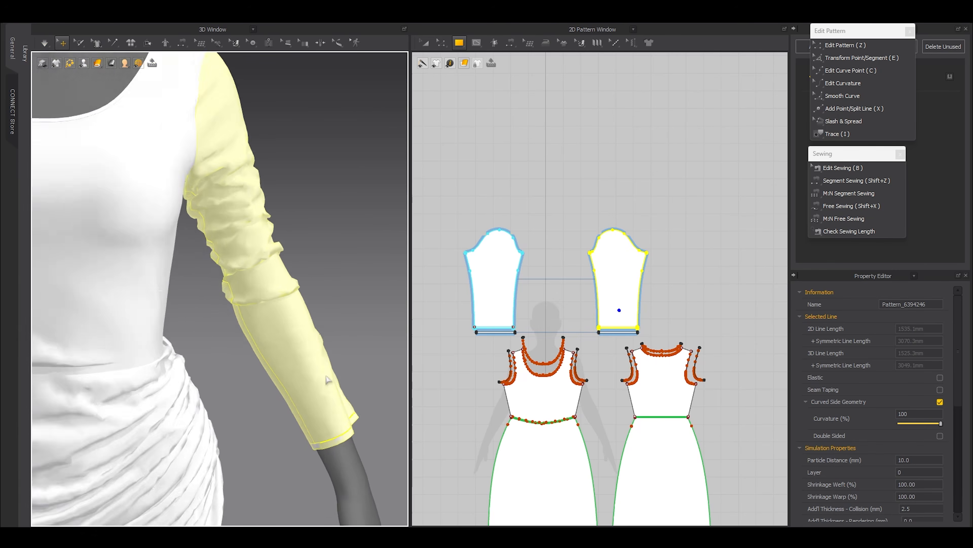
left_click_drag(230, 300, 217, 278)
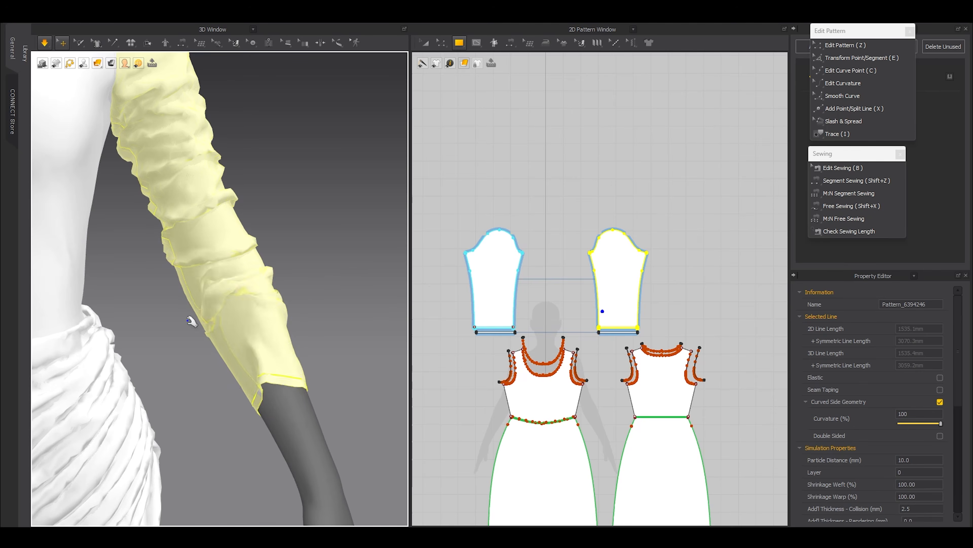
right_click_drag(276, 319, 374, 313)
left_click_drag(284, 345, 319, 189)
right_click_drag(319, 189, 213, 204)
left_click_drag(275, 291, 281, 312)
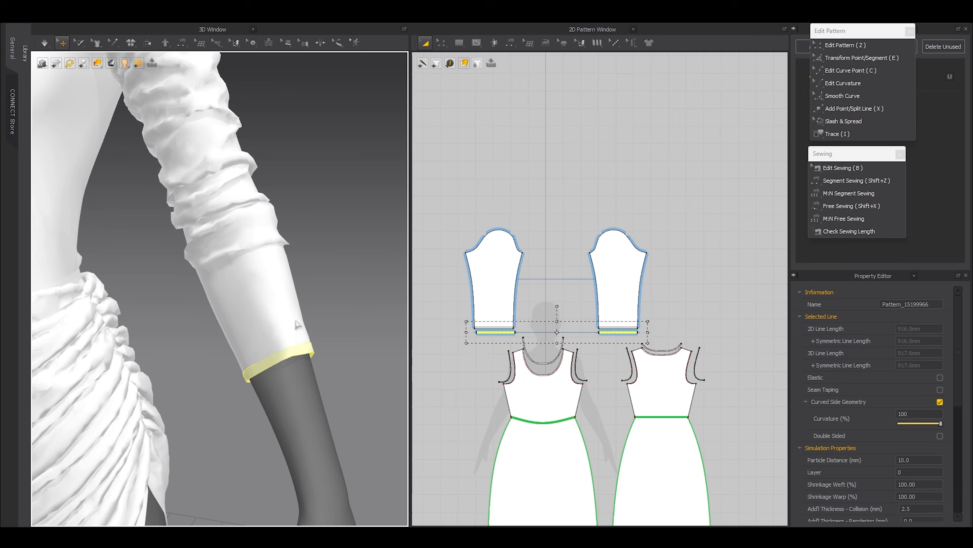
left_click_drag(296, 325, 319, 292)
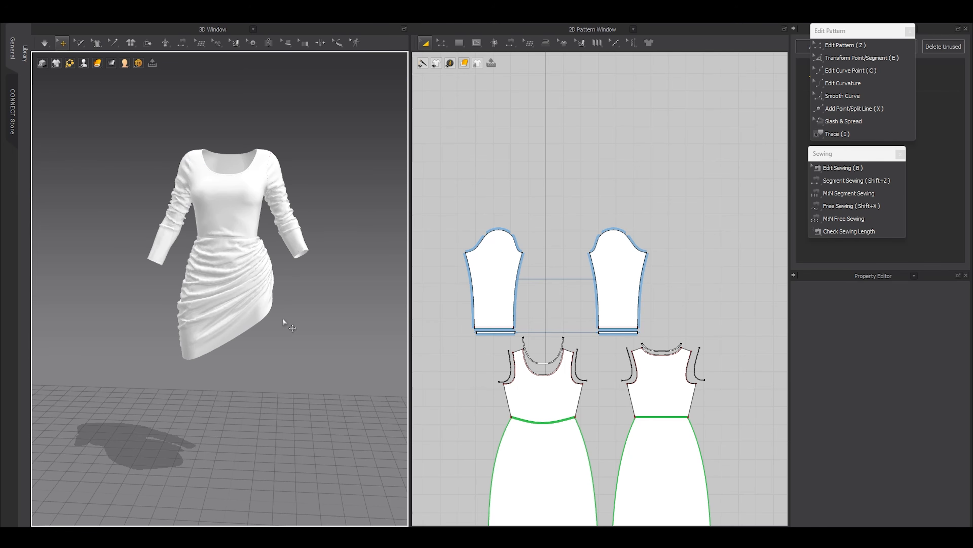
- Set the particle distance of the front and back dress pieces to 5 mm
scroll(285, 307, "up", 5)
middle_click_drag(272, 195, 272, 256)
left_click(274, 225)
scroll(269, 317, "down", 5)
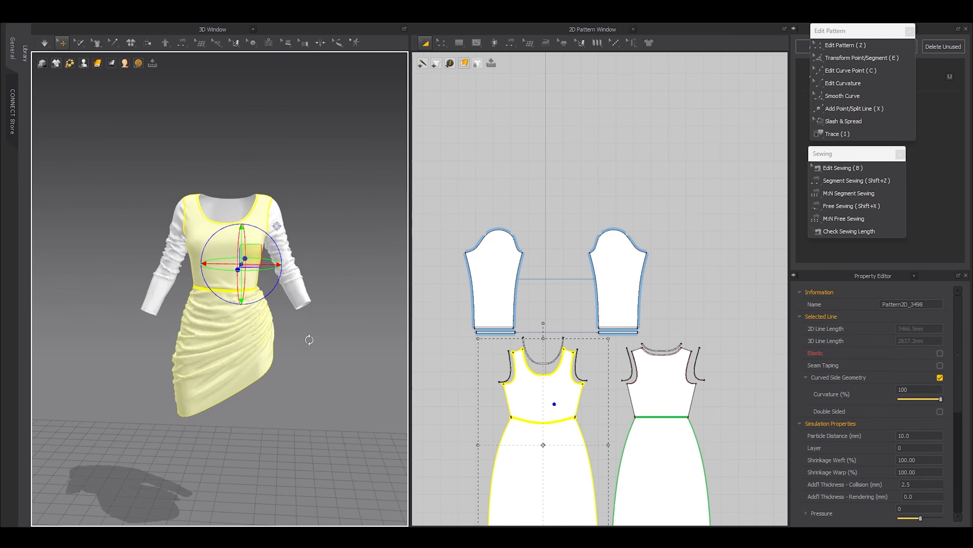
right_click_drag(322, 341, 225, 330)
left_click(236, 342, "shift")
right_click_drag(176, 363, 283, 376)
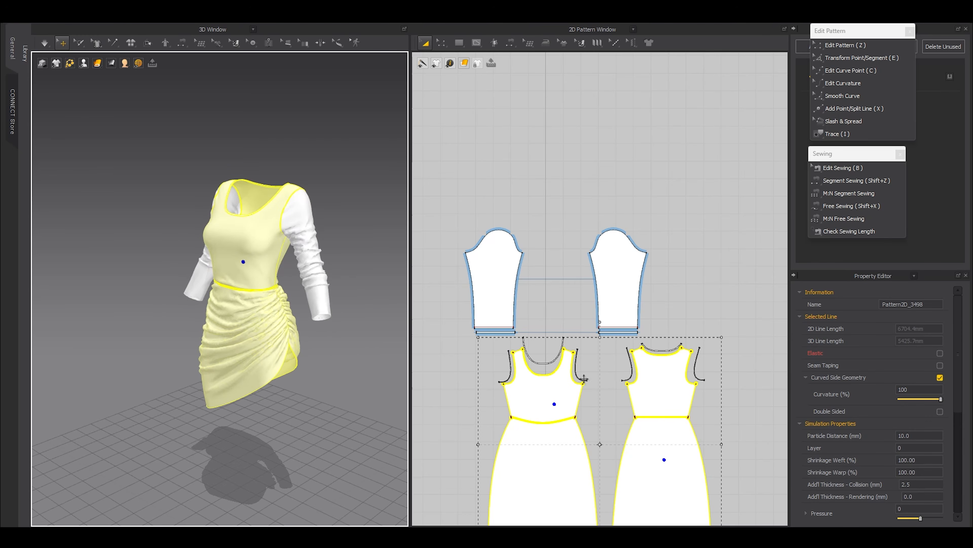
scroll(881, 403, "down", 3)
double_click(916, 375)
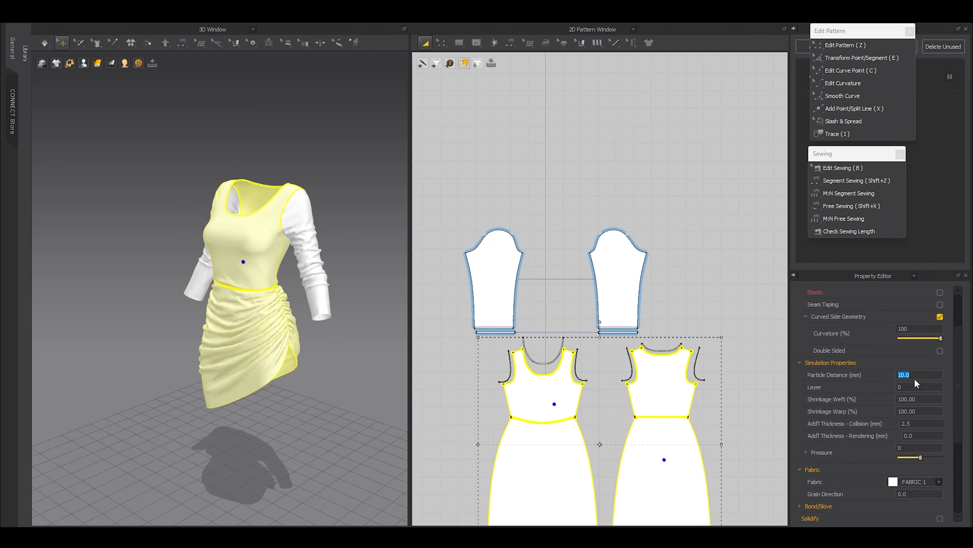
type("5")
key("Return")
- Set the particle distance of both sleeves to 4 mm
right_click_drag(287, 269, 306, 274)
left_click(299, 266)
left_click(174, 258, "shift")
double_click(909, 398)
type("4")
key("Return")
- Select all the sleeve hem, neckline and armhole bands together and set their particle distance to 2 mm
scroll(456, 242, "up", 2)
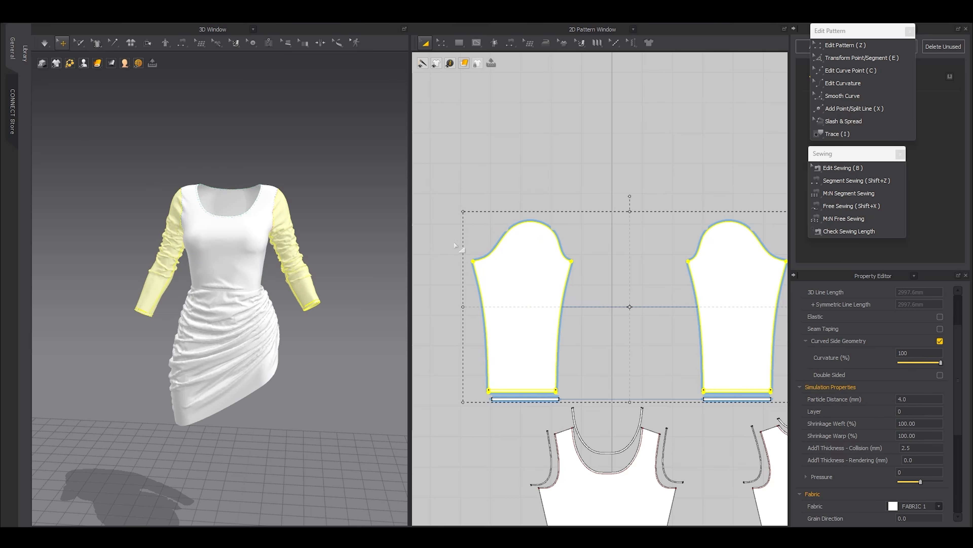
scroll(493, 368, "up", 2)
left_click(539, 420)
scroll(539, 420, "down", 2)
left_click(739, 419, "shift")
middle_click_drag(175, 317, 217, 362)
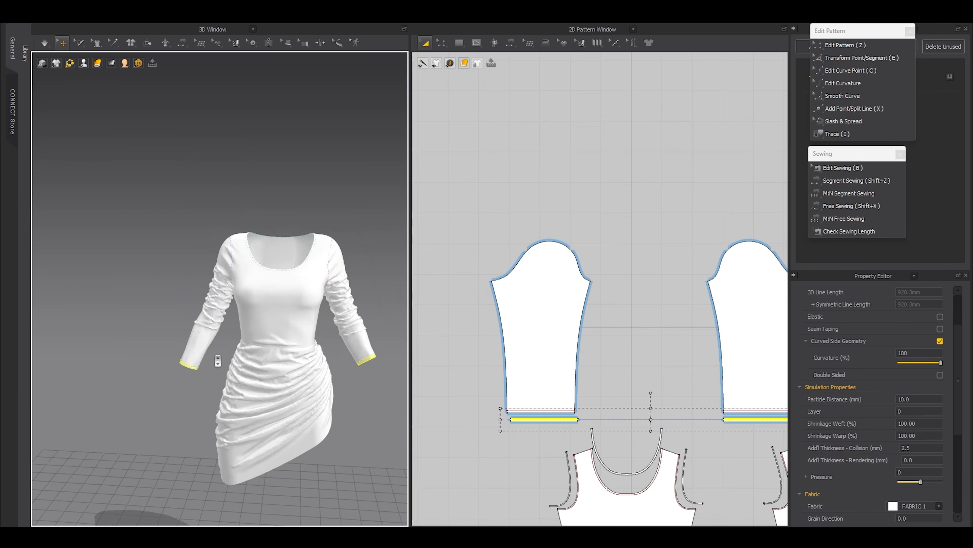
scroll(218, 360, "up", 4)
scroll(558, 392, "down", 2)
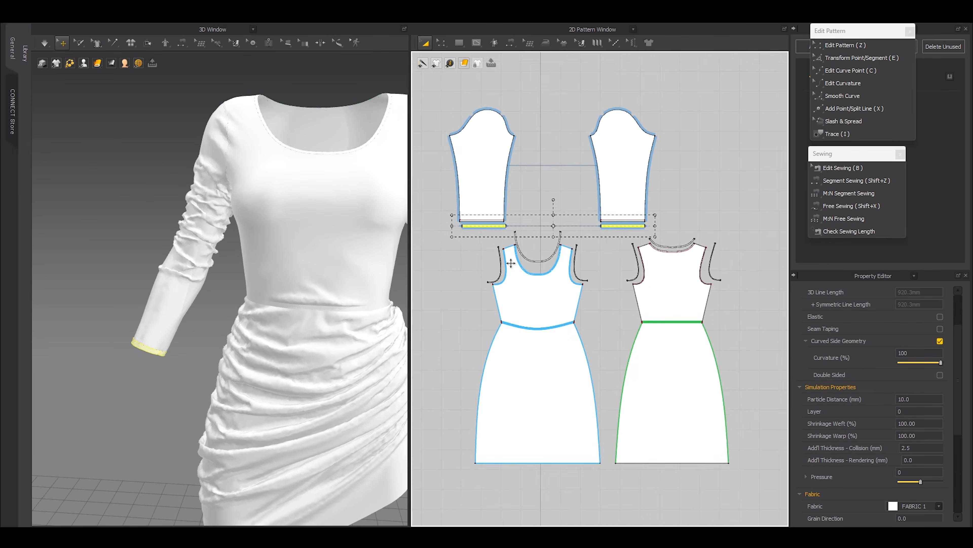
scroll(506, 256, "up", 2)
left_click(527, 252, "shift")
left_click(497, 268, "shift")
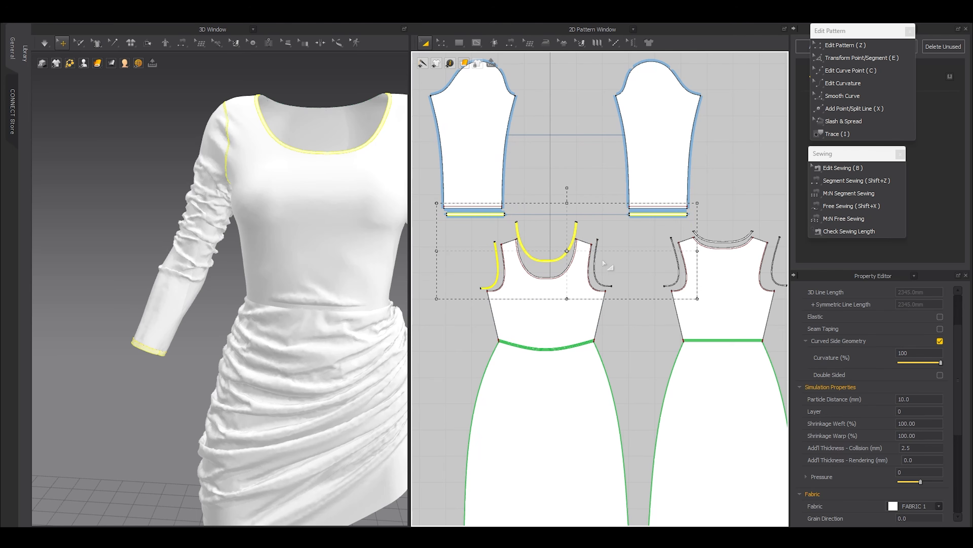
left_click(595, 265, "shift")
left_click(678, 264, "shift")
left_click(745, 240, "shift")
left_click(778, 265, "shift")
double_click(931, 400)
type("2")
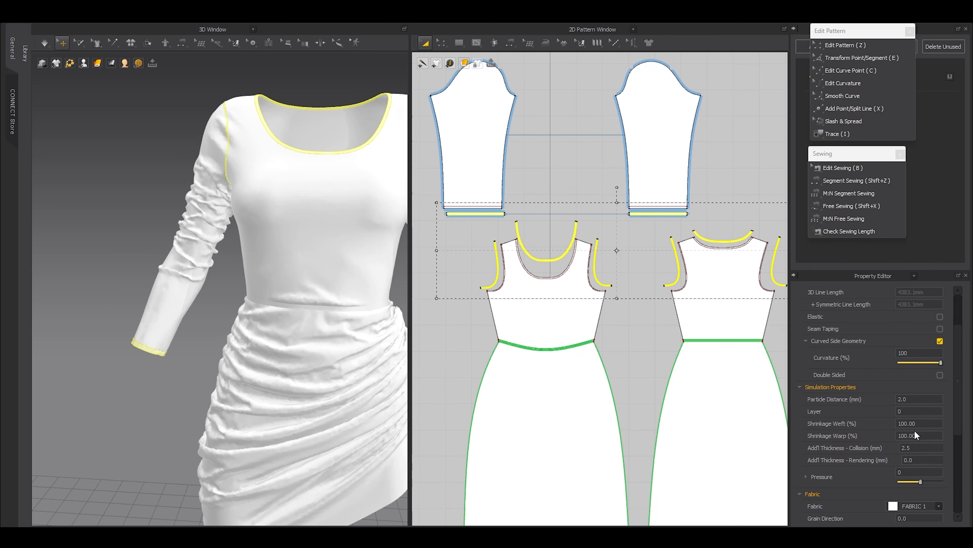
- Set the additional collision thickness of the selected bands to 1 mm and clear the selection
double_click(914, 449)
type("1")
key("Return")
scroll(223, 283, "down", 3)
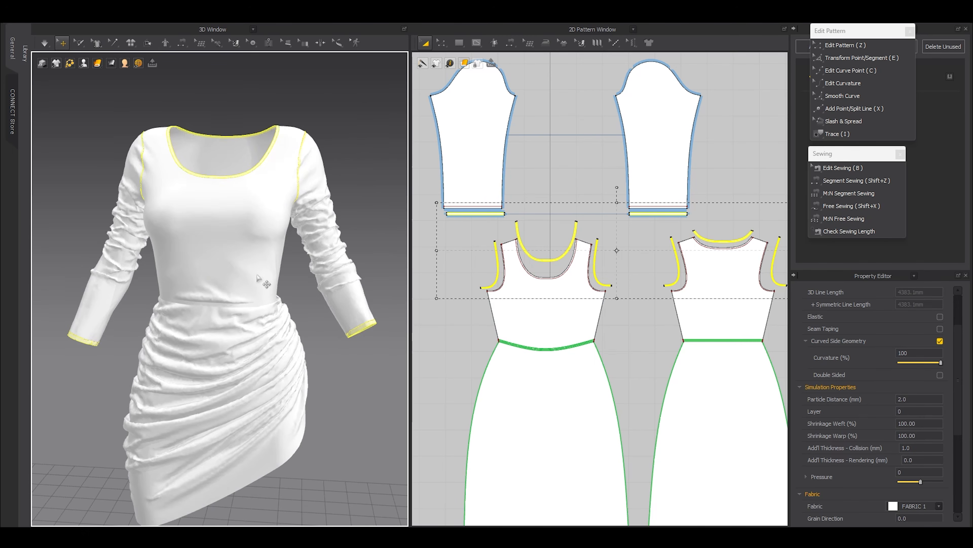
left_click(302, 287)
- Examine the draped dress from several angles, with the avatar shown and hidden
scroll(302, 276, "down", 5)
mouse_move(291, 255)
right_mouse_down()
mouse_move(304, 246)
mouse_move(287, 262)
right_mouse_up()
scroll(287, 262, "up", 2)
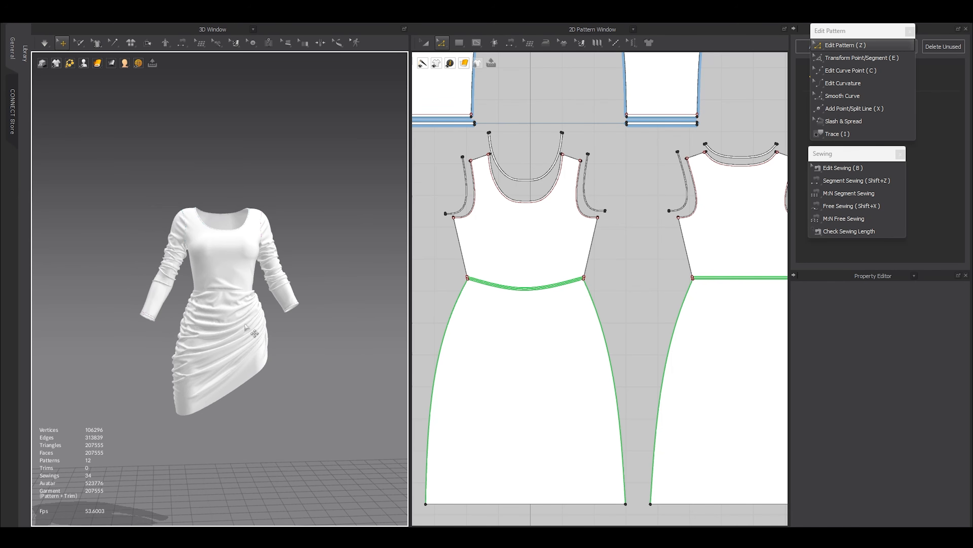
right_click_drag(239, 336, 283, 341)
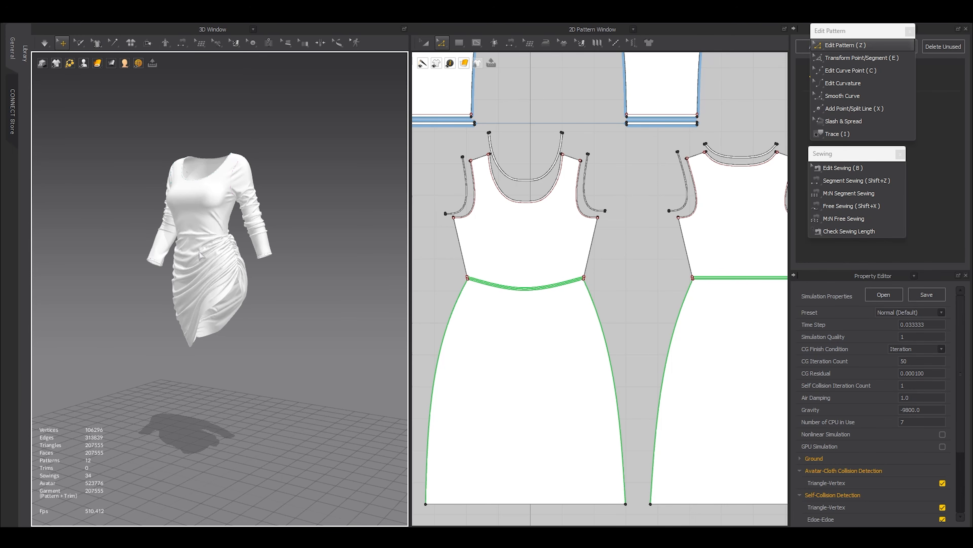
key("shift+a")
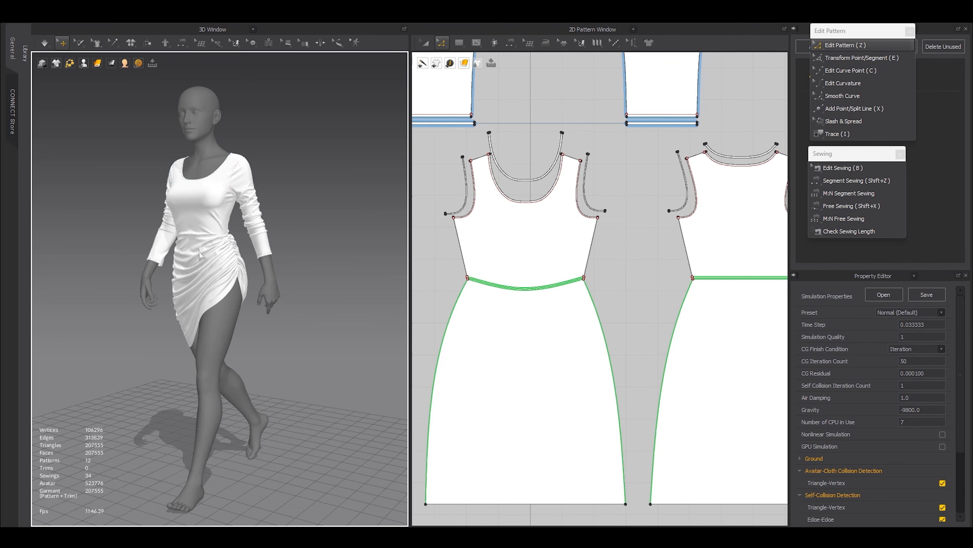
right_click_drag(199, 253, 268, 262)
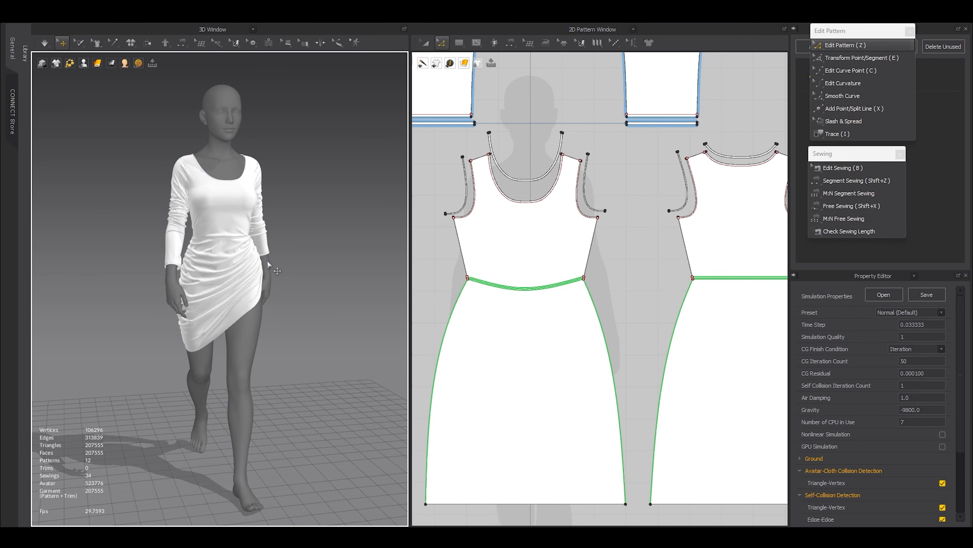
key("shift+a")
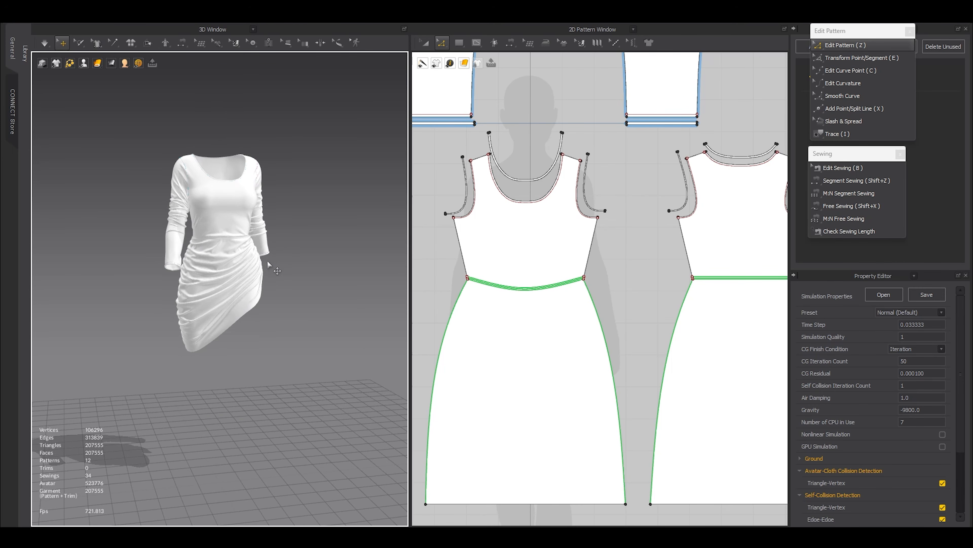